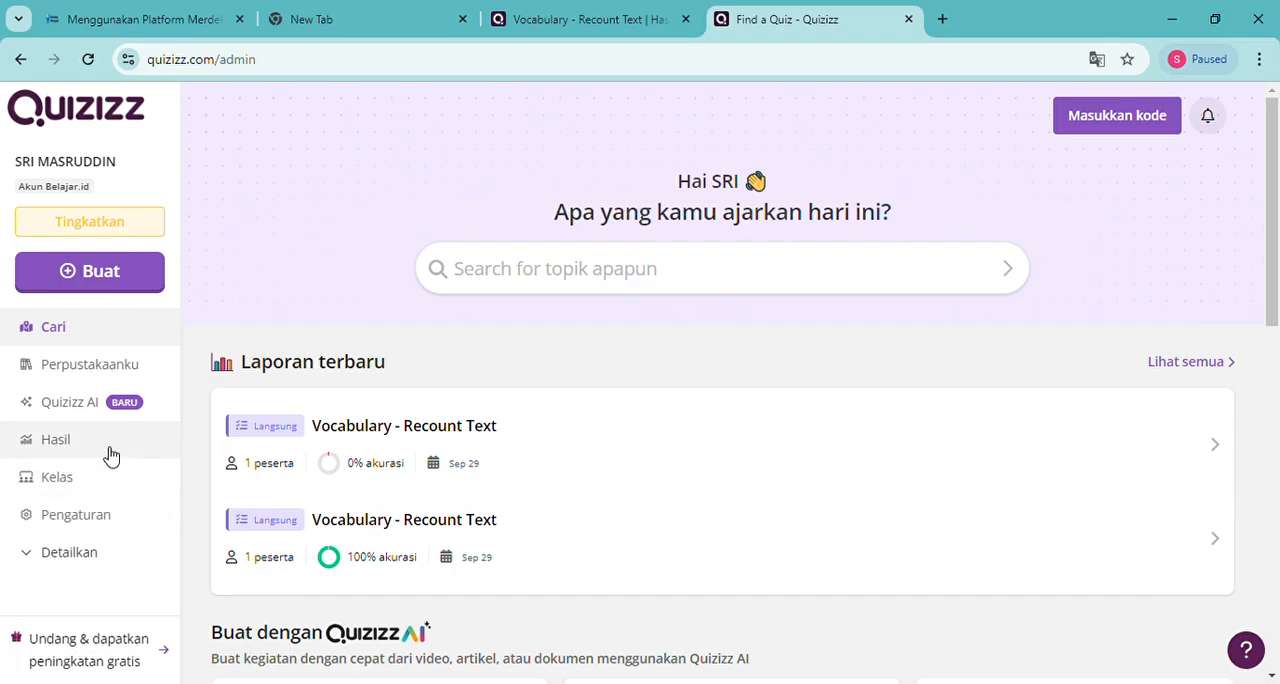
# Create a new quiz from scratch and add an essay (Esai) question to it
pyautogui.click(108, 283)
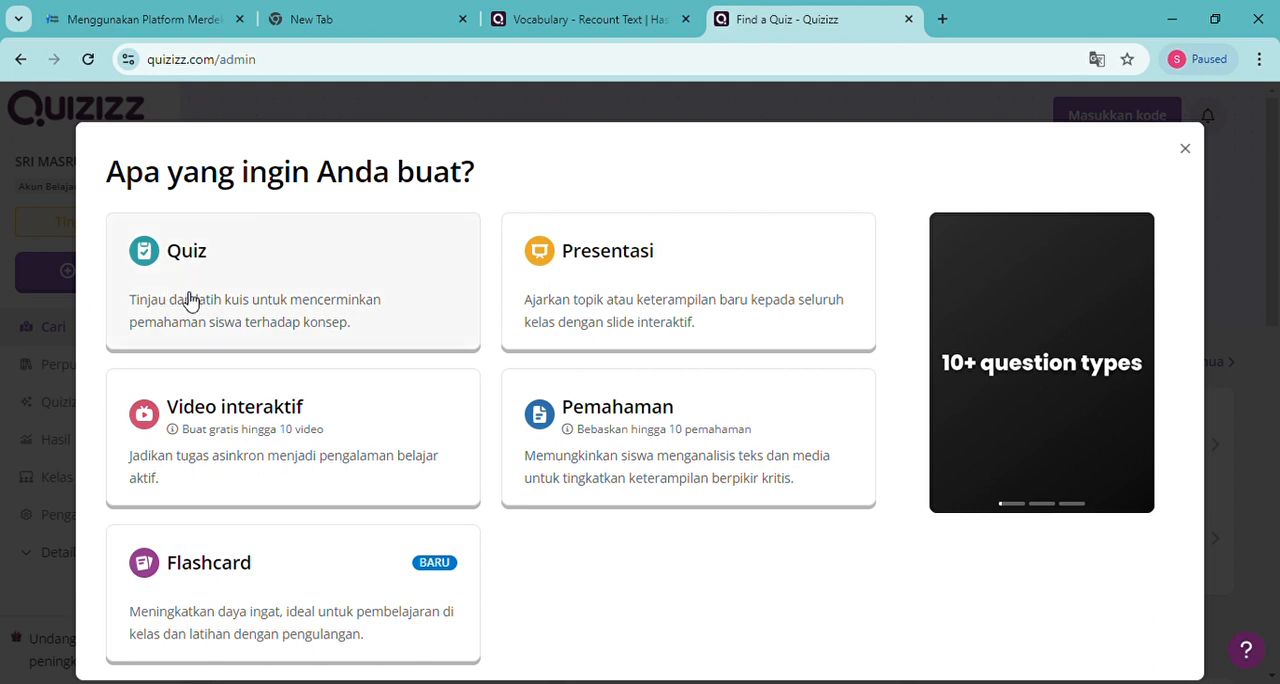
pyautogui.click(310, 316)
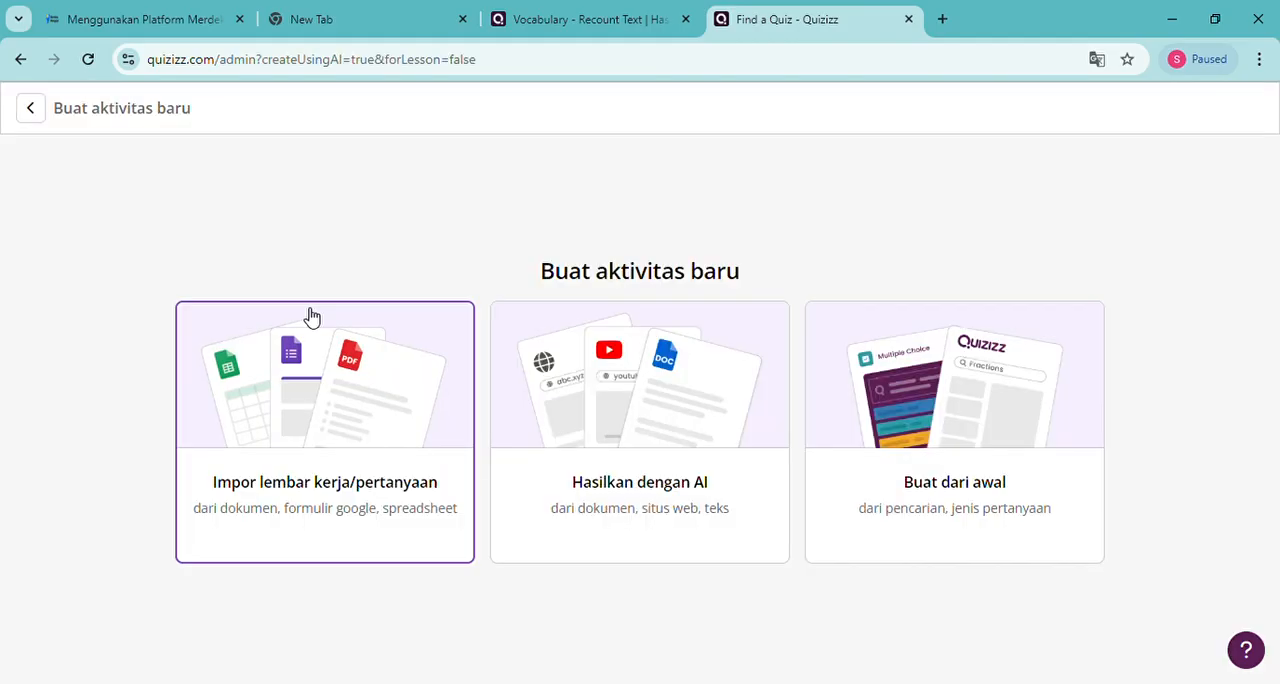
pyautogui.click(927, 437)
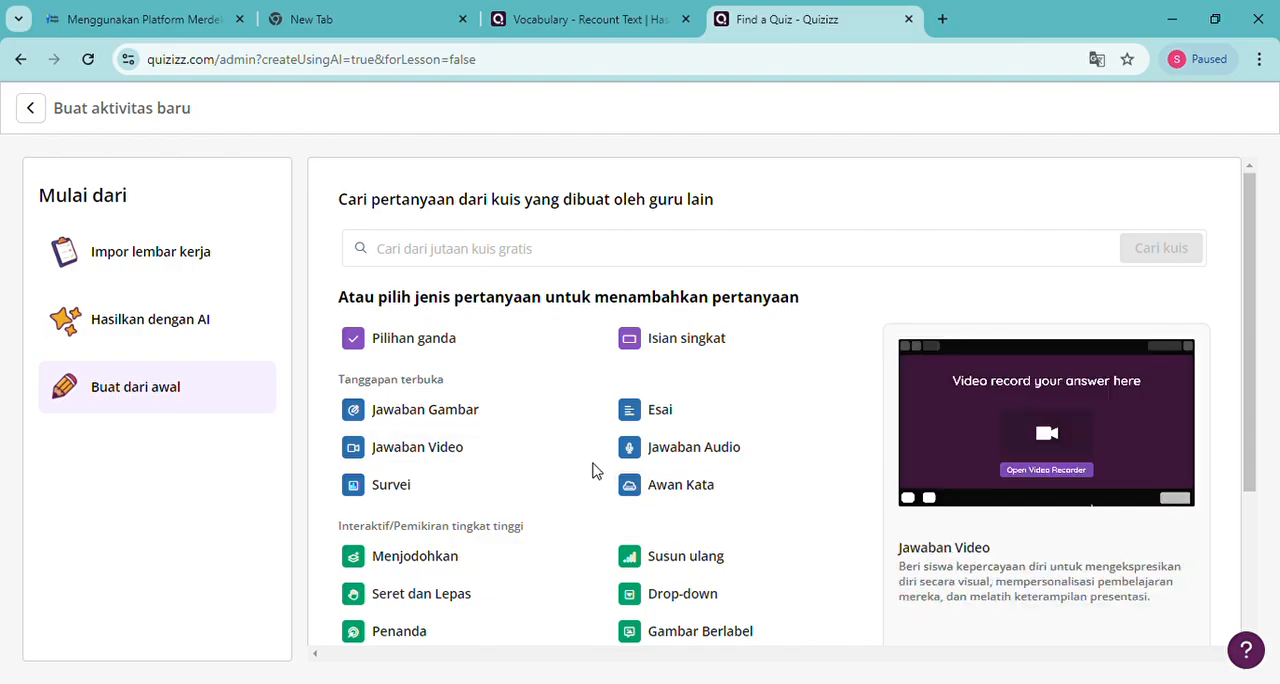
pyautogui.click(652, 418)
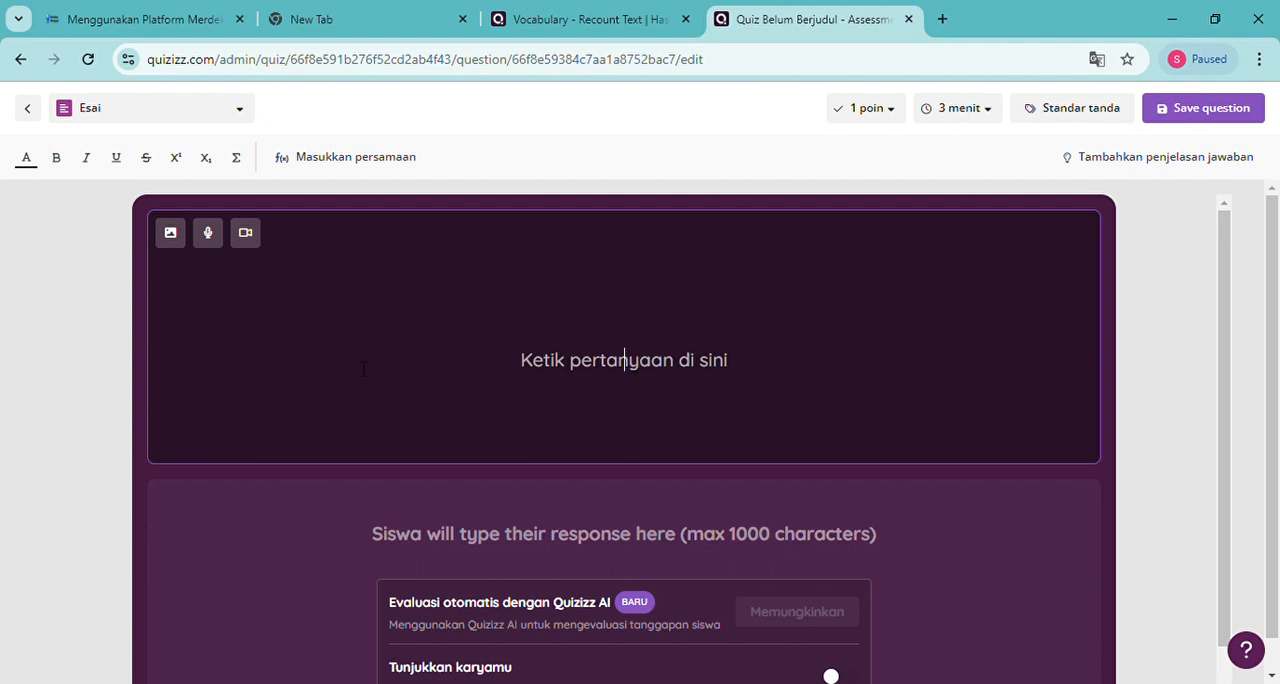
# Start adding an image to the essay question, using the Google image search (Cari) as the source
pyautogui.click(172, 236)
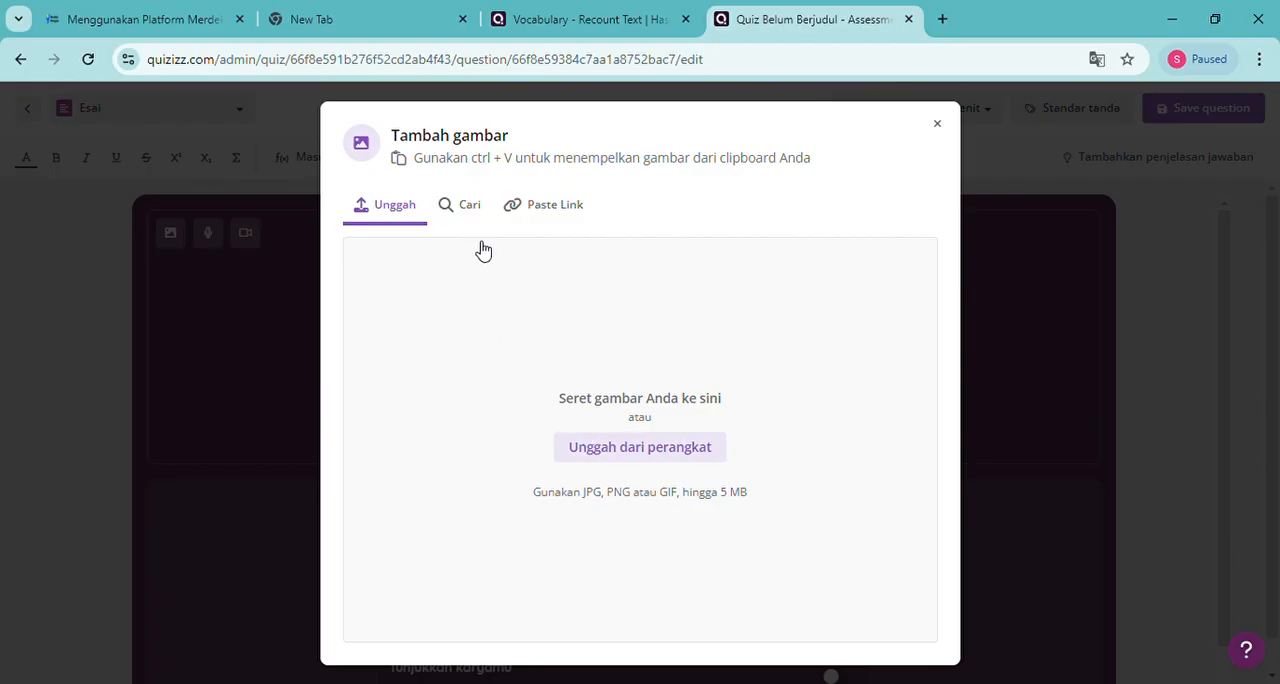
pyautogui.click(466, 214)
pyautogui.click(386, 190)
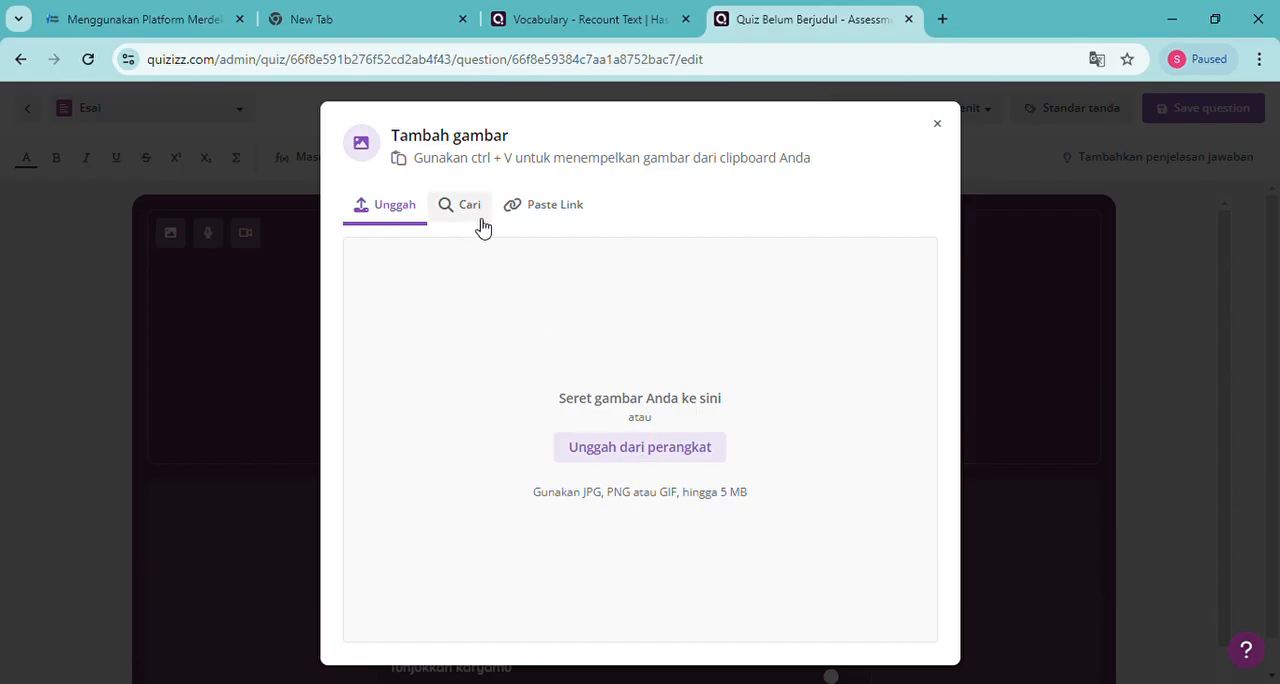
pyautogui.click(537, 216)
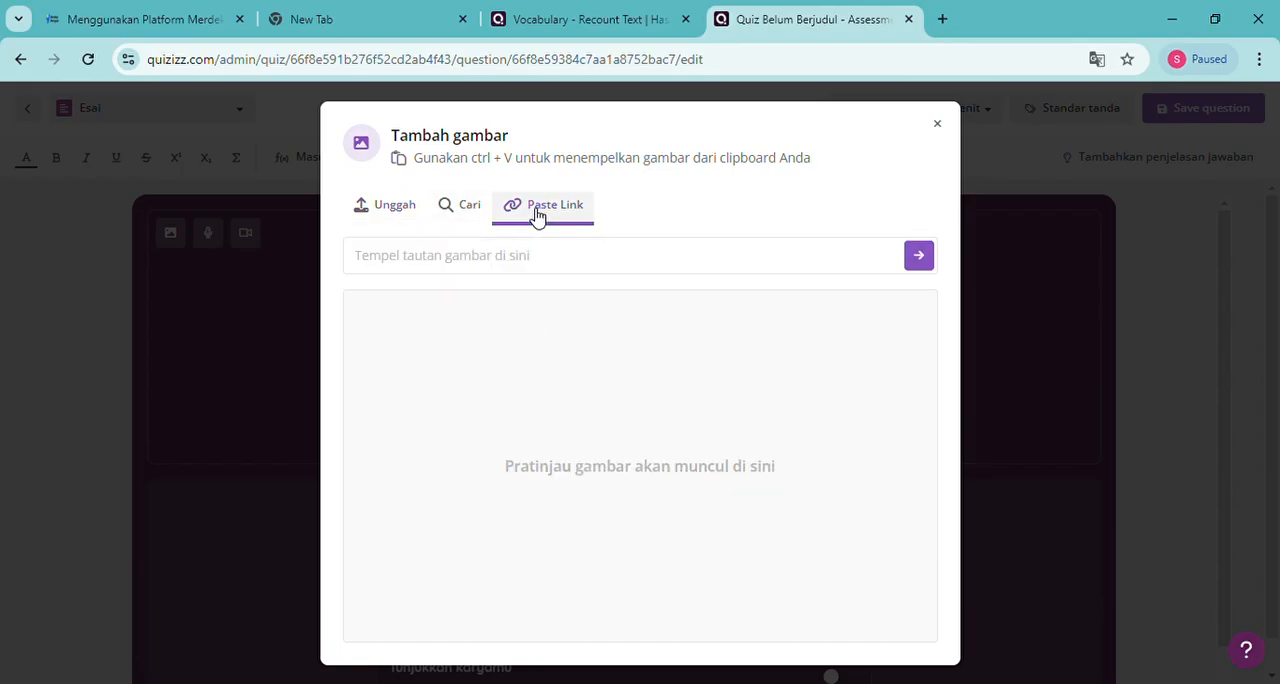
pyautogui.click(469, 208)
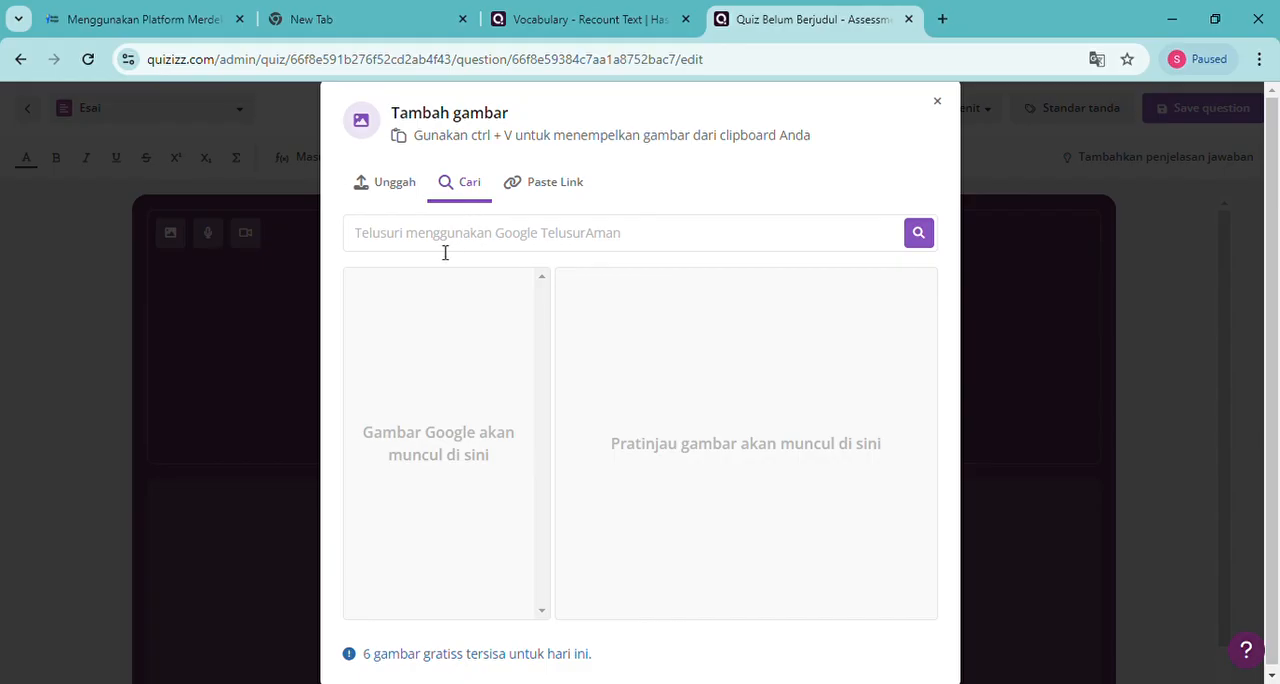
# Search images for "do not litter" and insert the picture of the girl and boy beside the DO NOT LITTER! sign into the question
pyautogui.click(443, 244)
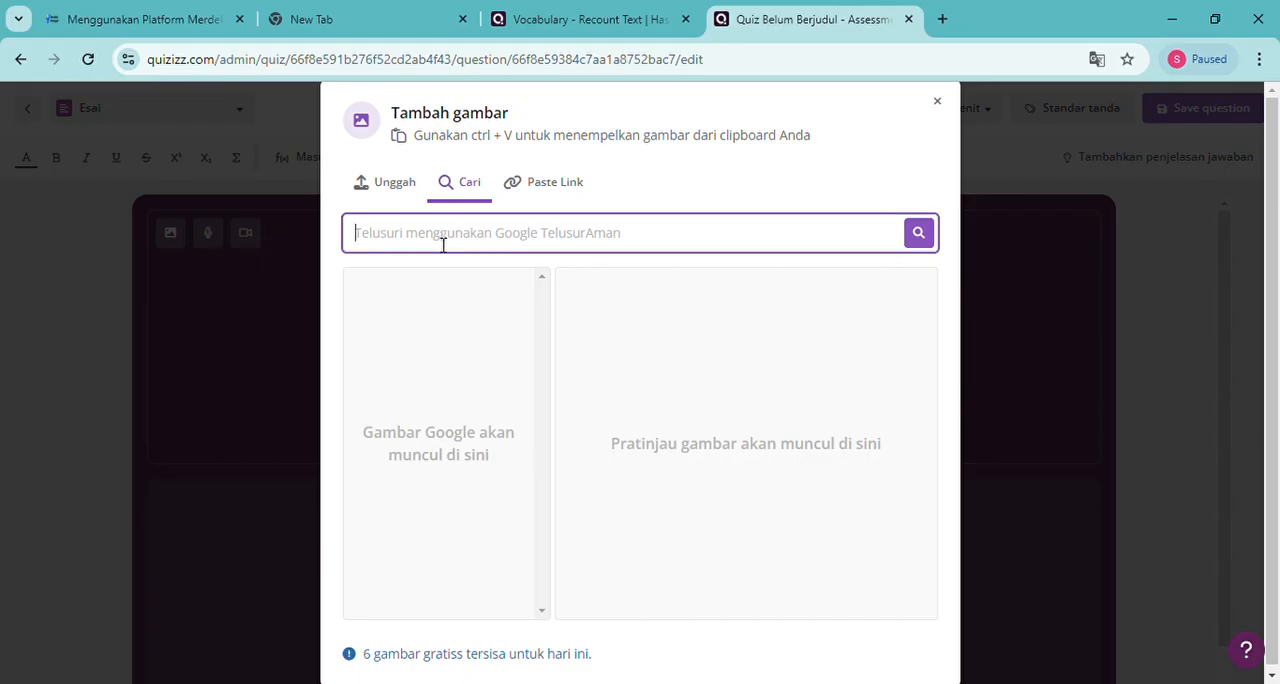
pyautogui.write('do ')
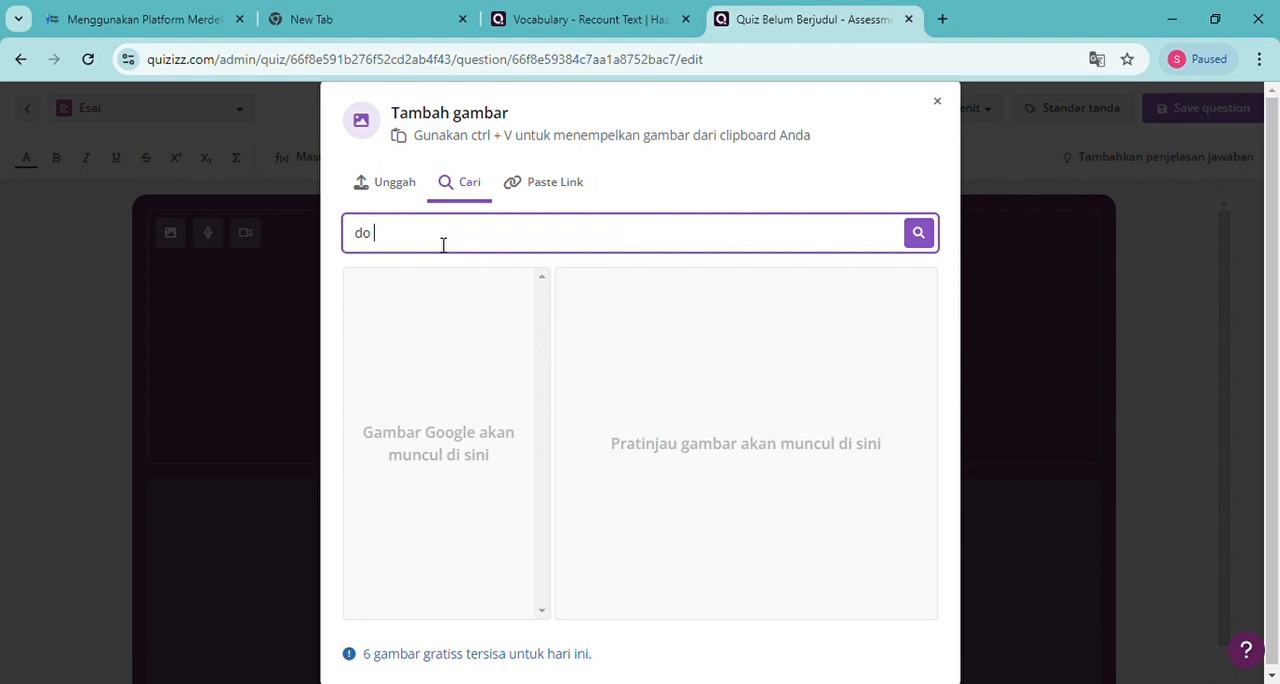
pyautogui.write('not litter')
pyautogui.click(927, 242)
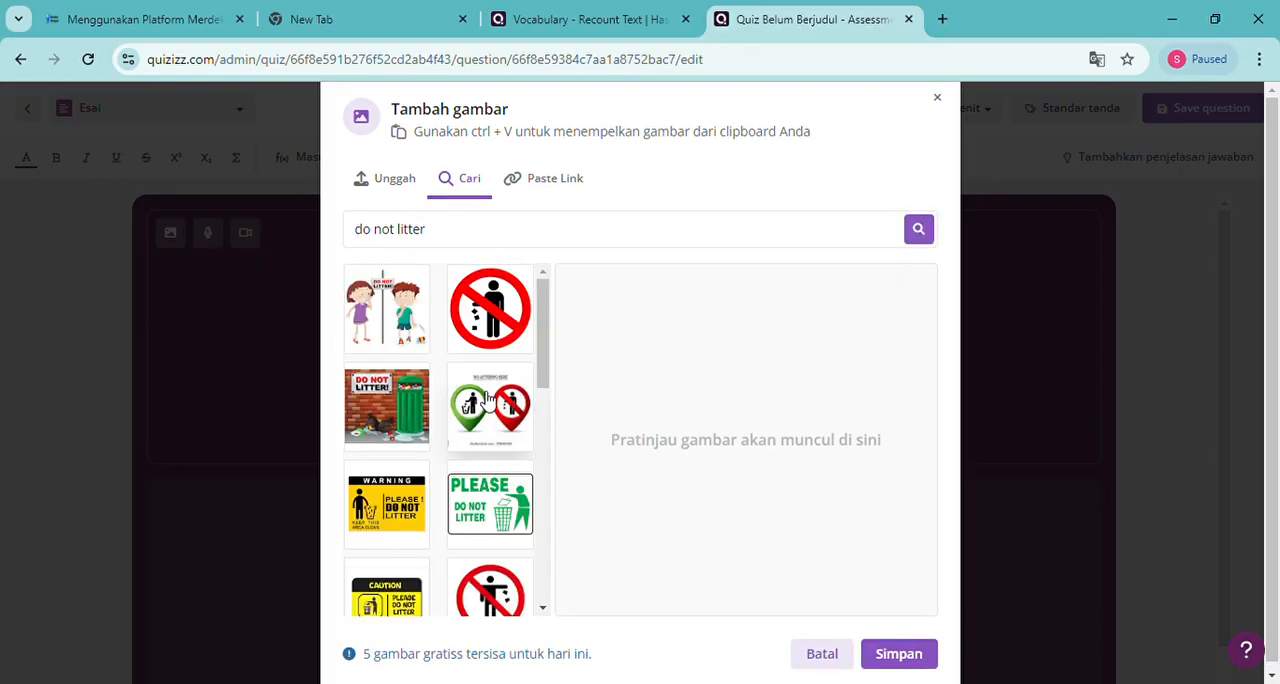
pyautogui.click(388, 335)
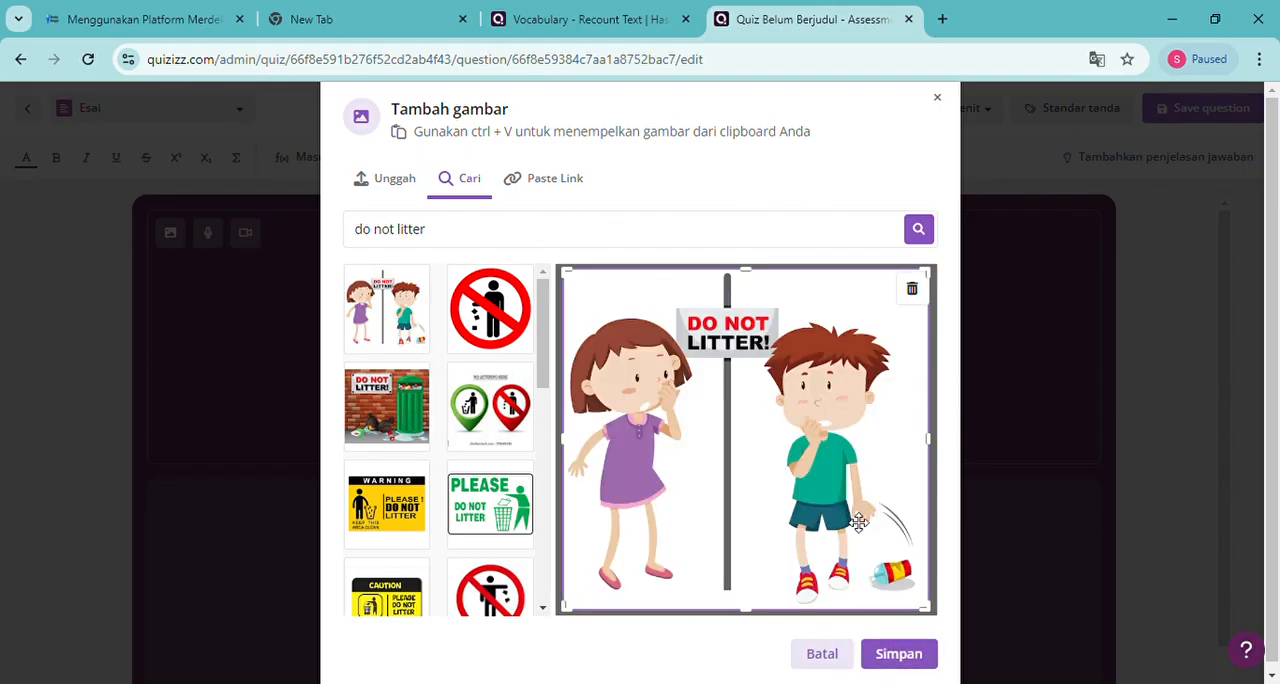
pyautogui.click(897, 655)
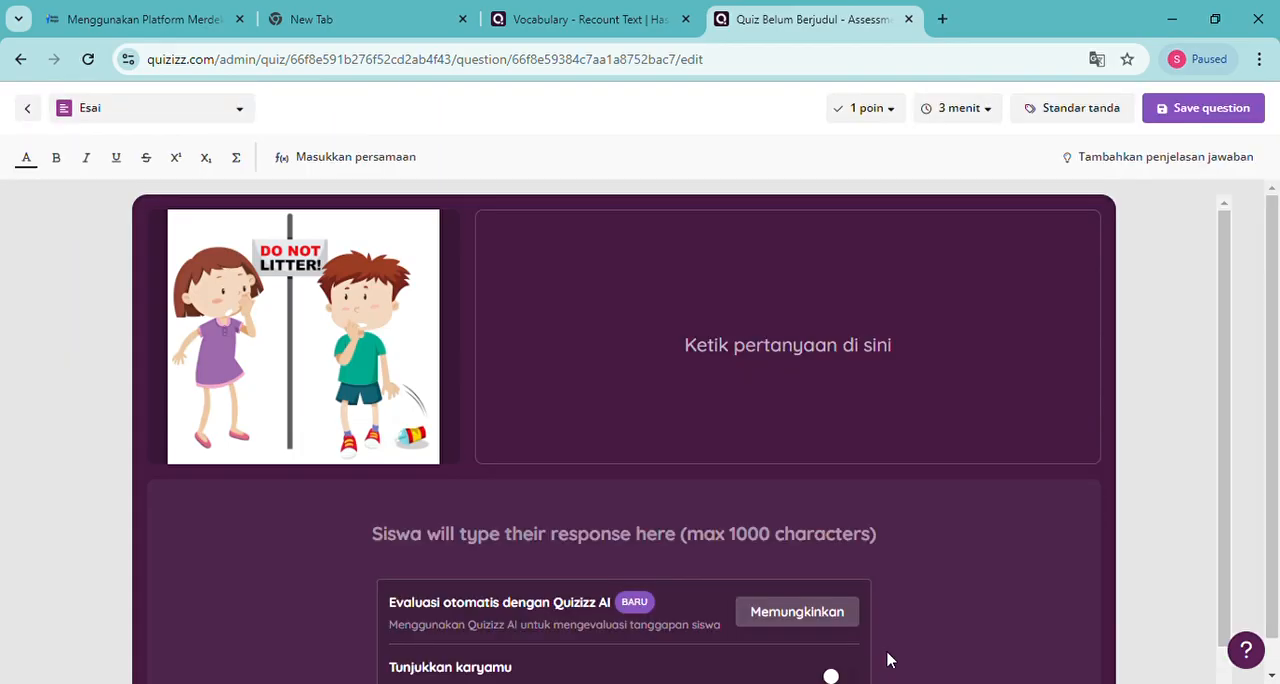
# Enter "The meaning of the picture in Bahasa is..." as the question text
pyautogui.click(720, 363)
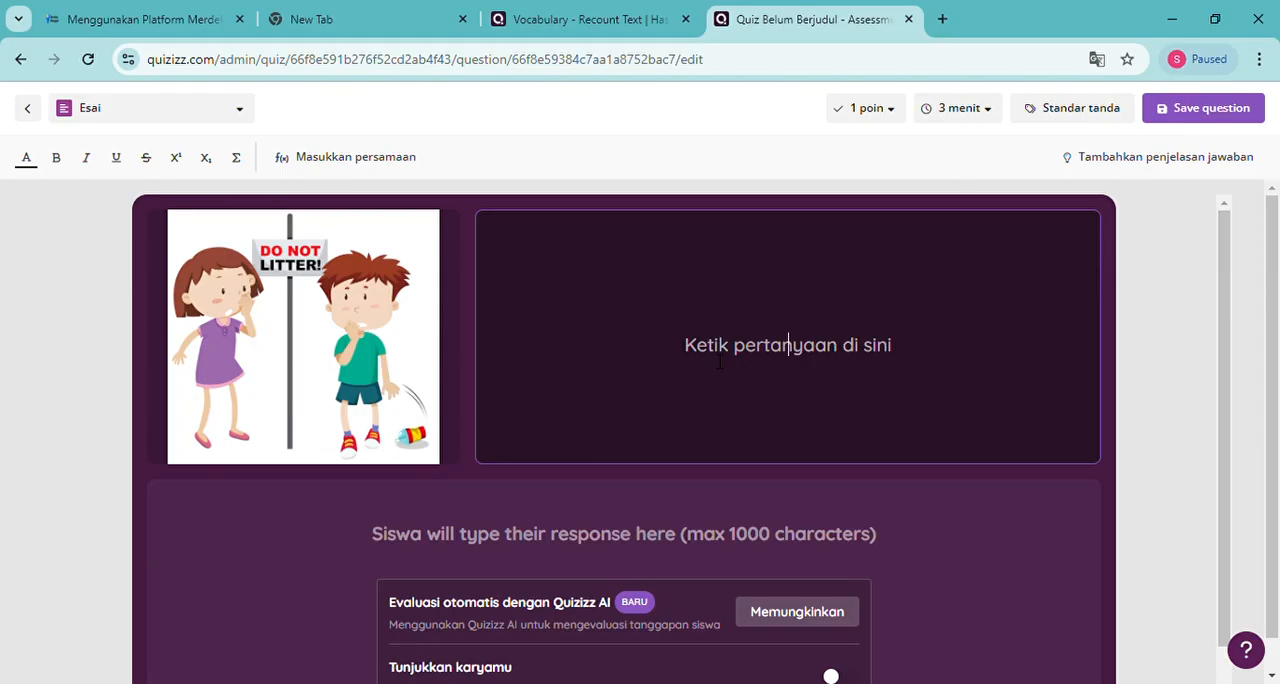
pyautogui.write('The meani')
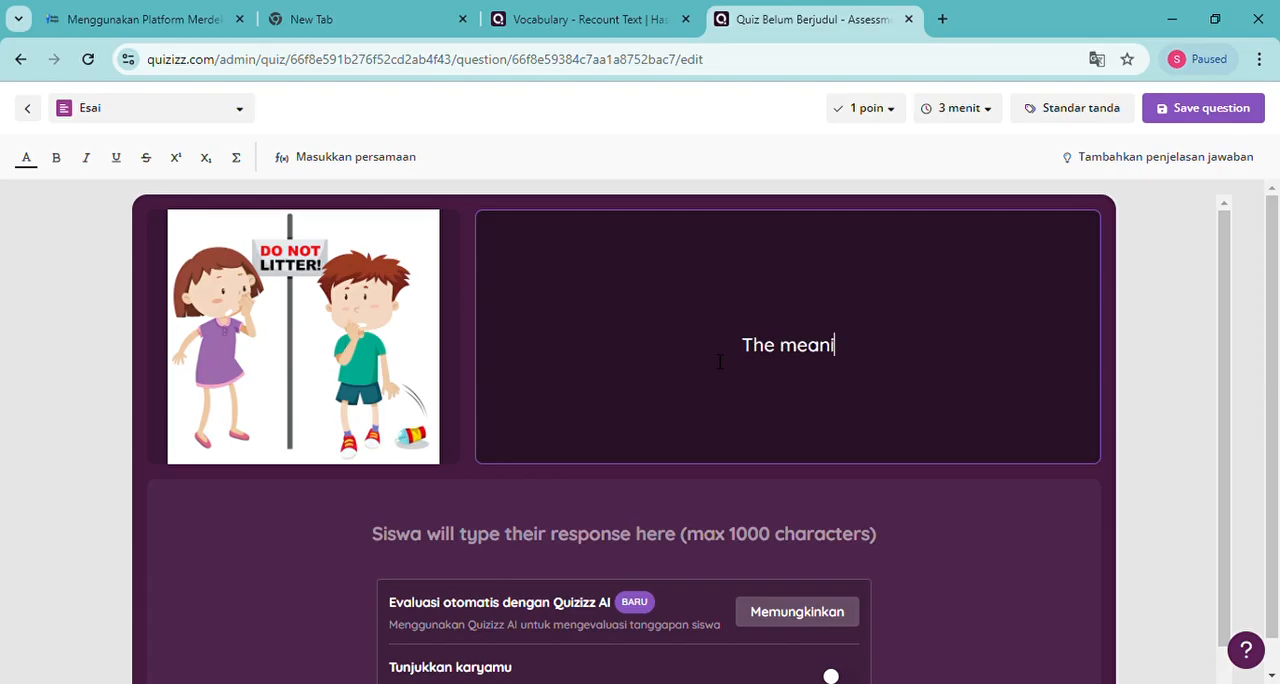
pyautogui.write('ng ')
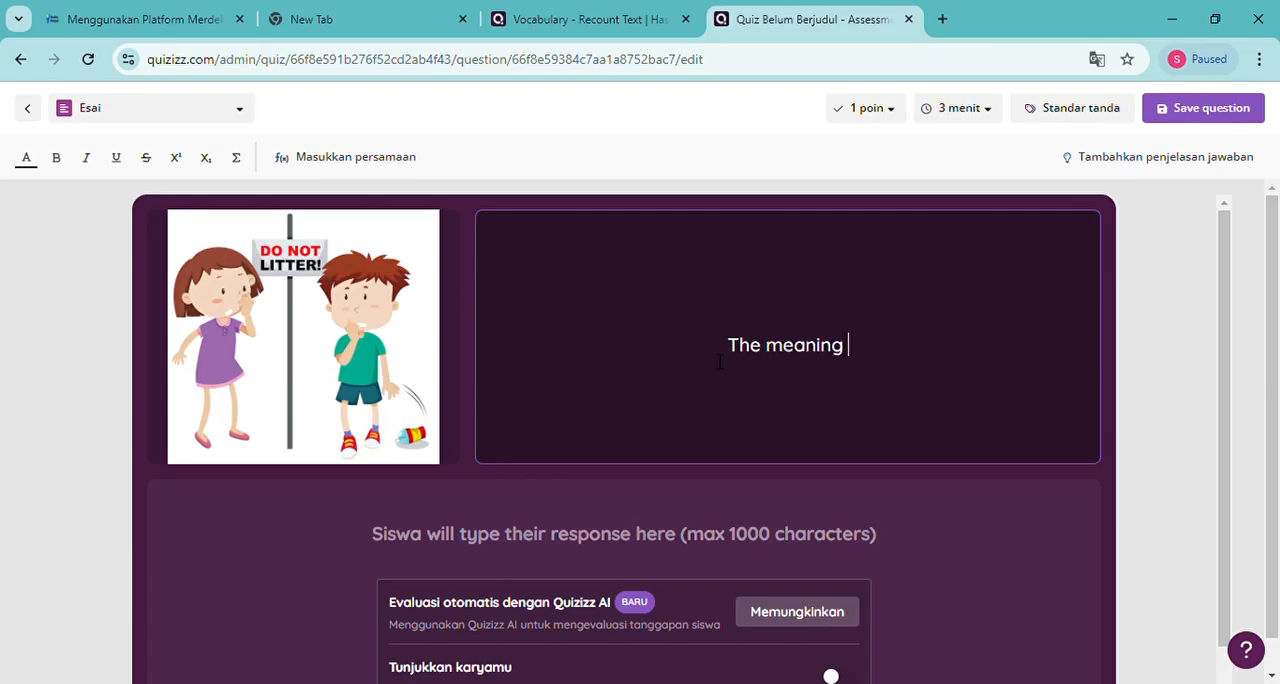
pyautogui.write('of the')
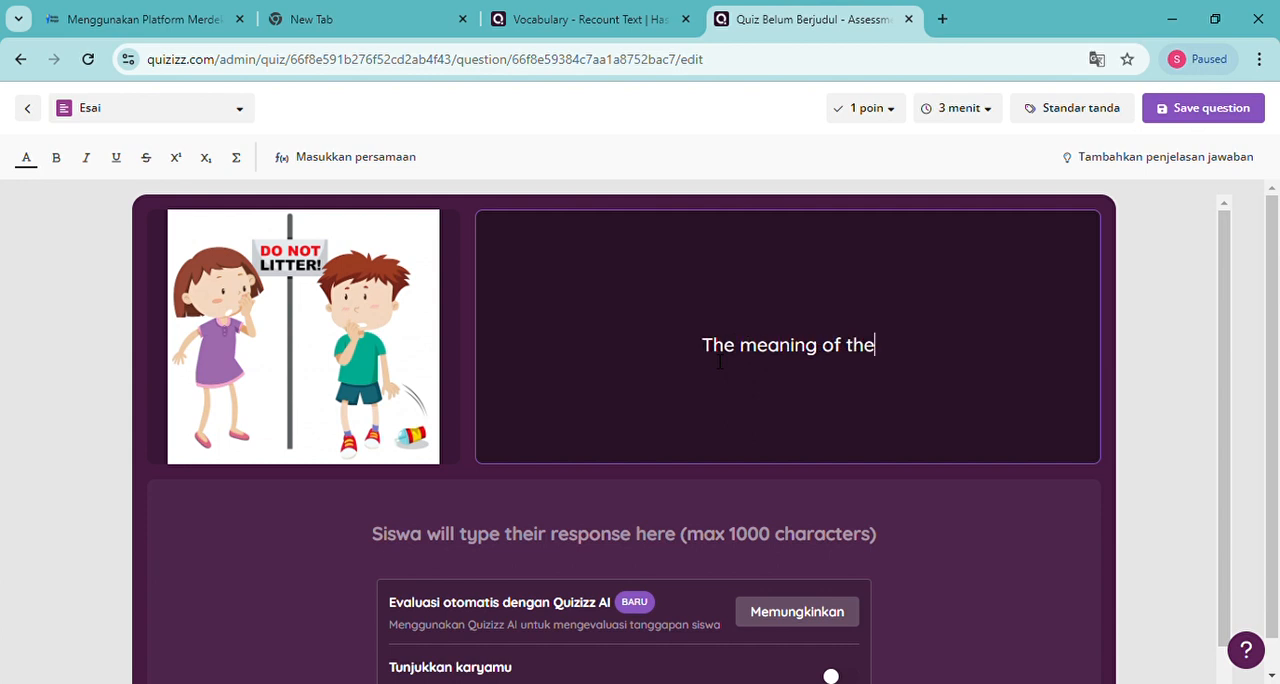
pyautogui.write(' pi')
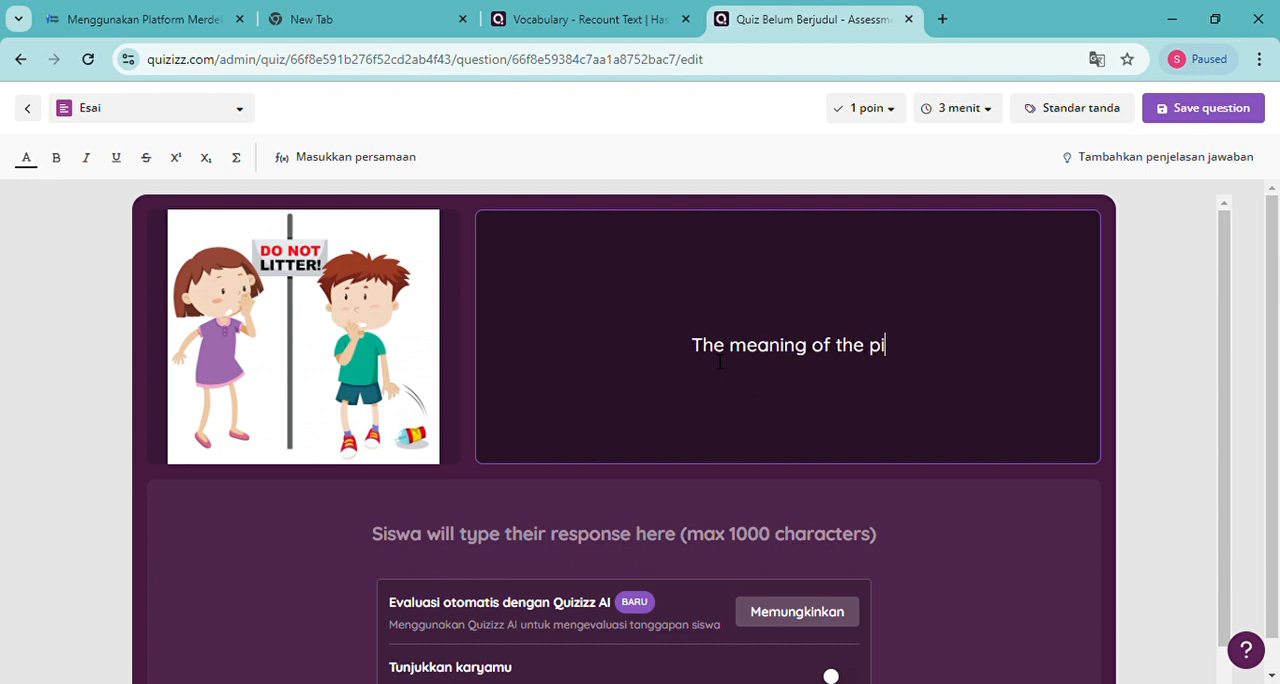
pyautogui.write('cture in Bahasa is')
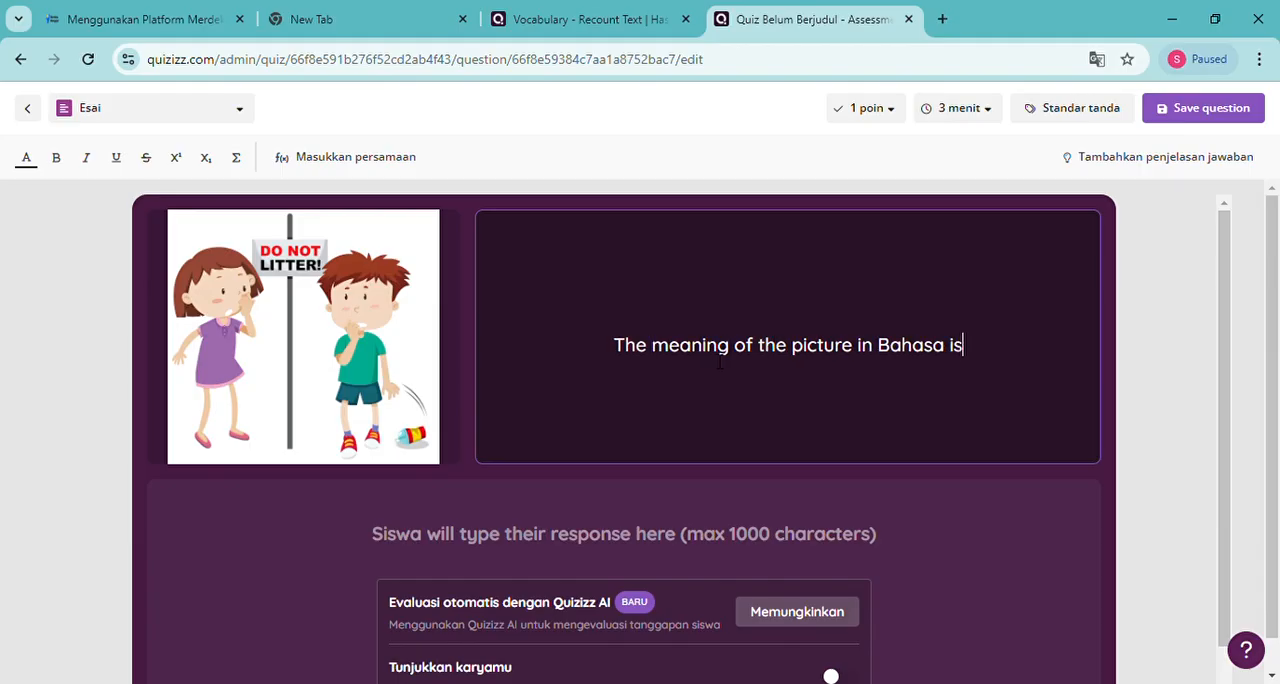
pyautogui.press('BackSpace')
pyautogui.write('...')
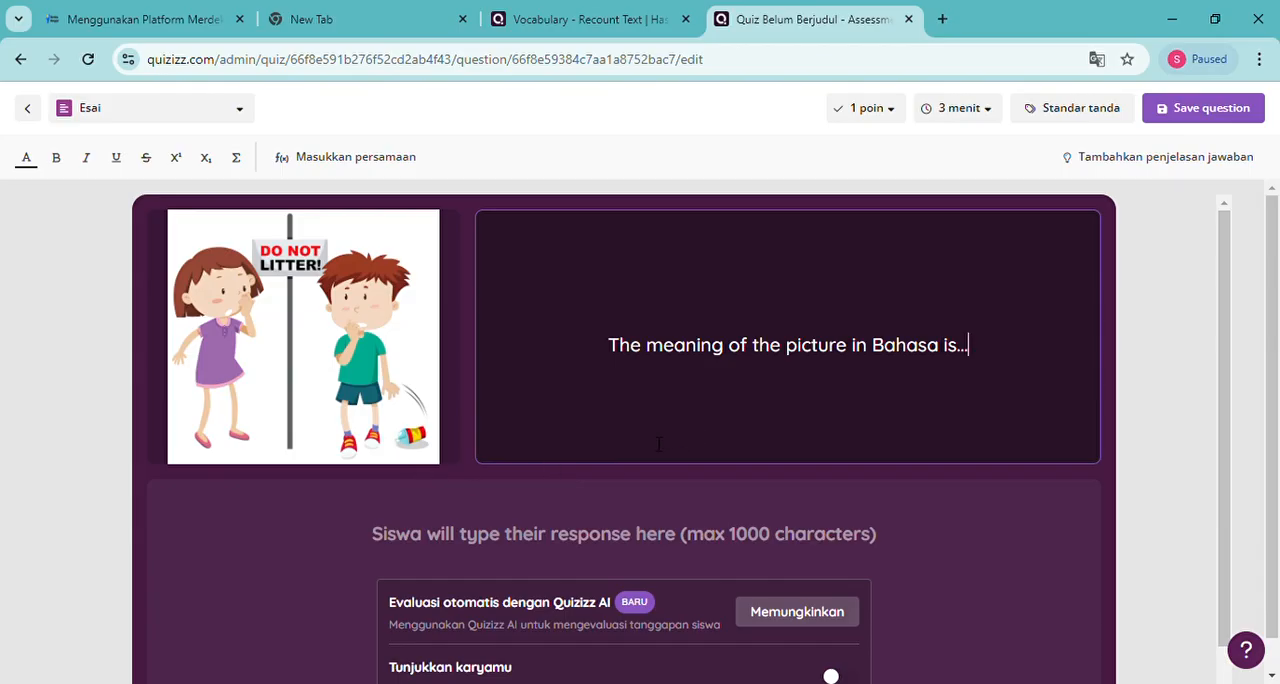
# Open the Quizizz AI automatic evaluation settings for the essay question
pyautogui.moveTo(334, 377)
pyautogui.scroll(-1, 770, 497)
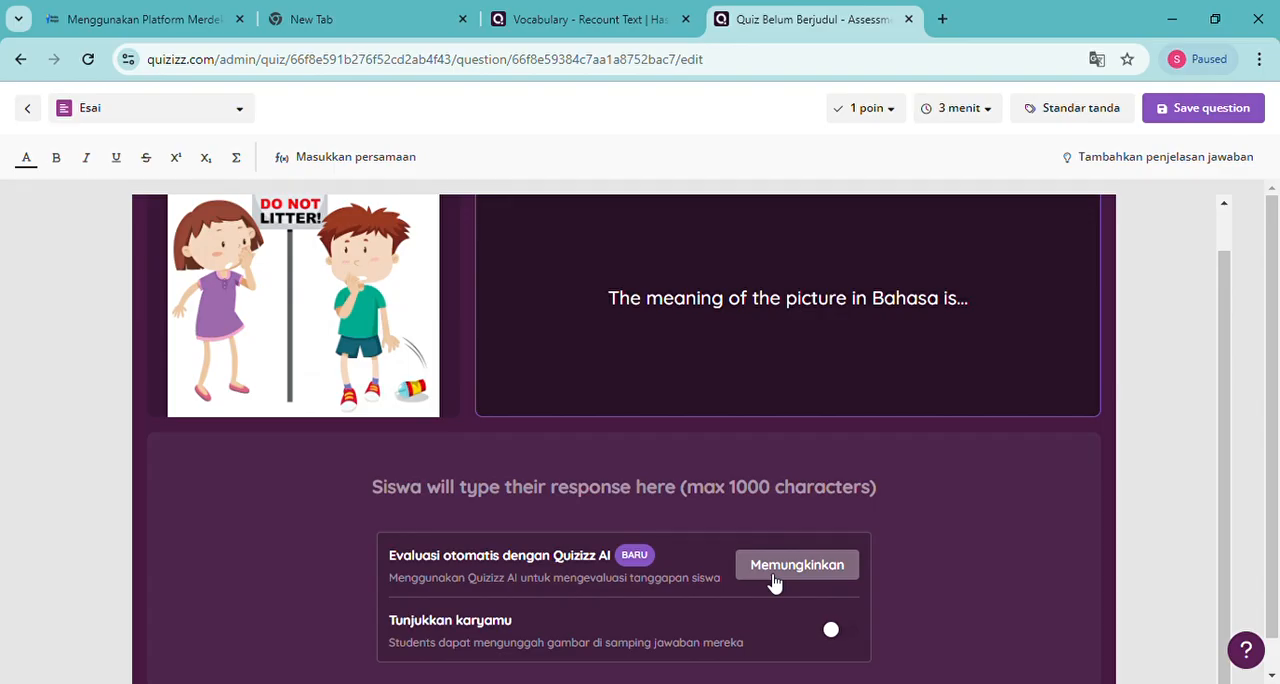
pyautogui.scroll(1, 805, 493)
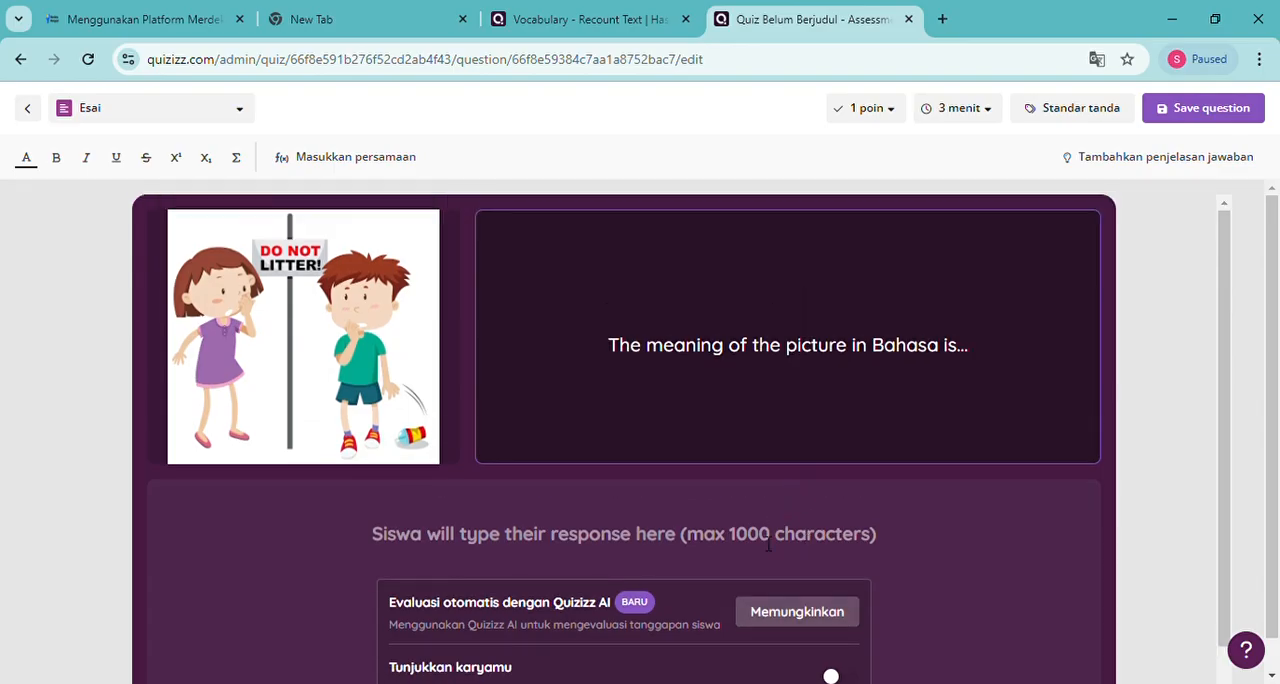
pyautogui.scroll(-1, 698, 606)
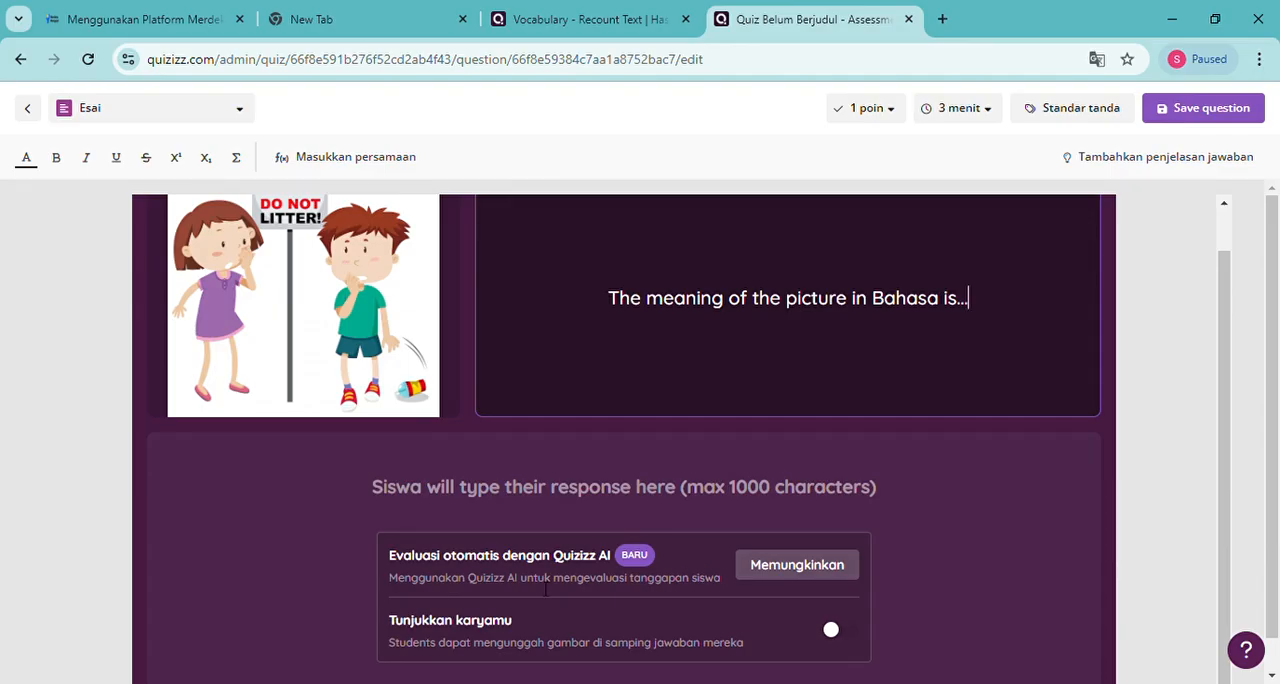
pyautogui.click(784, 577)
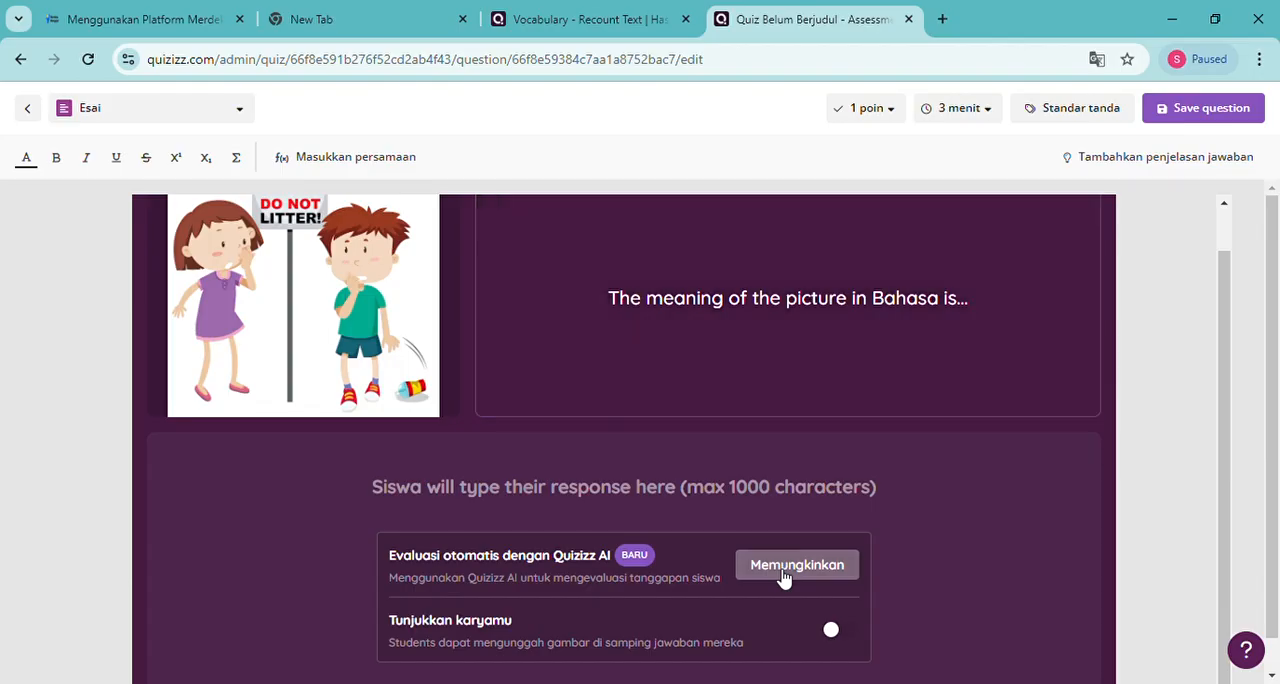
pyautogui.click(784, 577)
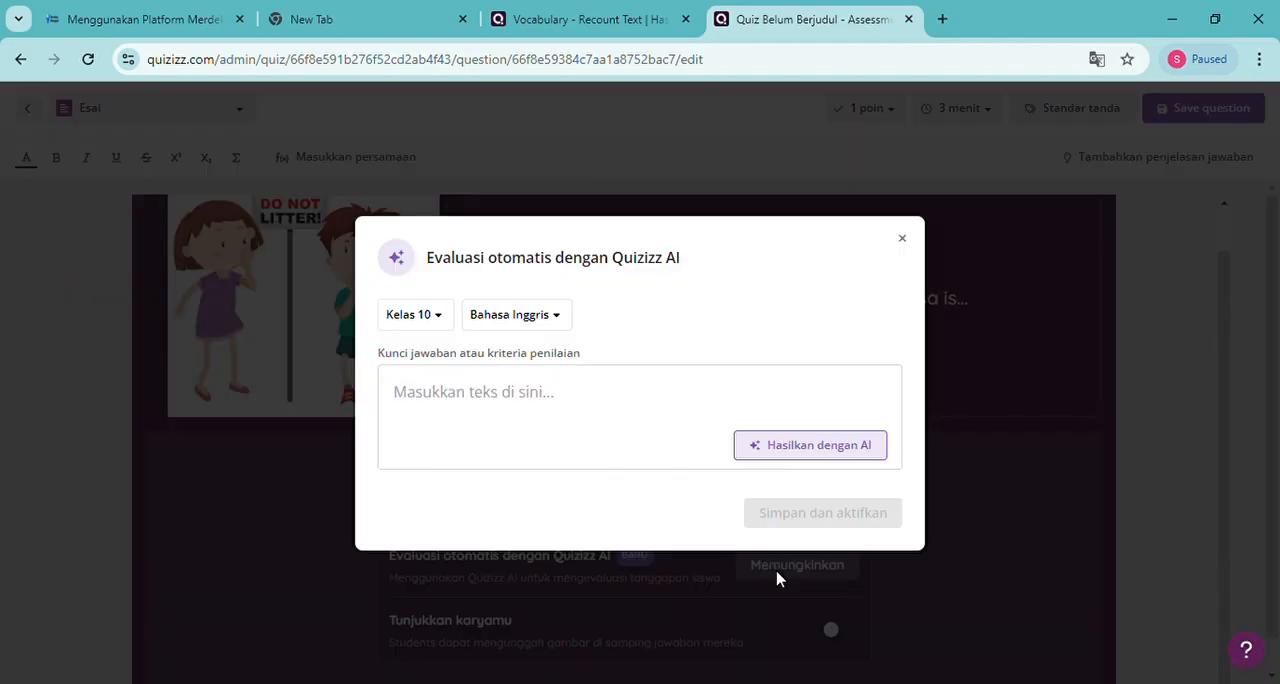
# Enter "Buanglah sampah pada tempatnya !" as the first answer in the answer key or grading criteria
pyautogui.click(530, 408)
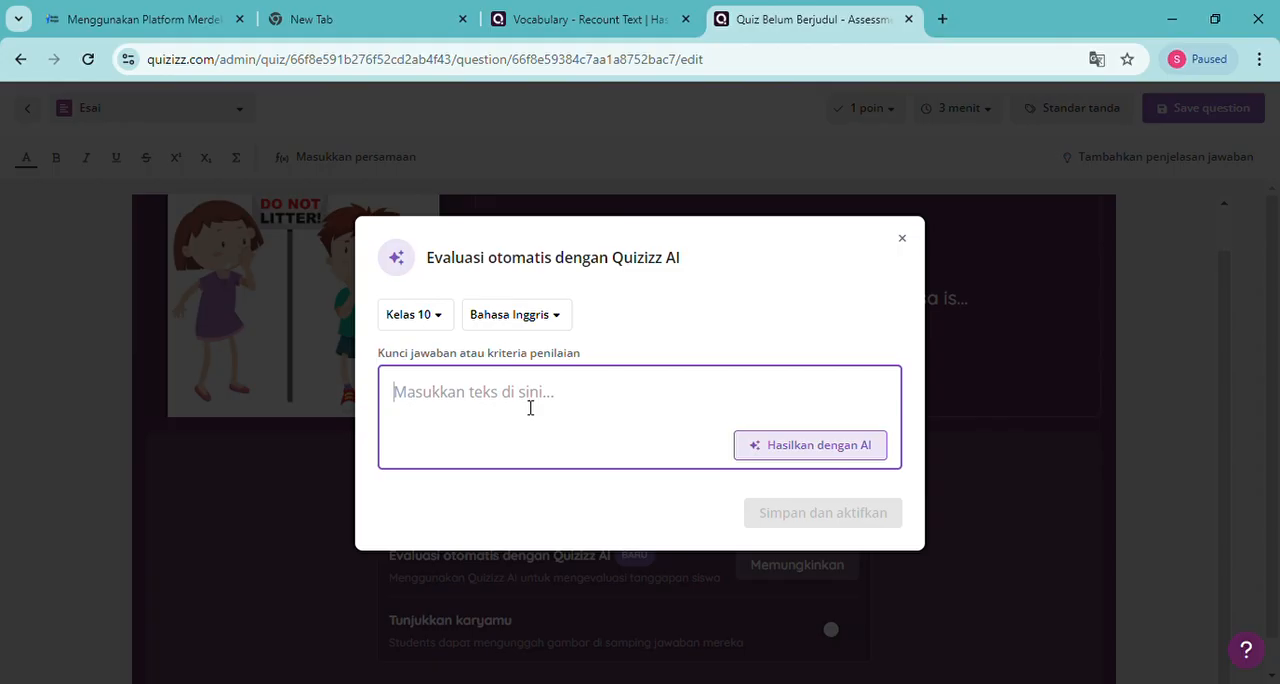
pyautogui.write('Buang')
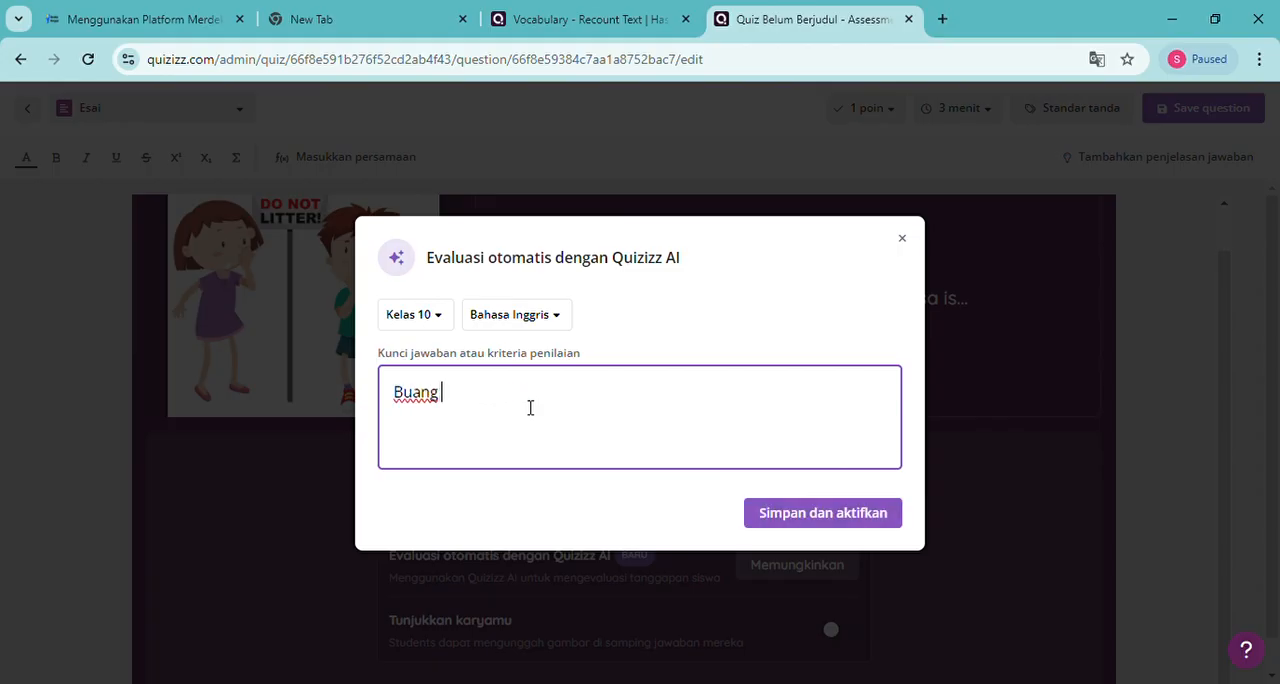
pyautogui.press('BackSpace')
pyautogui.write('lah sampah ')
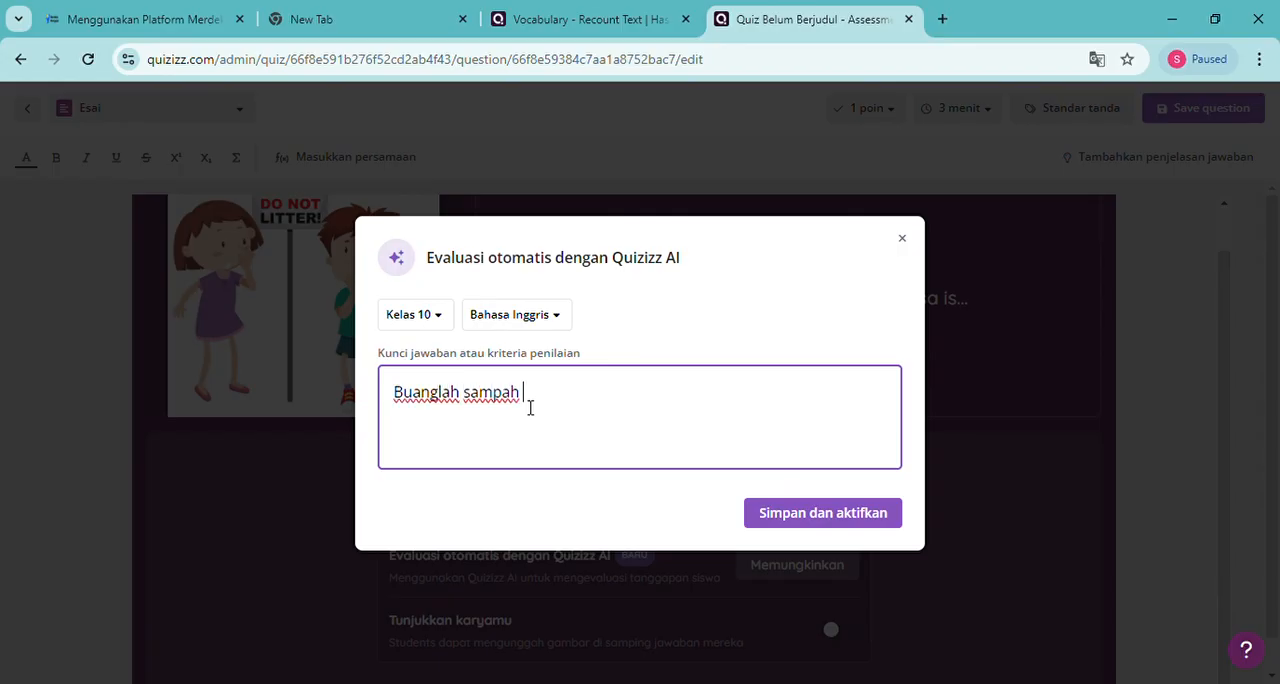
pyautogui.write('pada tempatnya !')
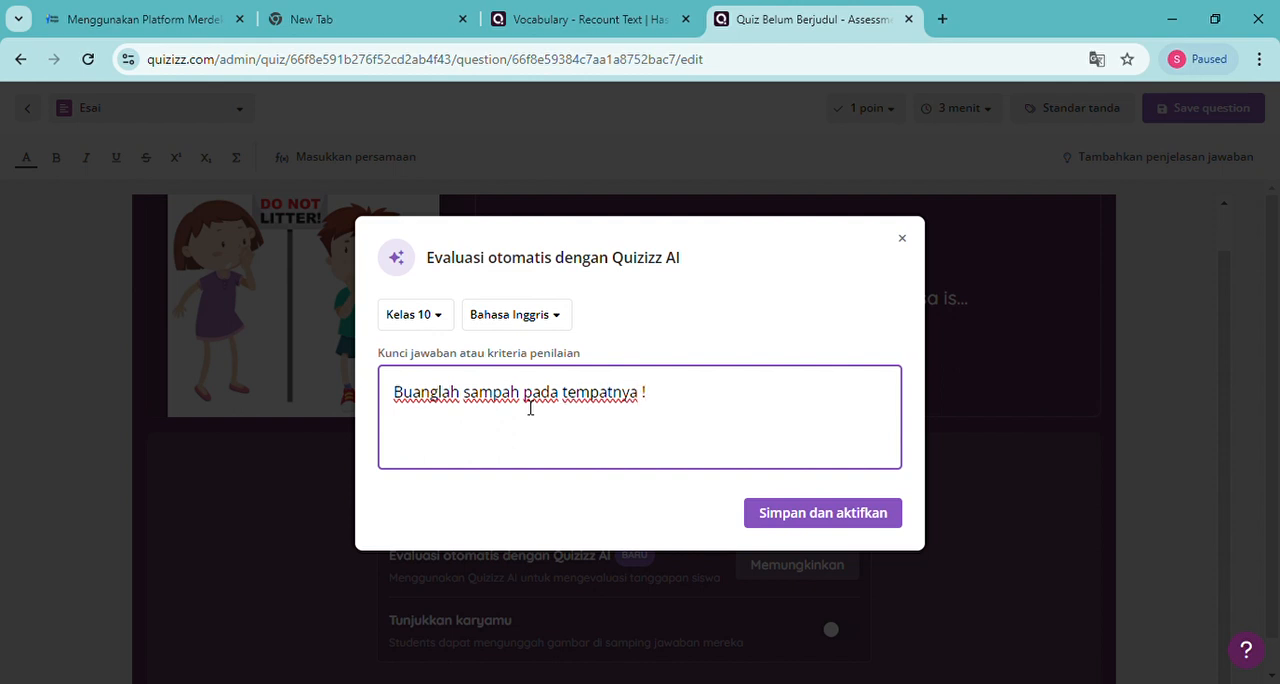
# Add "Jangan buang sampah sembarangan !" as a second line of the answer key
pyautogui.write('Jangan buang ')
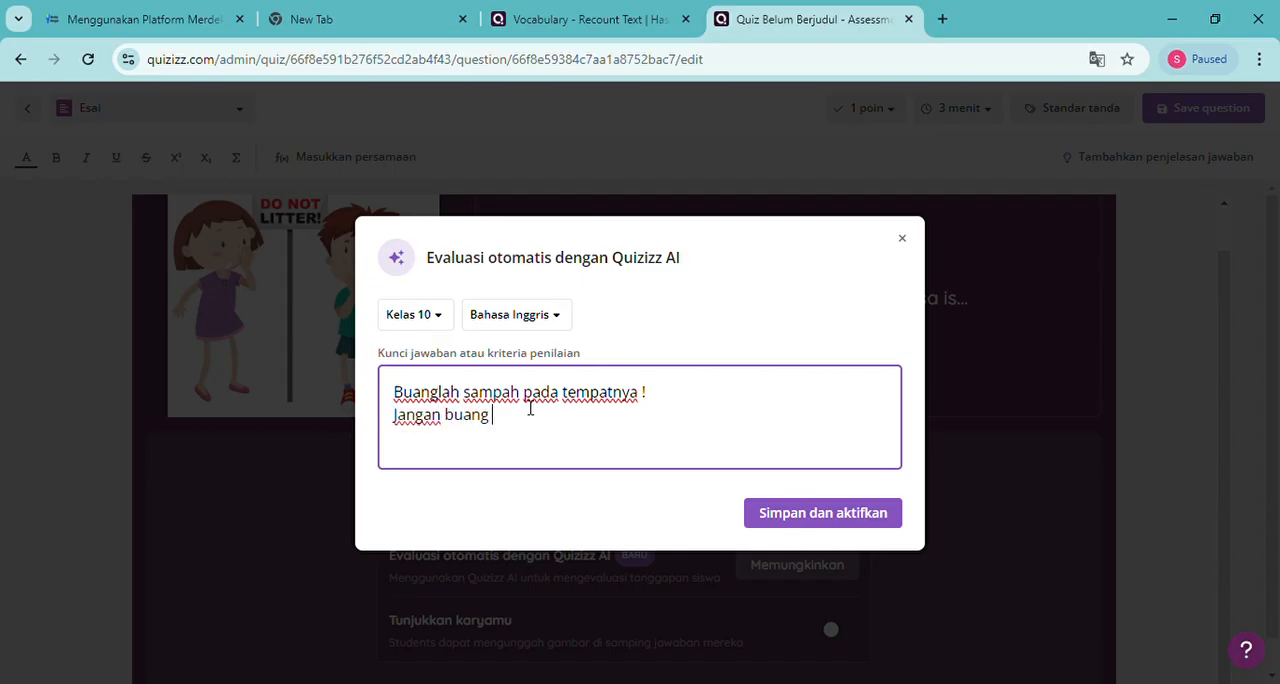
pyautogui.write('sampah pa')
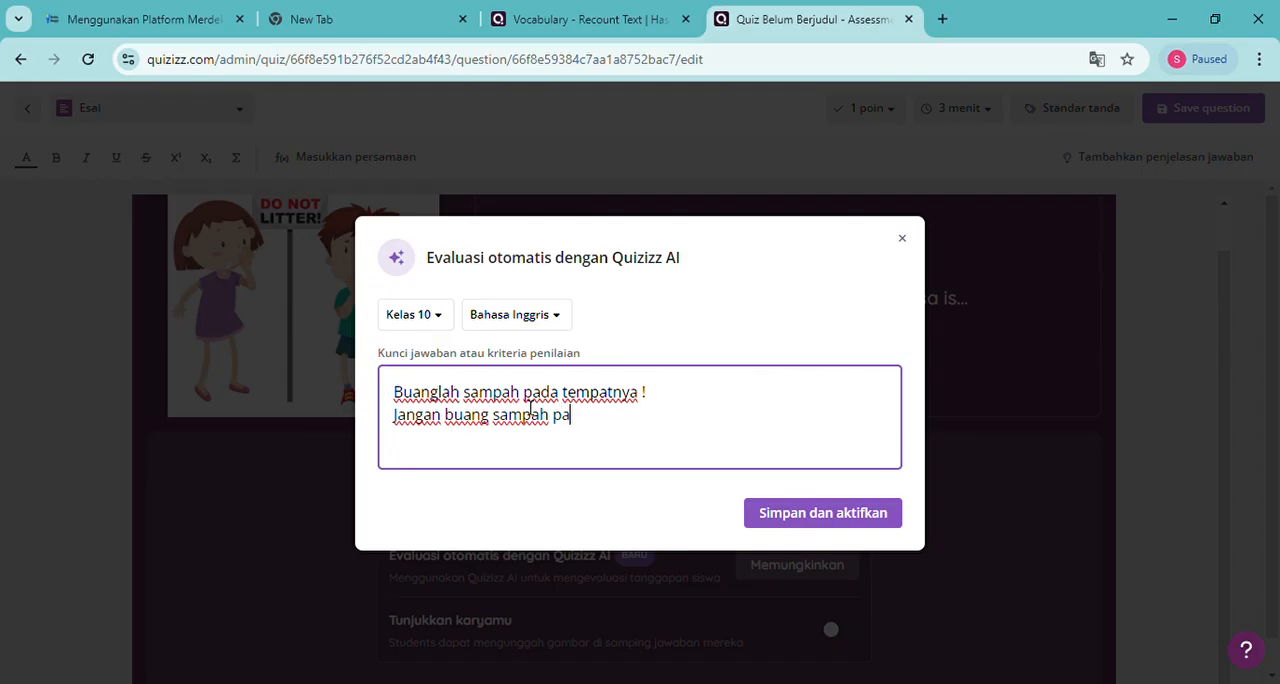
pyautogui.press('BackSpace')
pyautogui.press('BackSpace')
pyautogui.write('sembarangan !')
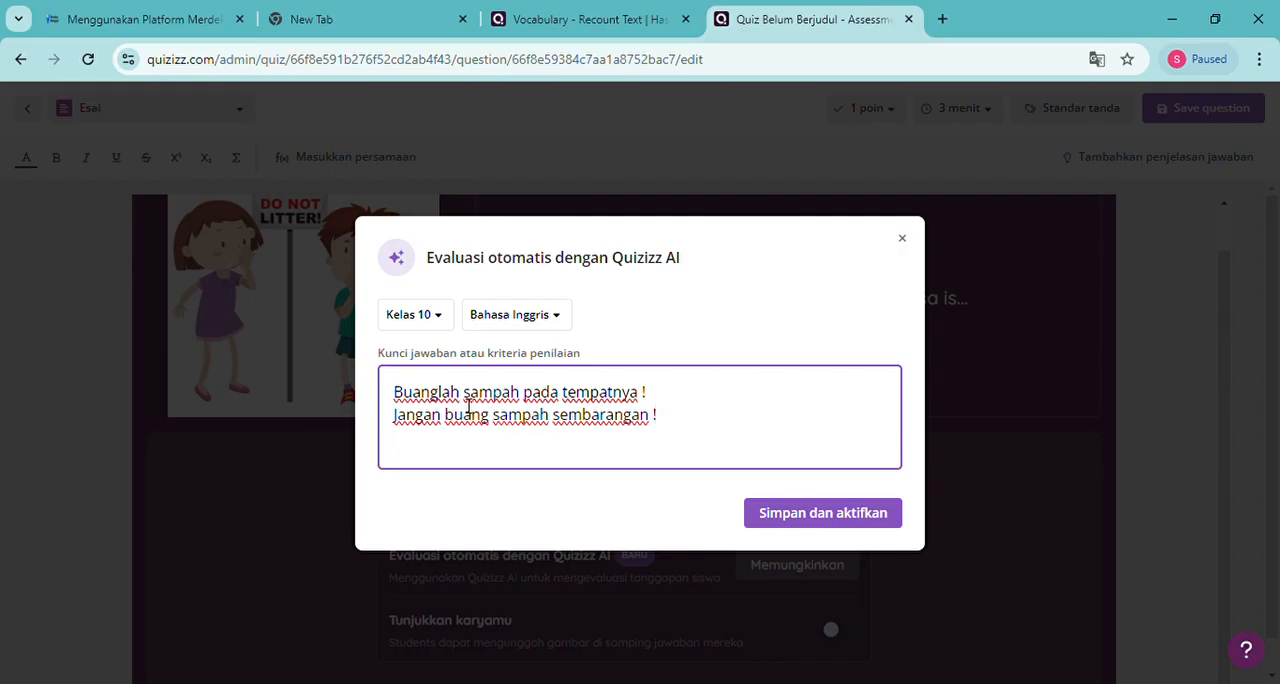
pyautogui.moveTo(470, 405); pyautogui.dragTo(525, 413)
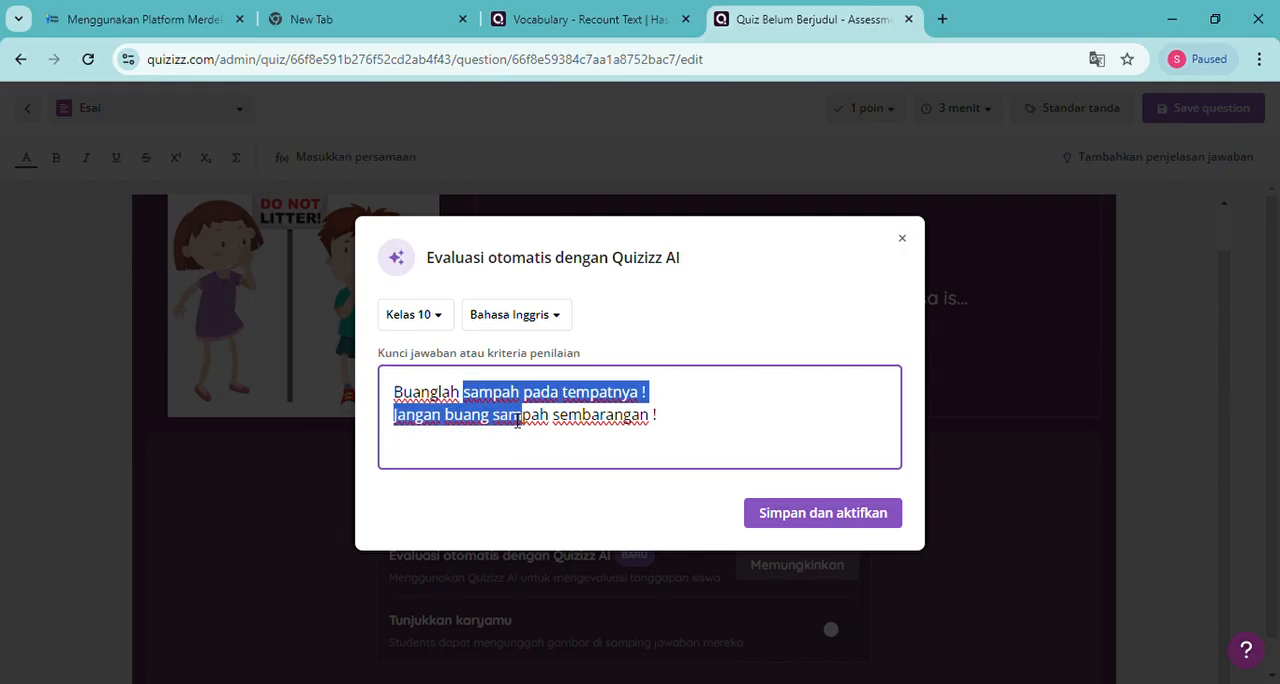
pyautogui.doubleClick(505, 416)
pyautogui.moveTo(405, 427); pyautogui.dragTo(437, 408)
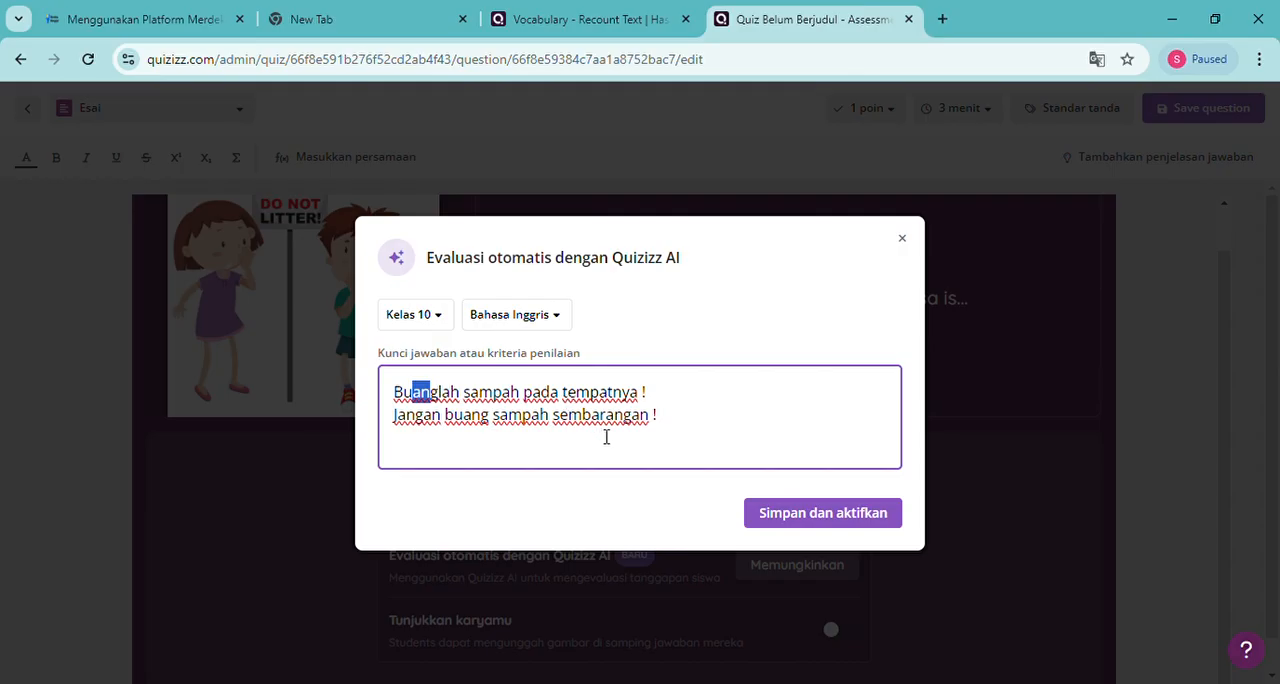
# Save the answer key and activate the automatic Quizizz AI evaluation for the essay question
pyautogui.click(667, 421)
pyautogui.click(779, 528)
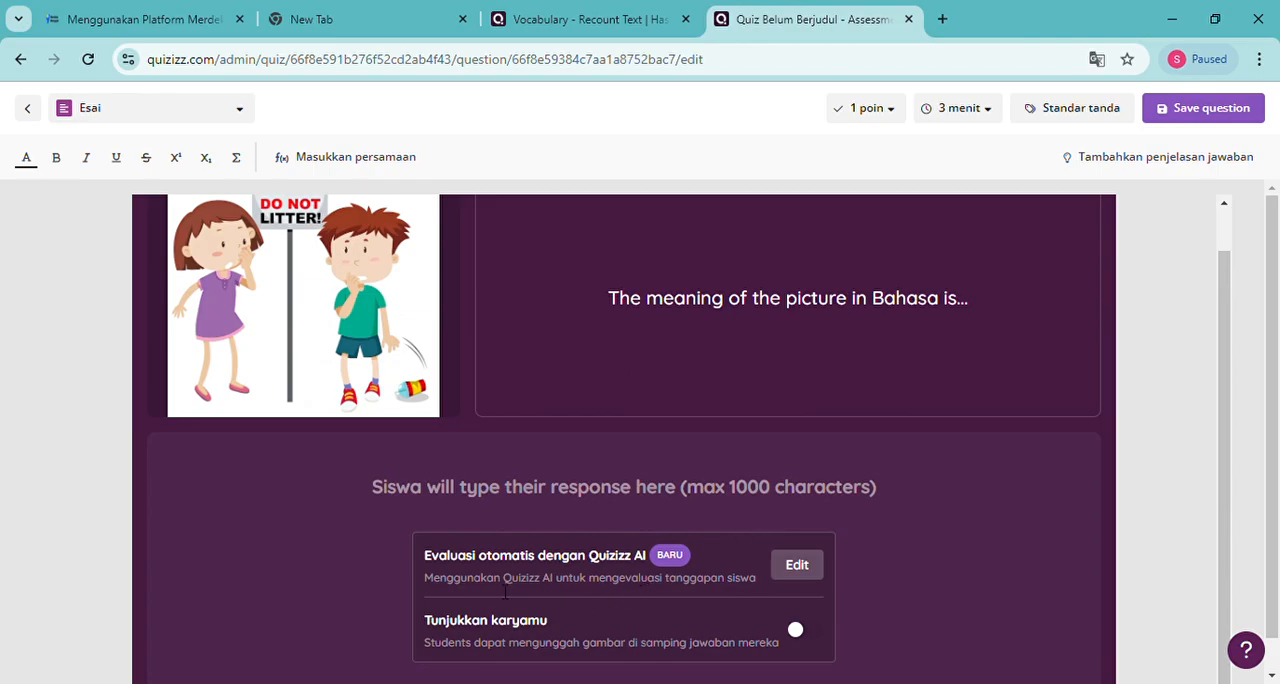
pyautogui.scroll(-1, 484, 585)
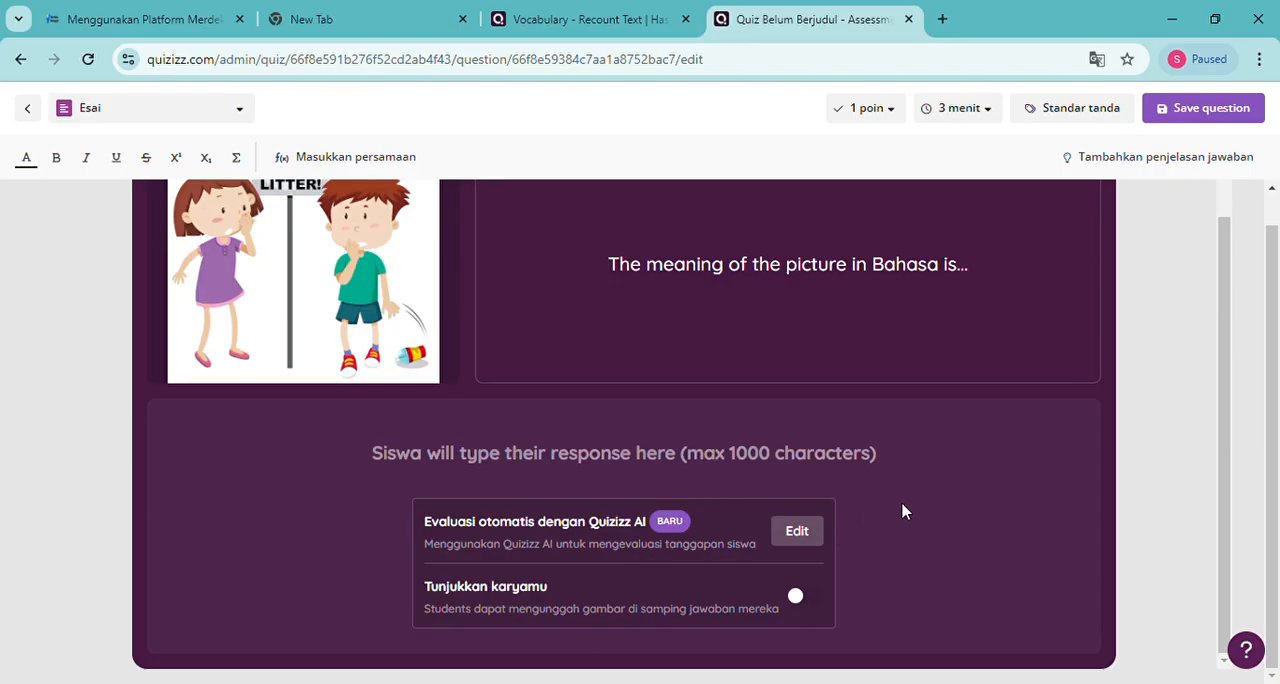
pyautogui.scroll(1, 902, 511)
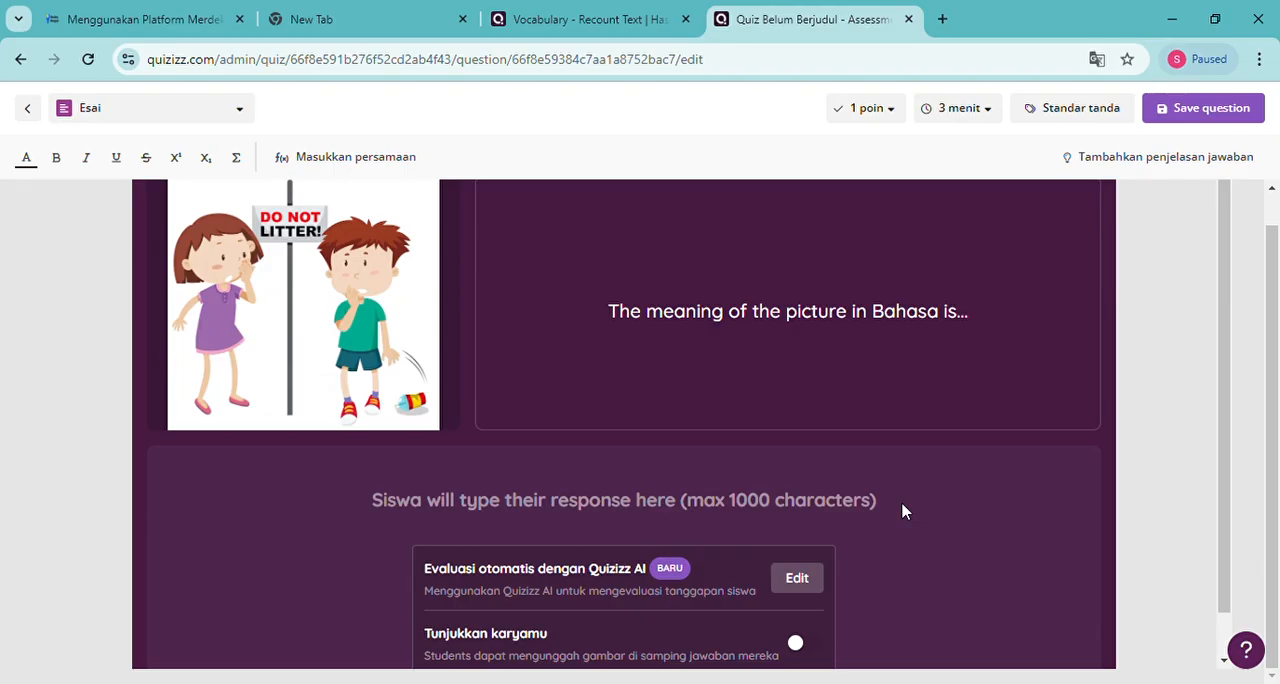
# Set the essay question's score to 2 points and save the question
pyautogui.click(899, 110)
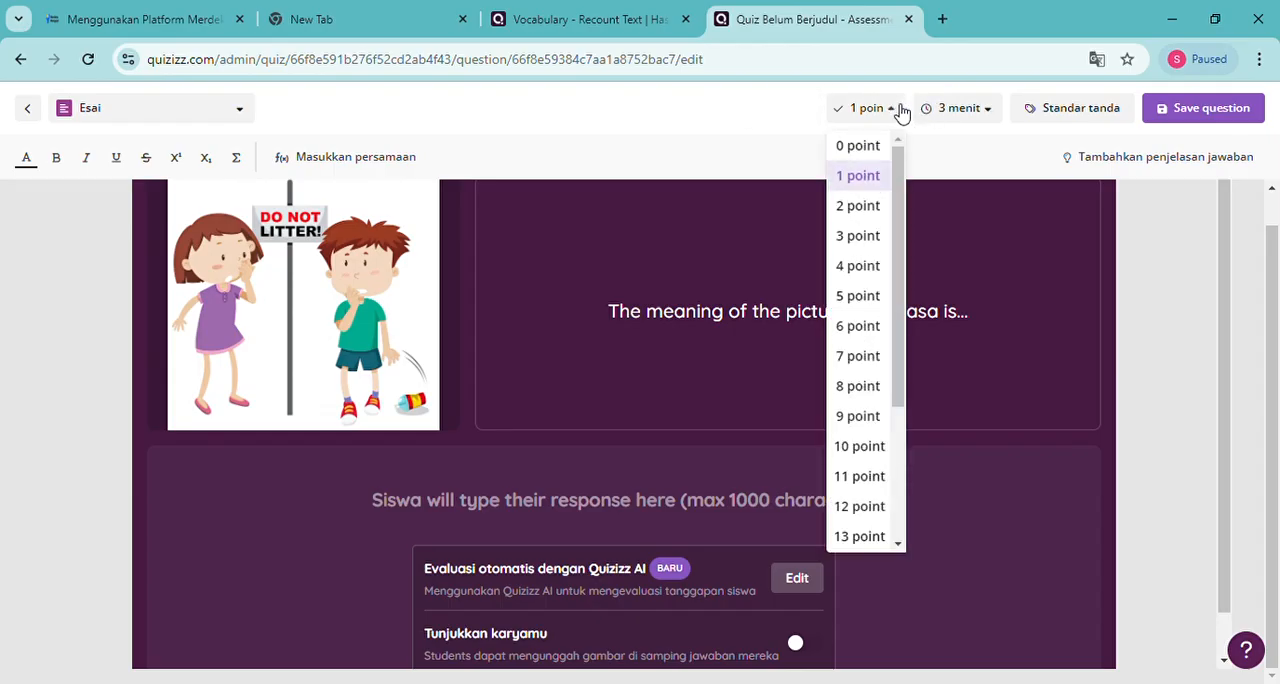
pyautogui.click(858, 207)
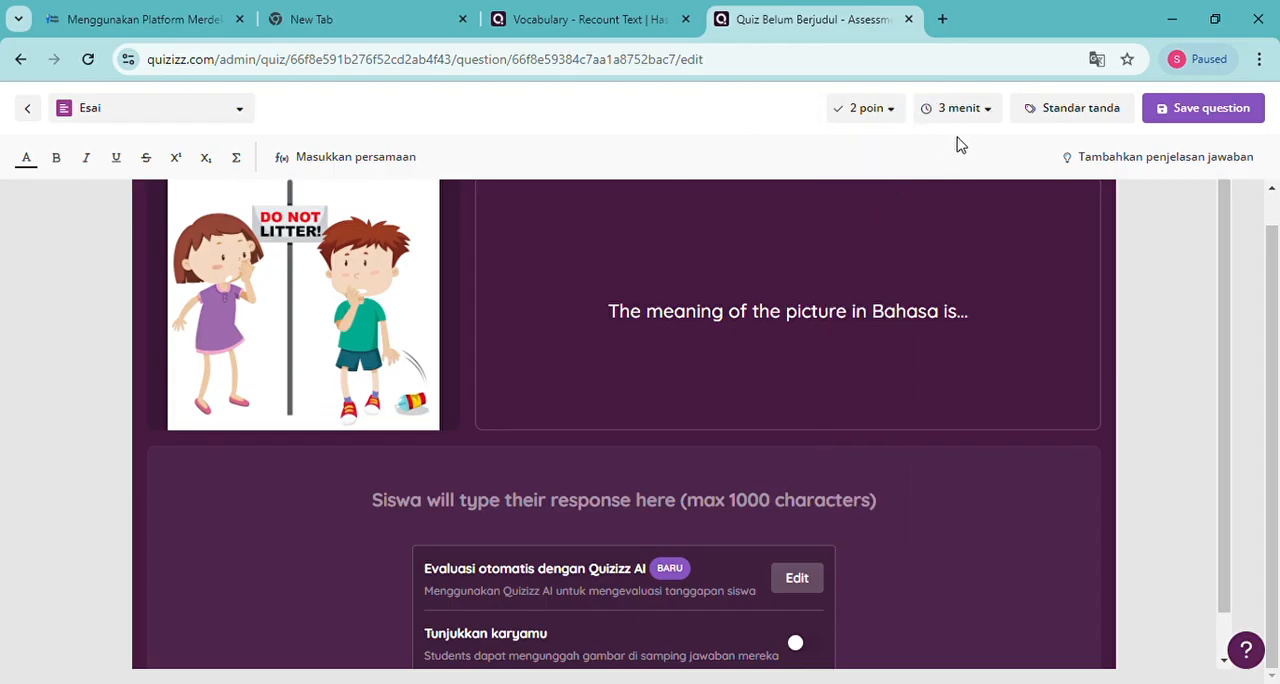
pyautogui.click(1186, 127)
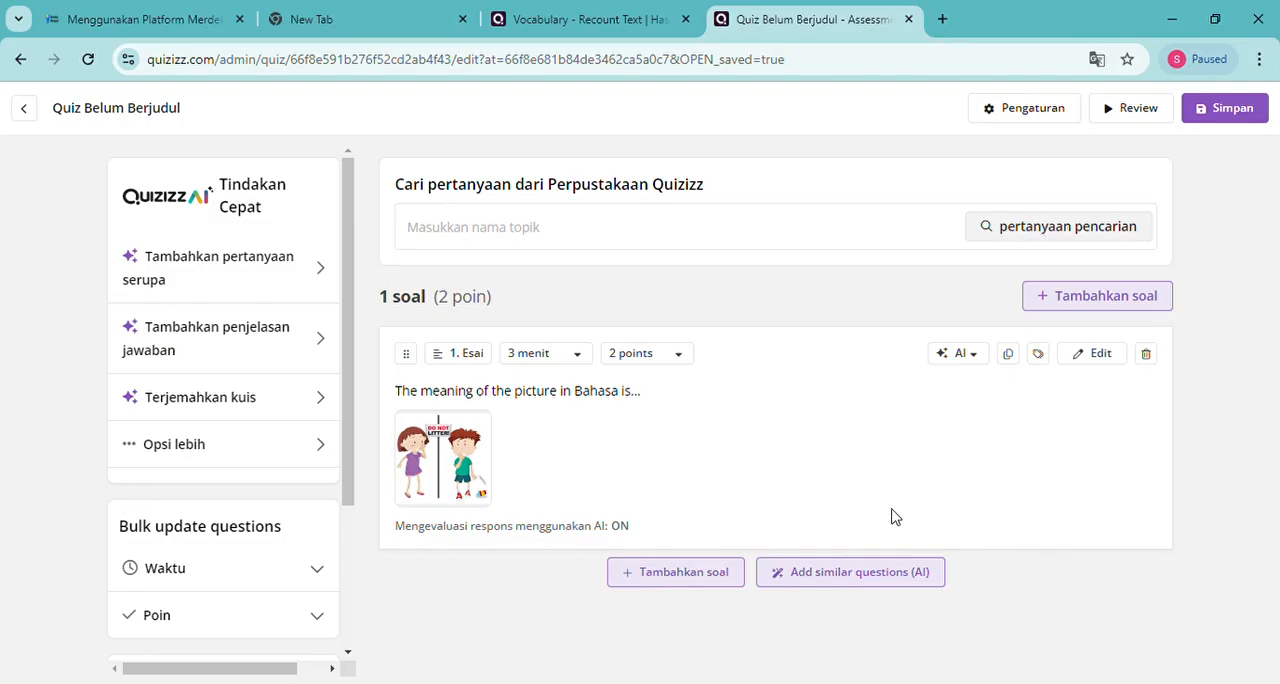
# Add another essay question to the quiz and search for a "No profanity" picture for it
pyautogui.click(674, 580)
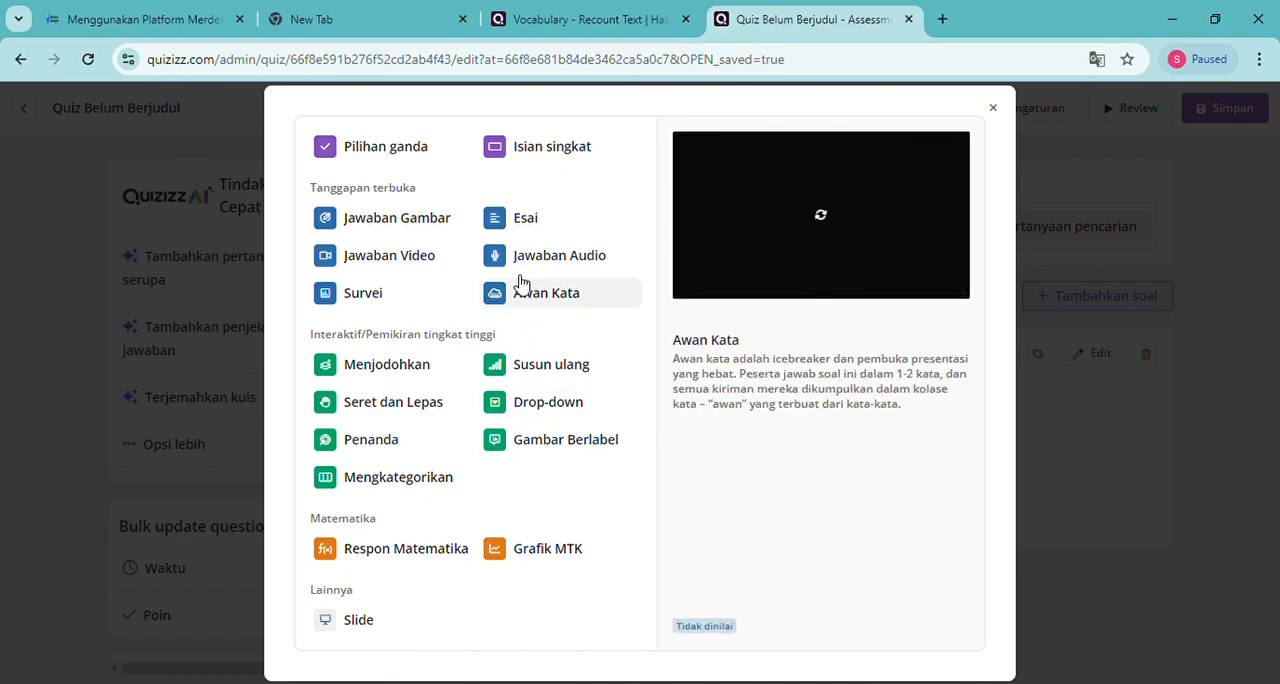
pyautogui.click(510, 222)
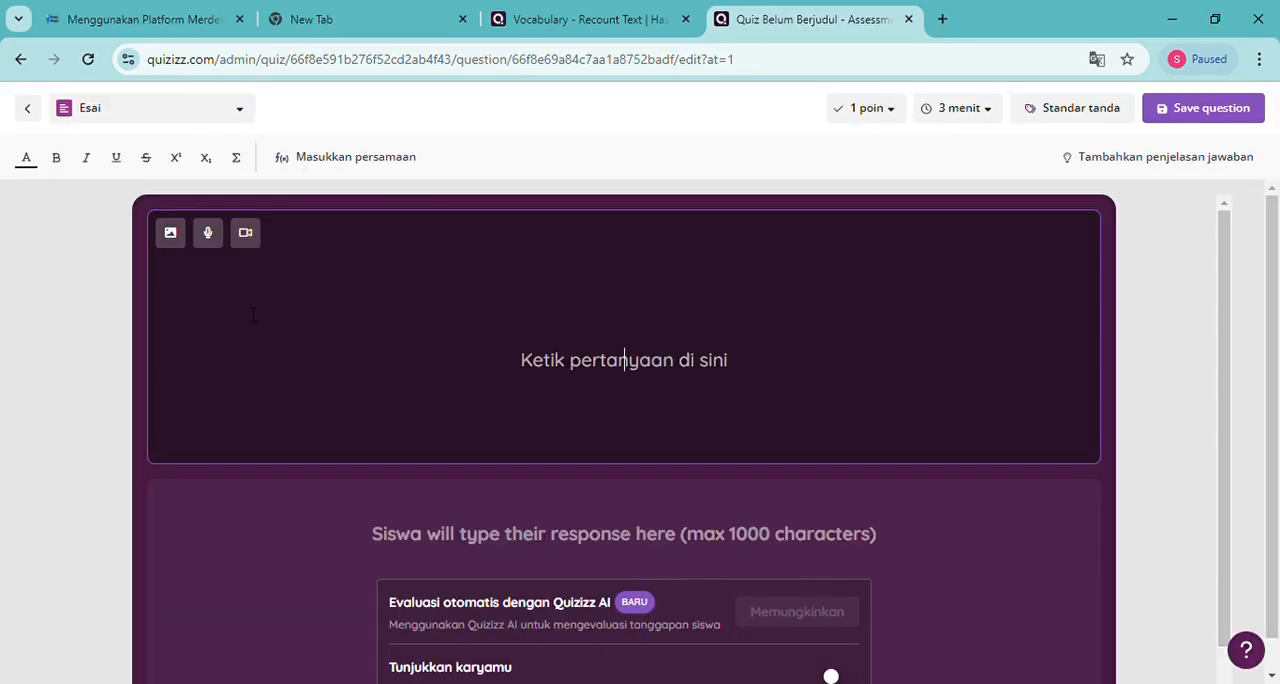
pyautogui.click(180, 242)
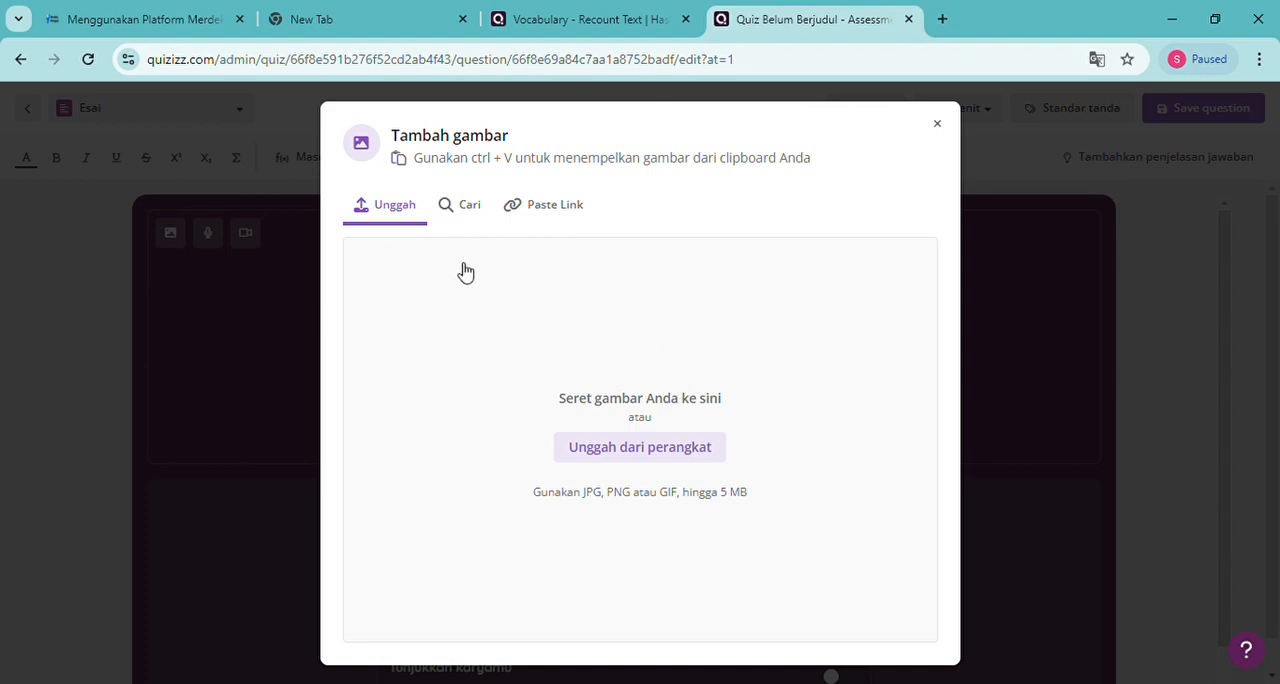
pyautogui.click(466, 212)
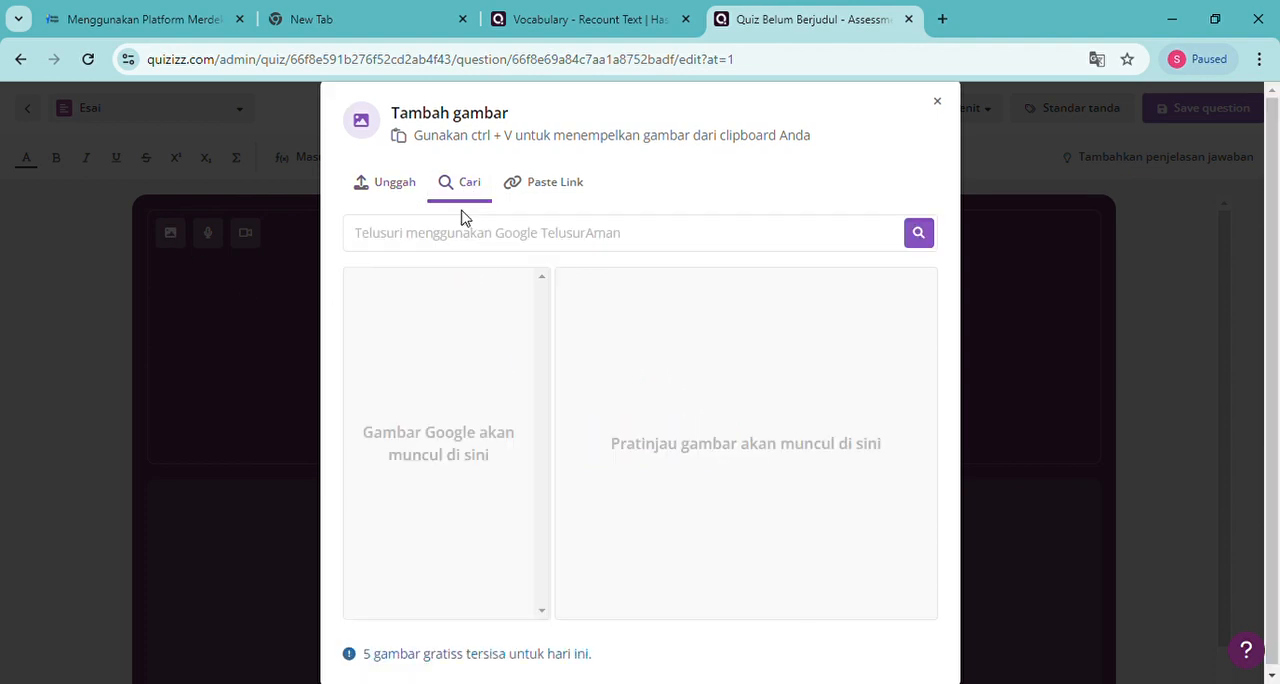
pyautogui.click(536, 240)
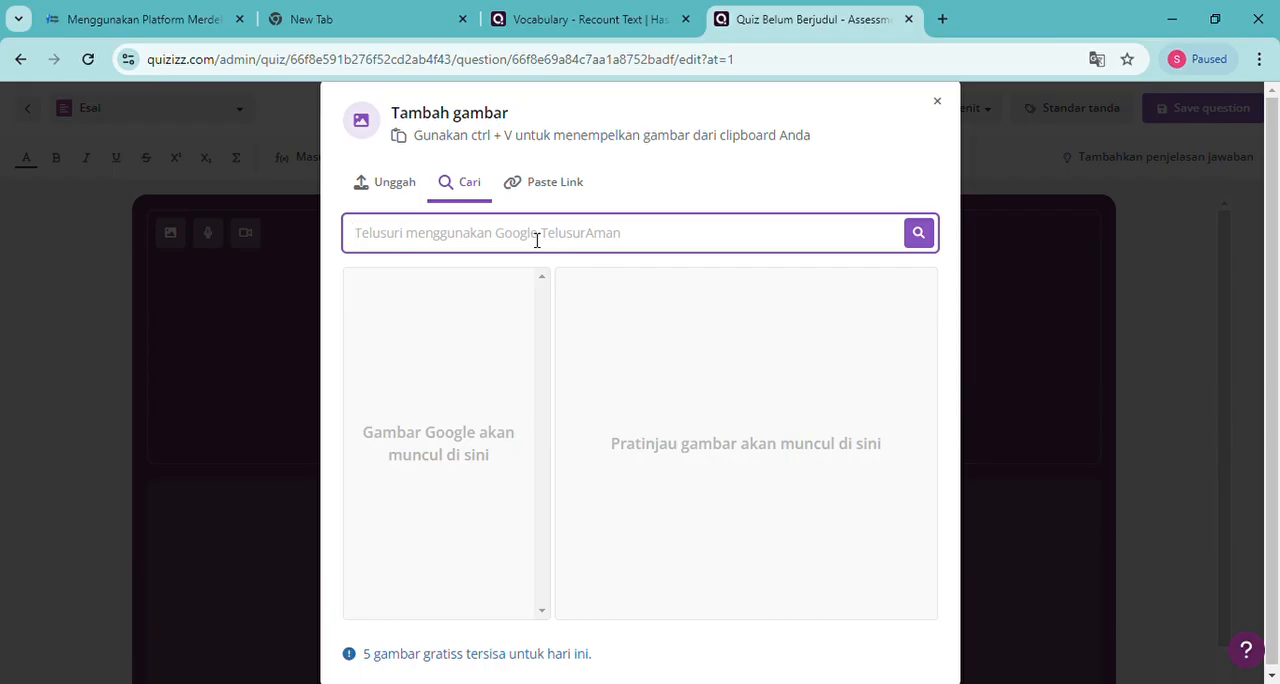
pyautogui.write('No')
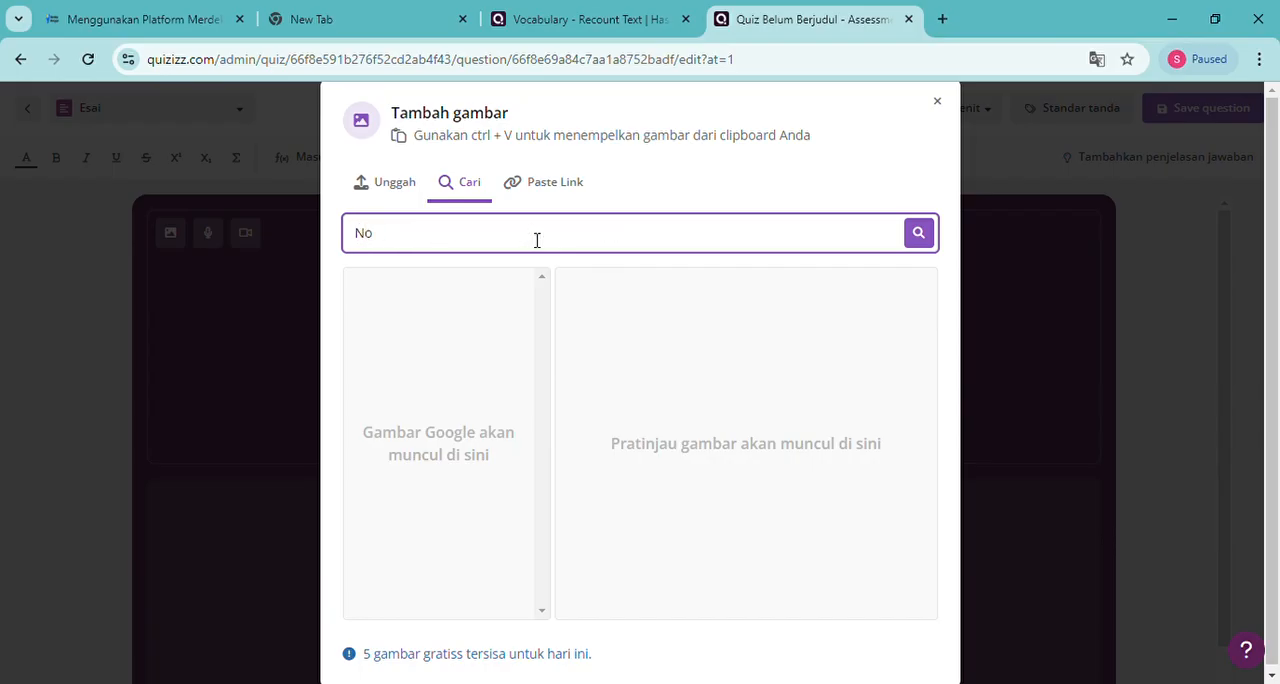
pyautogui.write(' profanity')
pyautogui.click(927, 248)
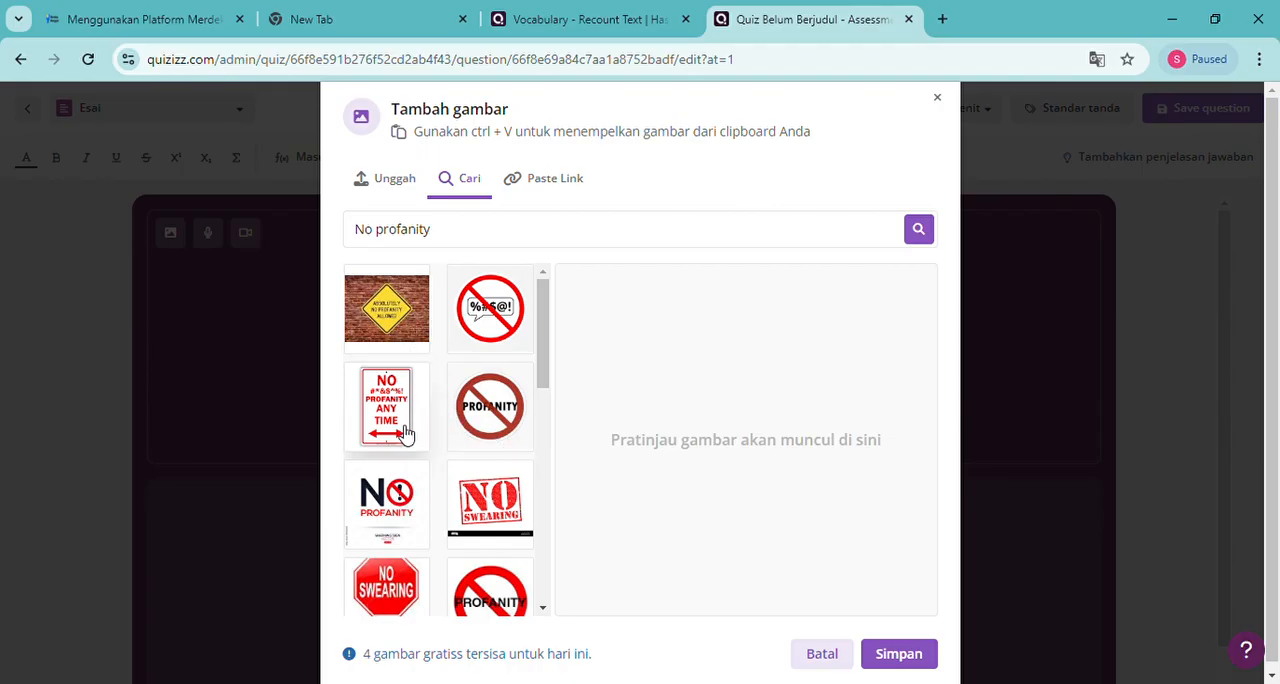
# Insert the white "NO PROFANITY" warning sign picture into the question, cropping off the "WARNING SIGN VECTOR" caption
pyautogui.scroll(-4, 405, 432)
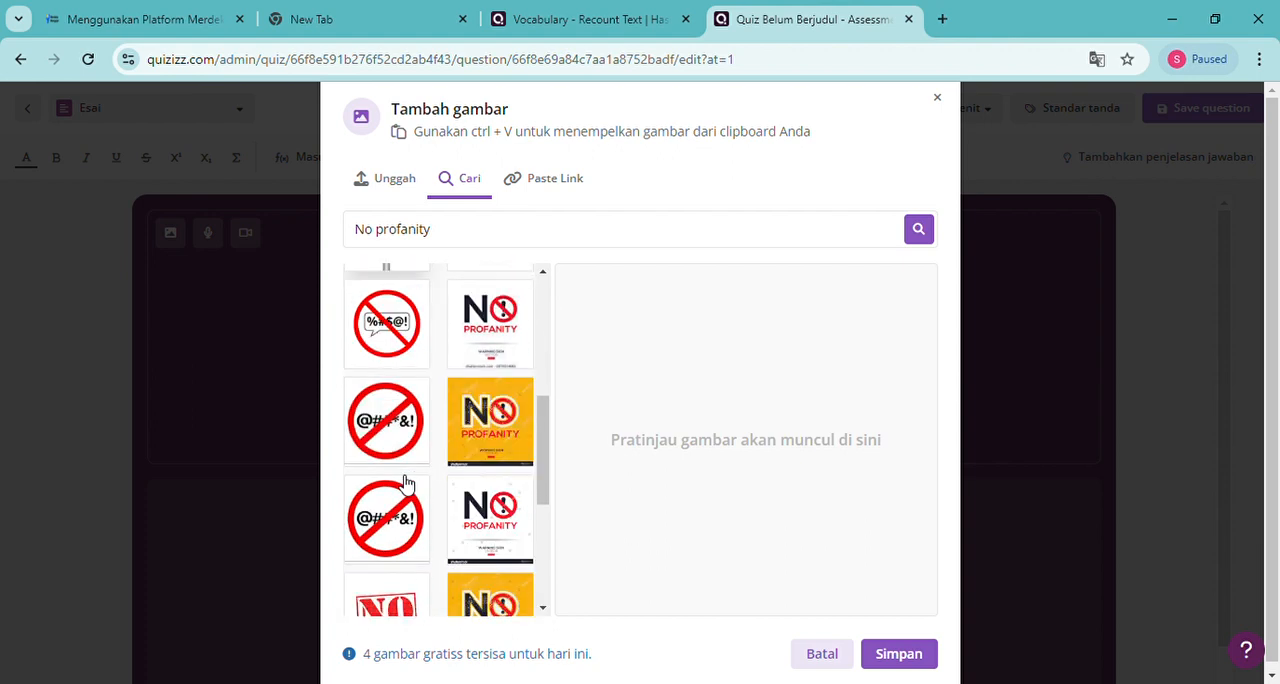
pyautogui.scroll(-4, 405, 483)
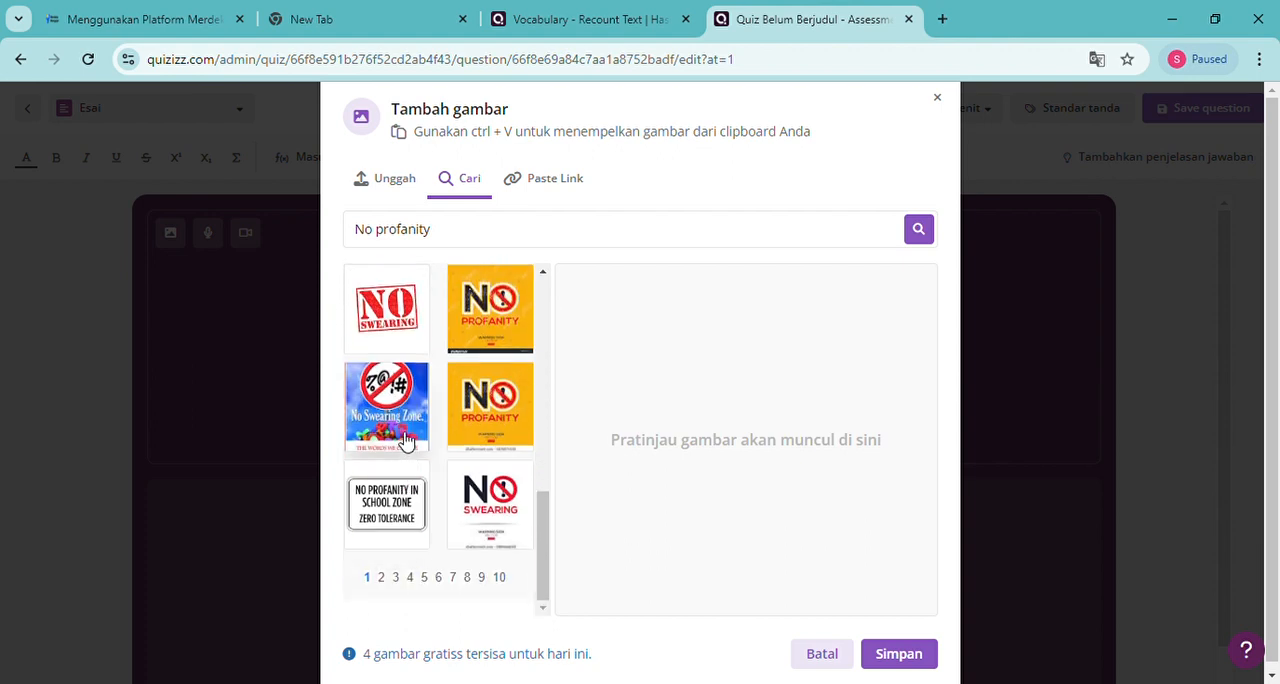
pyautogui.scroll(3, 405, 440)
pyautogui.scroll(5, 402, 440)
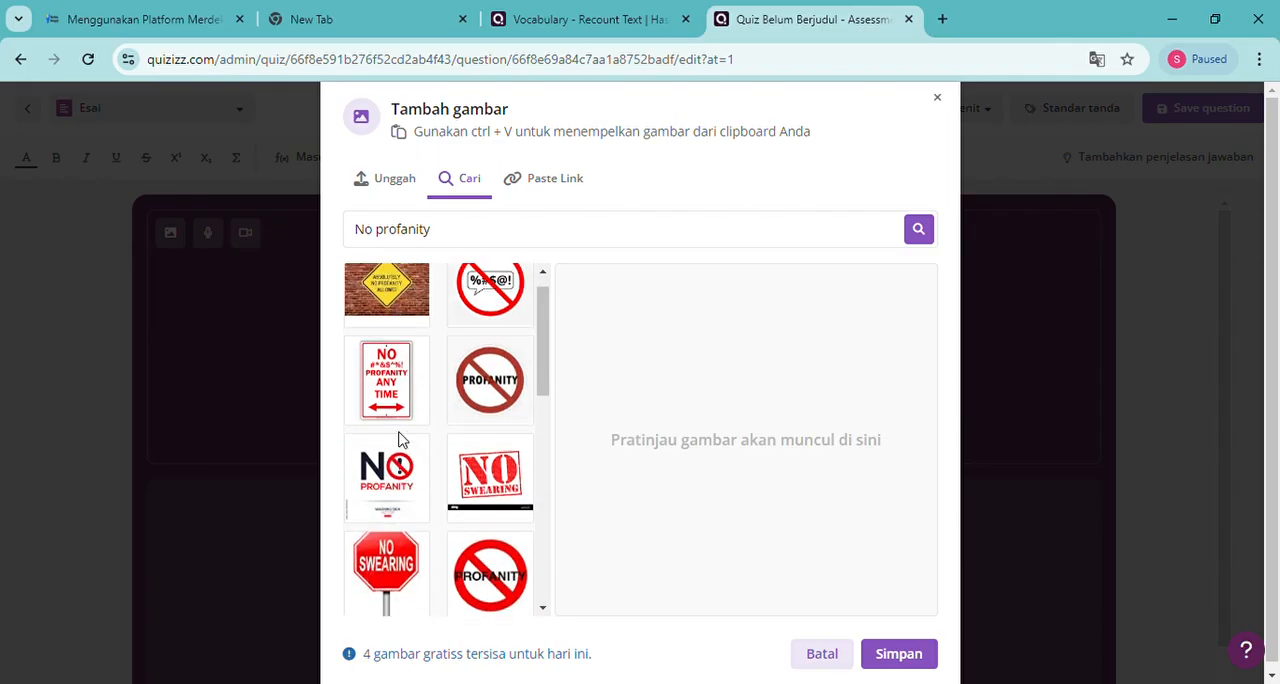
pyautogui.scroll(1, 401, 439)
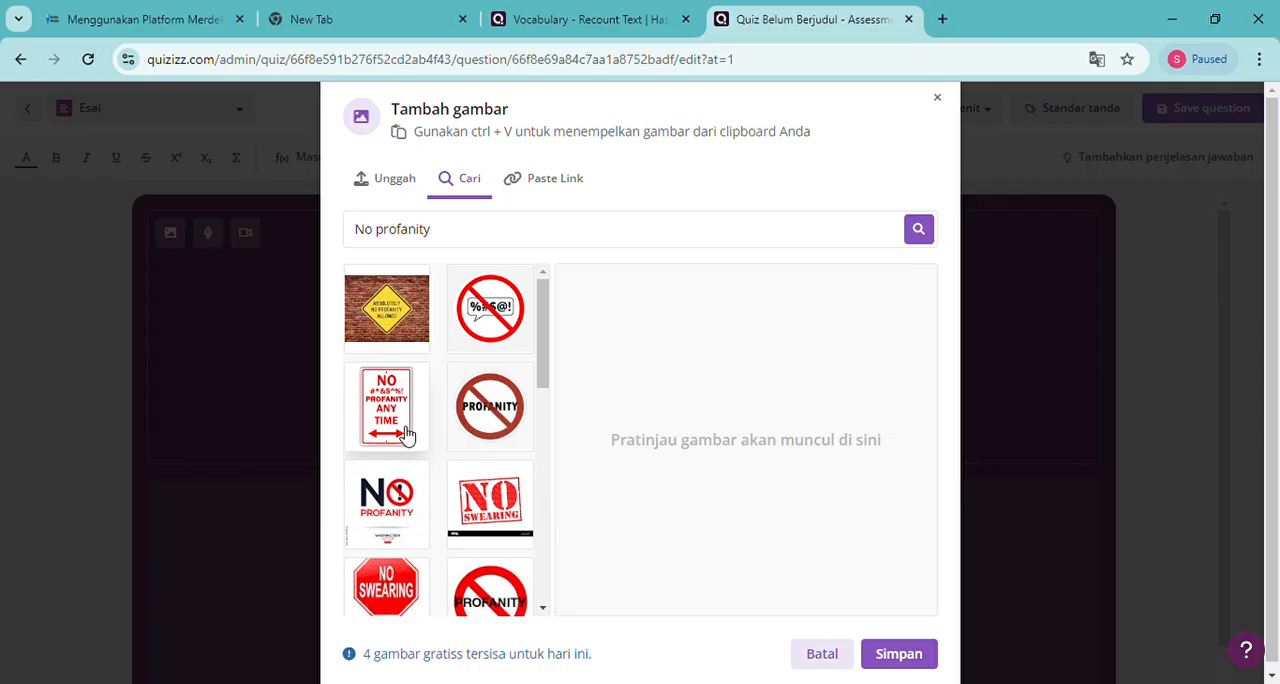
pyautogui.click(405, 432)
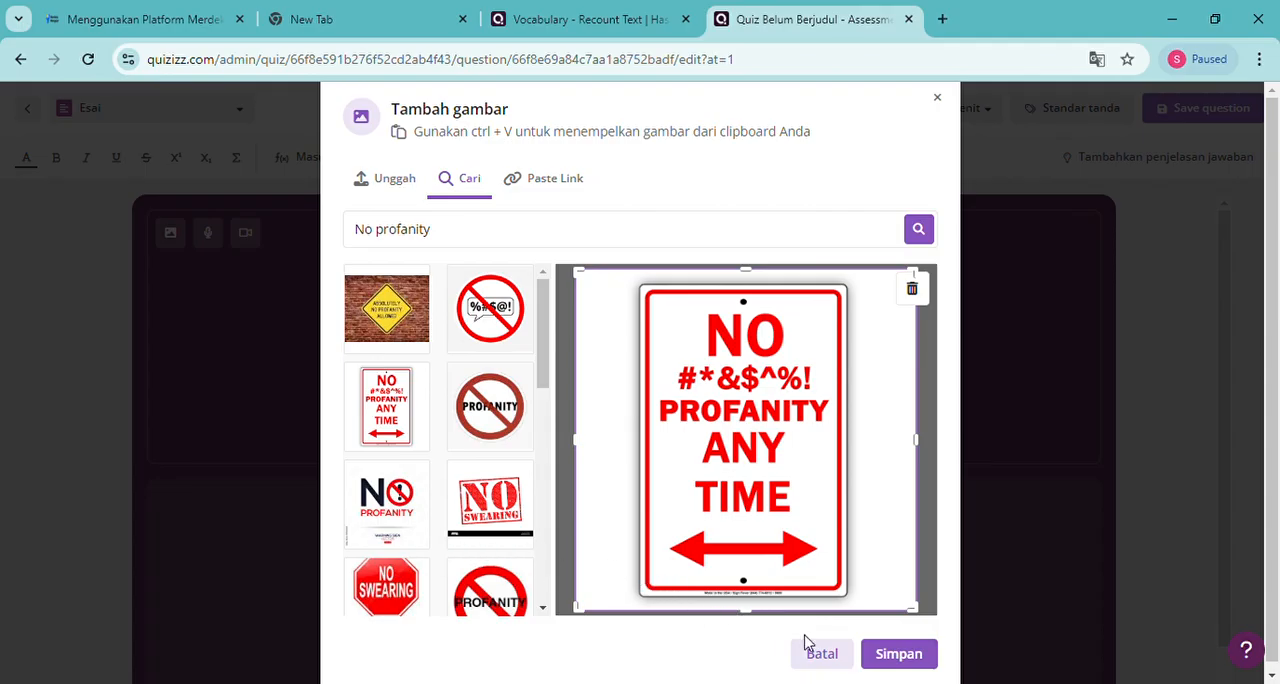
pyautogui.click(398, 515)
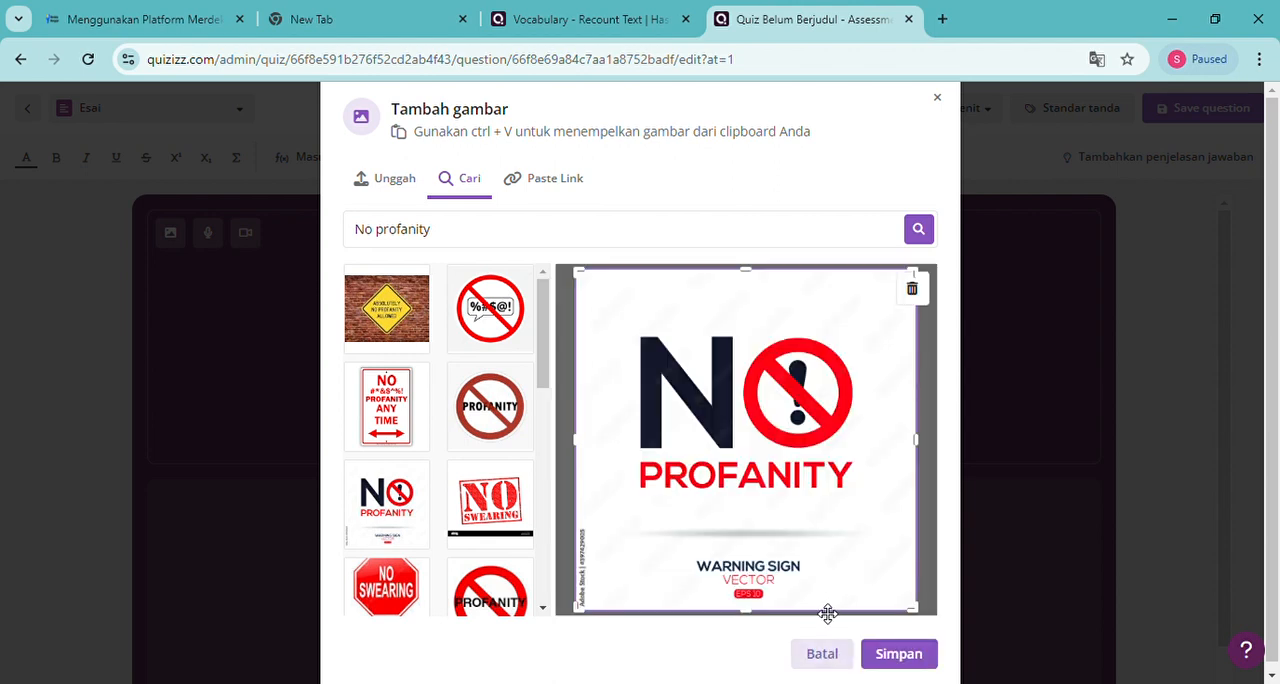
pyautogui.moveTo(749, 609); pyautogui.dragTo(774, 532)
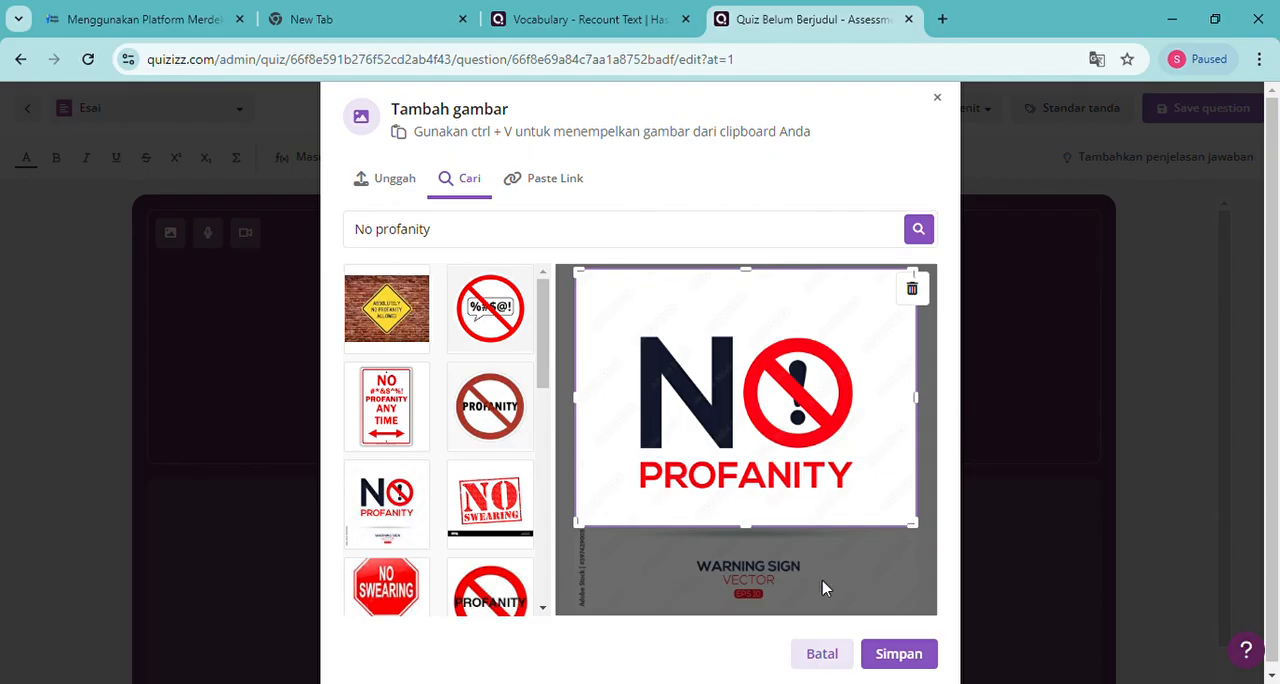
pyautogui.click(898, 660)
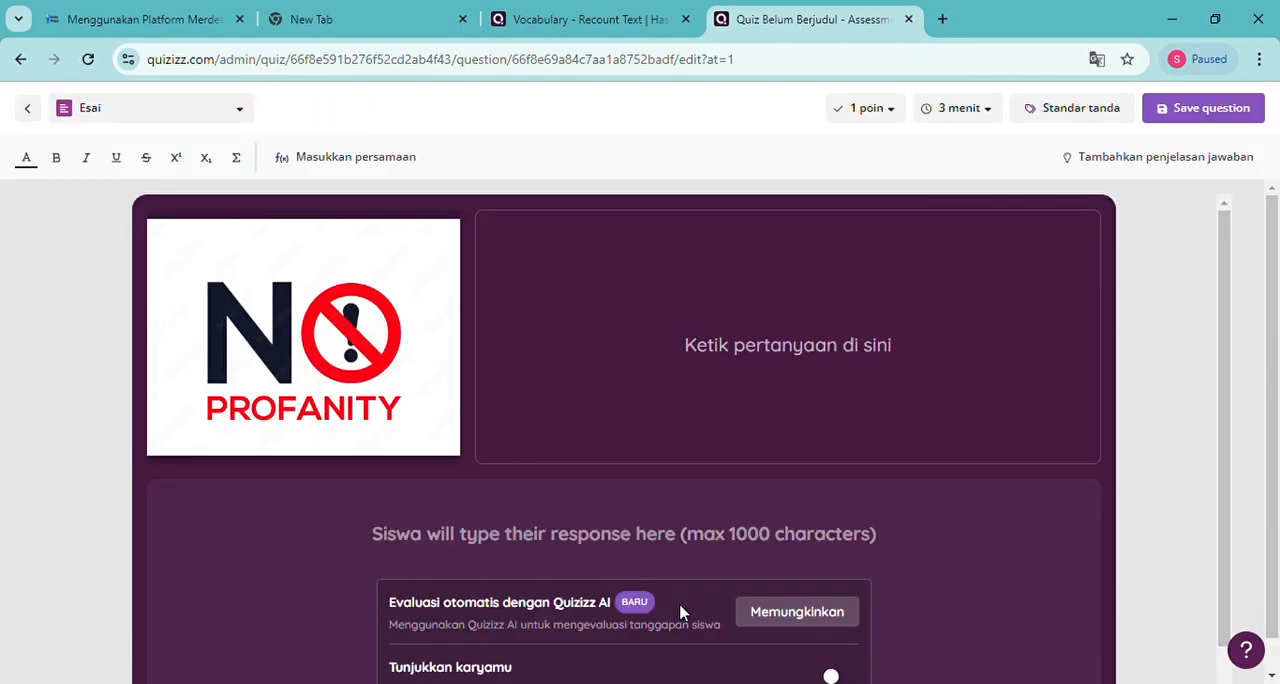
# Enter "The meaning of the picture in Bahasa is..." as the question text beside the no-profanity picture
pyautogui.click(698, 367)
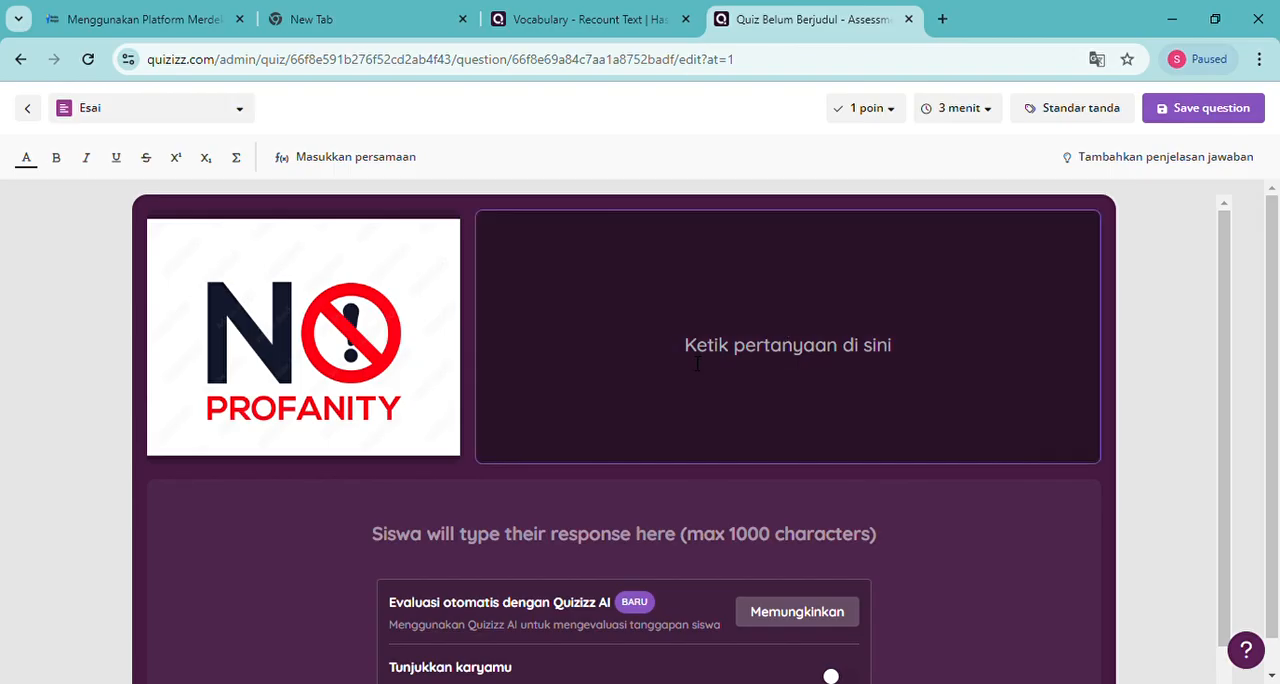
pyautogui.write('The')
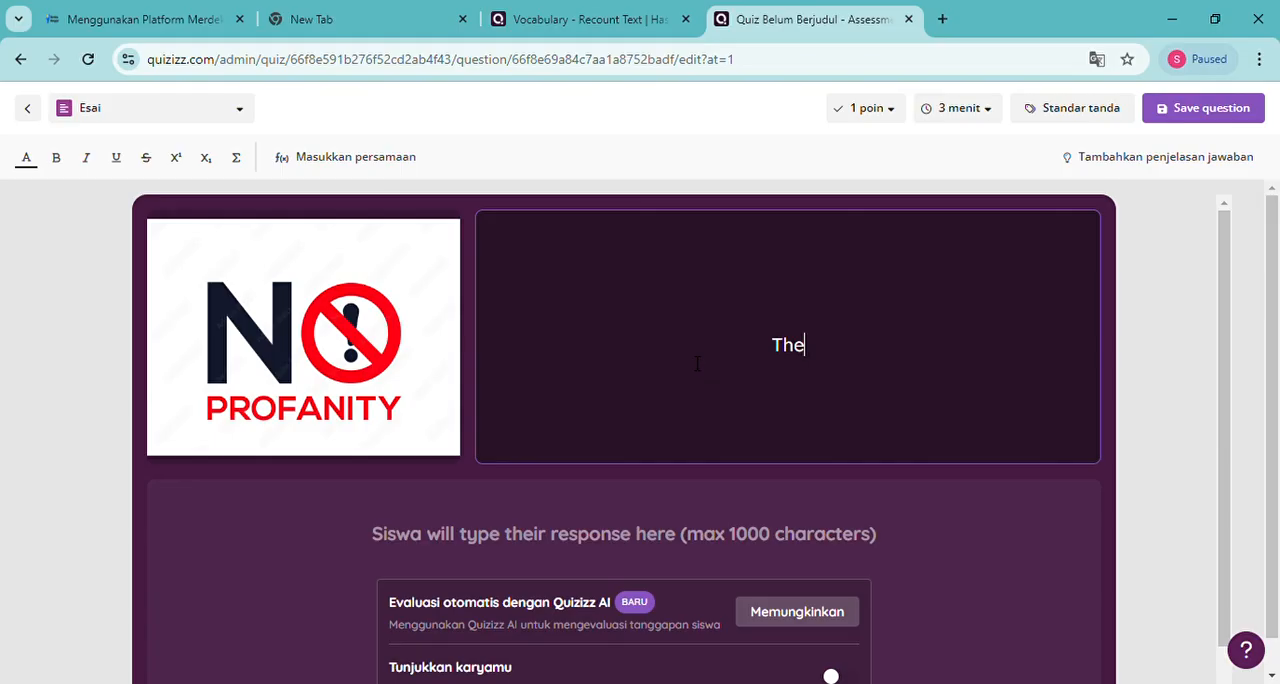
pyautogui.write('meaning of the picture in B')
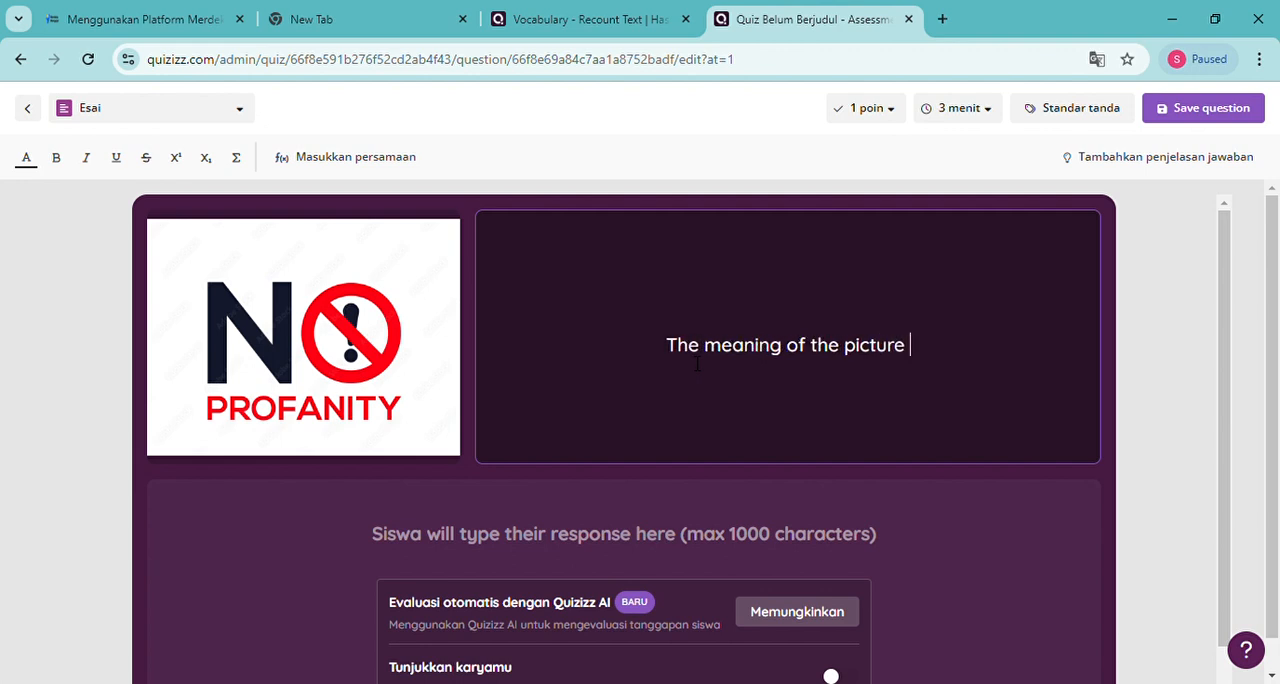
pyautogui.write('ah')
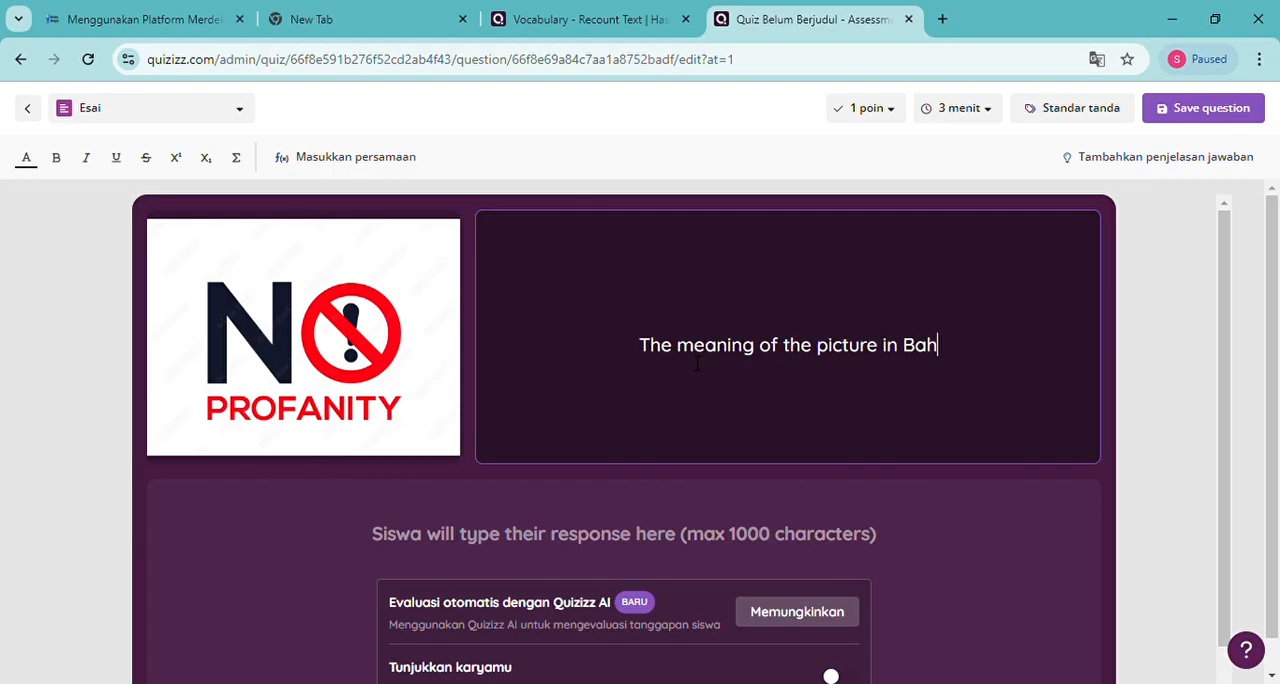
pyautogui.write('asa is...')
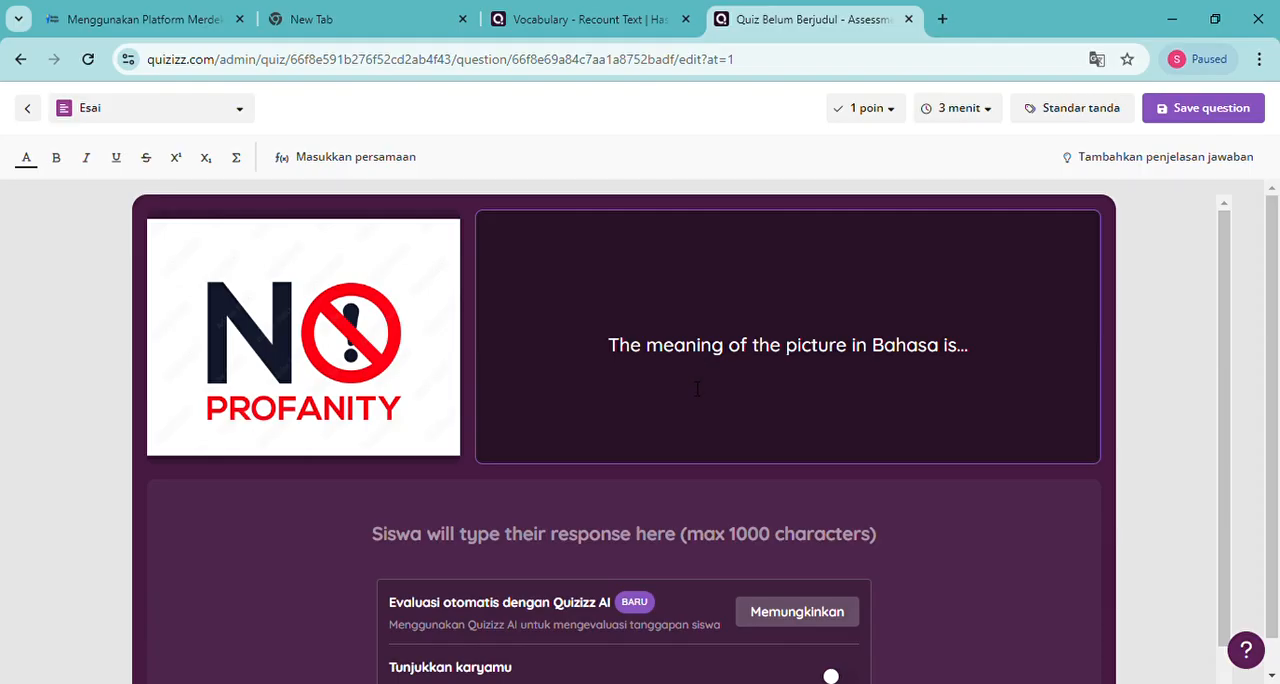
# Open the question's automatic Quizizz AI evaluation settings and enter "Tidak berkata kotor" as the first answer key line
pyautogui.click(784, 620)
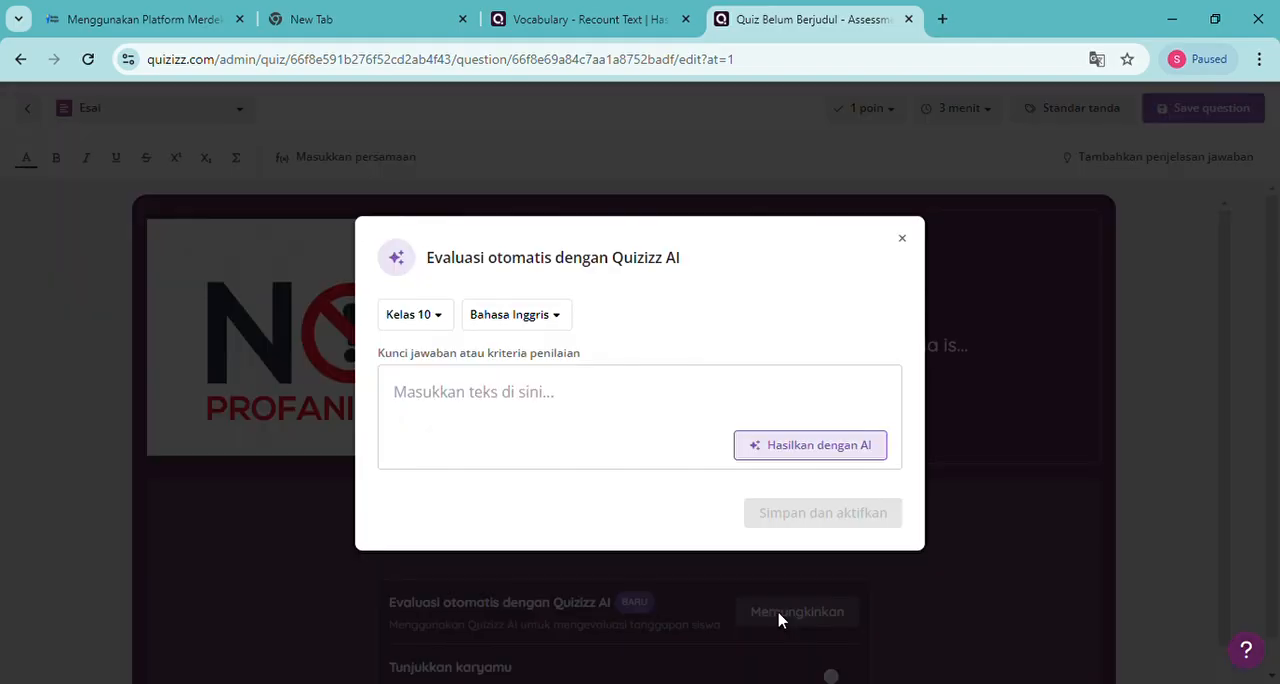
pyautogui.click(433, 407)
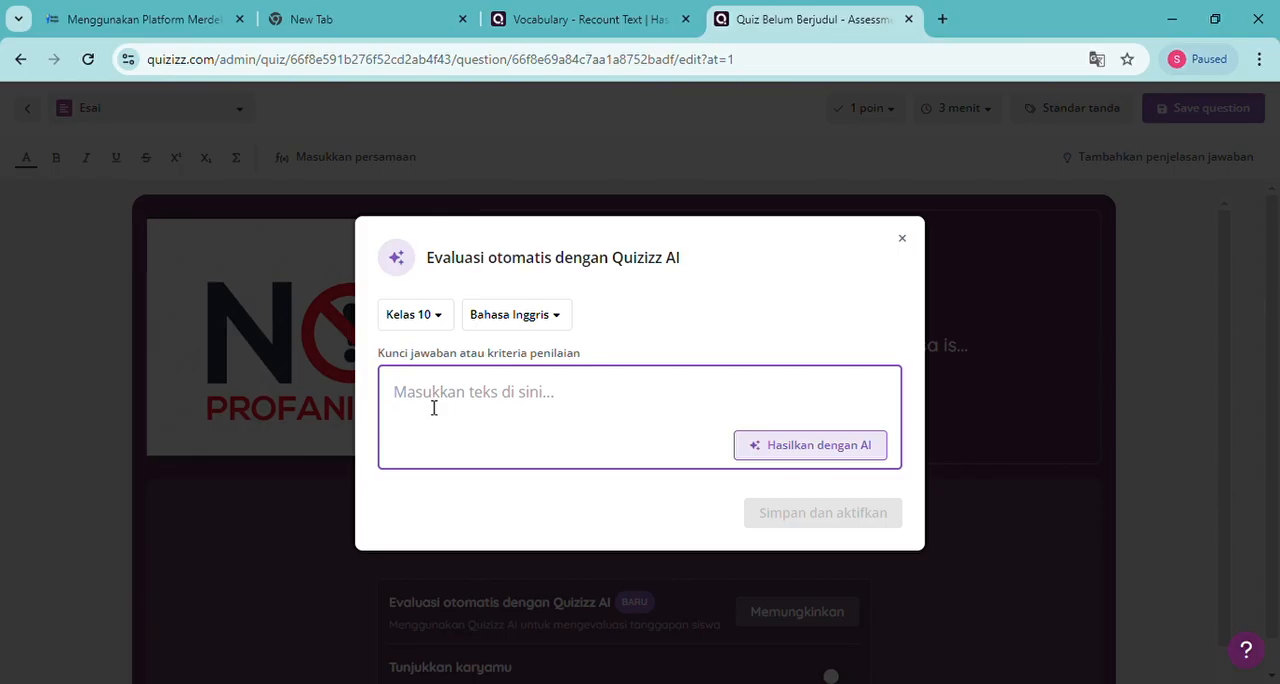
pyautogui.write('Tidak')
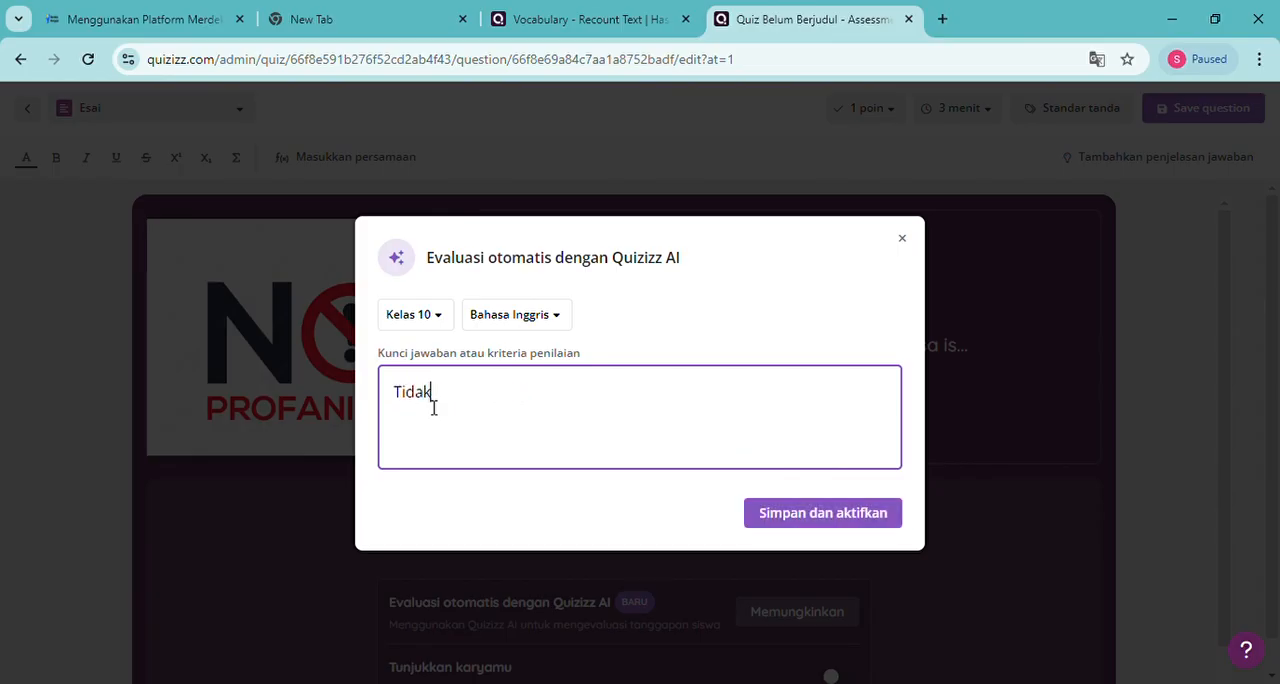
pyautogui.write(' berkata ')
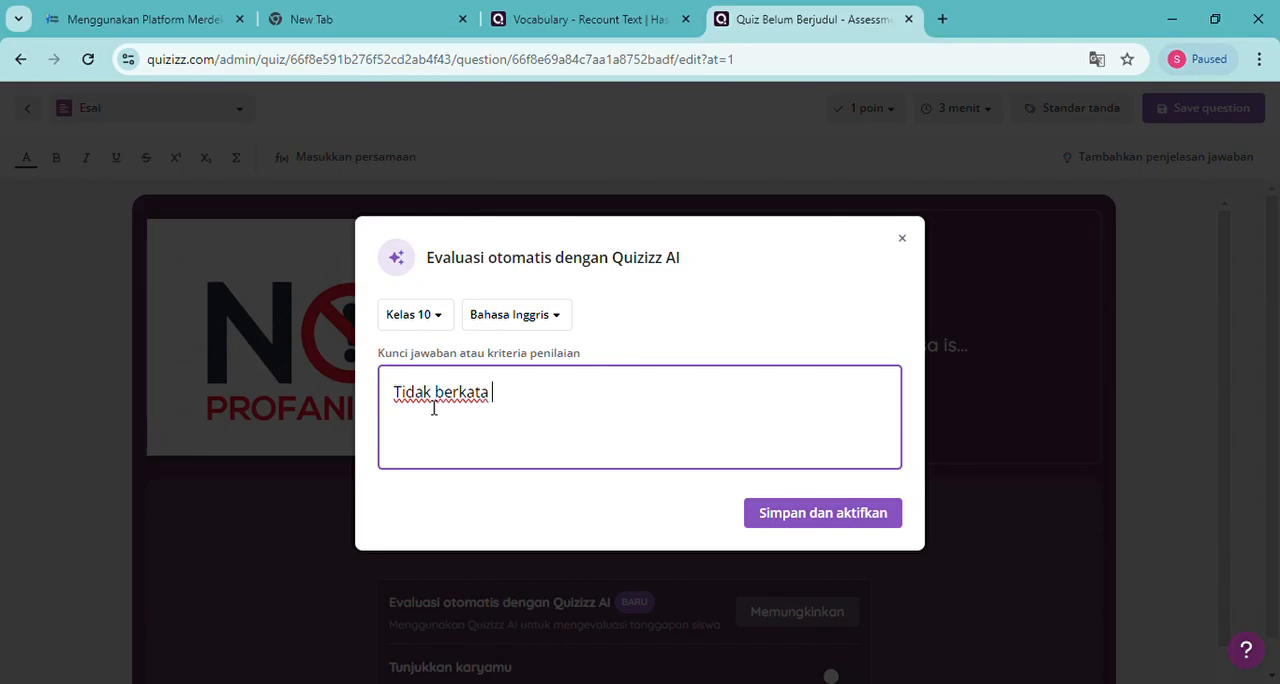
pyautogui.write('kotor')
# Add "Tidak boleh berbahasa kasar" as the second line of the answer key
pyautogui.press('Return')
pyautogui.write('Tidak')
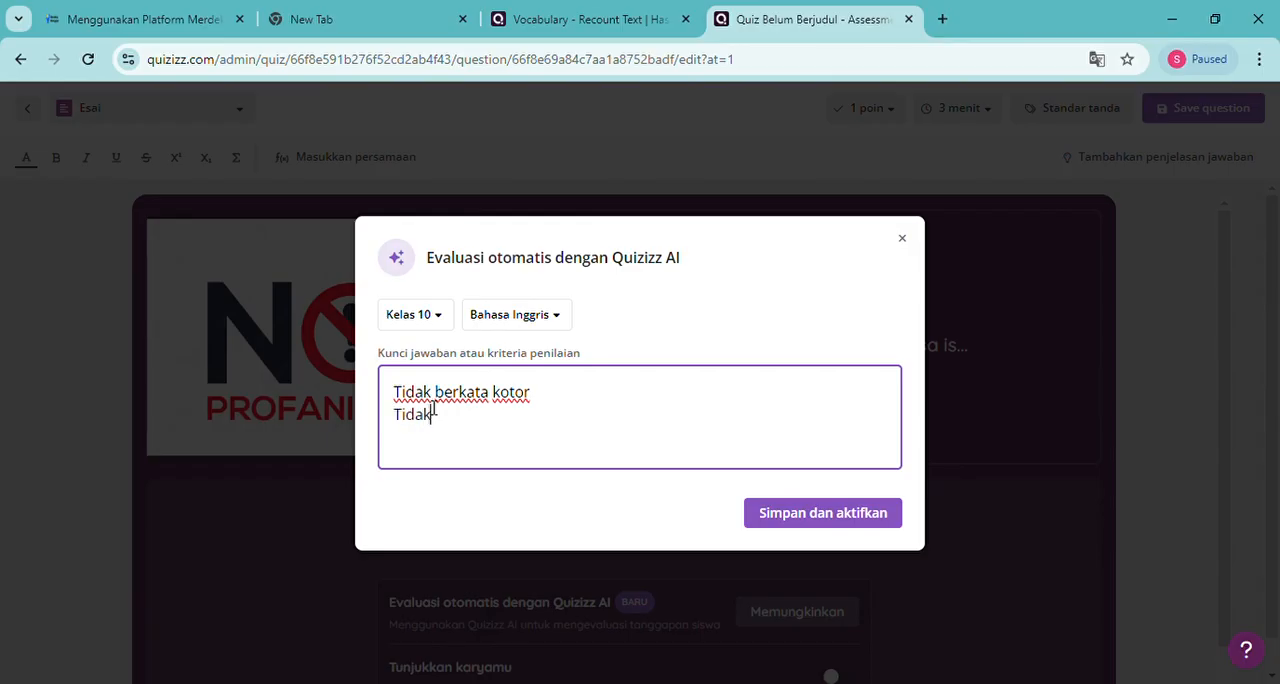
pyautogui.write(' boleh b')
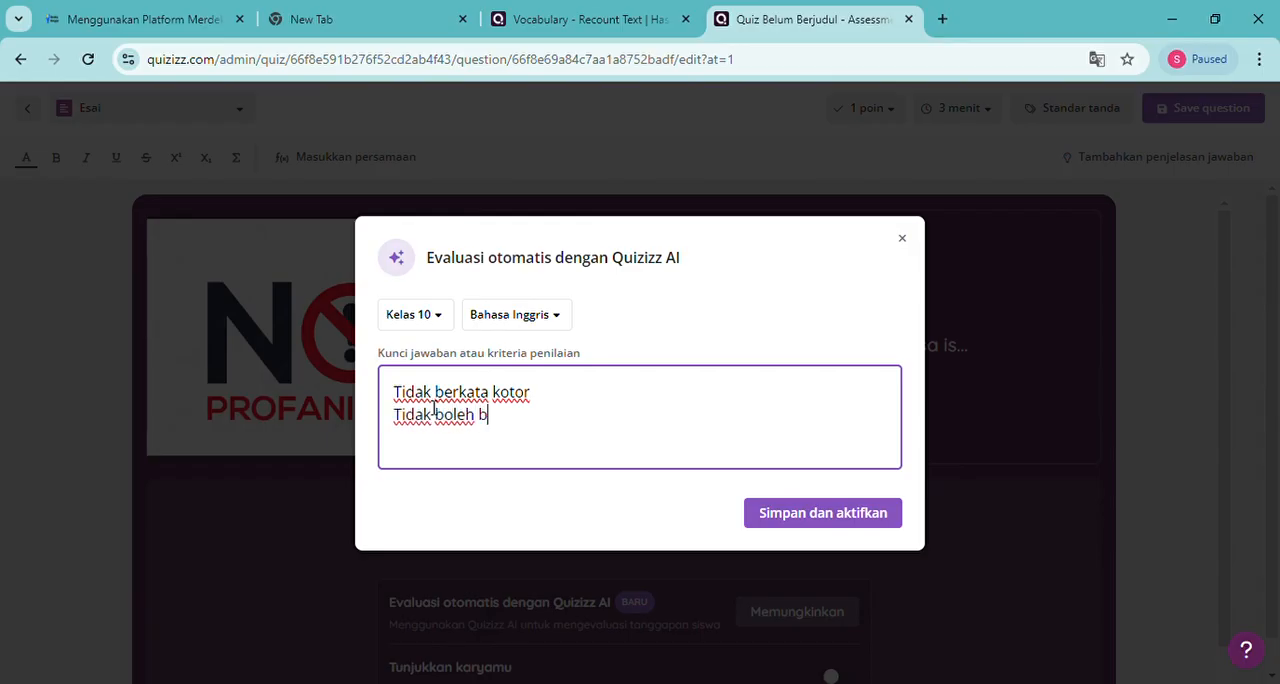
pyautogui.write('erbahasa kasar ')
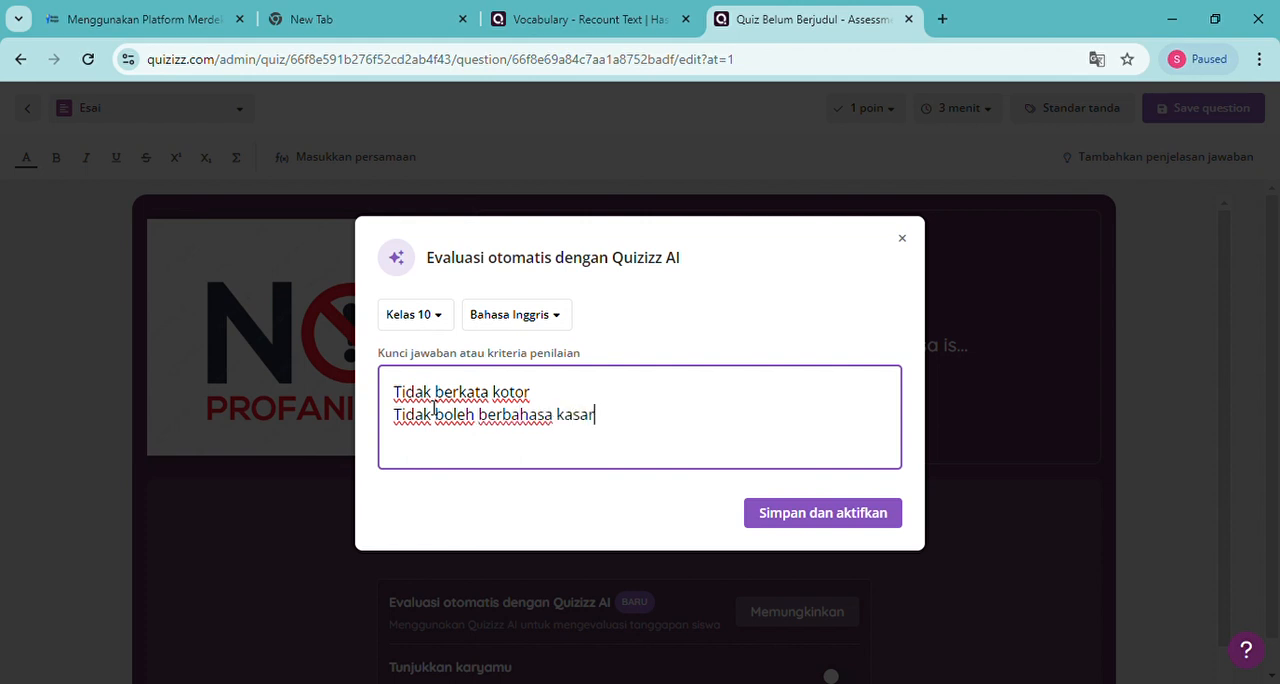
pyautogui.write('Tidak bole')
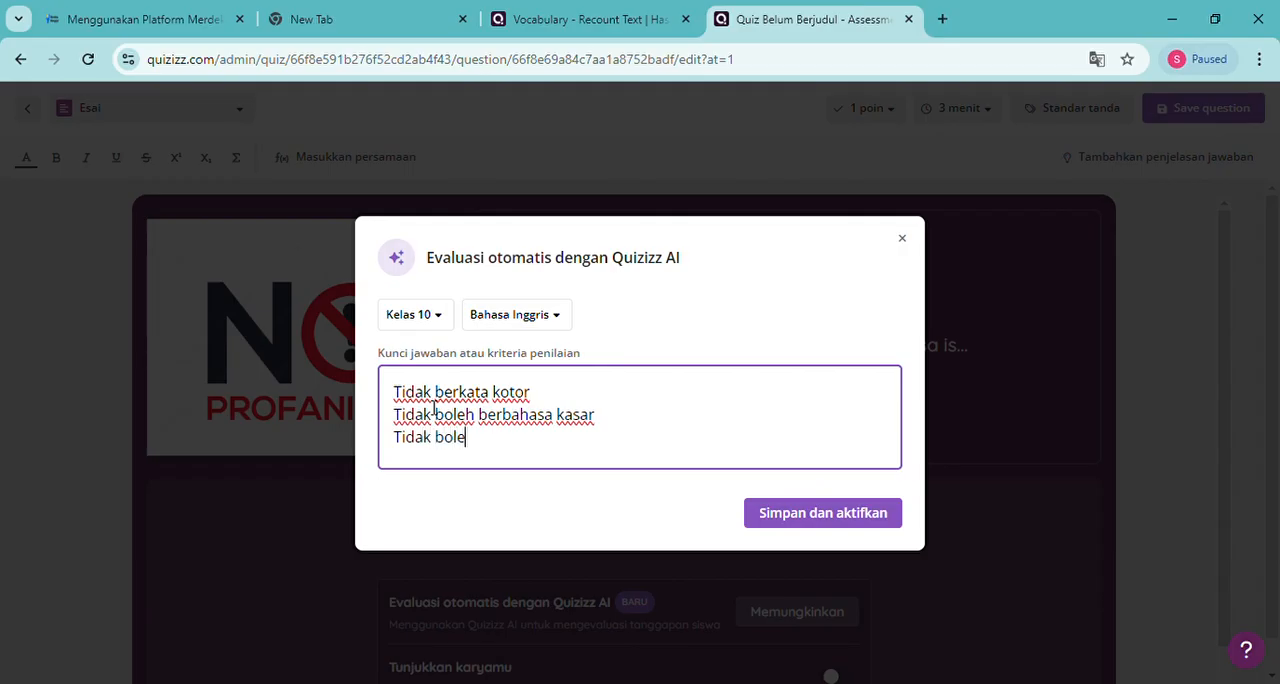
pyautogui.write('h berkata kotor')
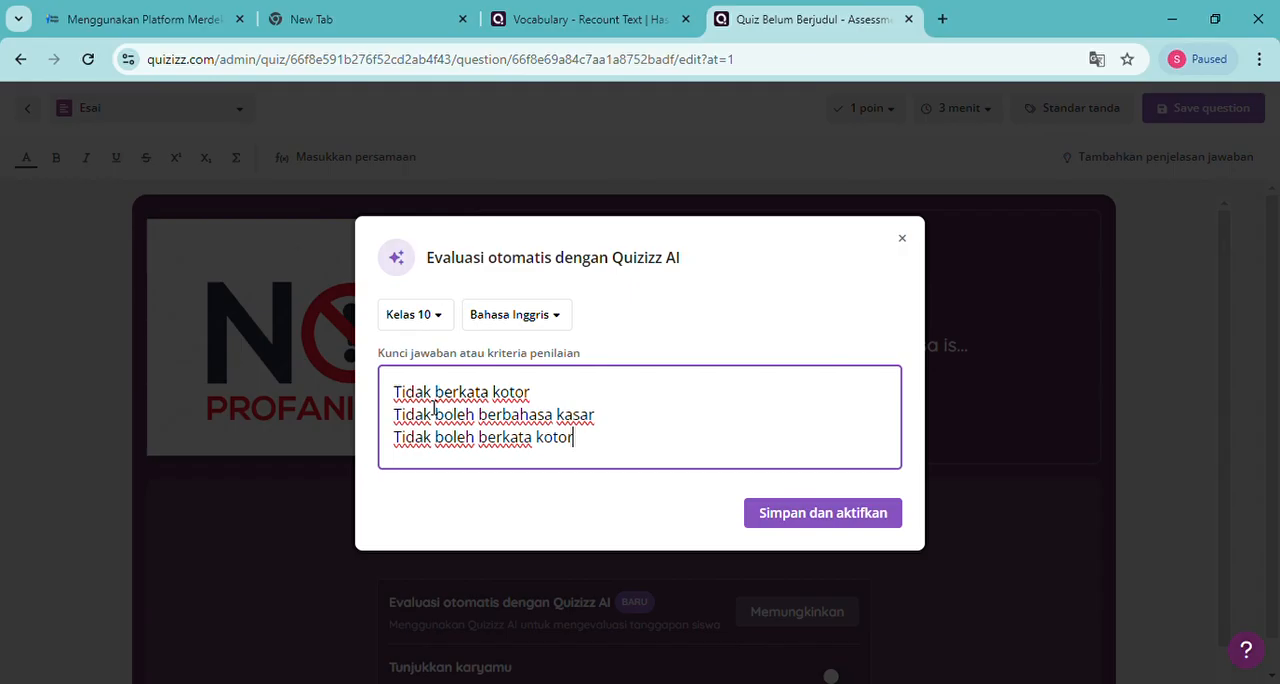
# Save the answer key and activate automatic Quizizz AI evaluation for the no-profanity question
pyautogui.press('Return')
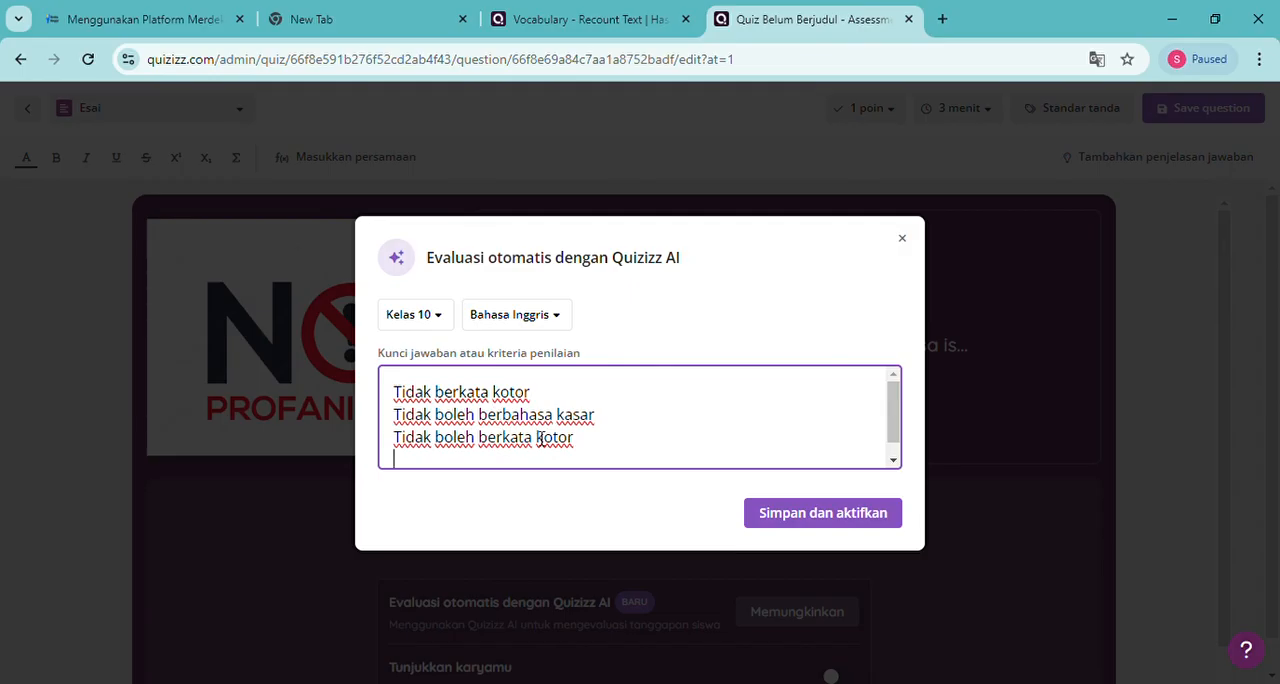
pyautogui.click(815, 513)
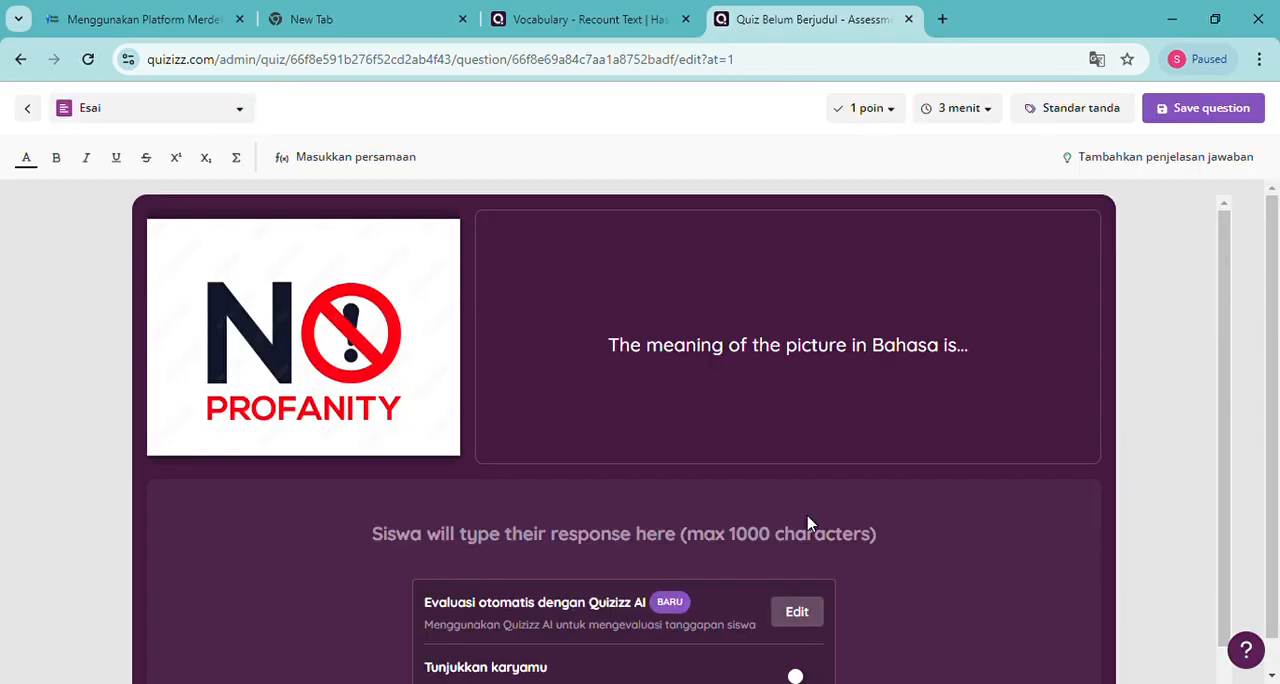
pyautogui.scroll(-1, 895, 606)
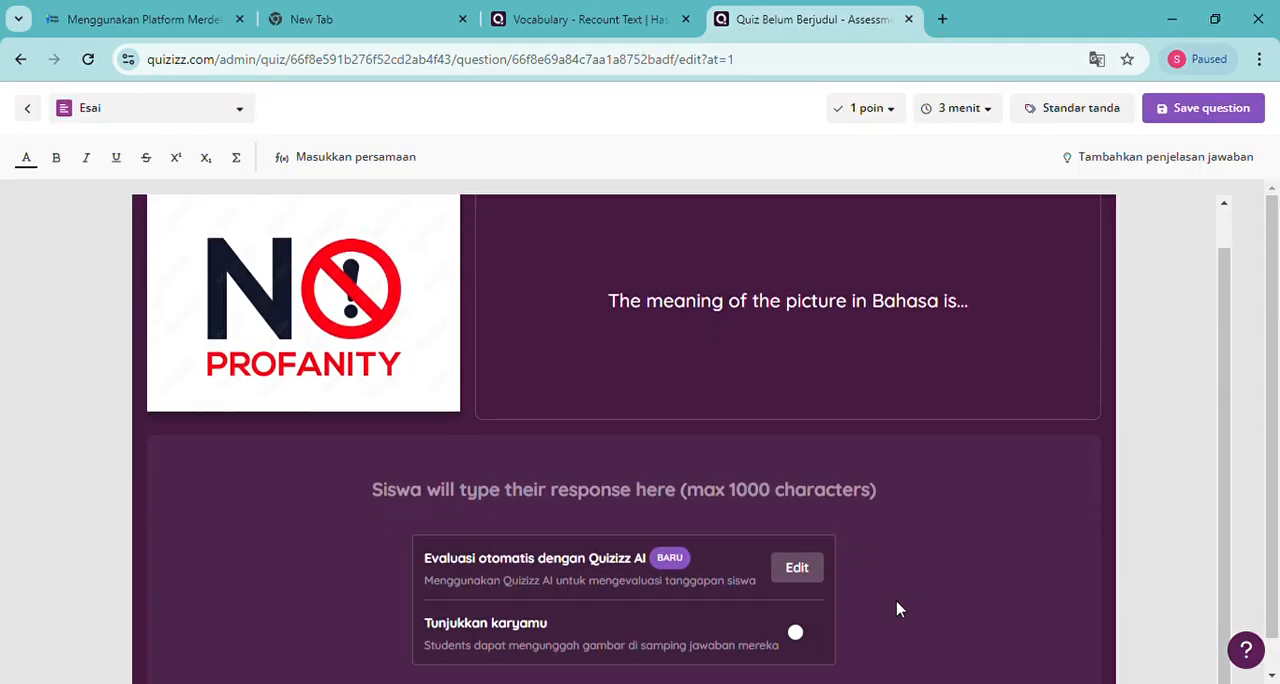
pyautogui.scroll(1, 897, 608)
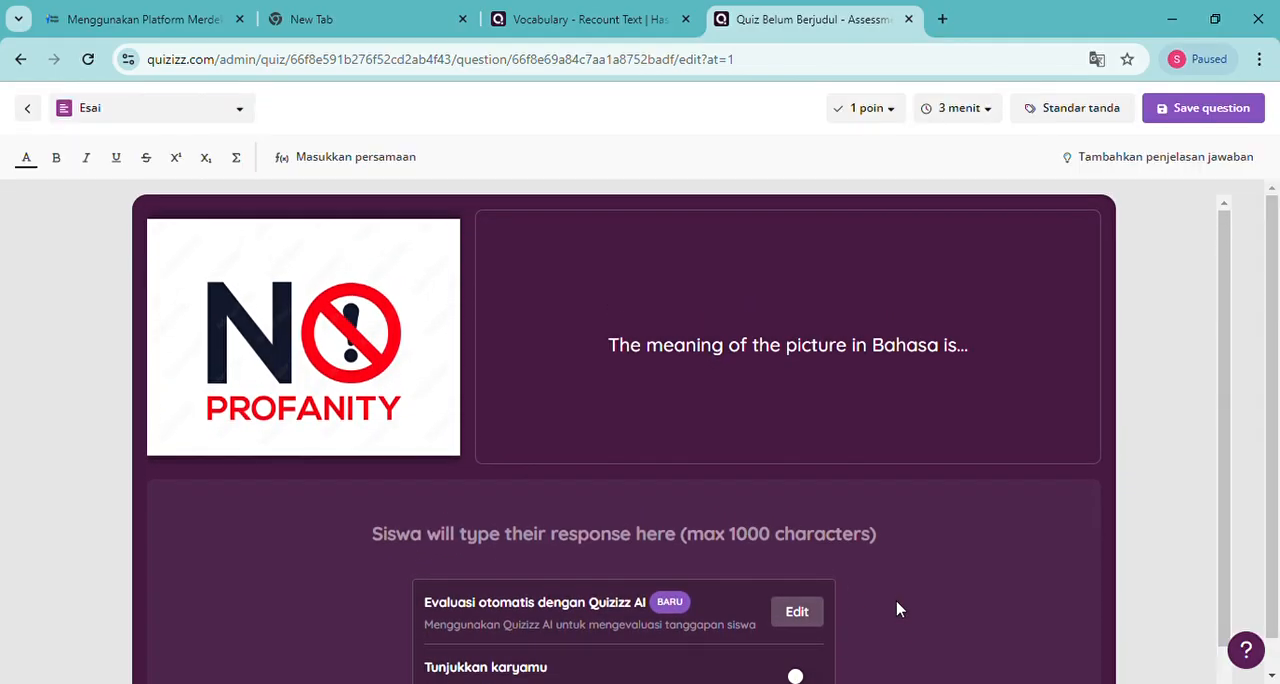
# Set the no-profanity question's score to 3 points and save the question
pyautogui.click(902, 118)
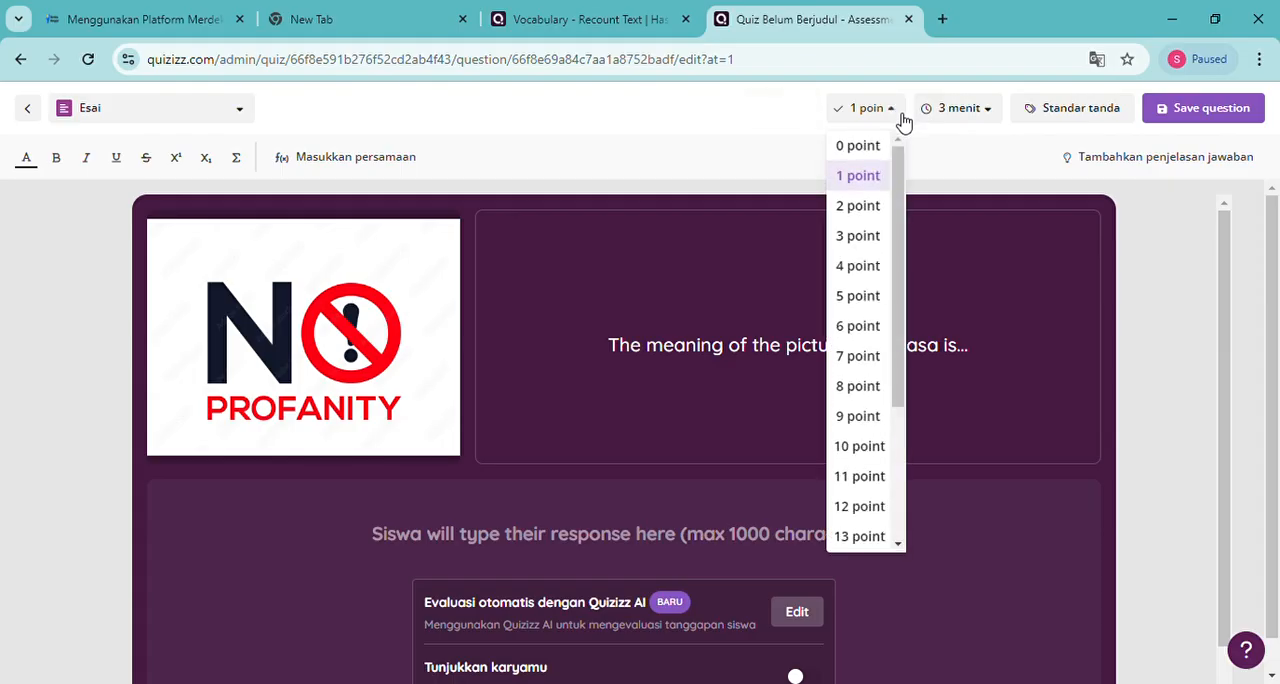
pyautogui.click(877, 240)
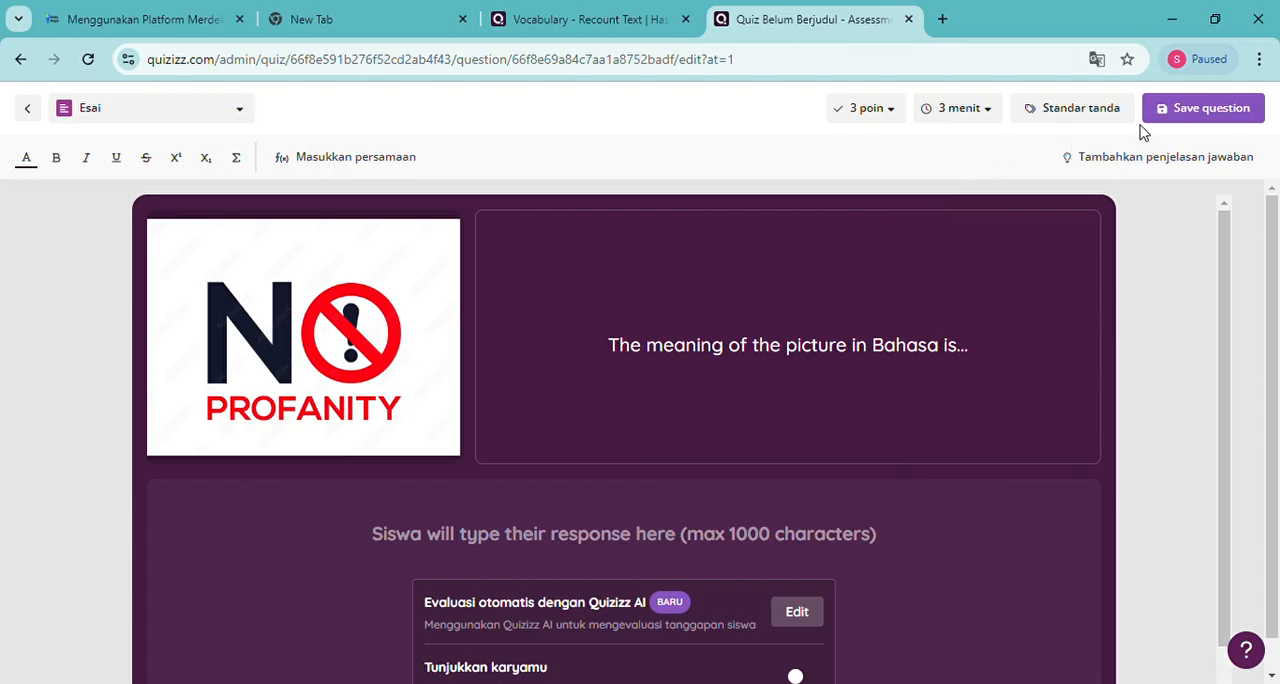
pyautogui.click(1204, 118)
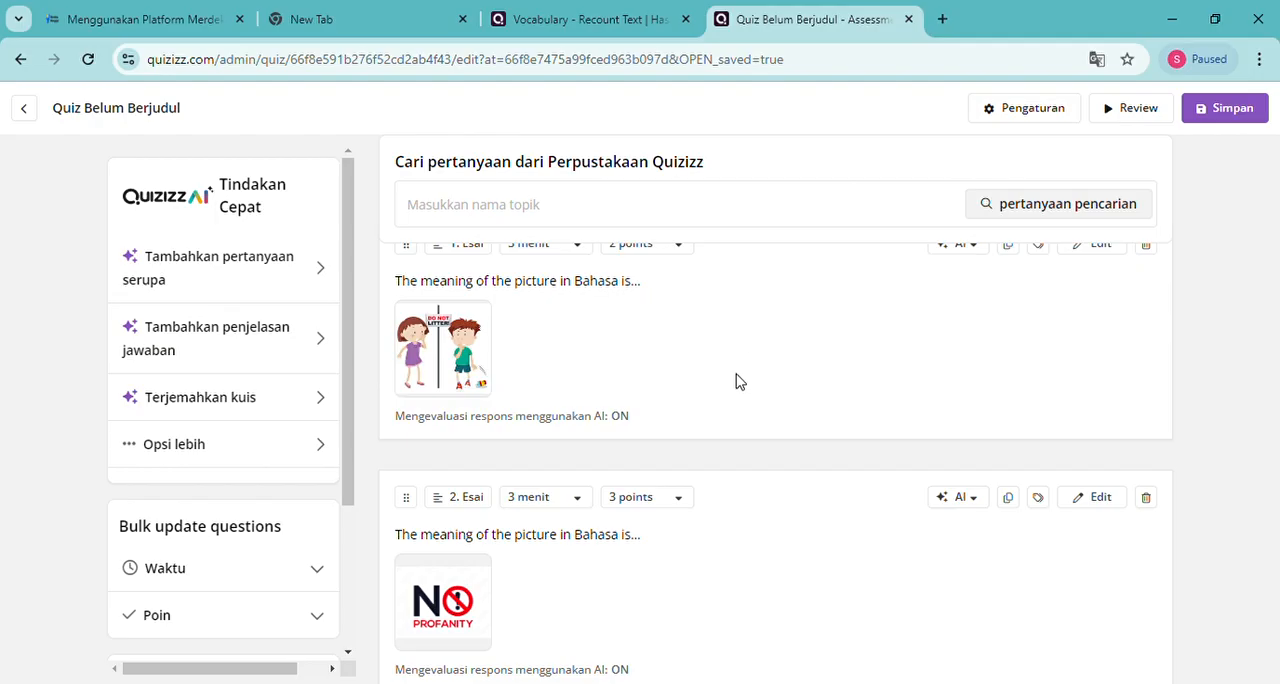
# Review the saved essay questions in the quiz's question list
pyautogui.scroll(-1, 736, 380)
pyautogui.scroll(3, 740, 384)
pyautogui.scroll(-3, 740, 384)
pyautogui.scroll(3, 740, 384)
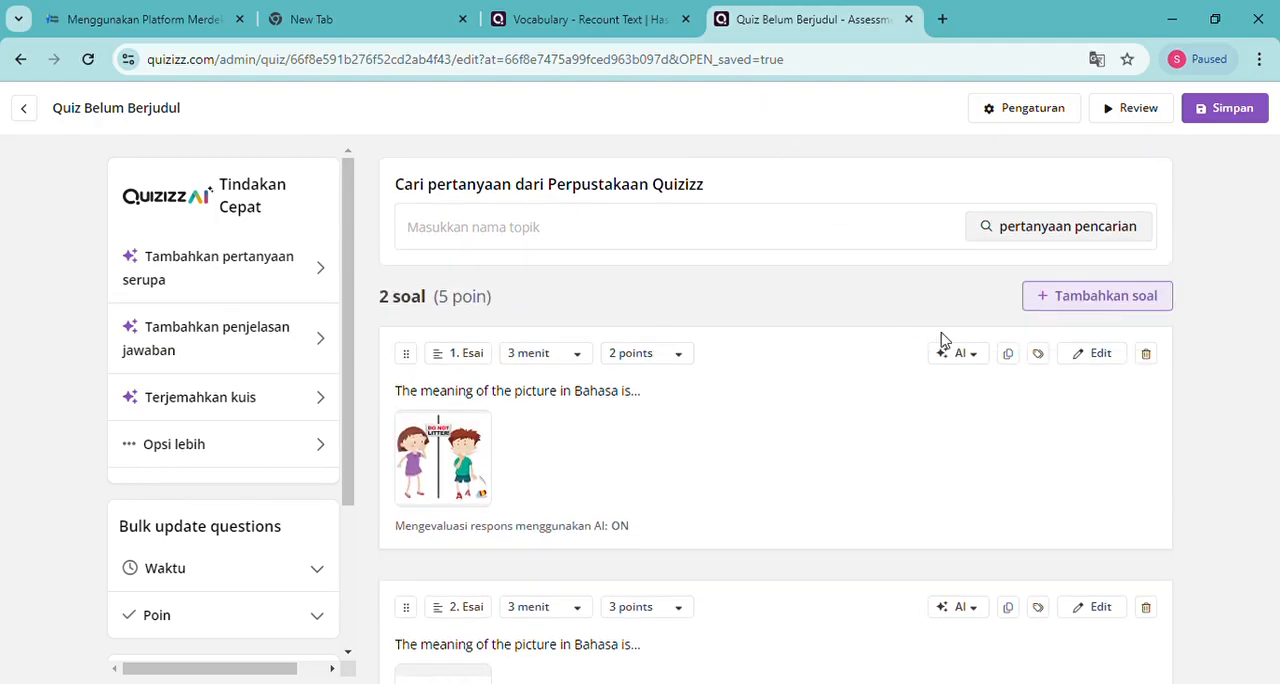
pyautogui.scroll(-2, 776, 447)
pyautogui.scroll(2, 776, 447)
pyautogui.scroll(-2, 814, 420)
pyautogui.scroll(2, 877, 403)
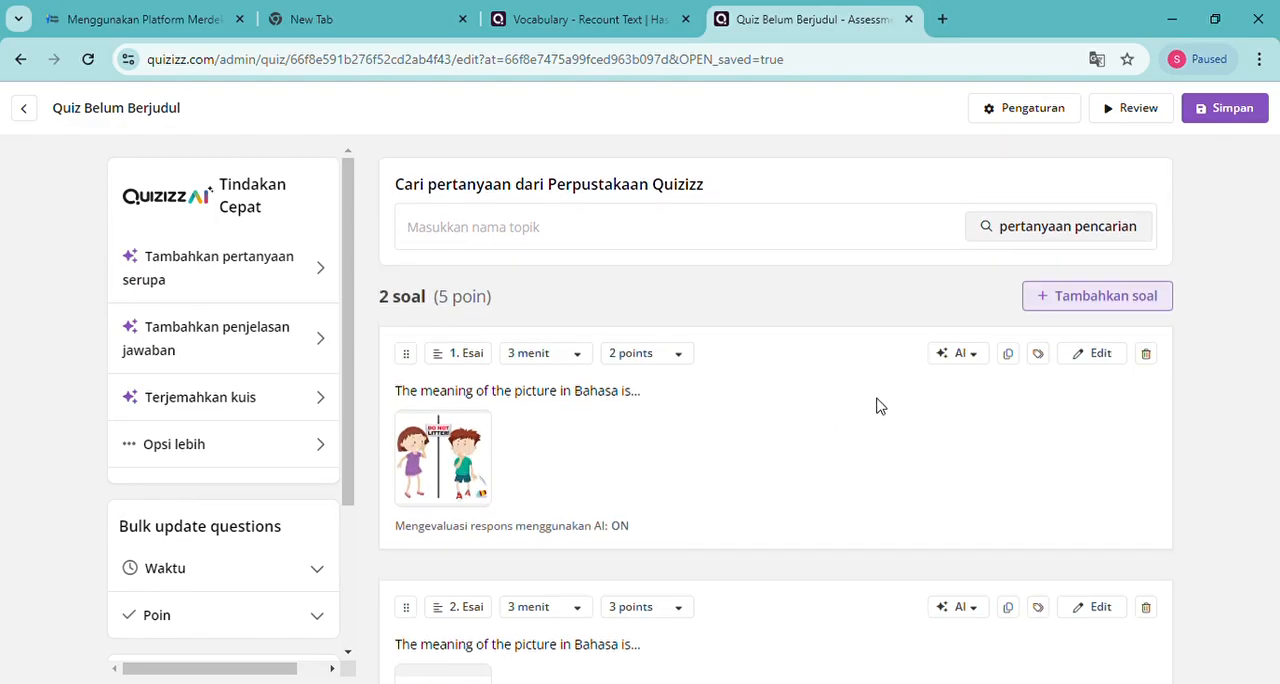
# Add a new essay question and begin its text with "Please Explain the definition of"
pyautogui.click(1070, 302)
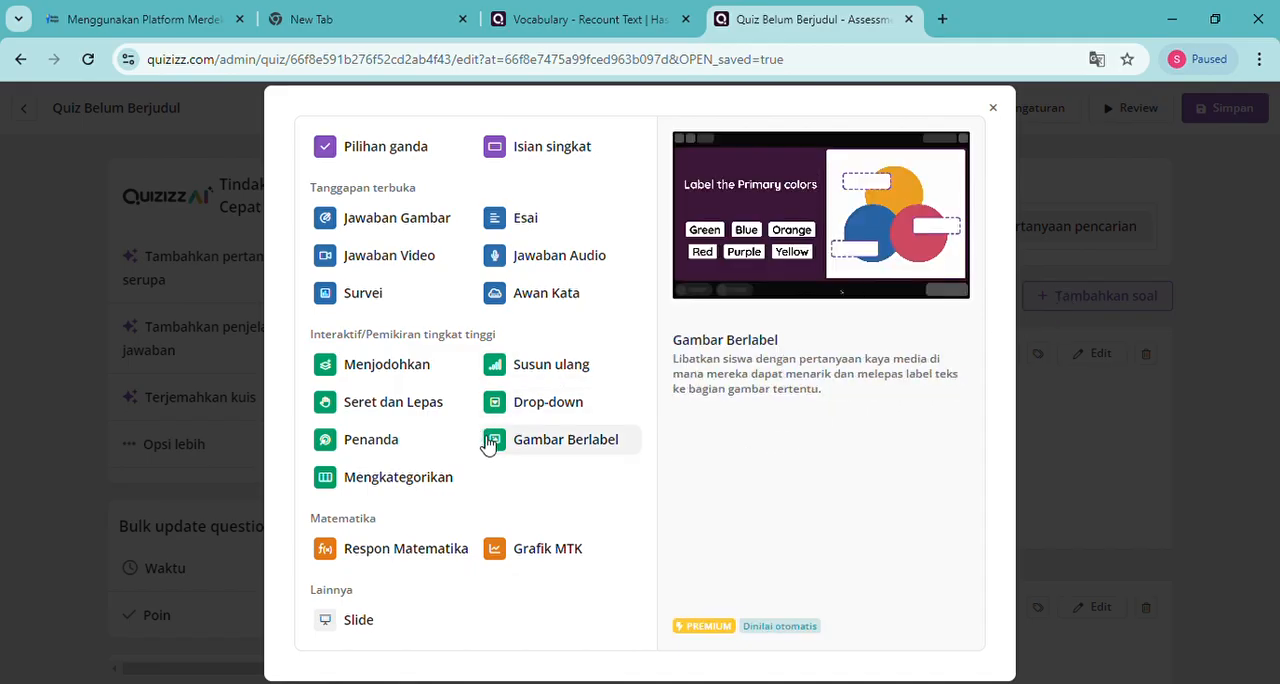
pyautogui.click(525, 218)
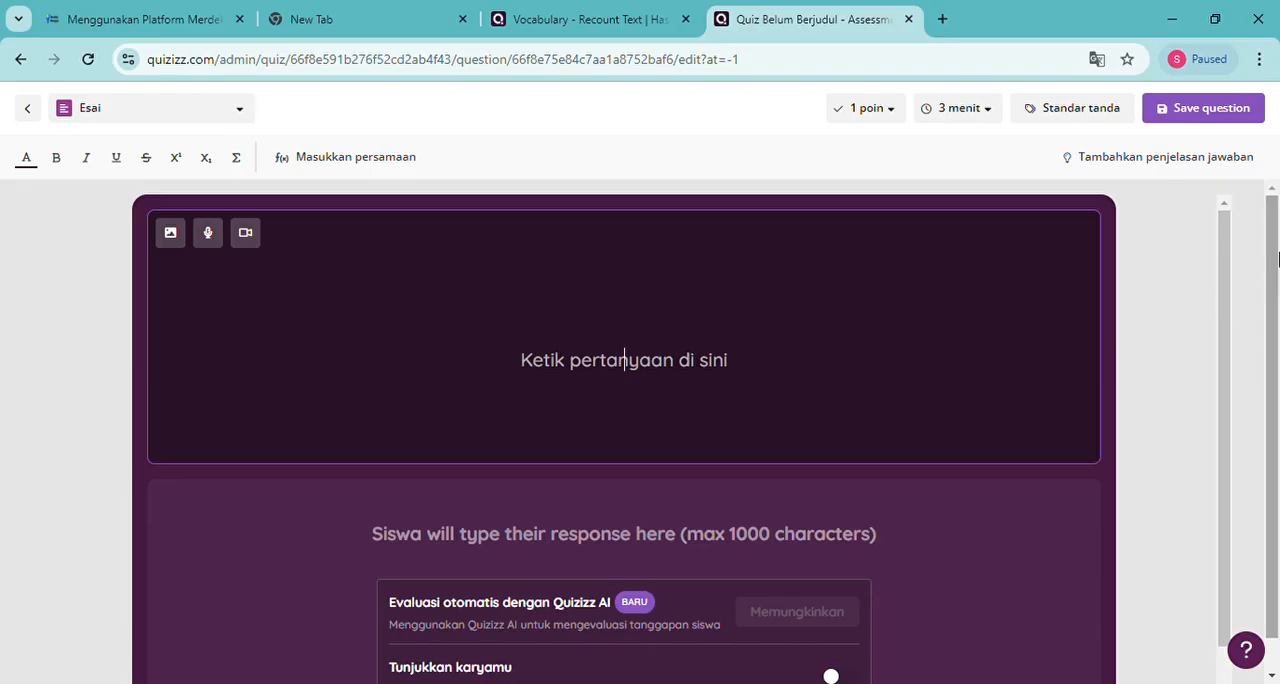
pyautogui.write('Please')
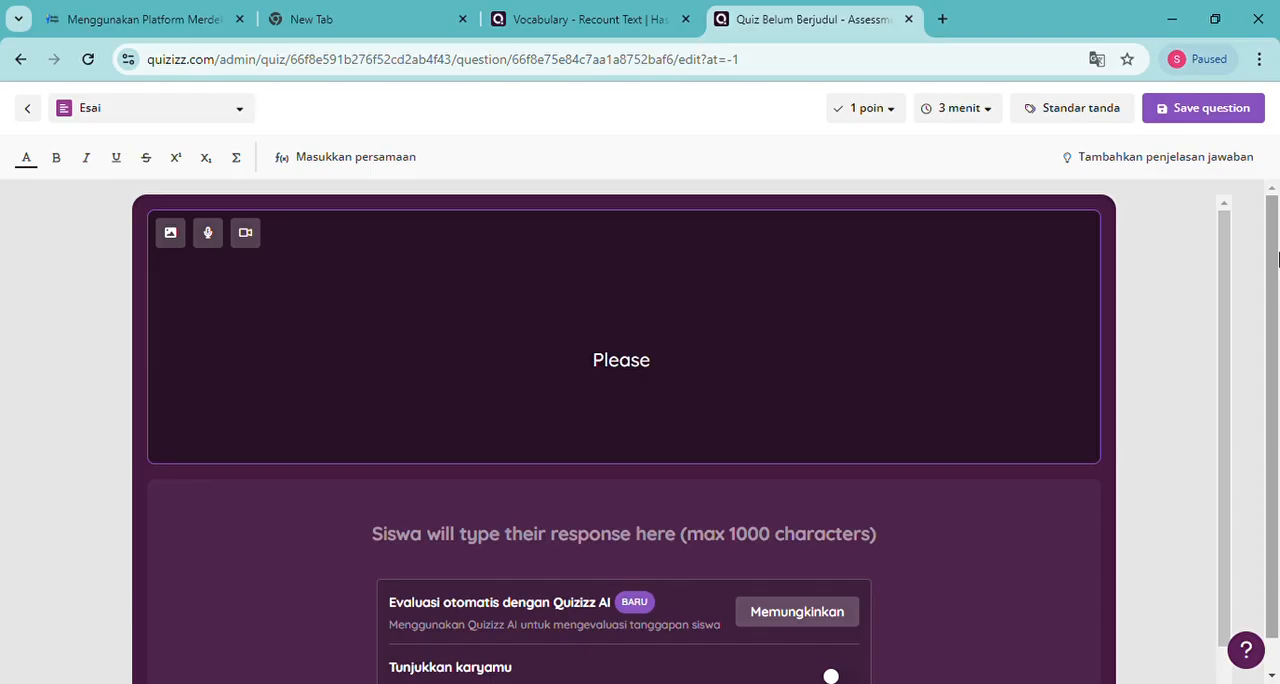
pyautogui.write(' E')
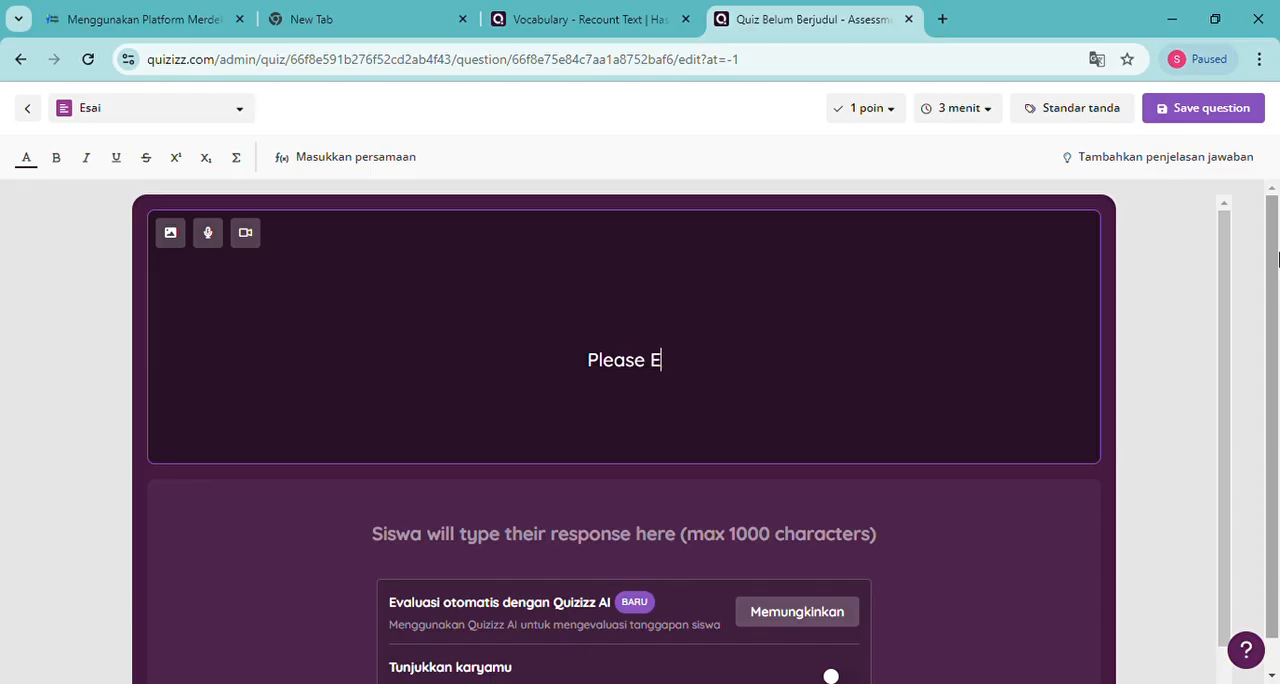
pyautogui.write('xplain')
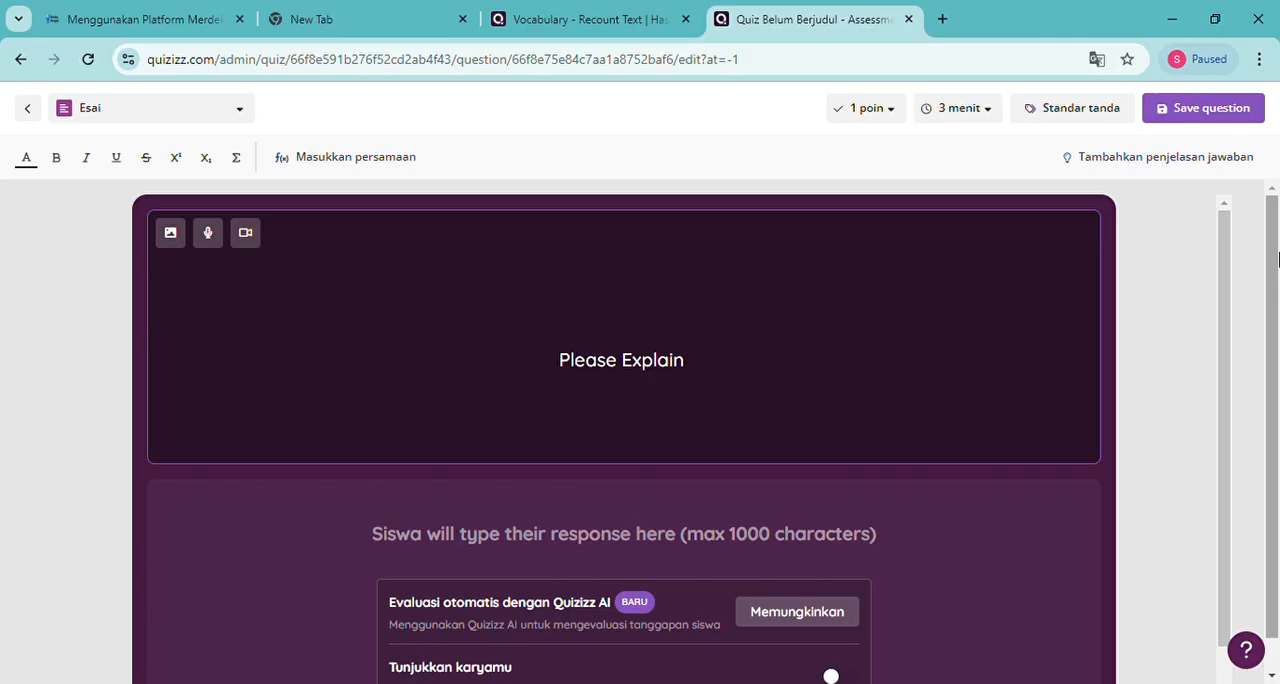
pyautogui.write(' t')
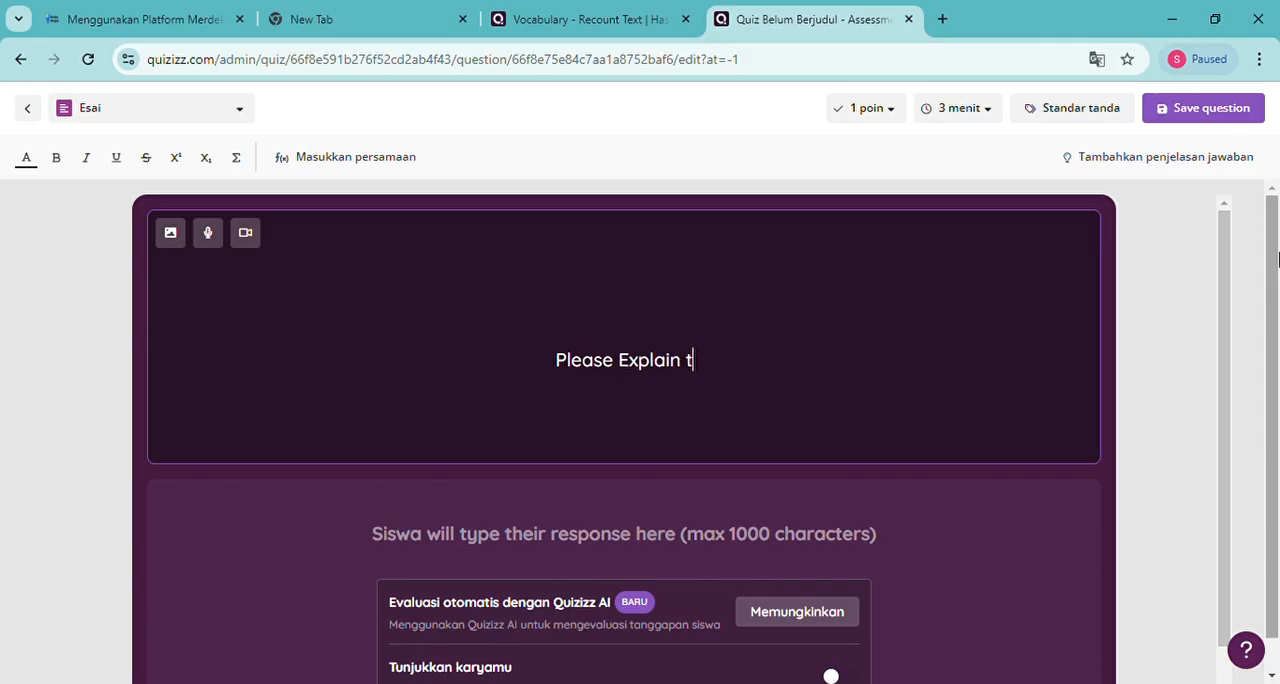
pyautogui.write('he defi')
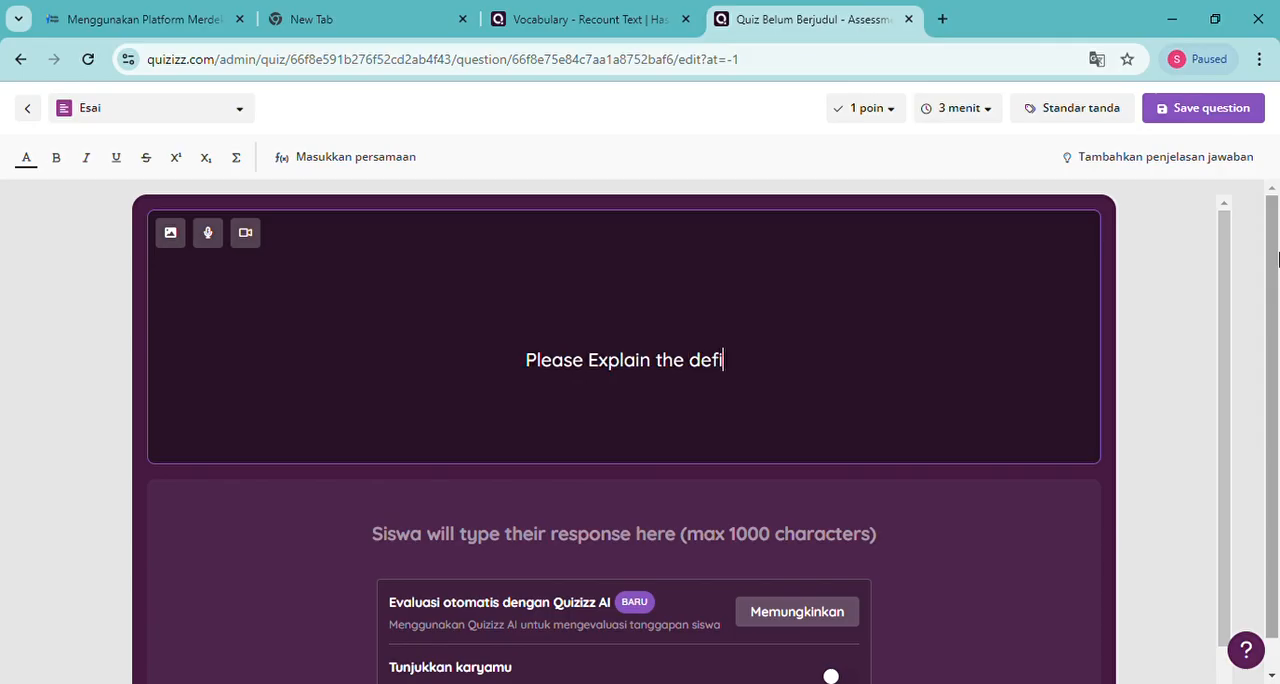
pyautogui.write('nition of ')
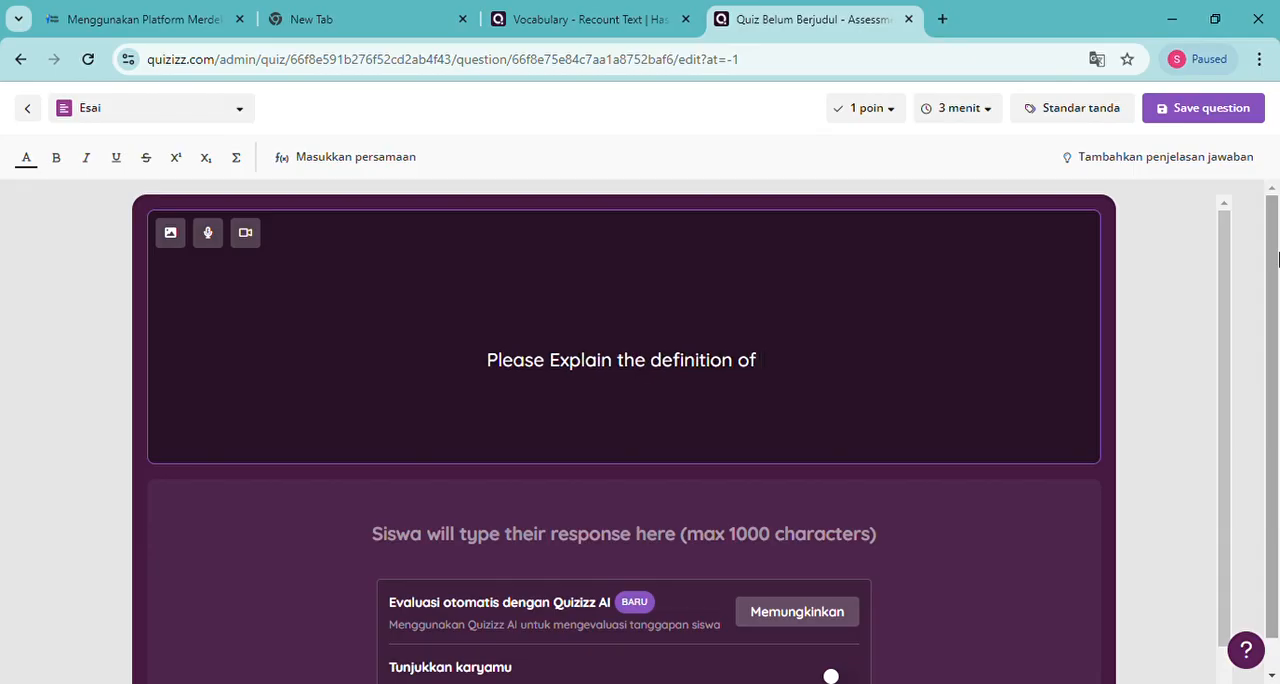
pyautogui.write('Recoun')
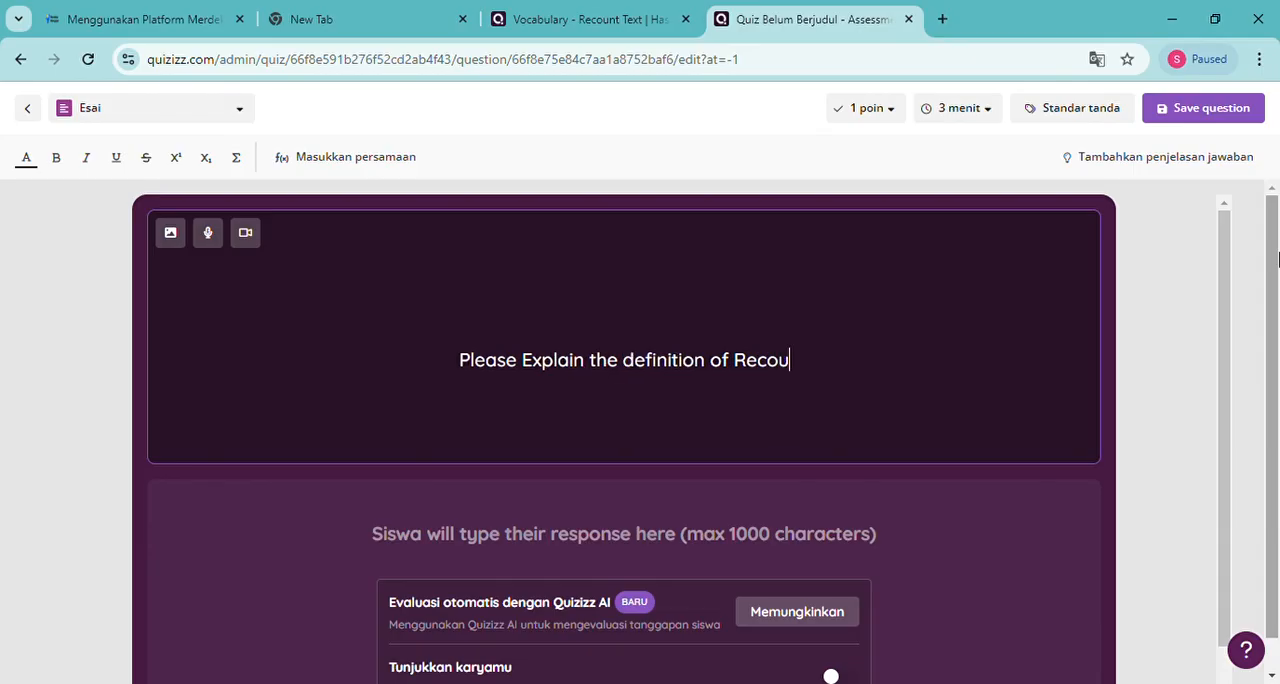
# Complete the new essay question's text with "Personal Recount Text !"
pyautogui.press('BackSpace')
pyautogui.press('BackSpace')
pyautogui.press('BackSpace')
pyautogui.press('BackSpace')
pyautogui.press('BackSpace')
pyautogui.press('BackSpace')
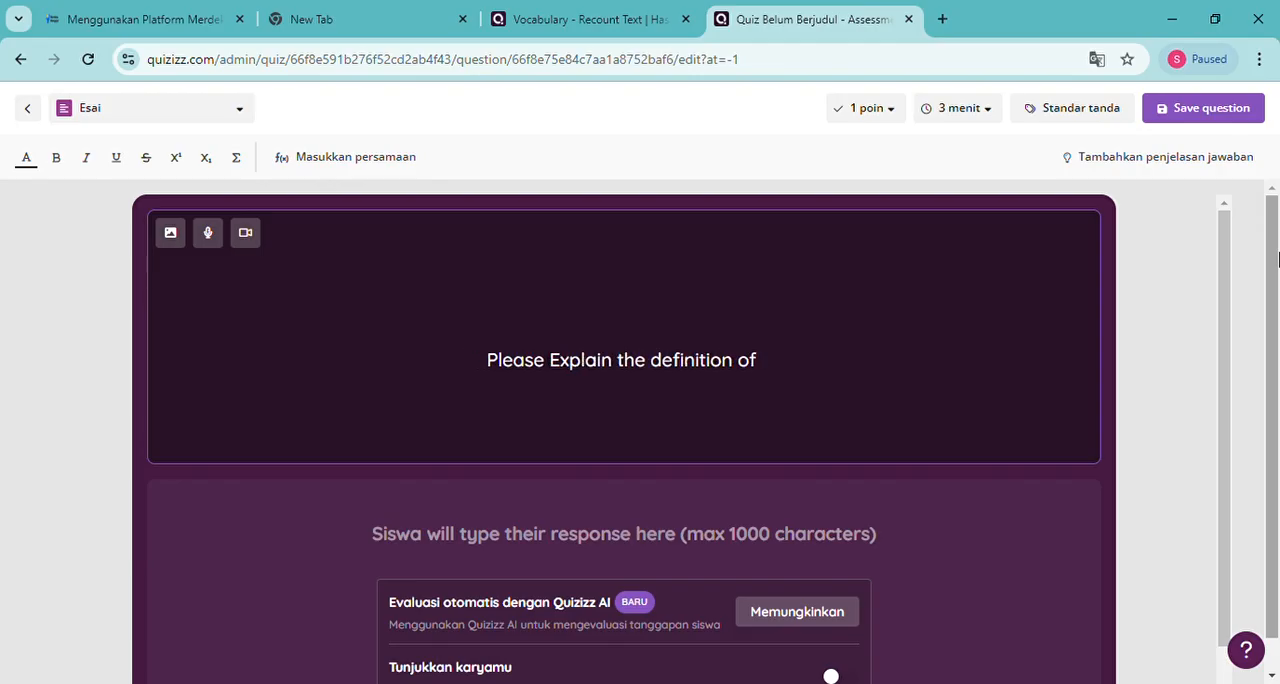
pyautogui.write('Perso')
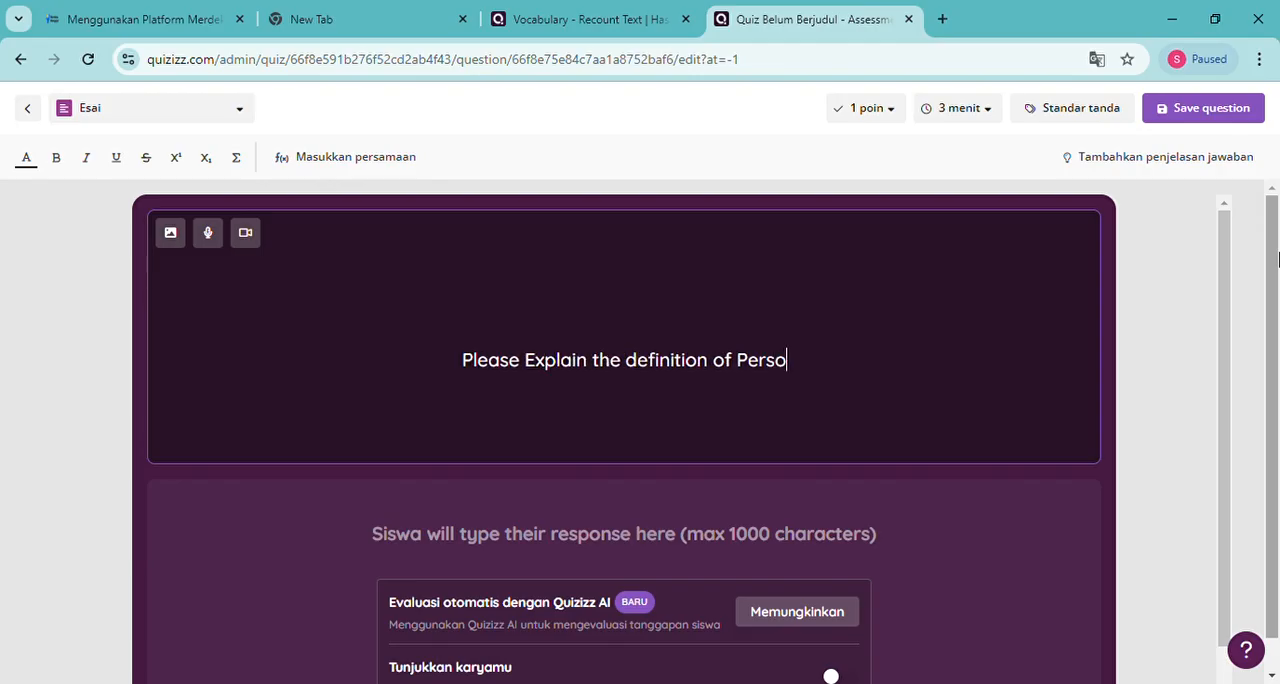
pyautogui.write('nal R')
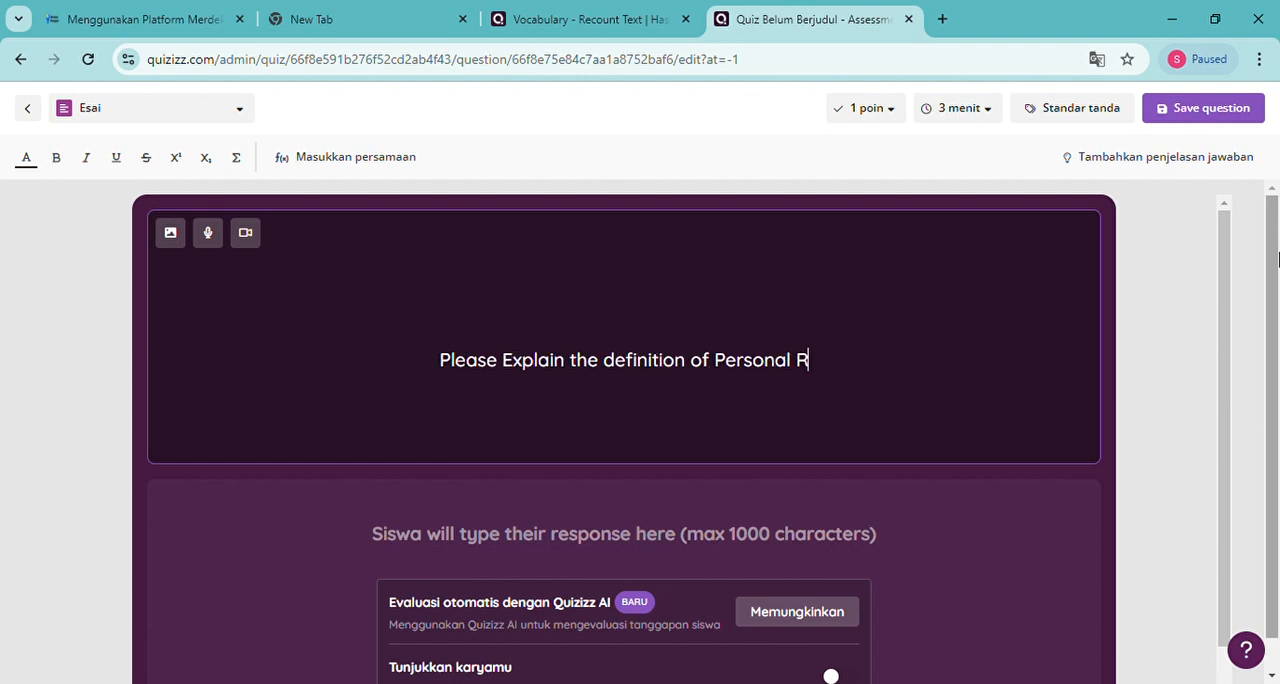
pyautogui.write('ecount ')
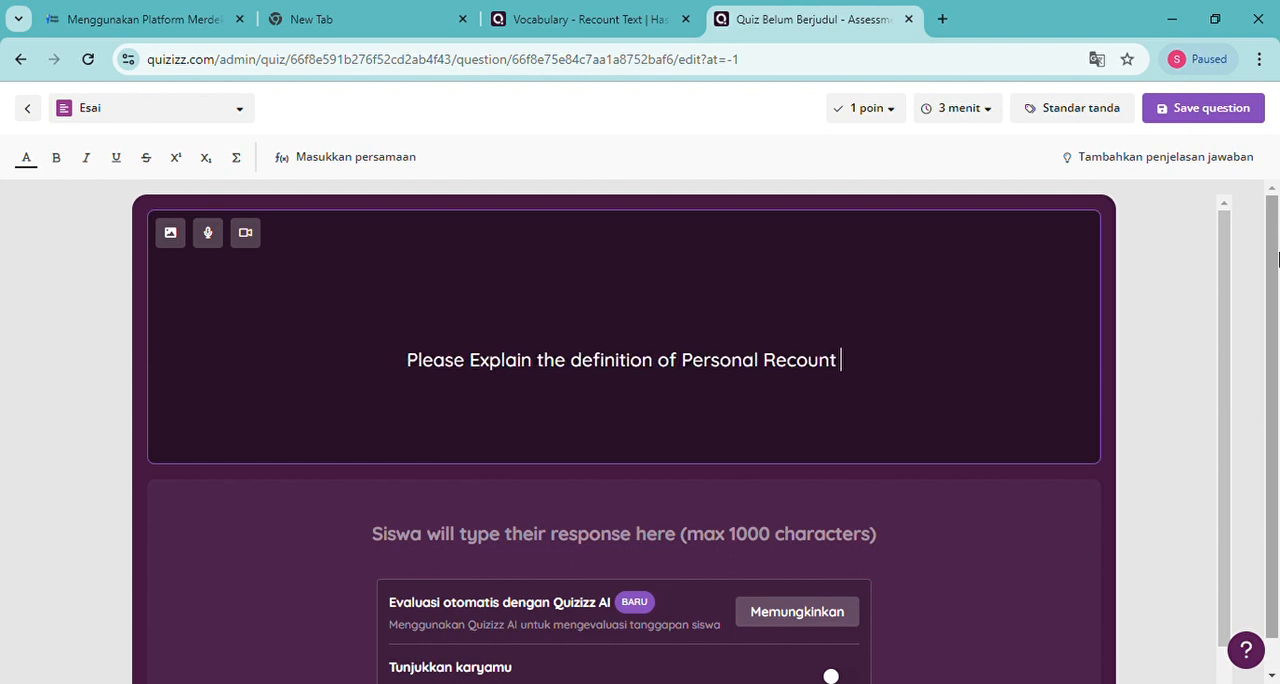
pyautogui.write('Text ')
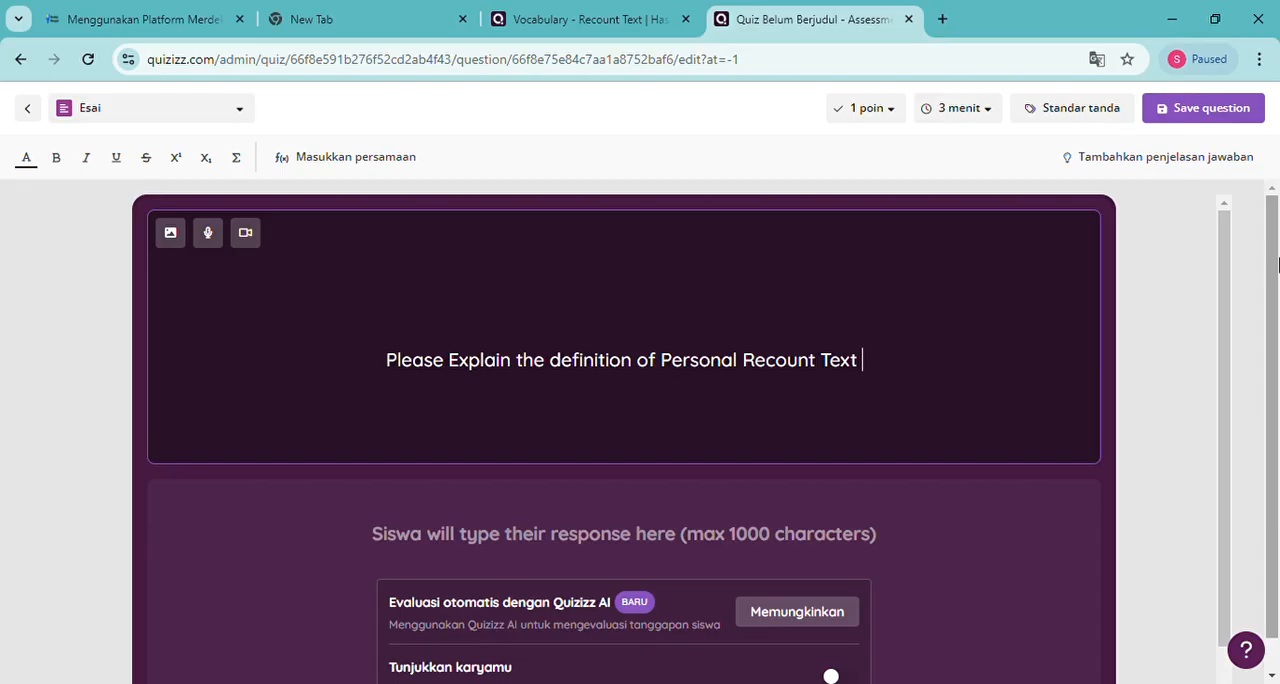
pyautogui.write('!')
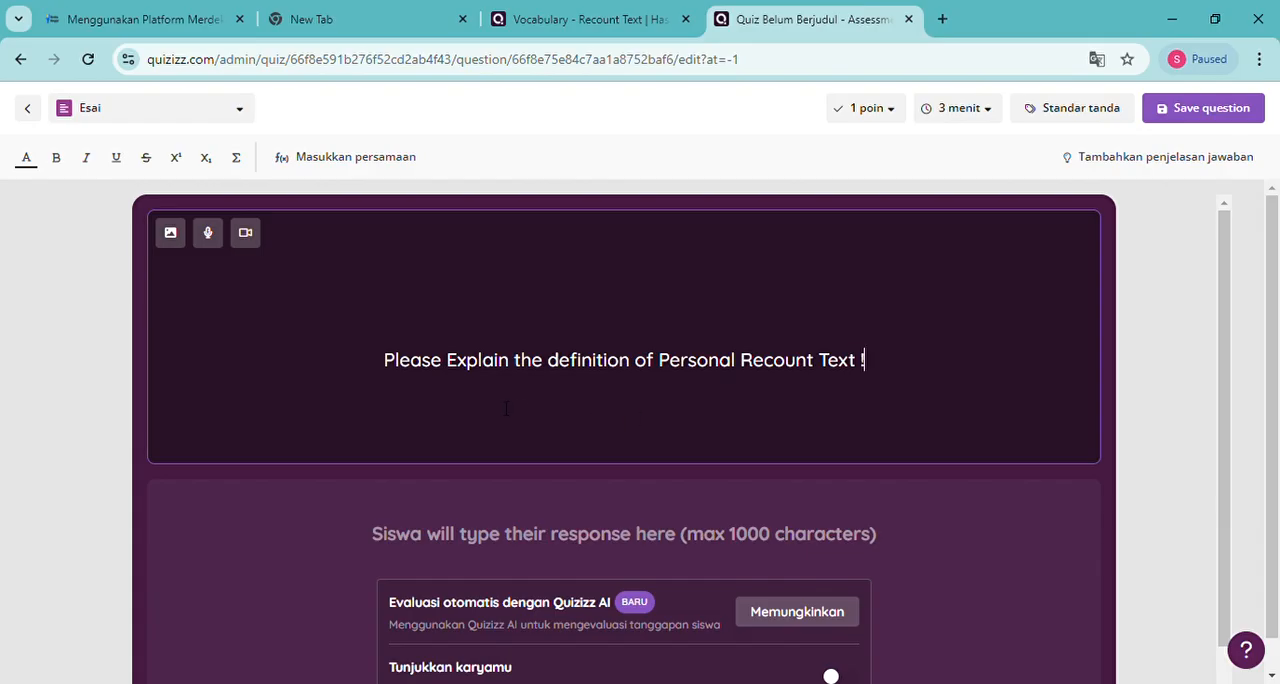
# Change "Explain" to lowercase "explain" in the question text and remove the space before the exclamation mark
pyautogui.click(460, 368)
pyautogui.press('BackSpace')
pyautogui.write('e')
pyautogui.click(859, 364)
pyautogui.press('BackSpace')
pyautogui.click(741, 437)
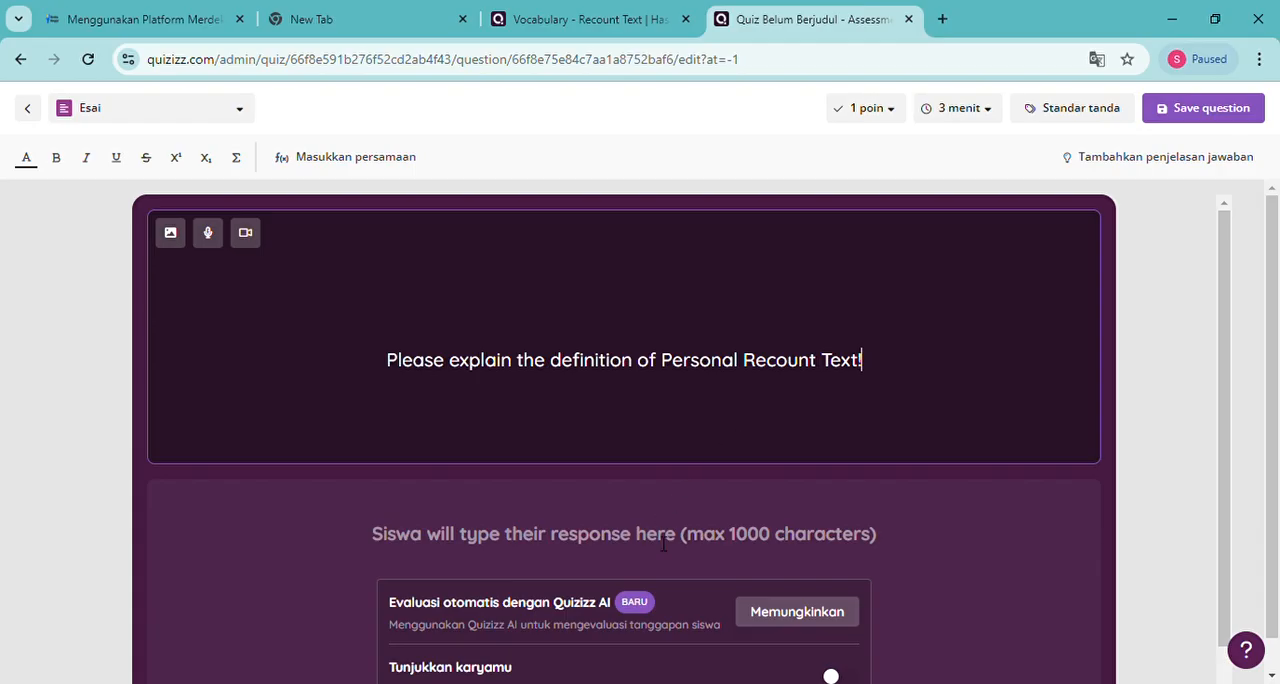
# Open the question's automatic Quizizz AI evaluation settings and begin the answer key with "Perseonal recount text is one"
pyautogui.click(790, 619)
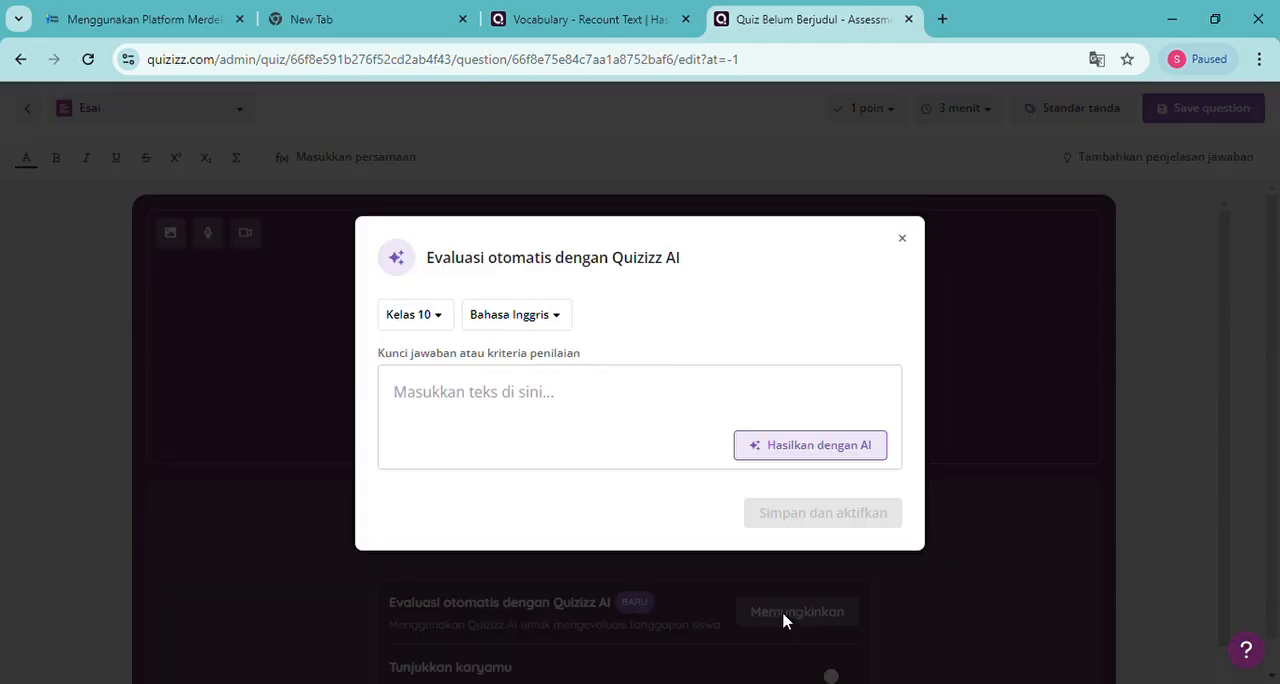
pyautogui.click(466, 418)
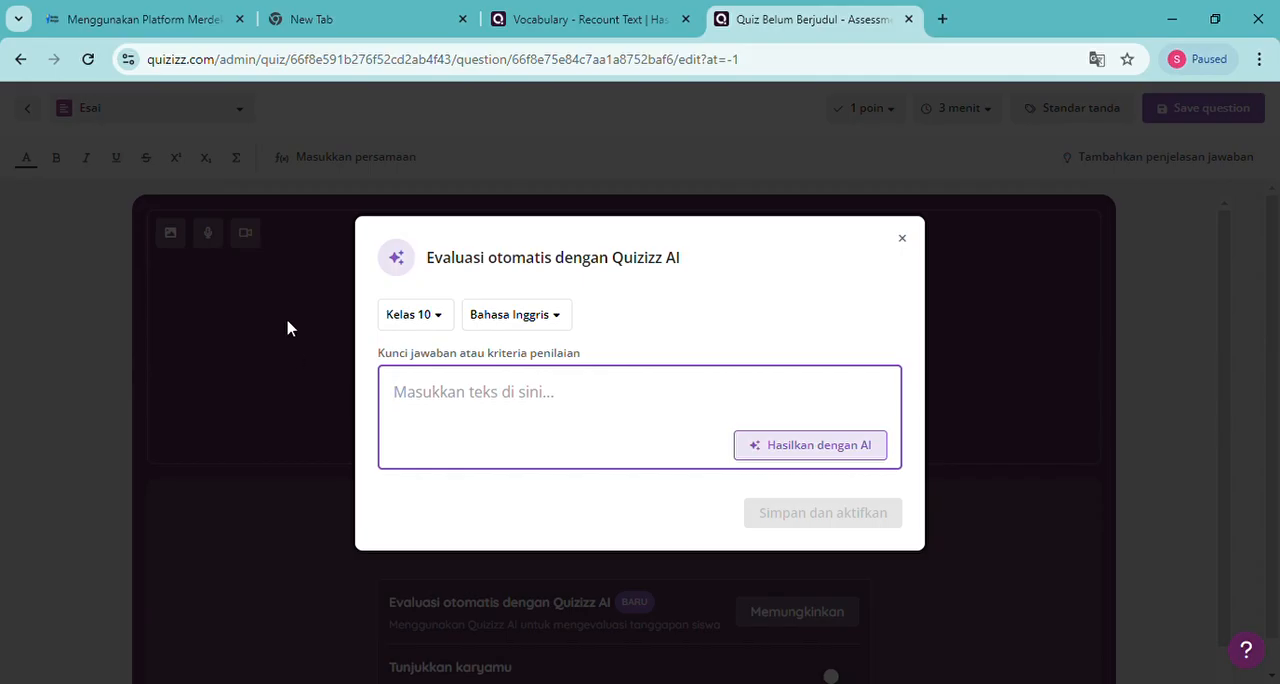
pyautogui.write('Per')
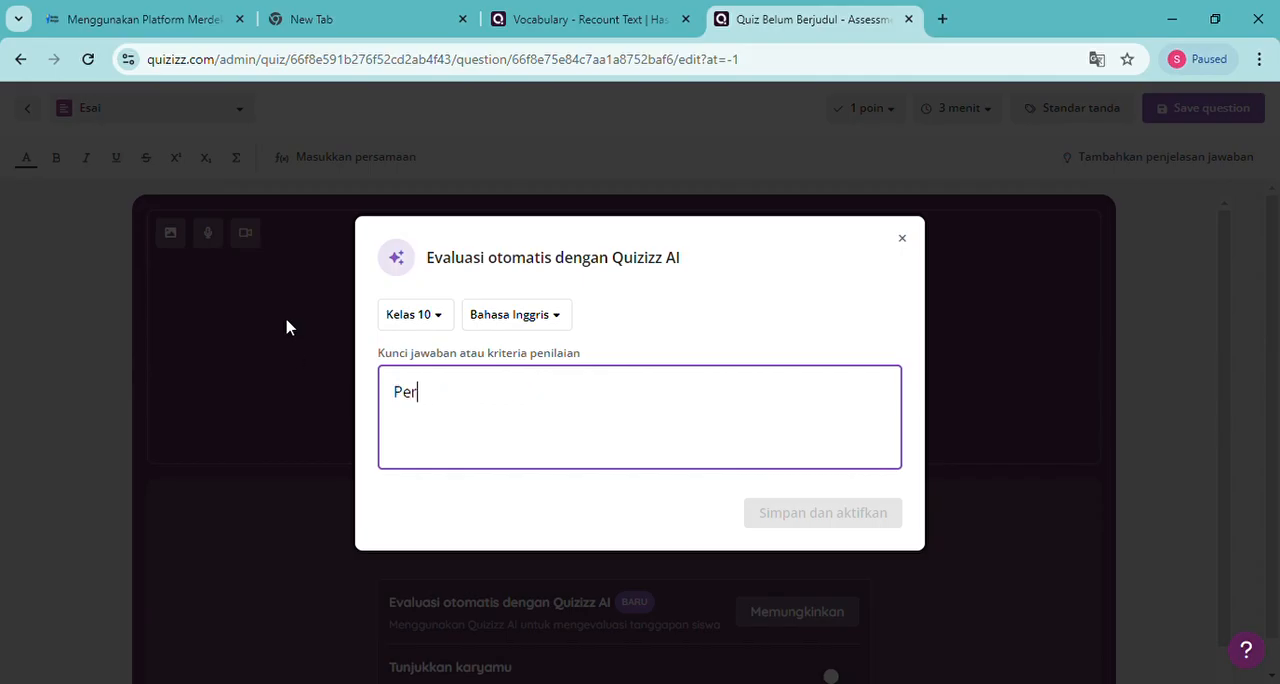
pyautogui.write('seonal ')
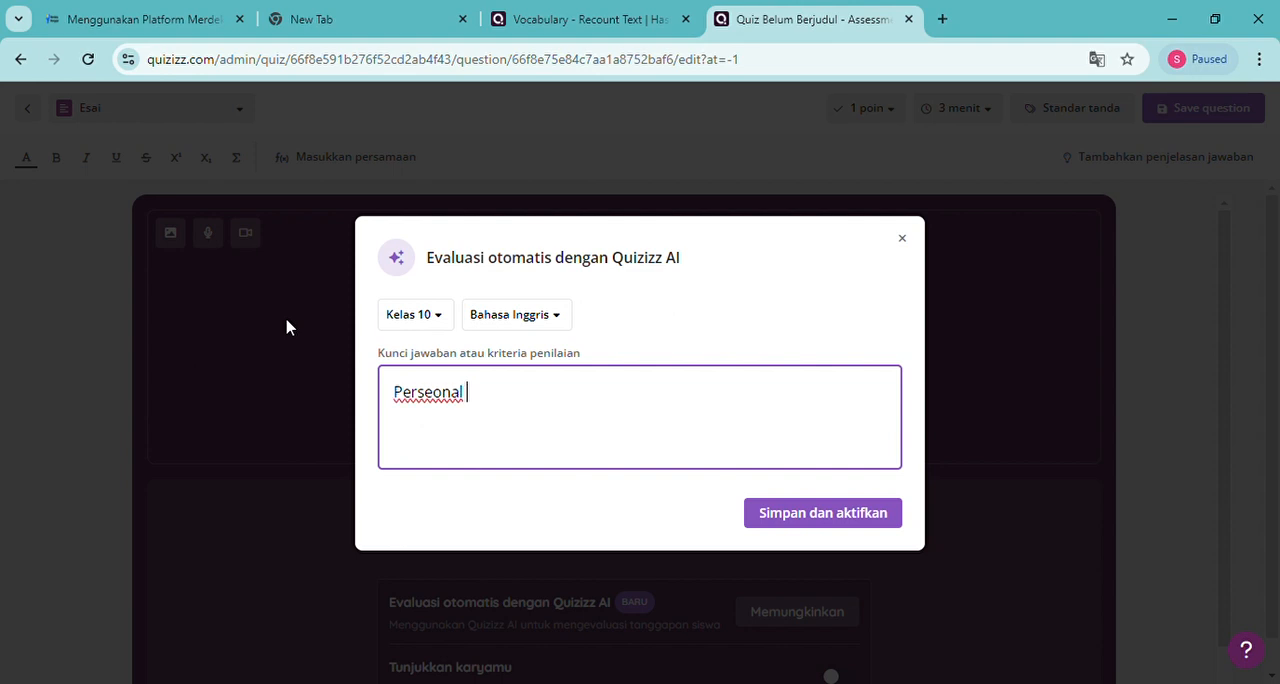
pyautogui.write('recount te')
pyautogui.write('xt is one')
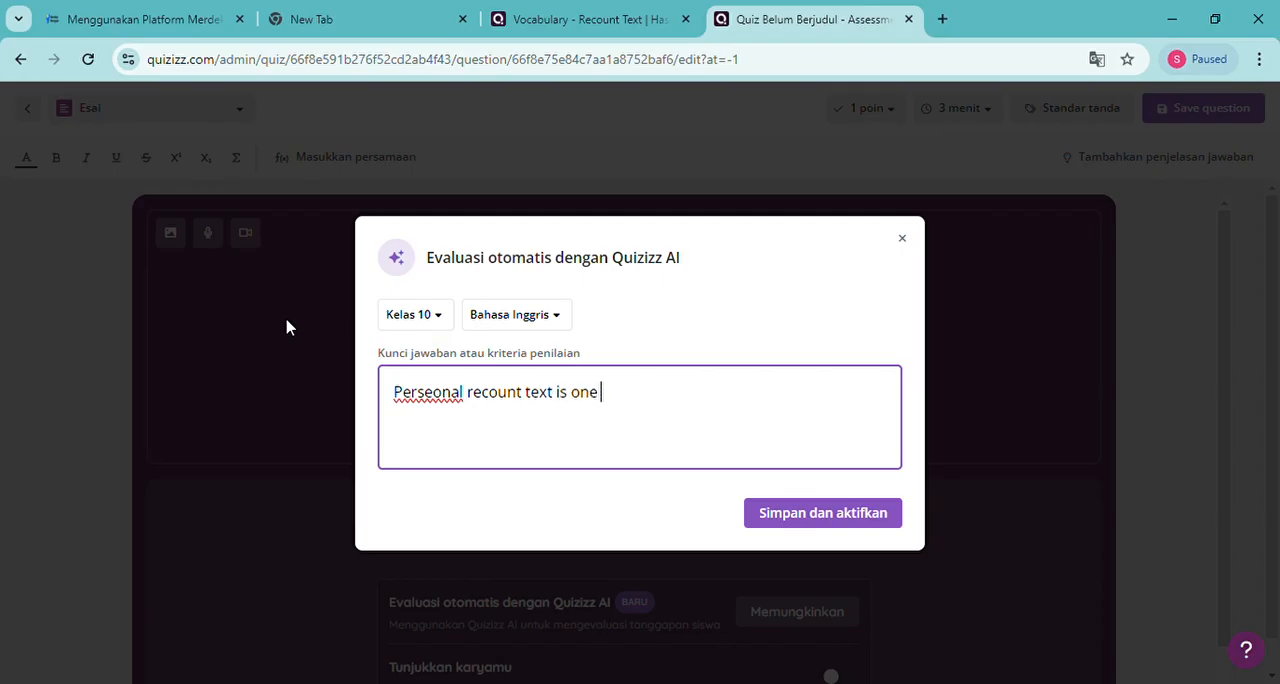
pyautogui.write(' type of recount text')
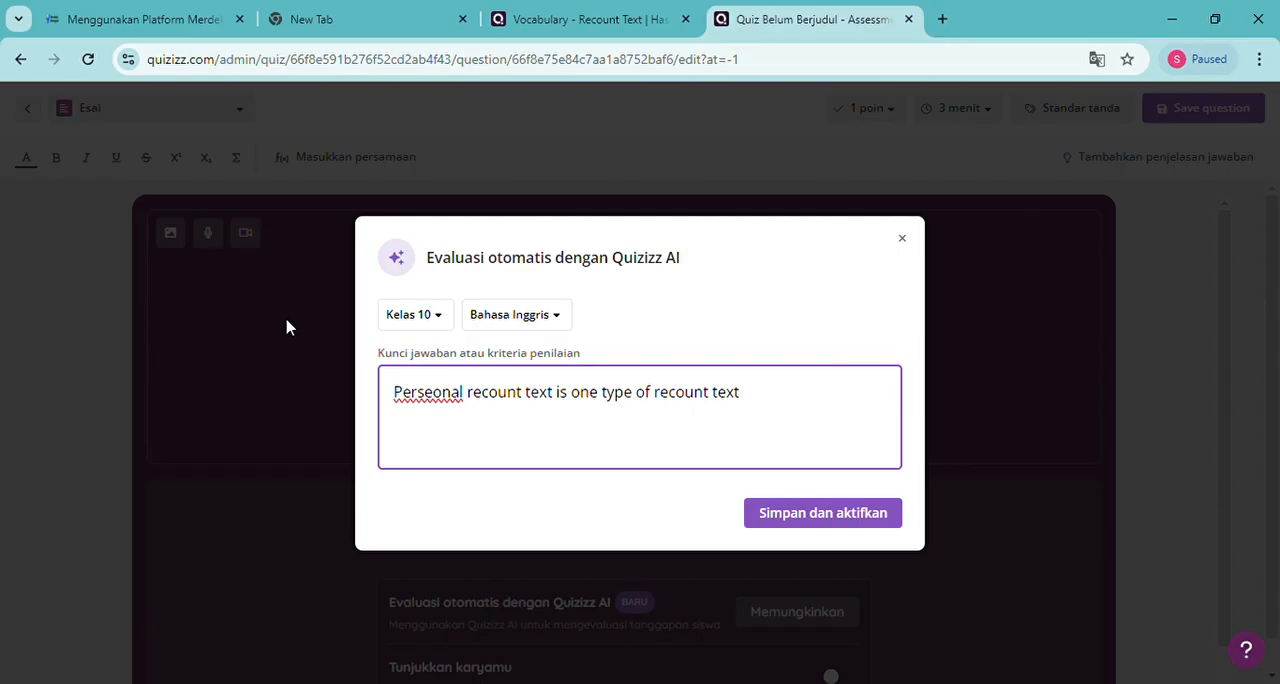
pyautogui.write(' to  retell the factual')
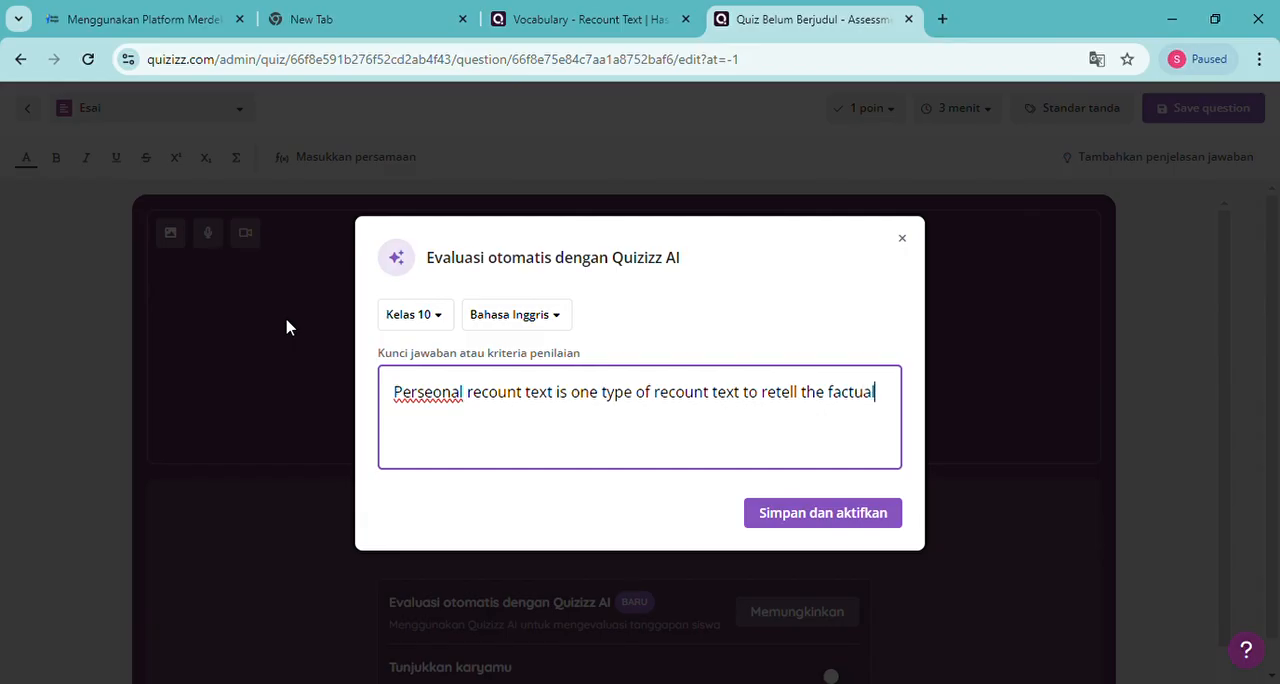
pyautogui.write(', autobiographica')
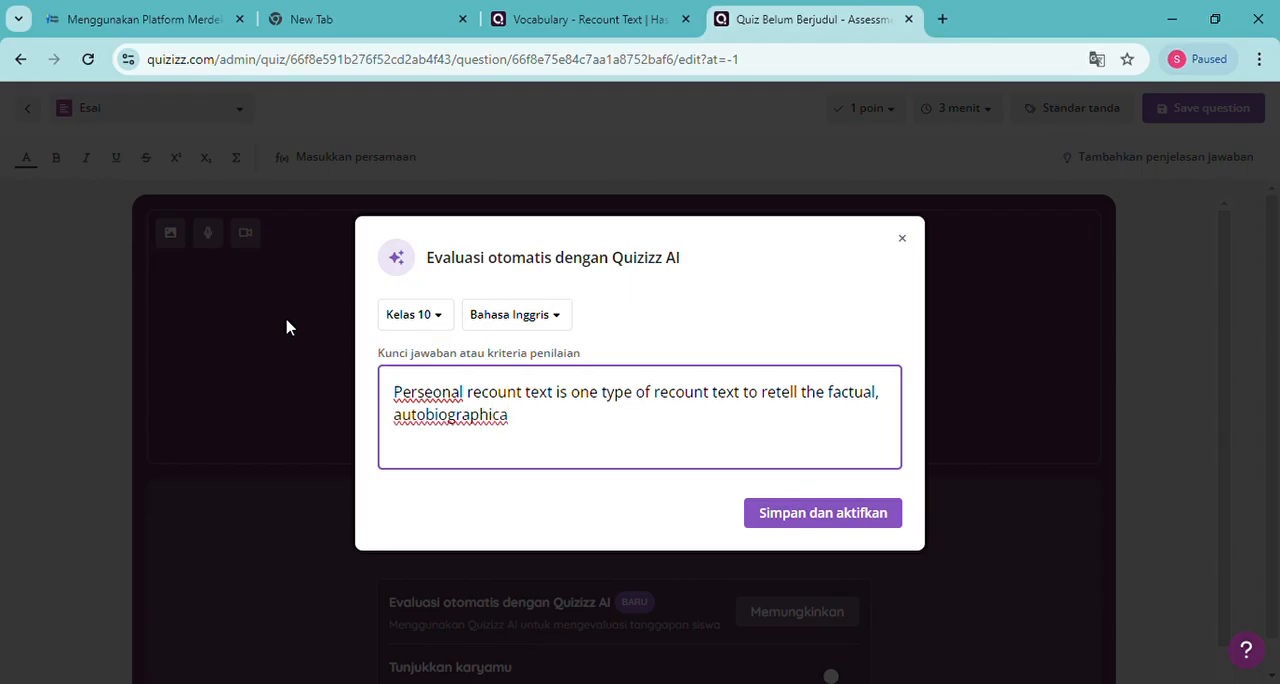
pyautogui.write('l')
pyautogui.write(', biogt')
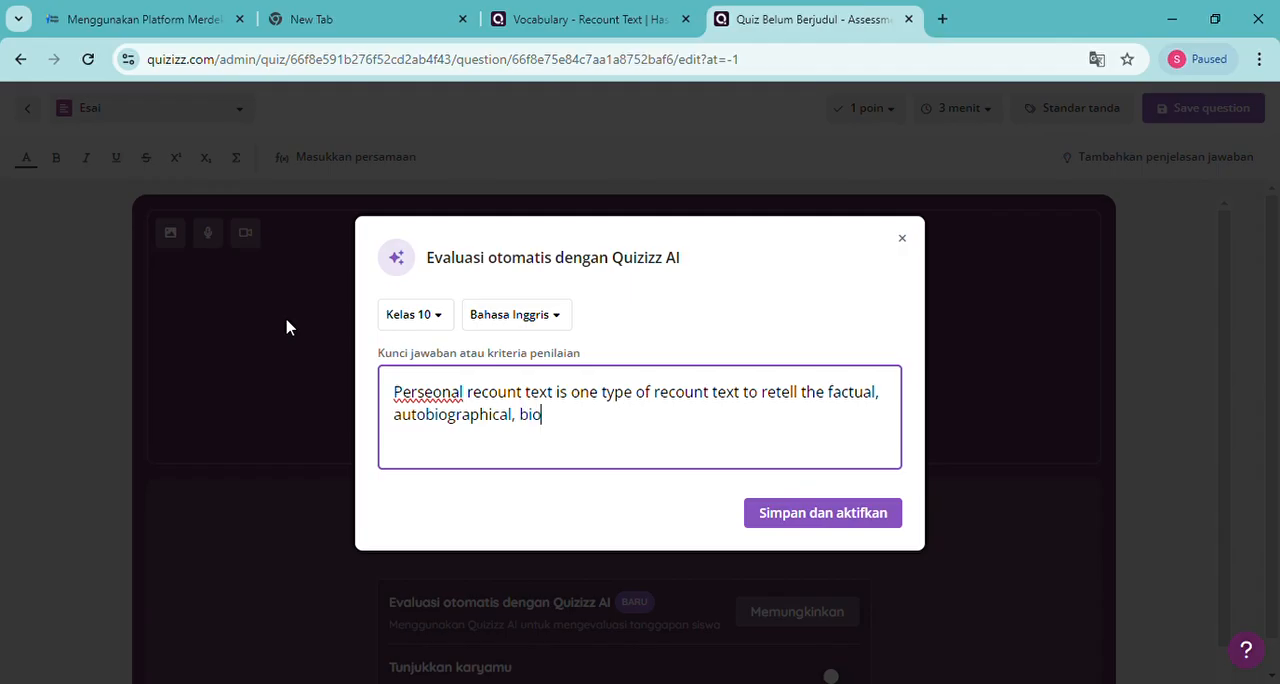
# Extend the answer key sentence with ", autobiographical, biographical, literary"
pyautogui.press('BackSpace')
pyautogui.write('rahi')
pyautogui.press('BackSpace')
pyautogui.press('BackSpace')
pyautogui.write('phical, literary')
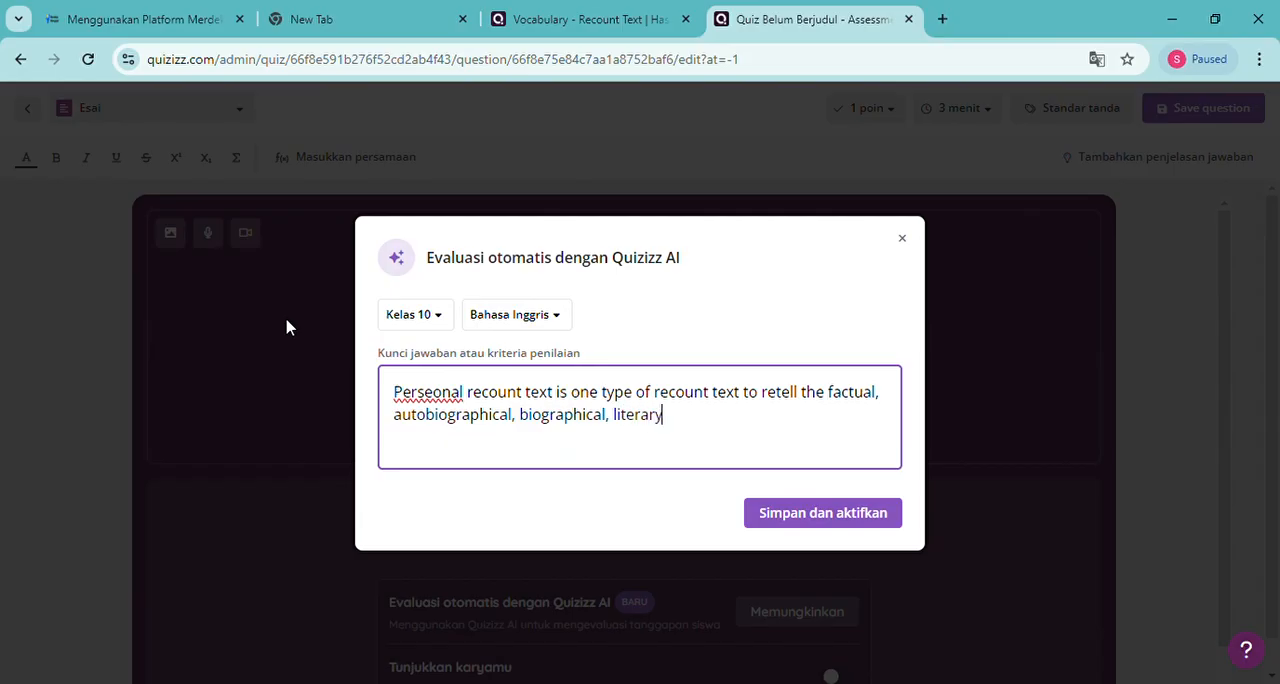
pyautogui.write(',')
pyautogui.write(' and h')
pyautogui.write('istor')
pyautogui.write('ica')
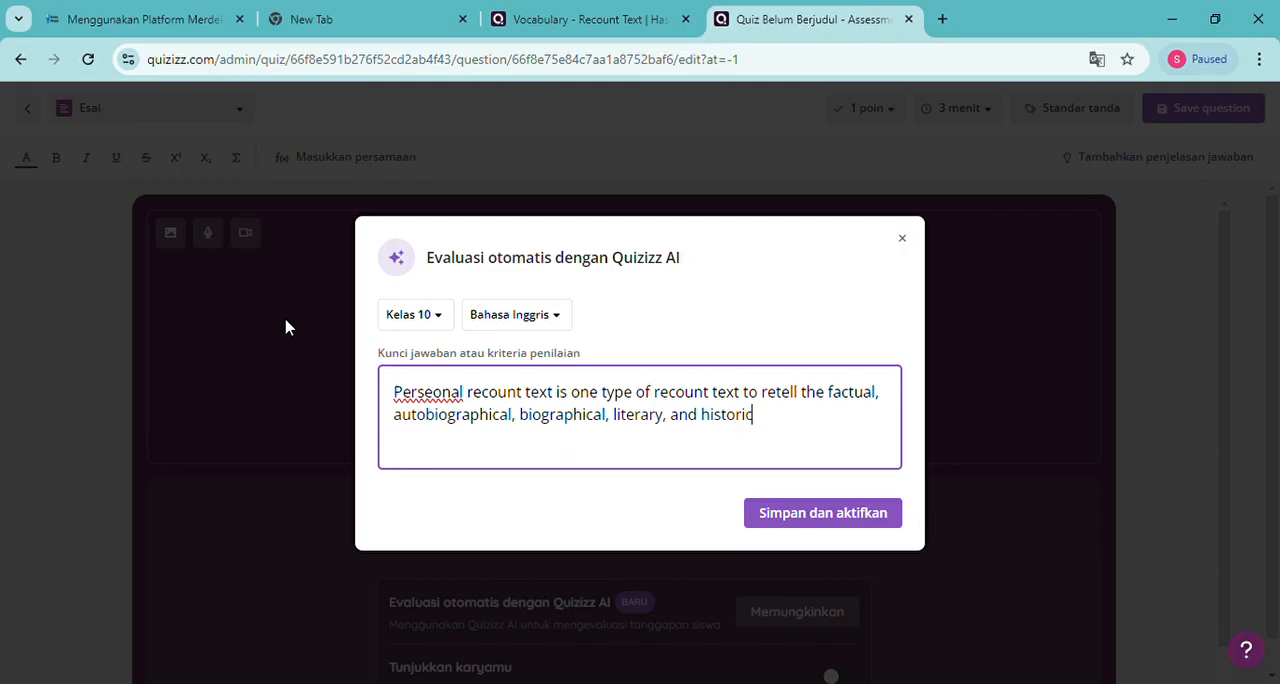
pyautogui.write('l recount')
# End the first sentence with a period and begin the second answer key sentence with "It retells the writer's"
pyautogui.write('. It')
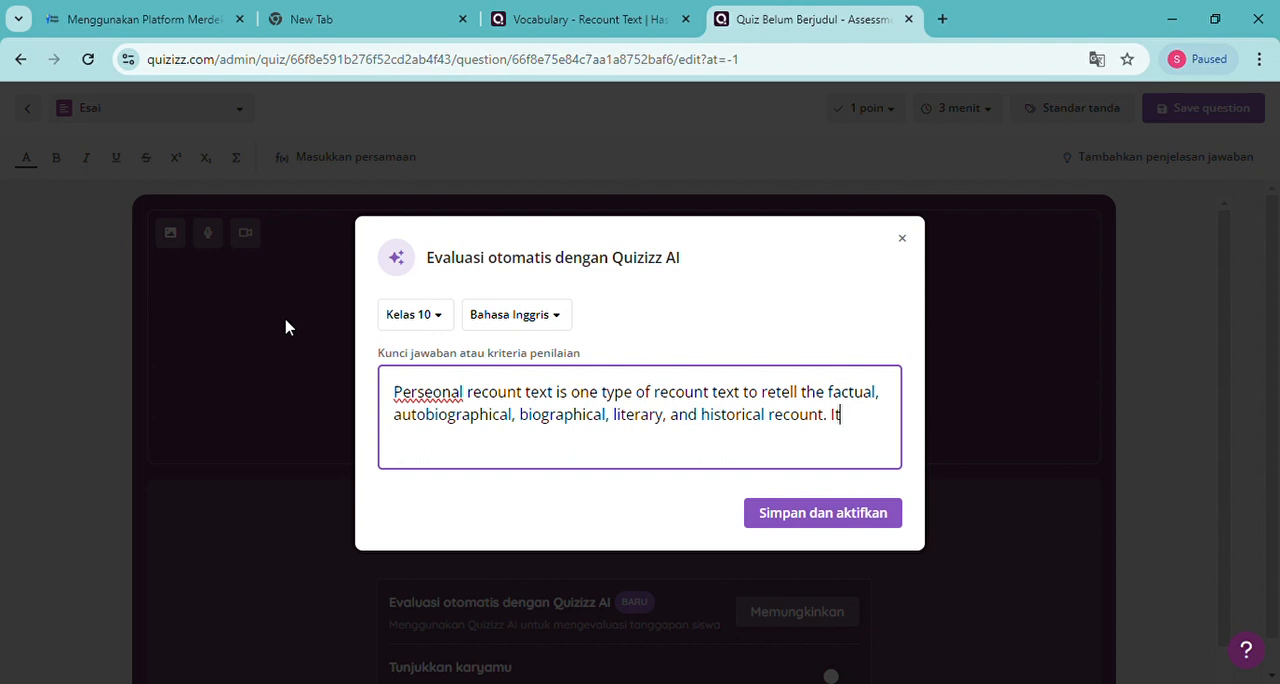
pyautogui.write(' retells the wri')
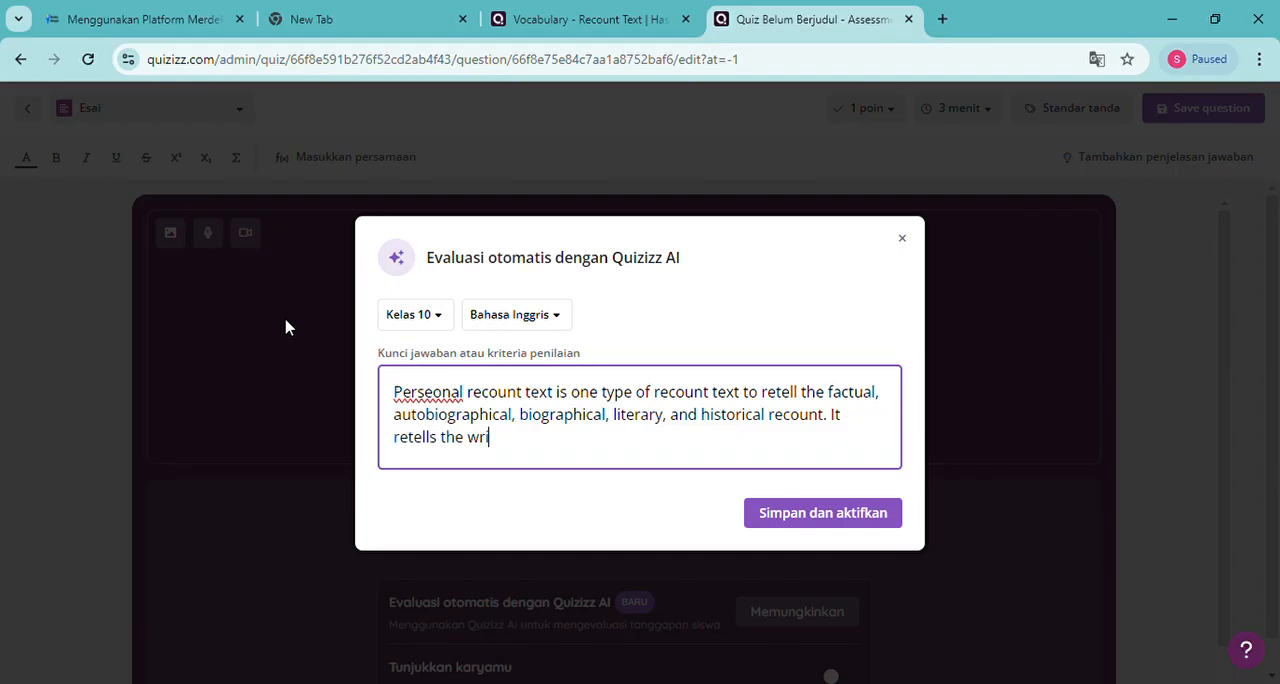
pyautogui.write("ters's")
pyautogui.press('BackSpace')
pyautogui.press('BackSpace')
pyautogui.press('BackSpace')
pyautogui.press('BackSpace')
pyautogui.write("'s past experien")
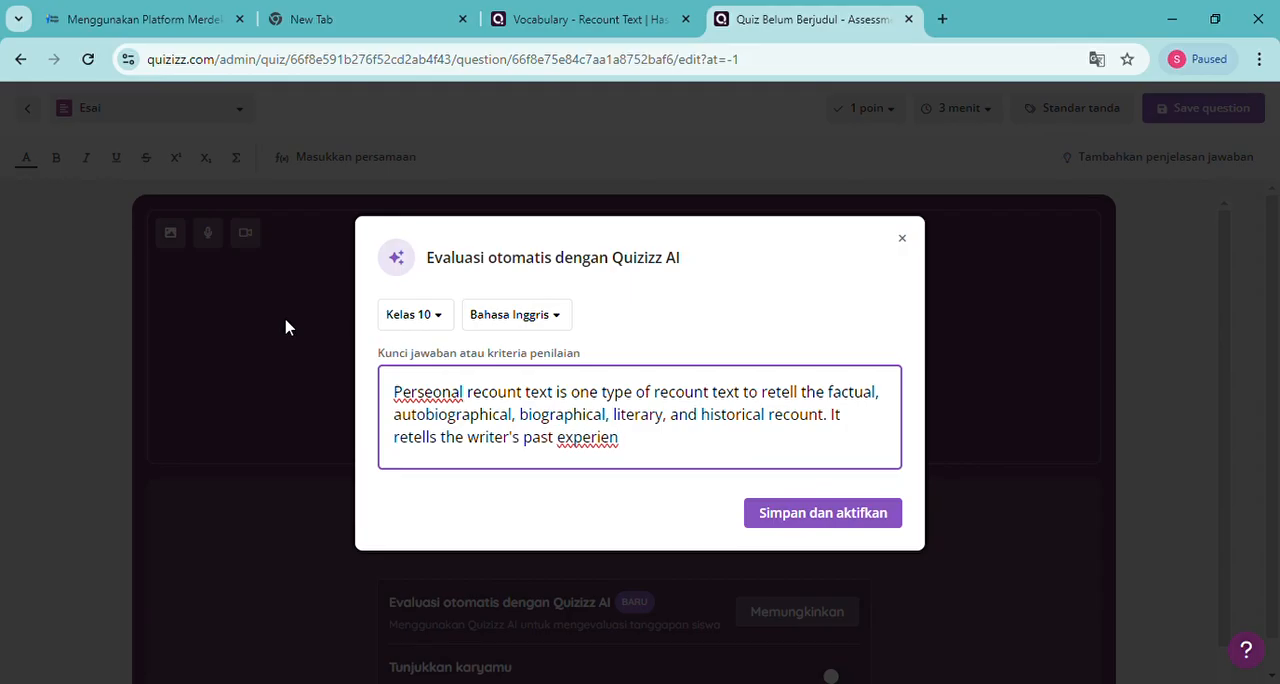
# Continue the second answer key sentence with "past experiences with the aim"
pyautogui.write('ces')
pyautogui.write('t experiences ')
pyautogui.write('with t')
pyautogui.write('he aim')
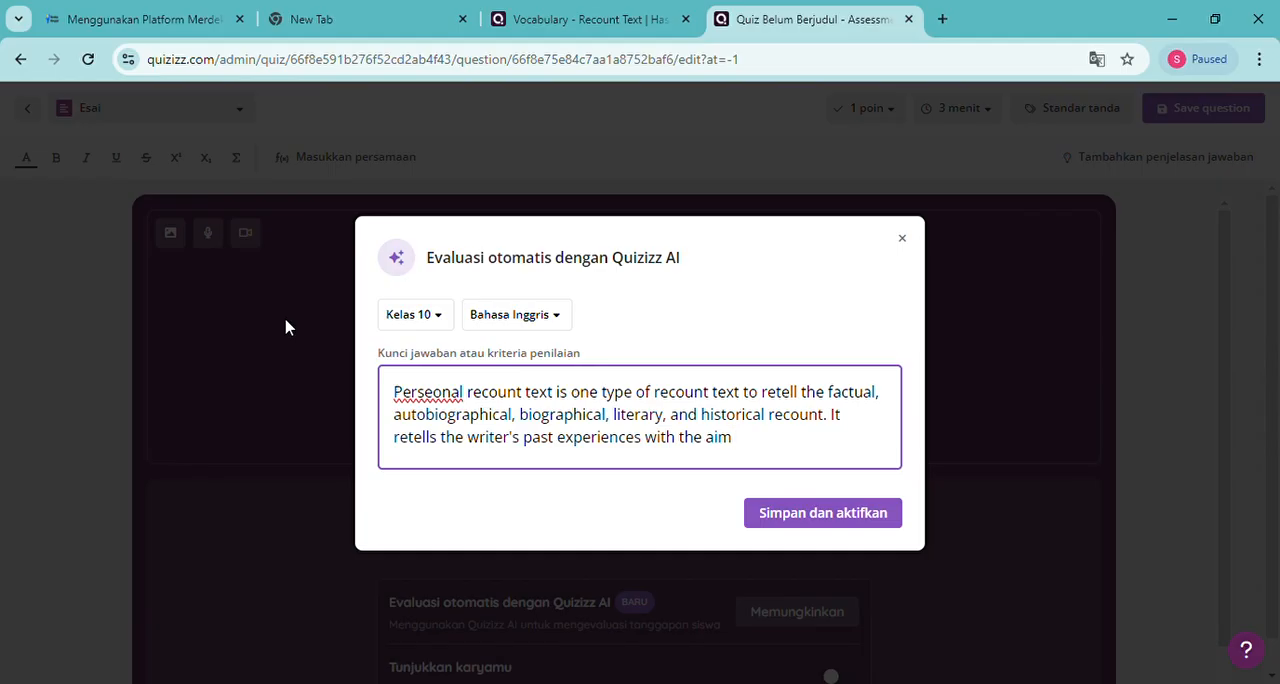
# Finish the answer key sentence with "to either inform or to entertain the audience."
pyautogui.write('to either inform')
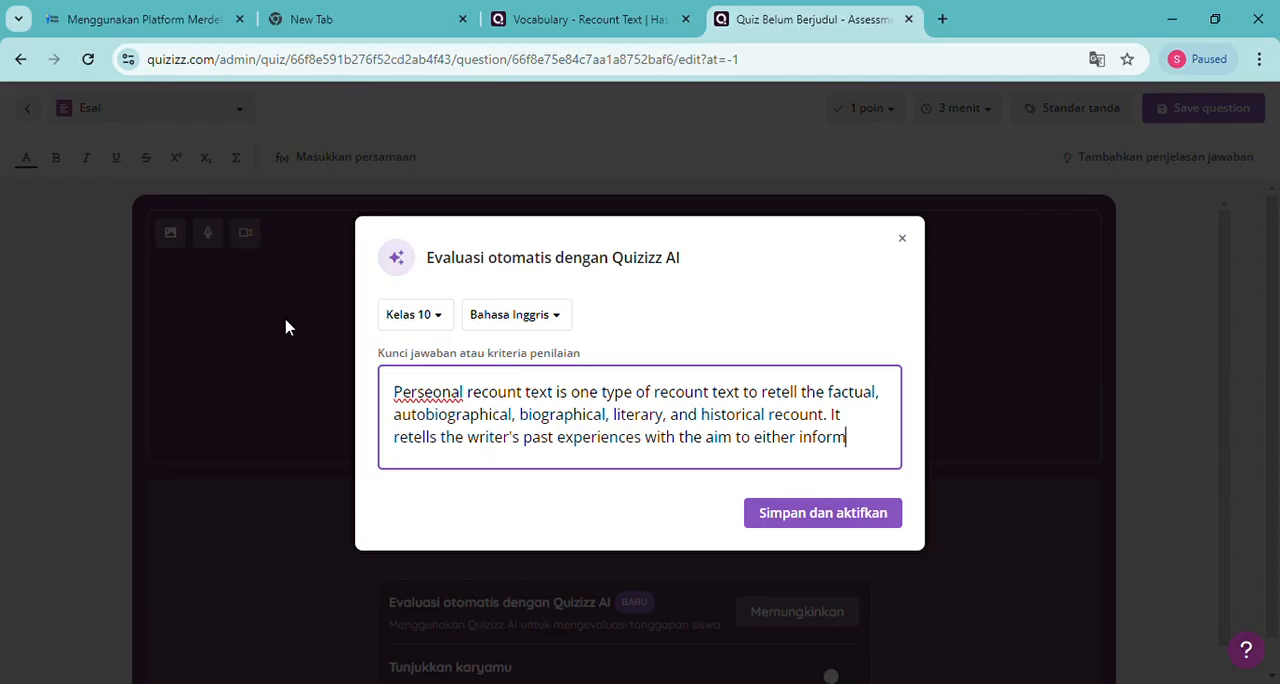
pyautogui.write(' or to enter')
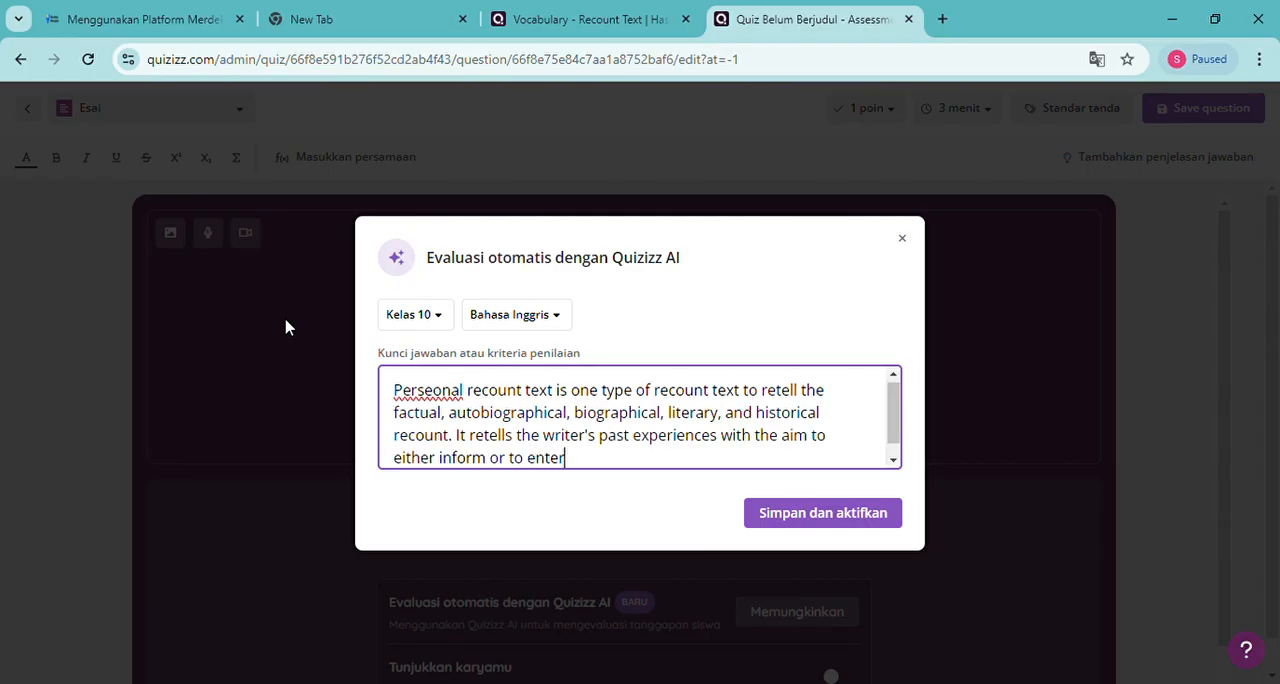
pyautogui.write('tain the audience.')
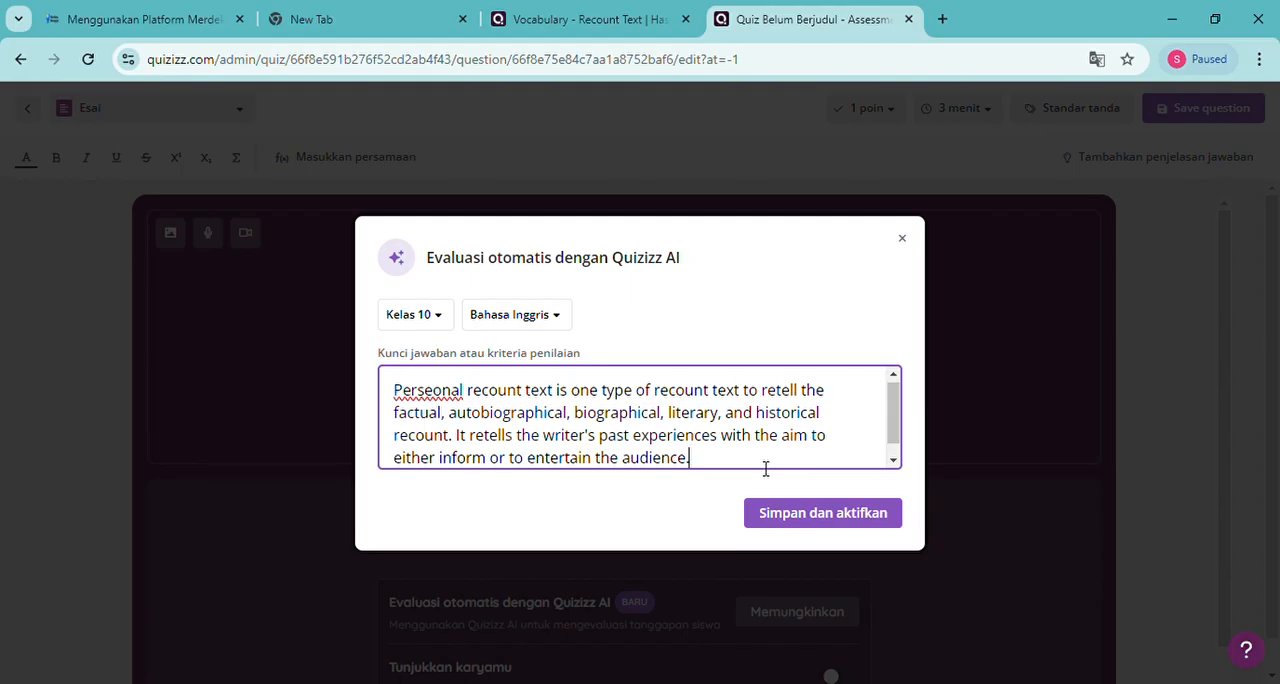
# Correct the misspelled first word of the answer key to "Personal"
pyautogui.click(432, 393)
pyautogui.press('BackSpace')
pyautogui.click(712, 461)
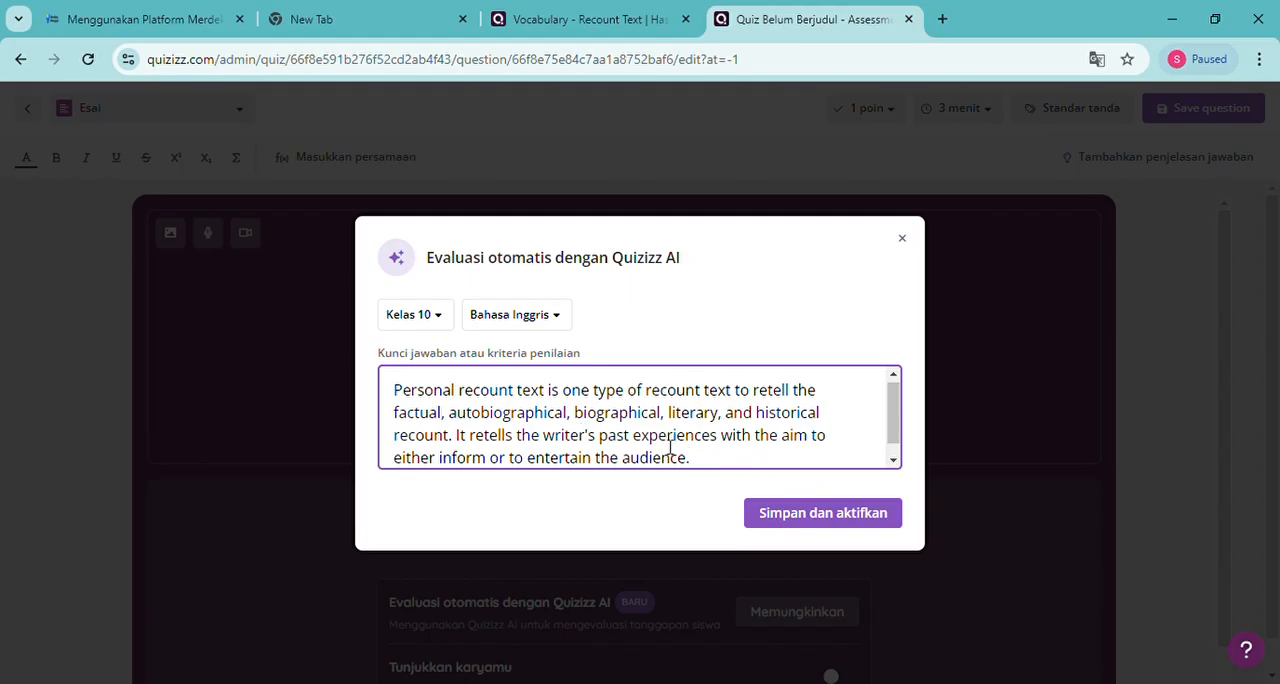
# Review the full answer key, checking the wording "retell", "retells" and "experiences" against the rest of the text
pyautogui.moveTo(631, 437); pyautogui.dragTo(727, 451)
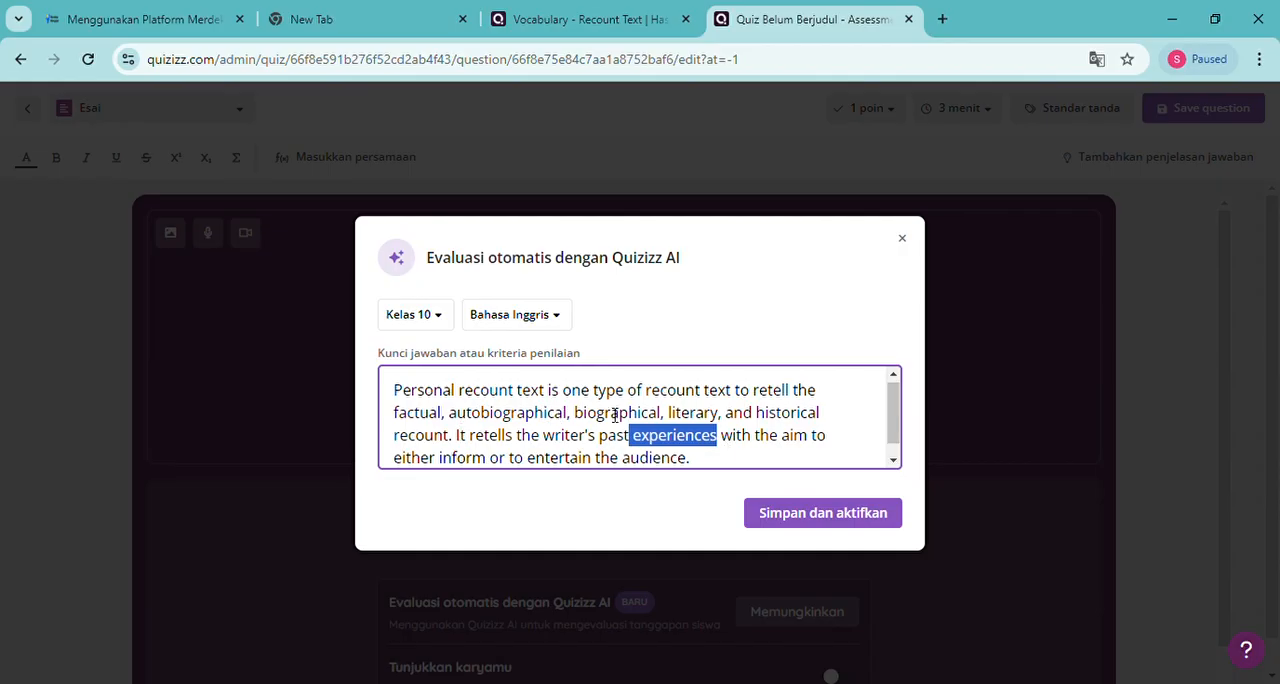
pyautogui.moveTo(752, 391); pyautogui.dragTo(789, 405)
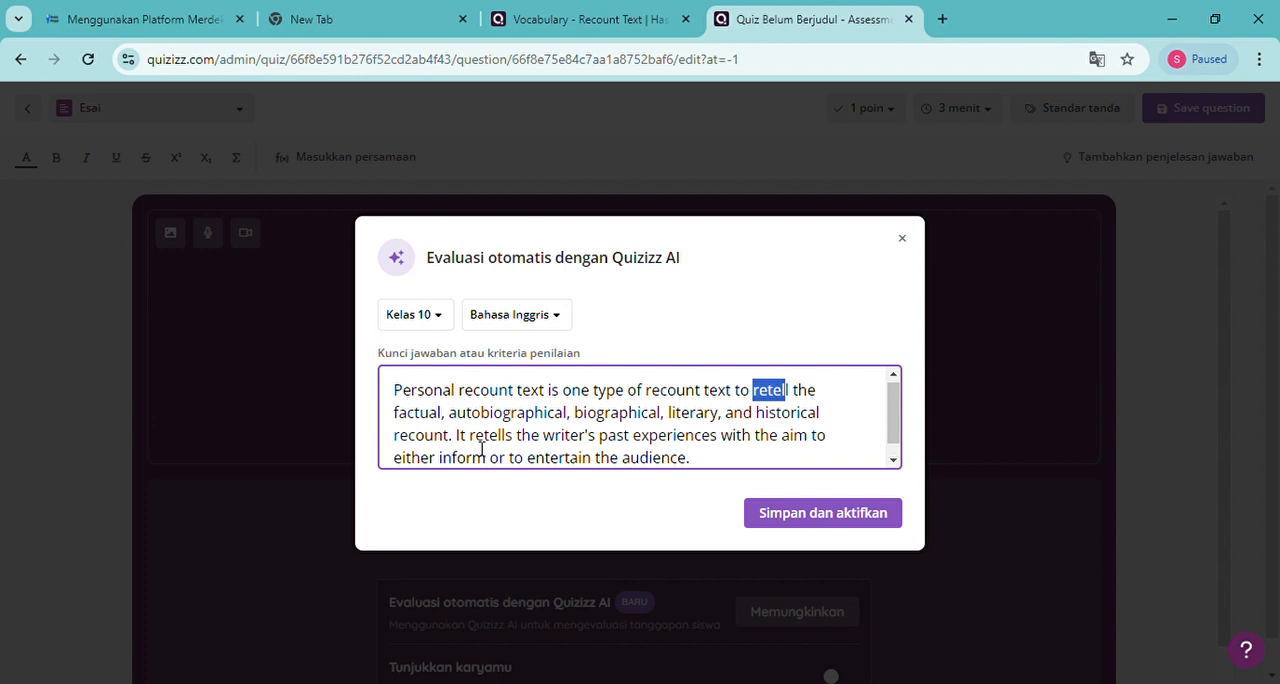
pyautogui.moveTo(470, 437); pyautogui.dragTo(508, 440)
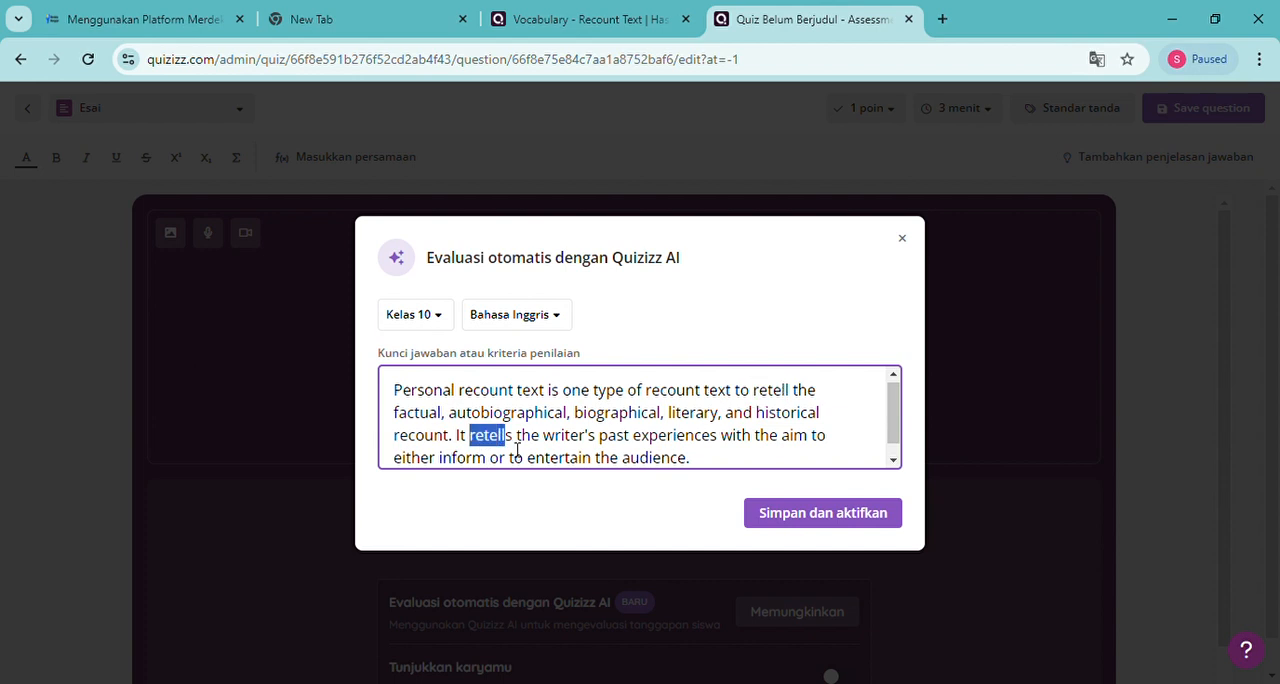
pyautogui.click(798, 398)
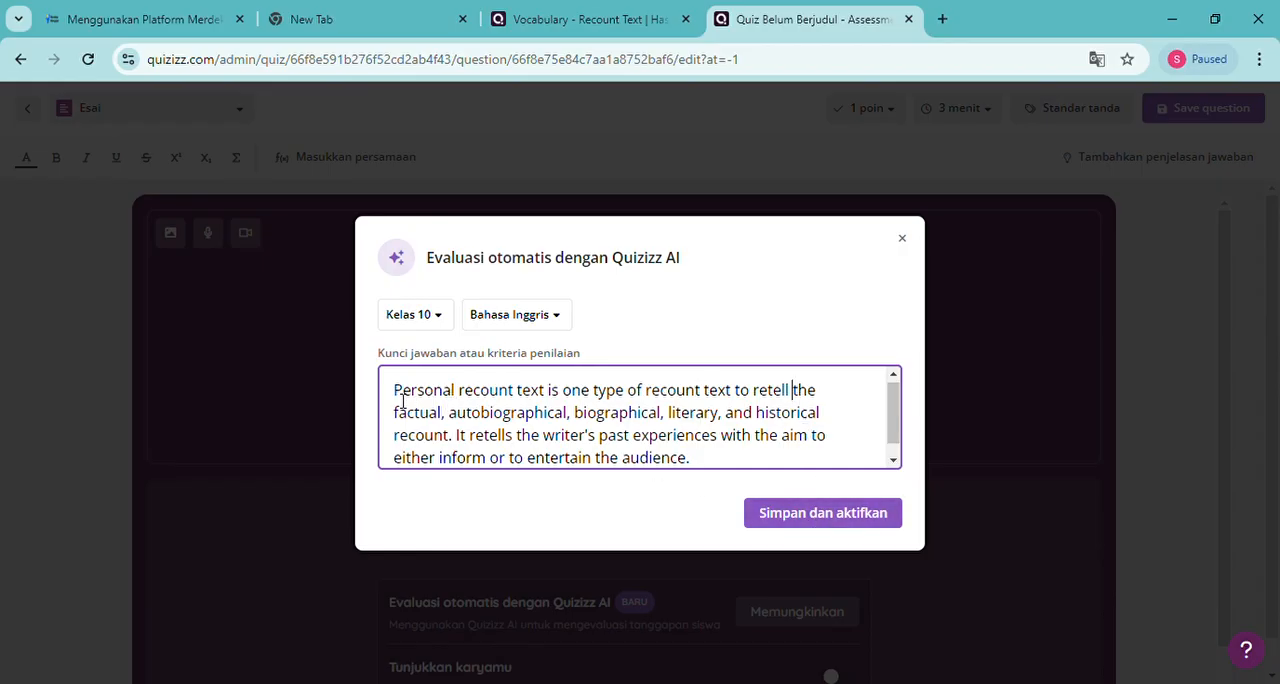
pyautogui.moveTo(403, 399); pyautogui.dragTo(701, 461)
pyautogui.scroll(1, 701, 461)
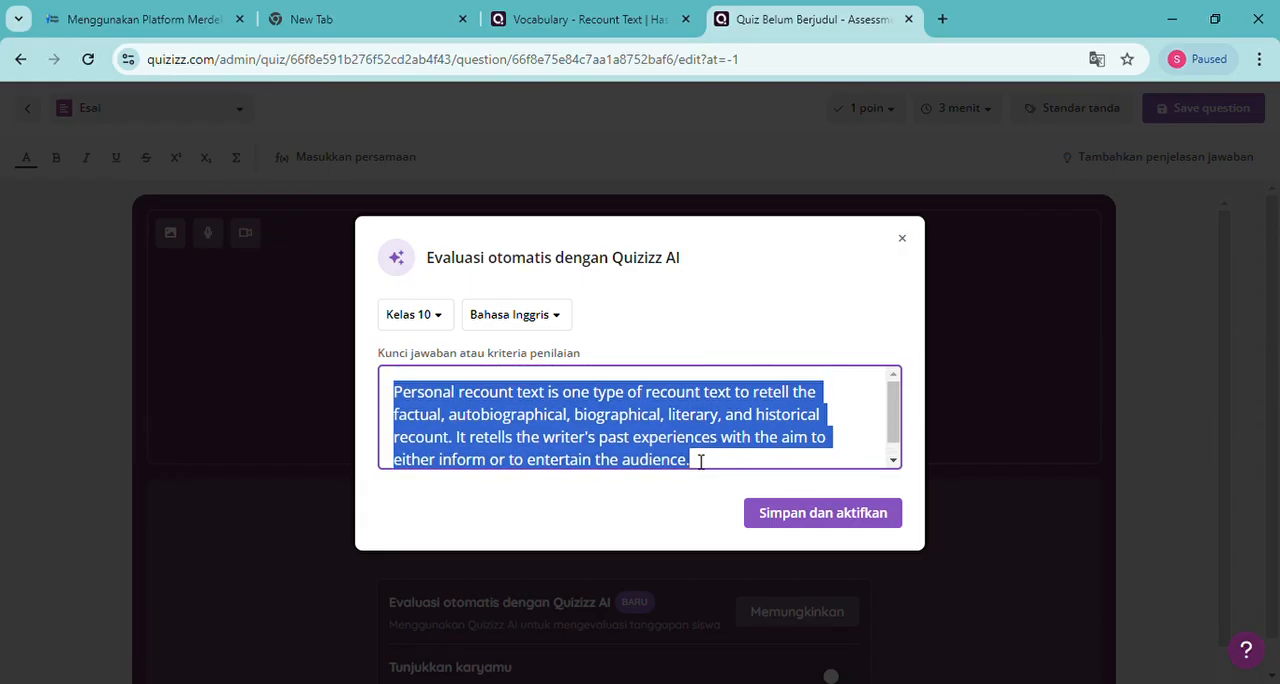
pyautogui.scroll(-1, 701, 461)
pyautogui.scroll(1, 701, 461)
pyautogui.scroll(-1, 699, 459)
pyautogui.click(707, 458)
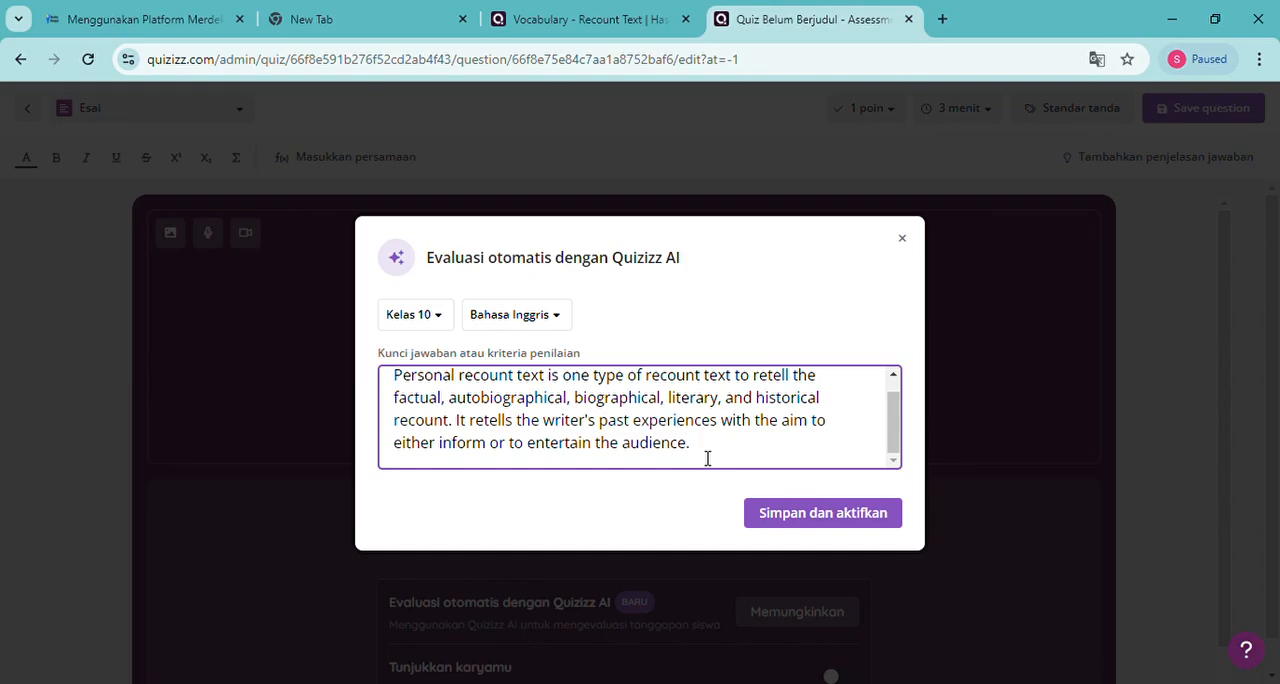
# Save the answer key and activate the automatic AI evaluation for the Personal Recount Text question
pyautogui.click(787, 515)
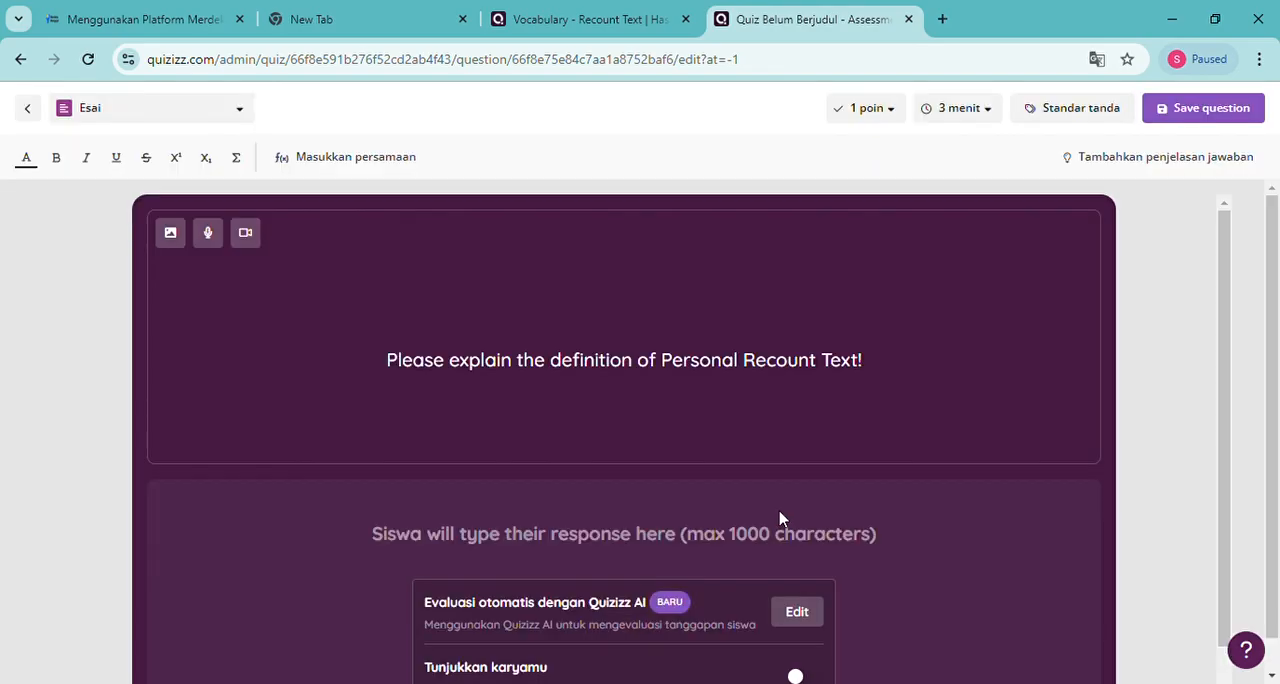
pyautogui.scroll(-1, 780, 518)
pyautogui.scroll(1, 780, 518)
# Set the question to 5 points with a 5-minute time limit and save it to the quiz
pyautogui.click(891, 115)
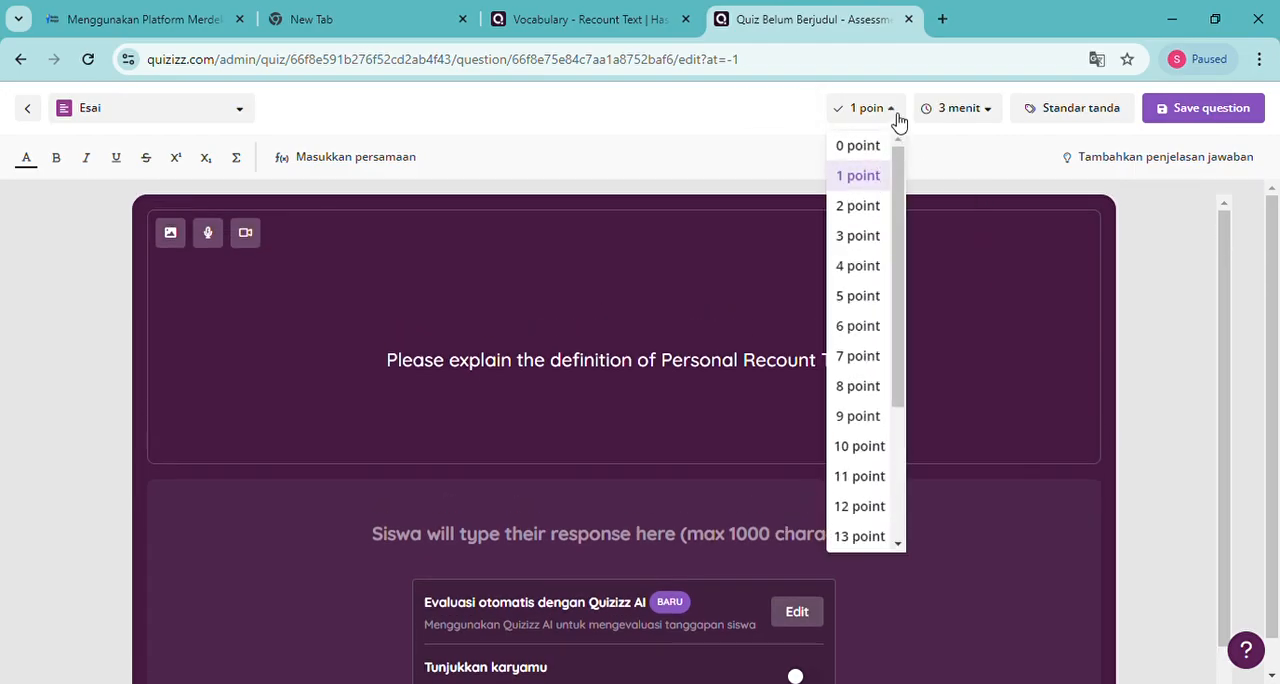
pyautogui.click(857, 298)
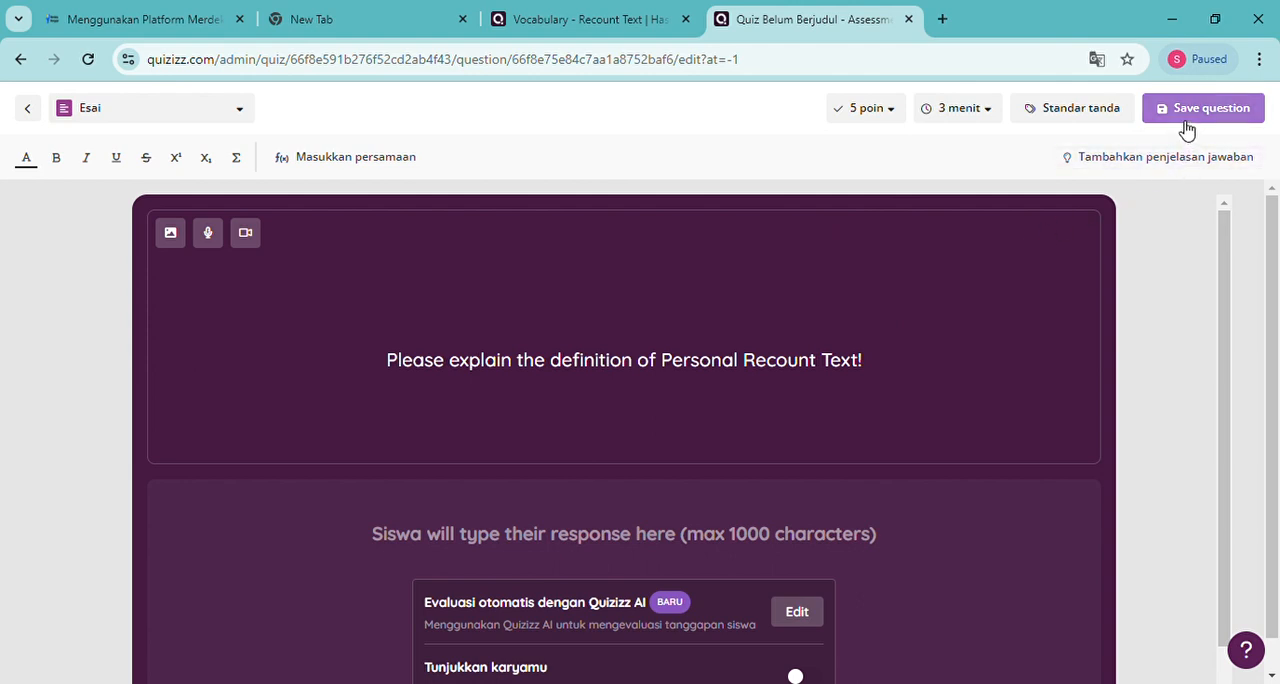
pyautogui.click(995, 116)
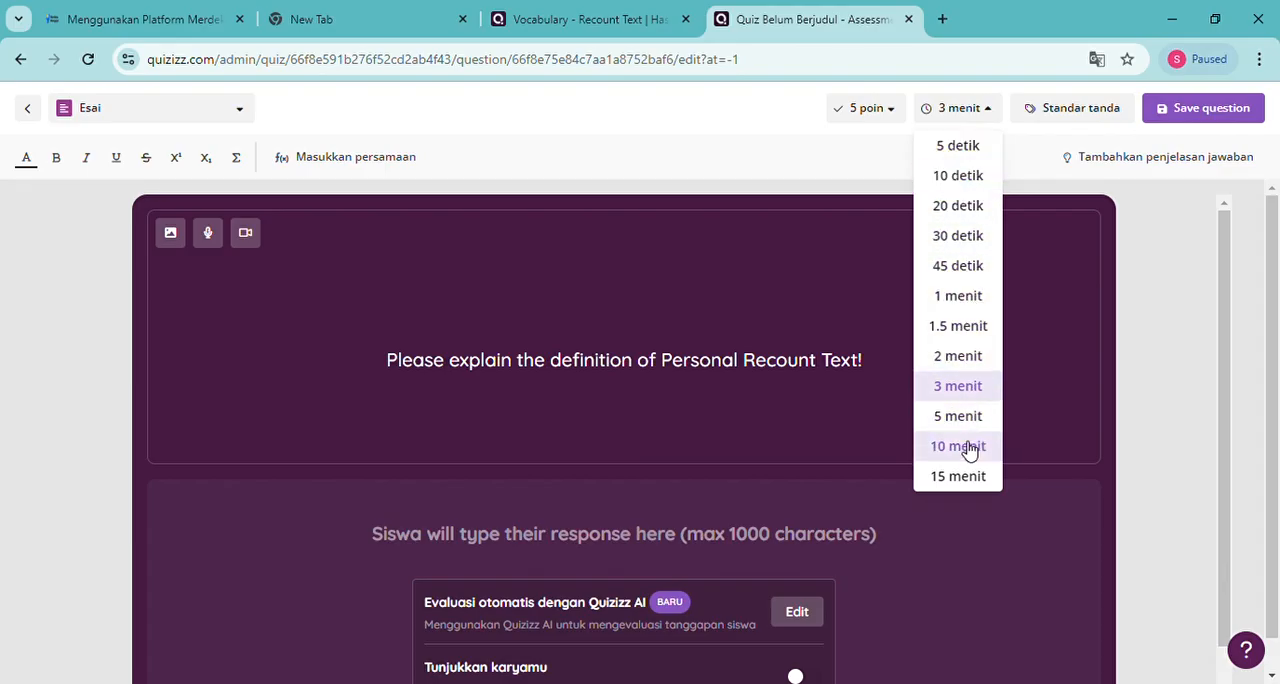
pyautogui.click(1222, 116)
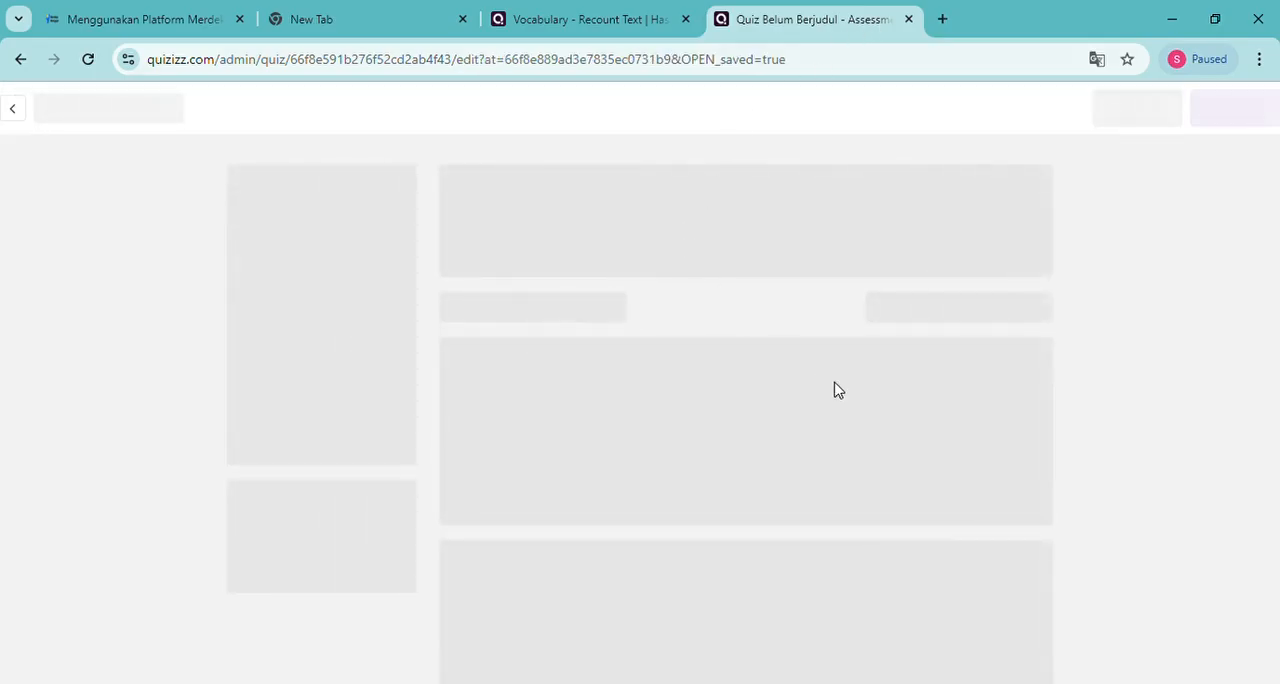
# Look over the quiz's questions and name the quiz "Vocabulary Test - Recount Text" in its settings
pyautogui.scroll(-2, 848, 448)
pyautogui.scroll(-2, 838, 472)
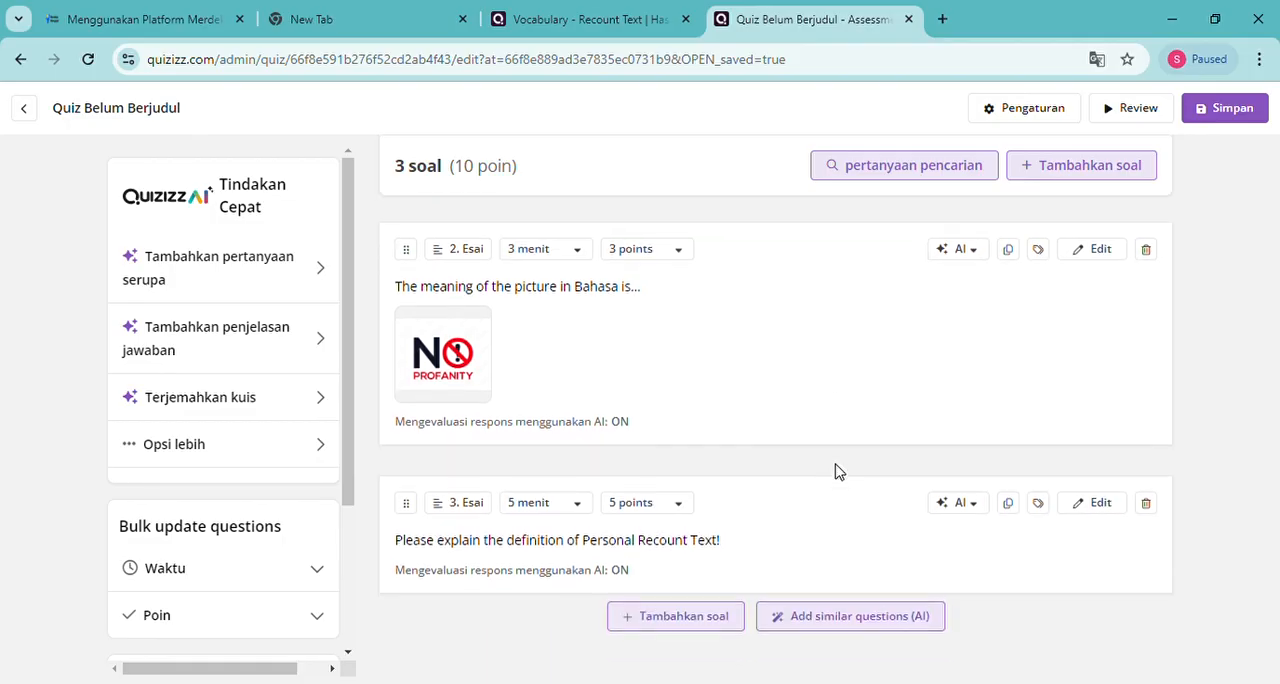
pyautogui.scroll(3, 838, 472)
pyautogui.scroll(-3, 838, 472)
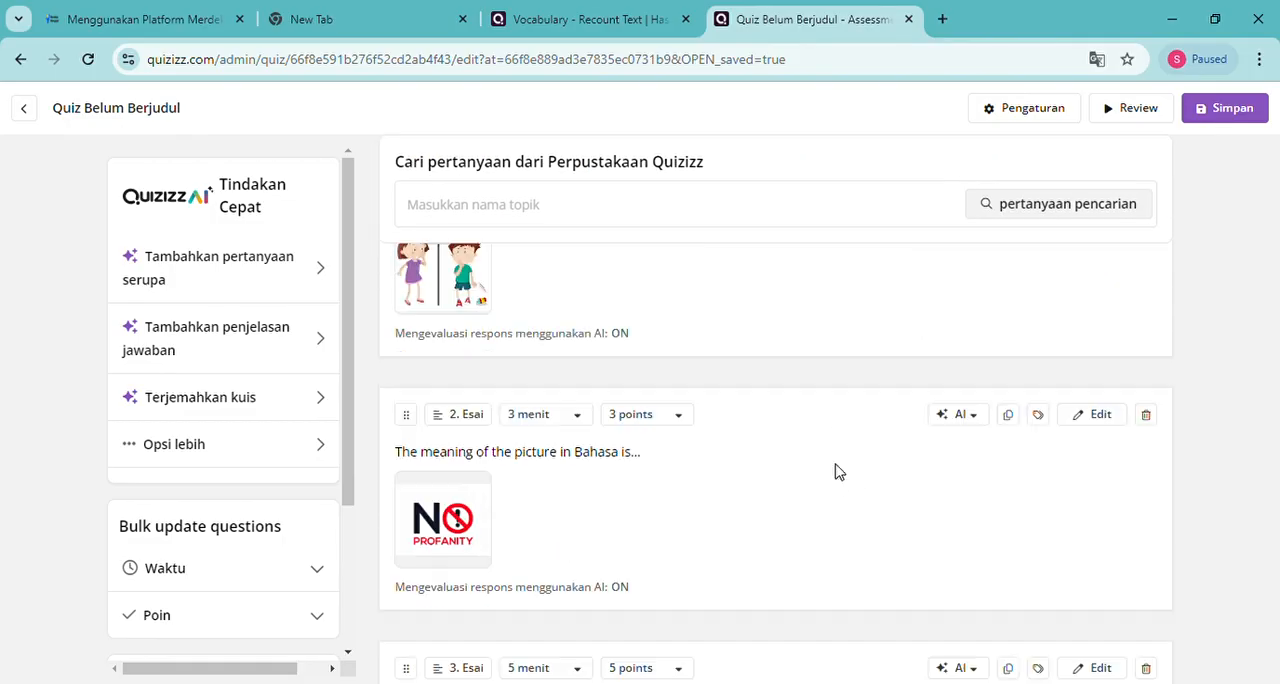
pyautogui.scroll(3, 838, 472)
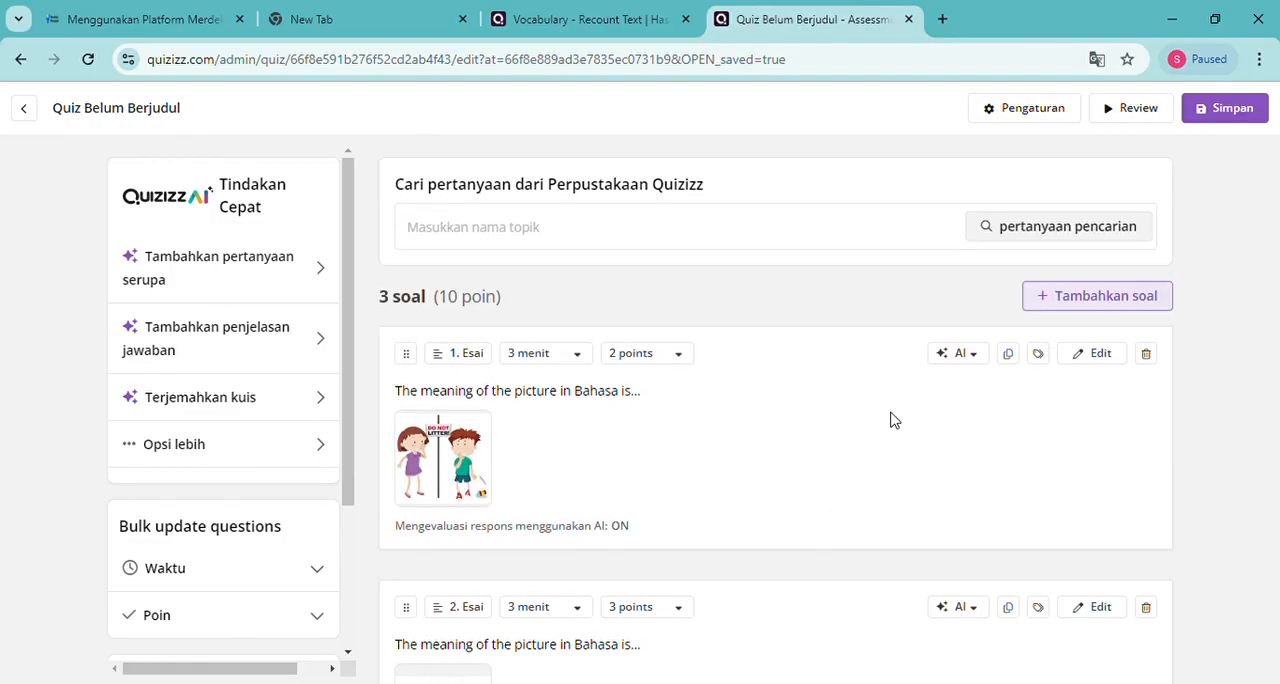
pyautogui.click(1010, 119)
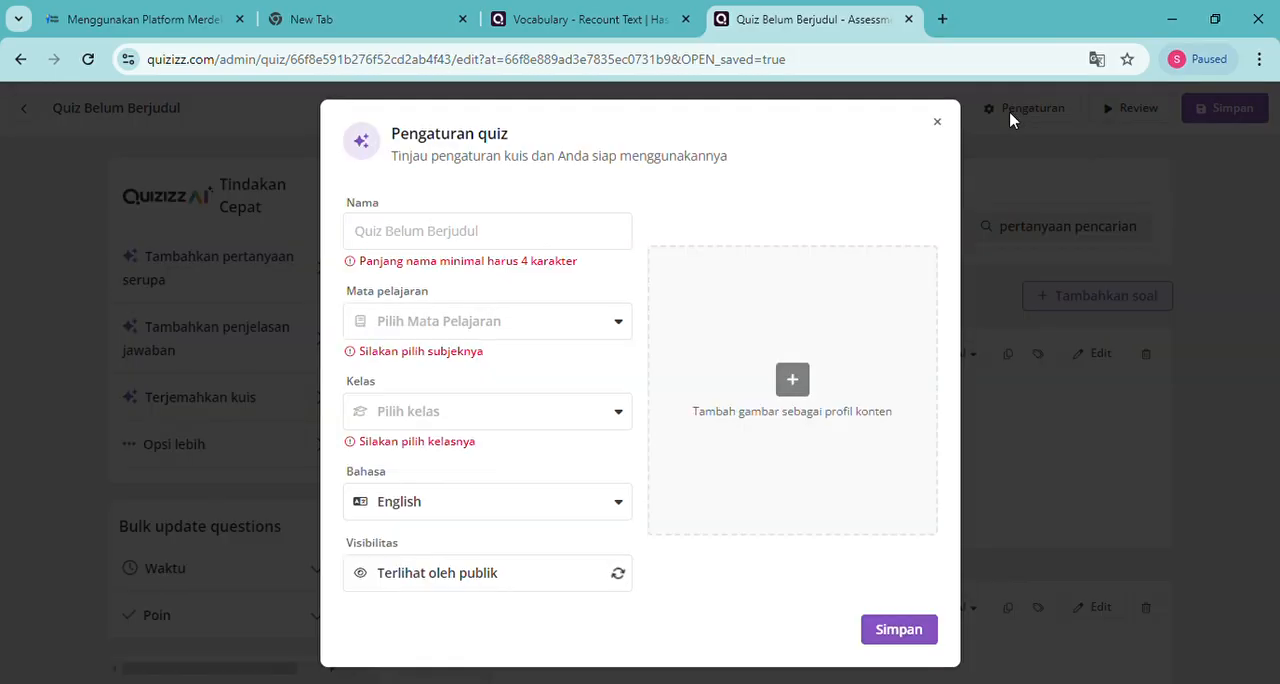
pyautogui.click(570, 238)
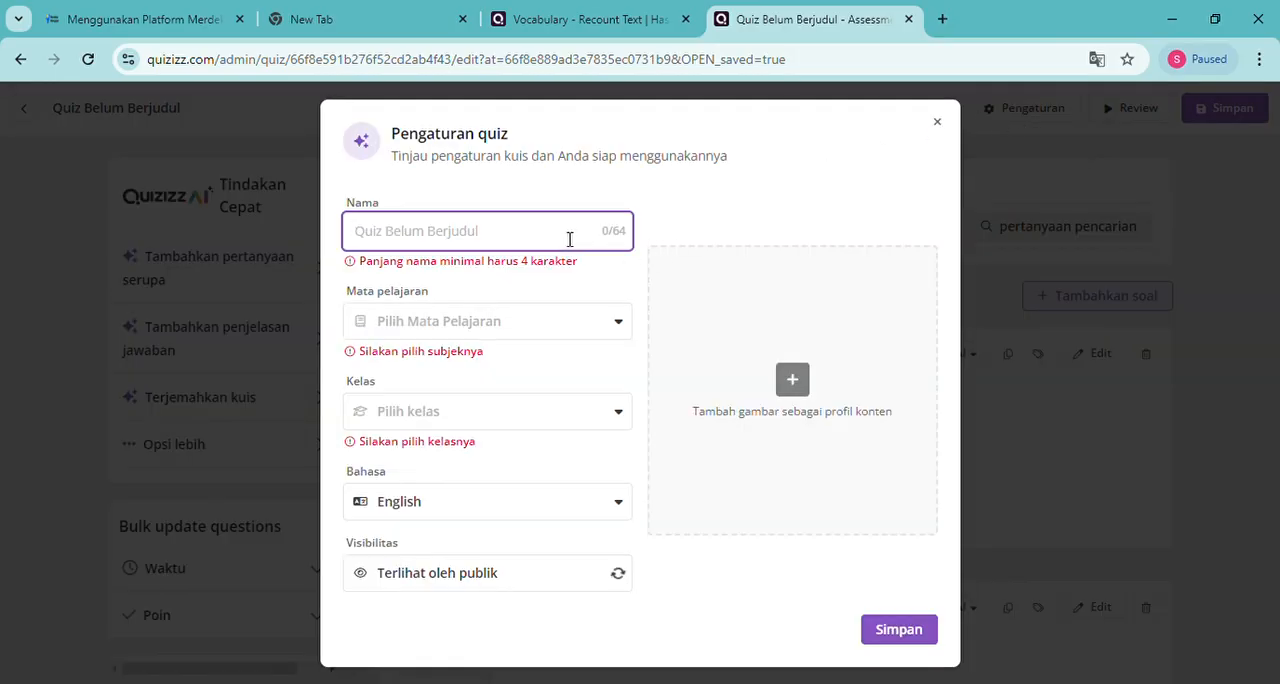
pyautogui.write('Vocabulary test - Recoun')
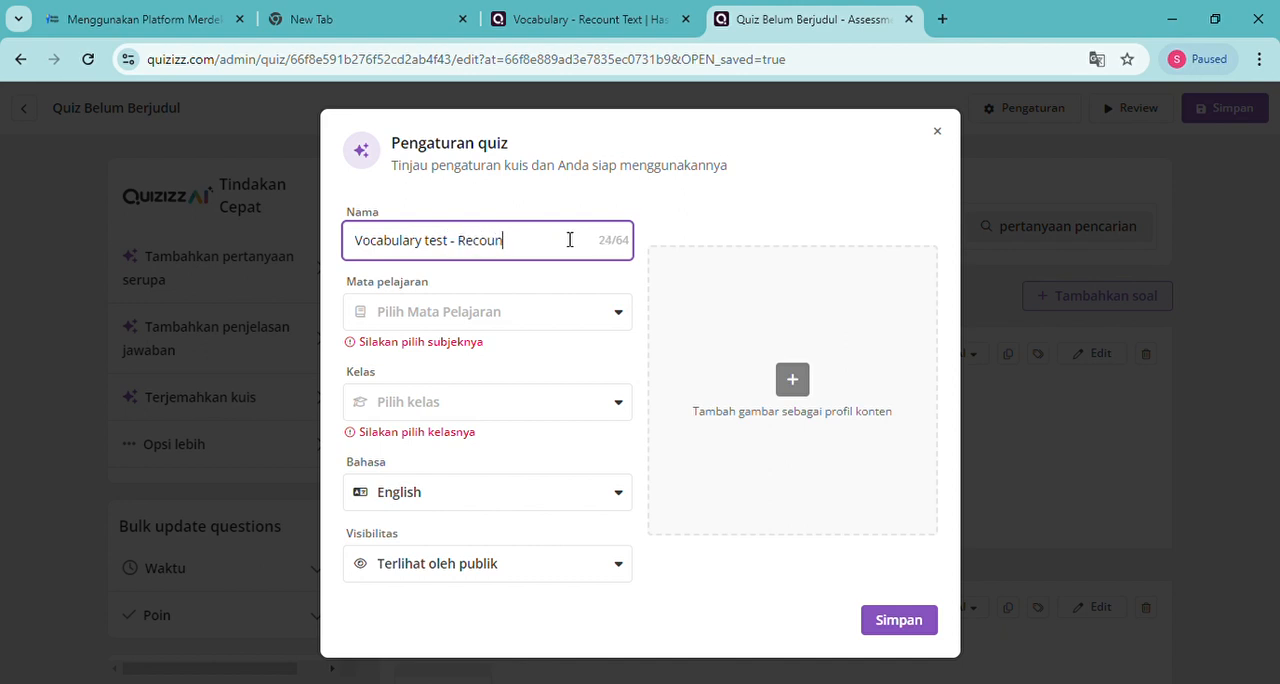
pyautogui.write('T')
pyautogui.press('BackSpace')
pyautogui.write('T')
# Set the quiz's subject to Bahasa Inggris and its grade to Kelas 10
pyautogui.click(503, 322)
pyautogui.click(484, 370)
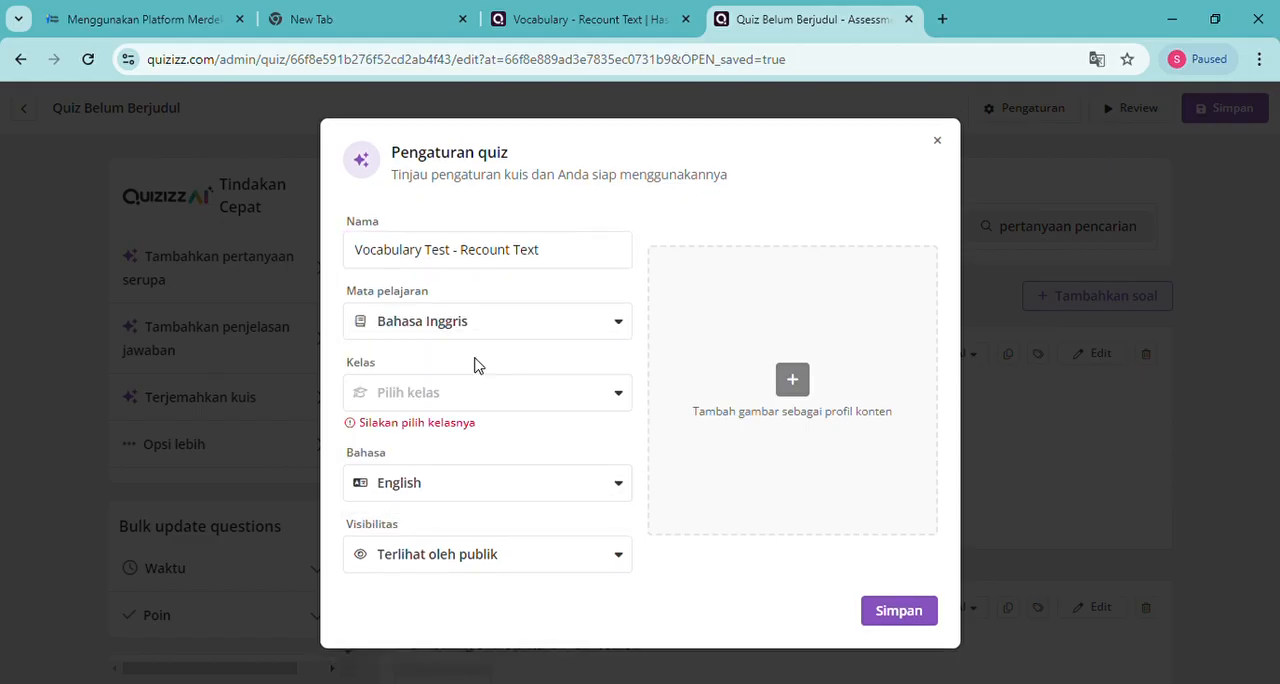
pyautogui.click(484, 402)
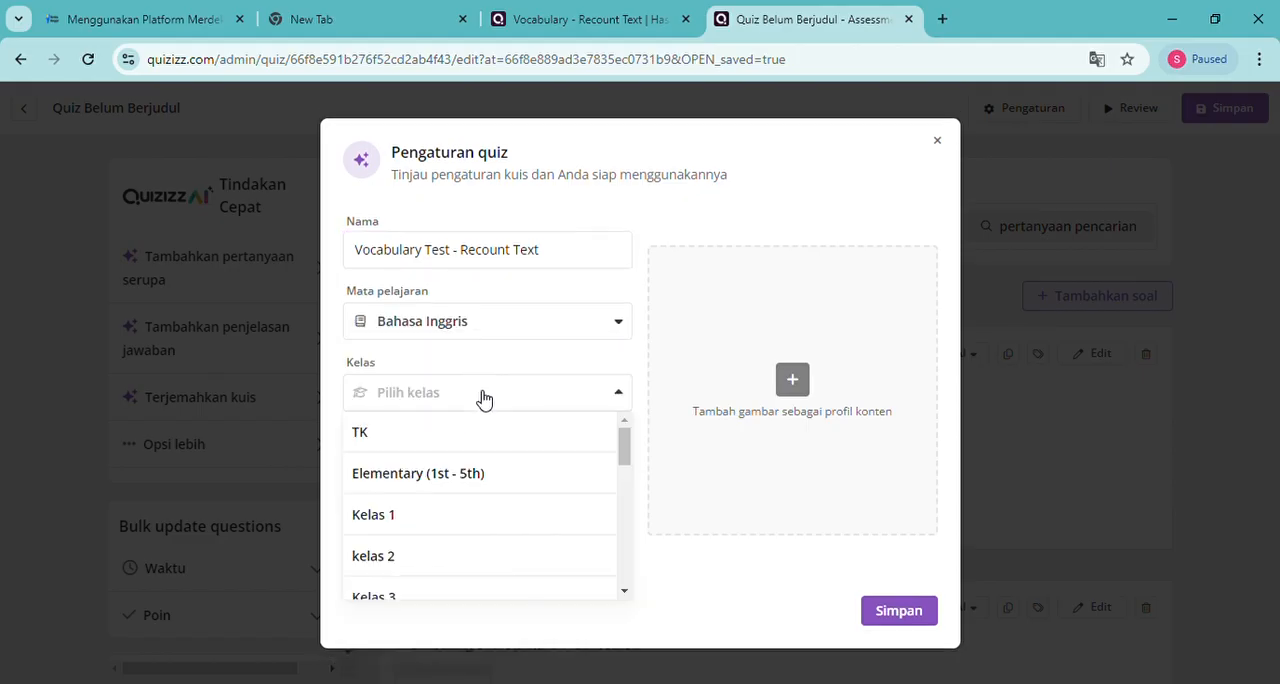
pyautogui.scroll(-5, 469, 498)
pyautogui.click(469, 502)
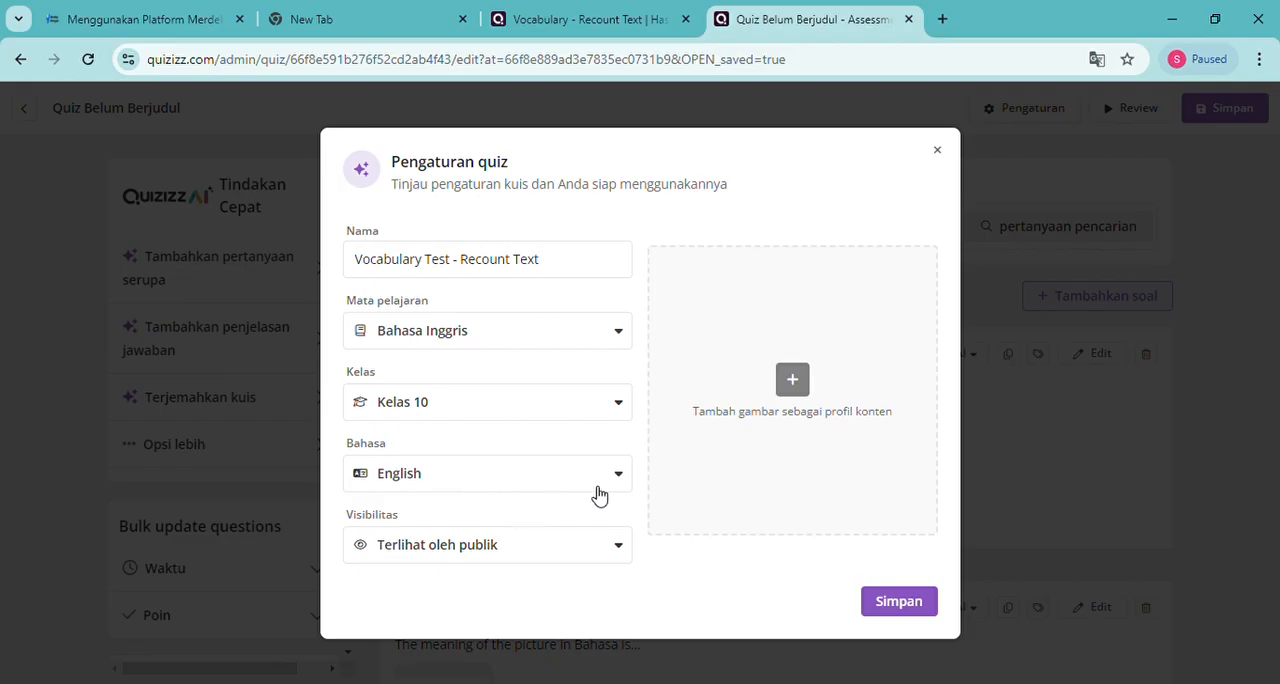
# Search for "sport event" images to add as the quiz's cover picture
pyautogui.click(792, 380)
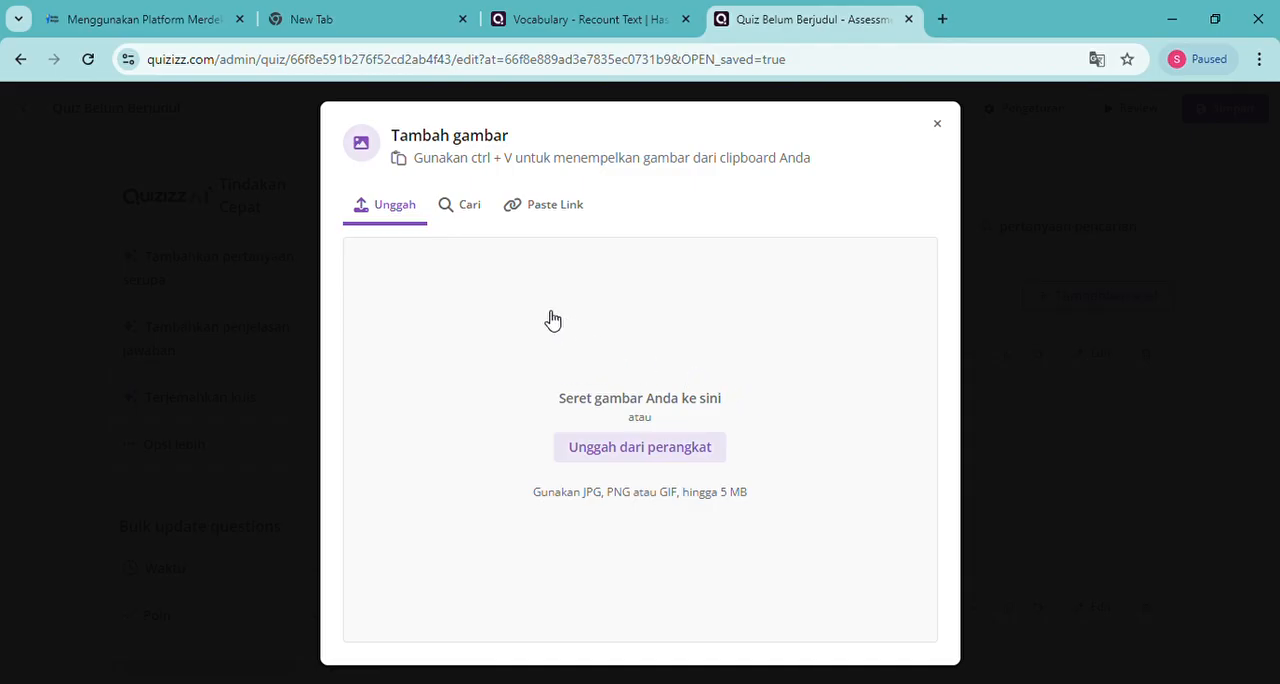
pyautogui.click(470, 205)
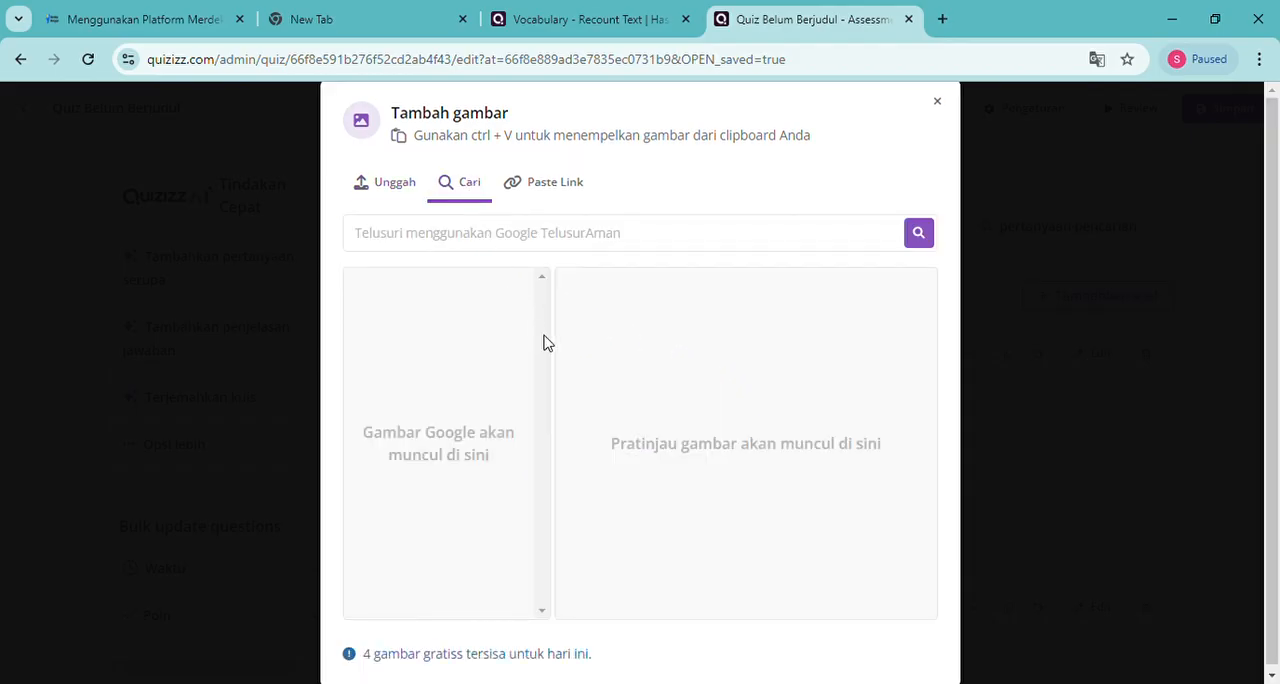
pyautogui.click(562, 244)
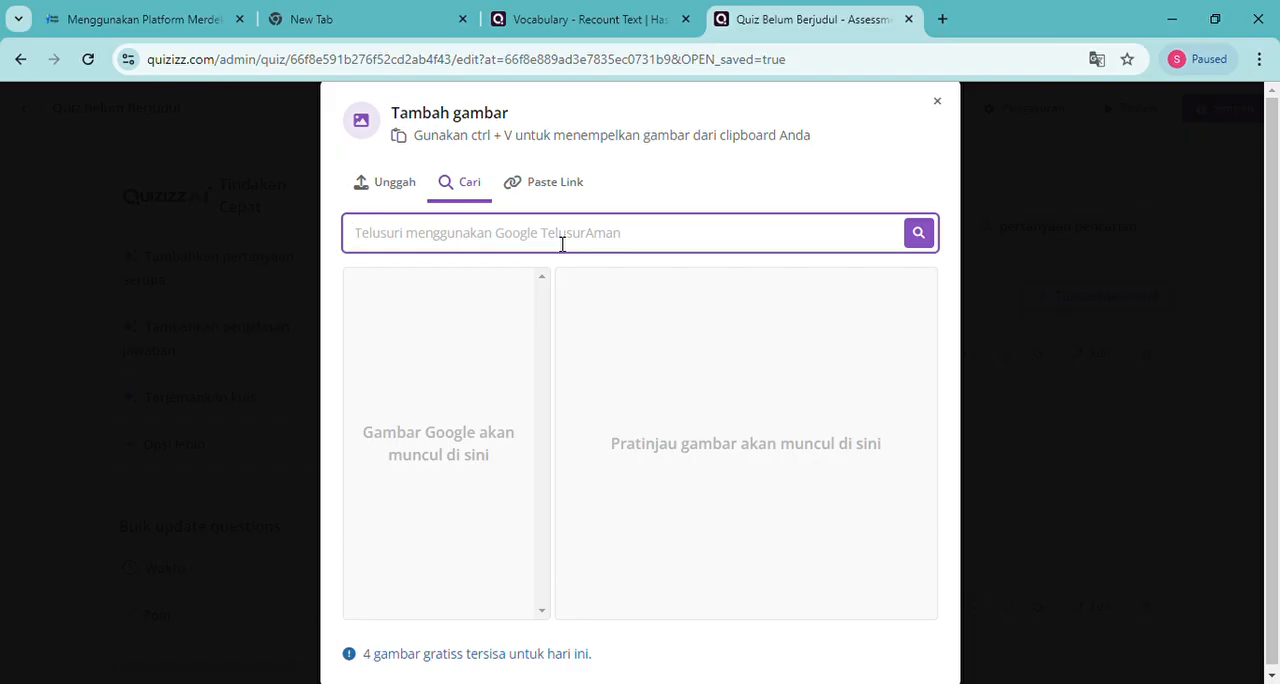
pyautogui.write('sport event')
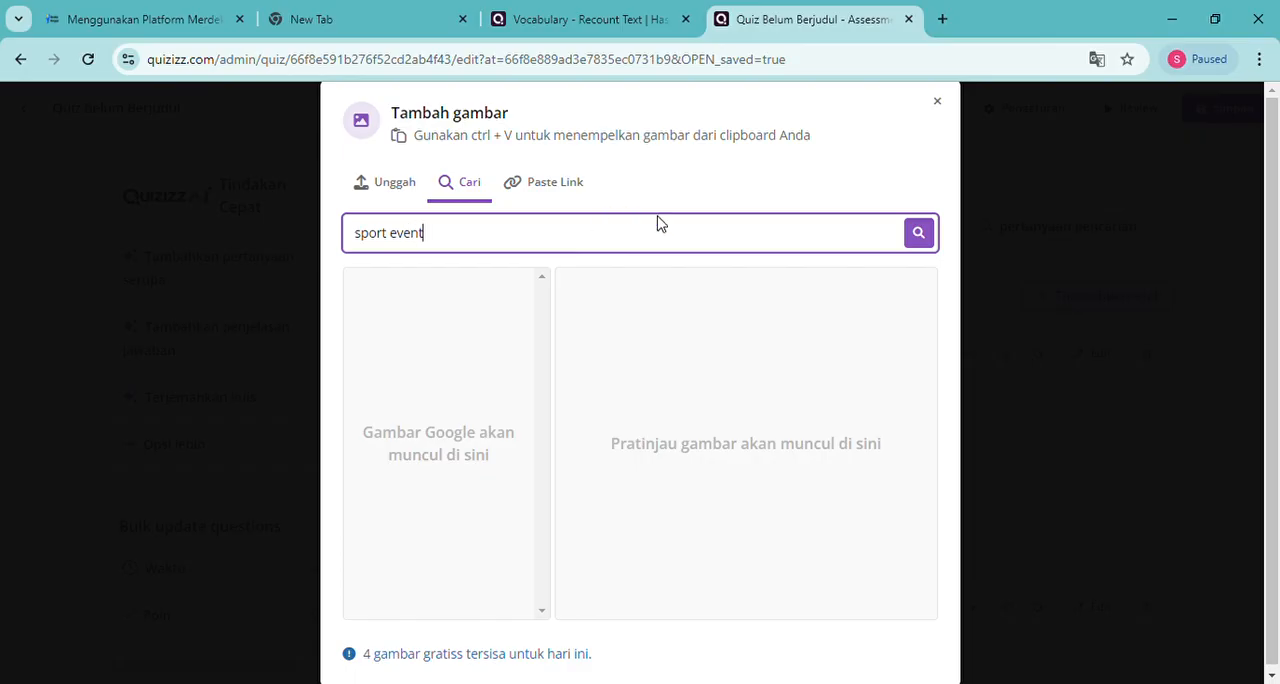
pyautogui.click(920, 234)
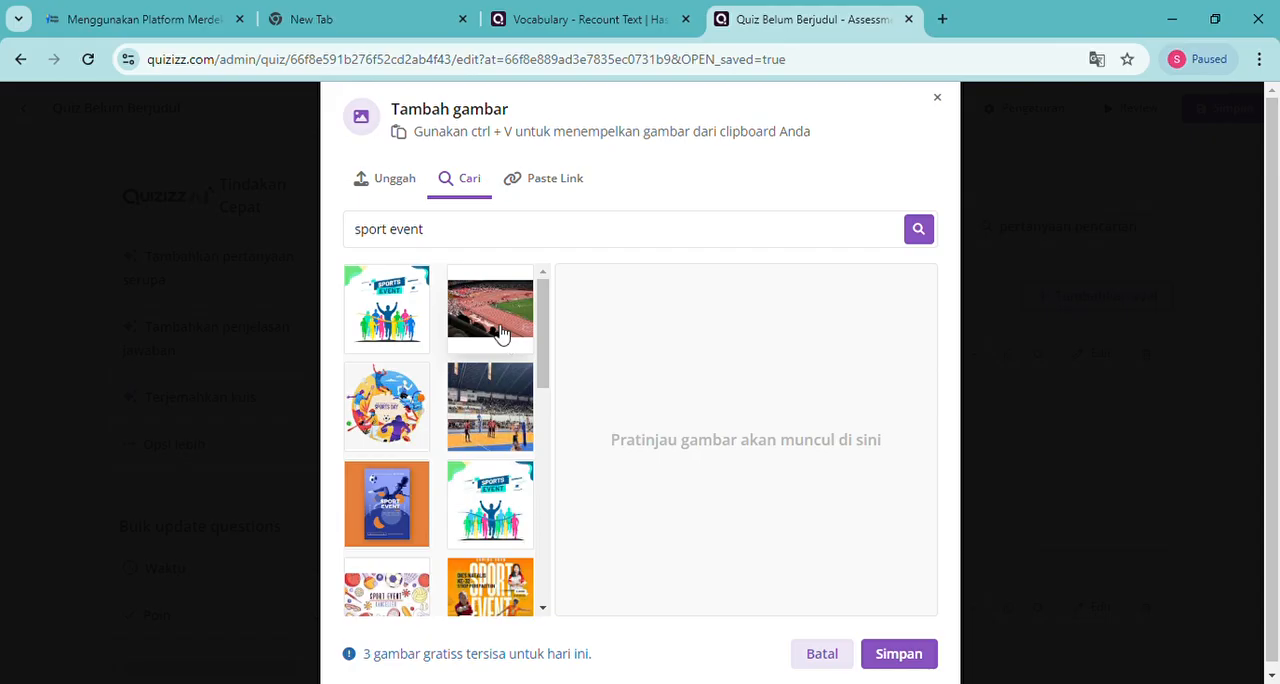
# Choose the stadium running-track photo, crop a thin strip off its lower edge, and save it as the cover image
pyautogui.click(498, 330)
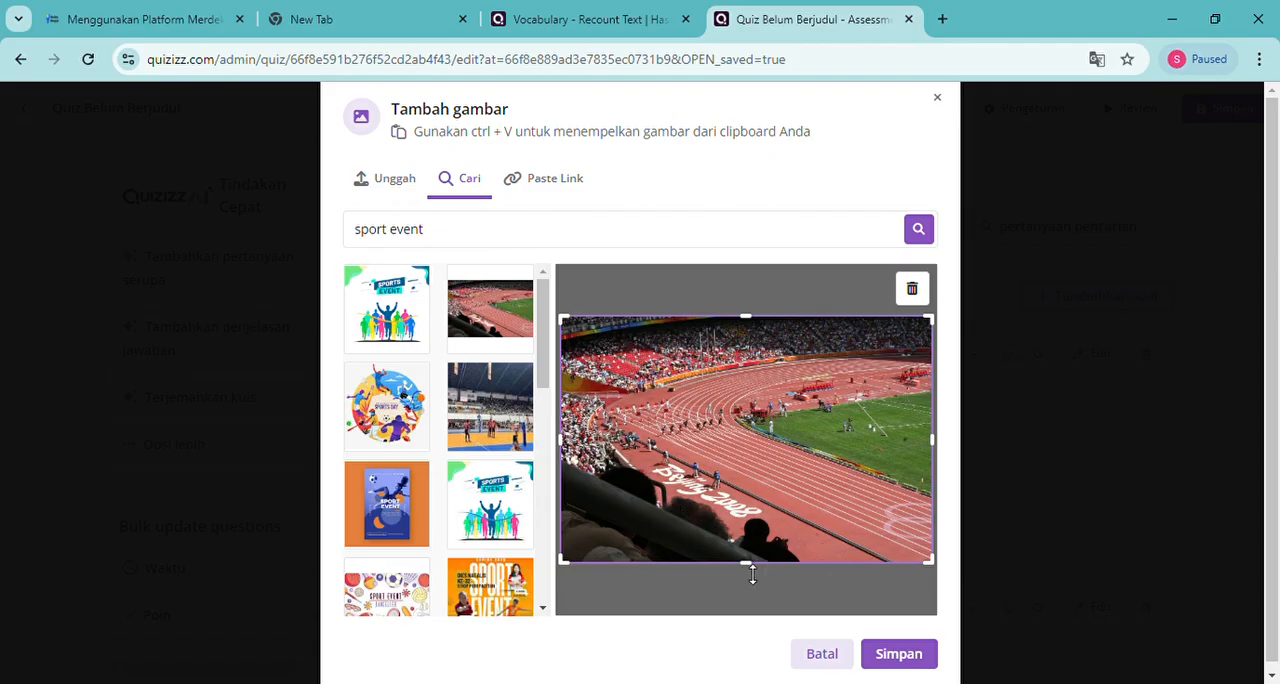
pyautogui.moveTo(752, 572); pyautogui.dragTo(748, 556)
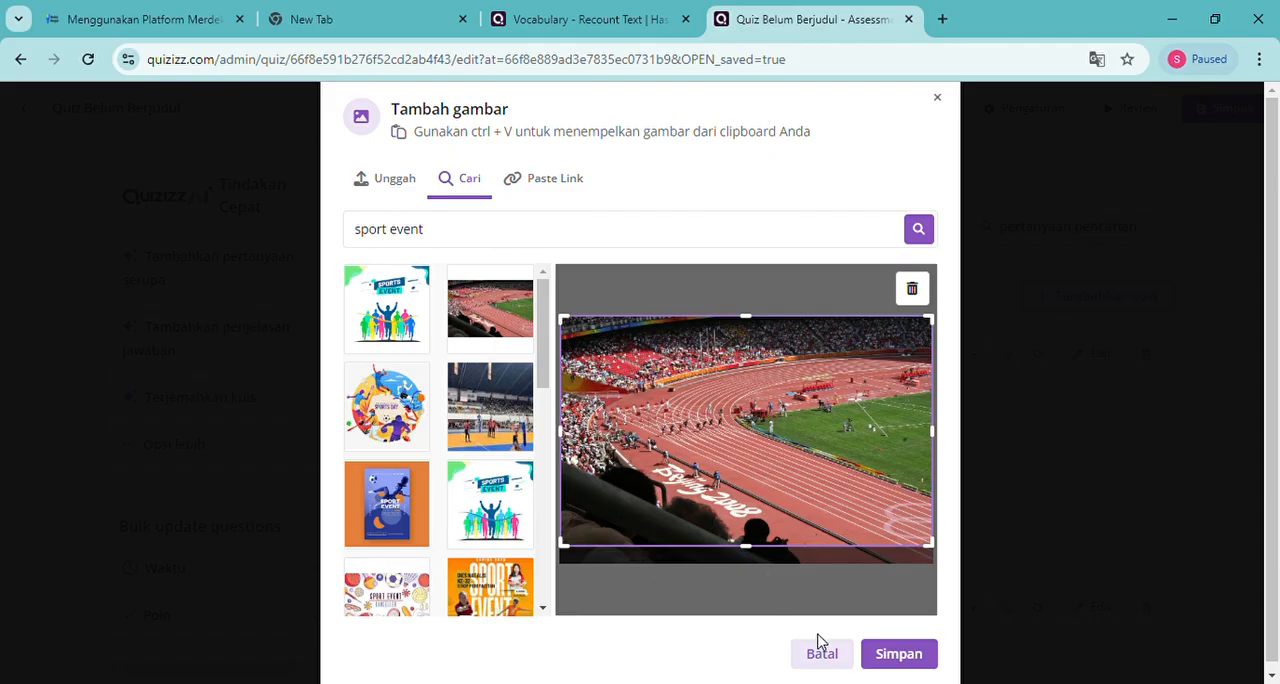
pyautogui.click(914, 672)
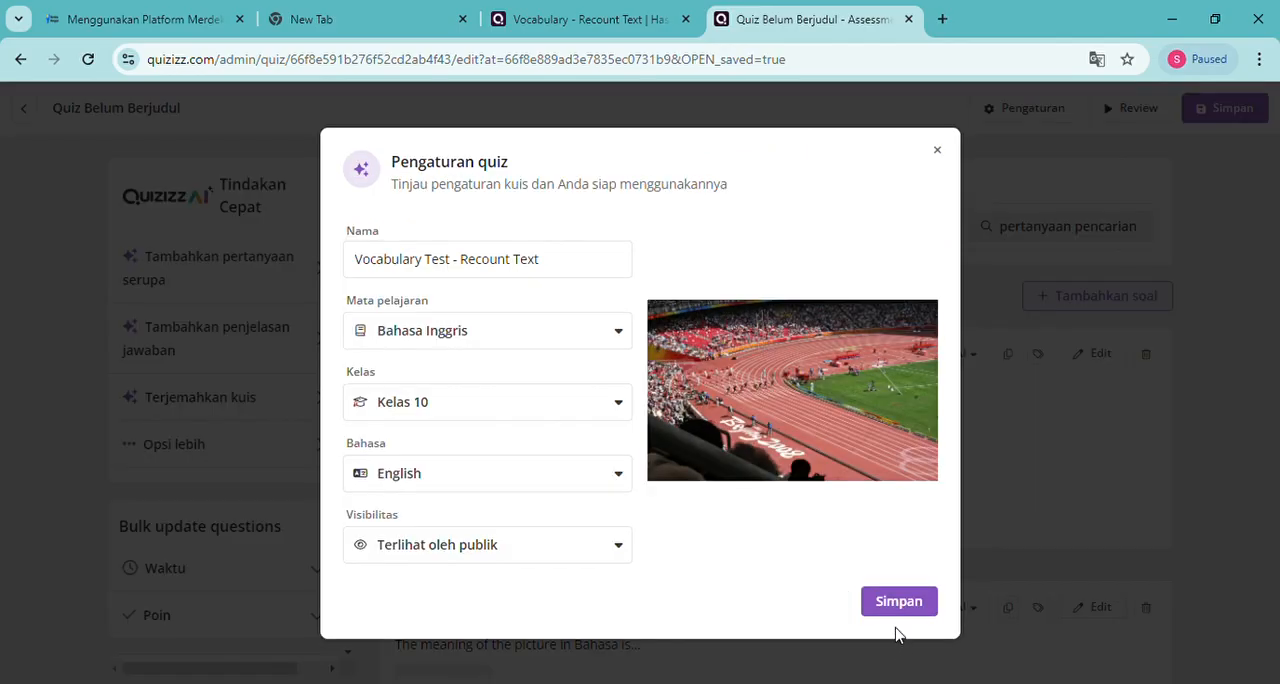
# Check the visibility options, keep Terlihat oleh publik, and save the quiz settings
pyautogui.click(618, 547)
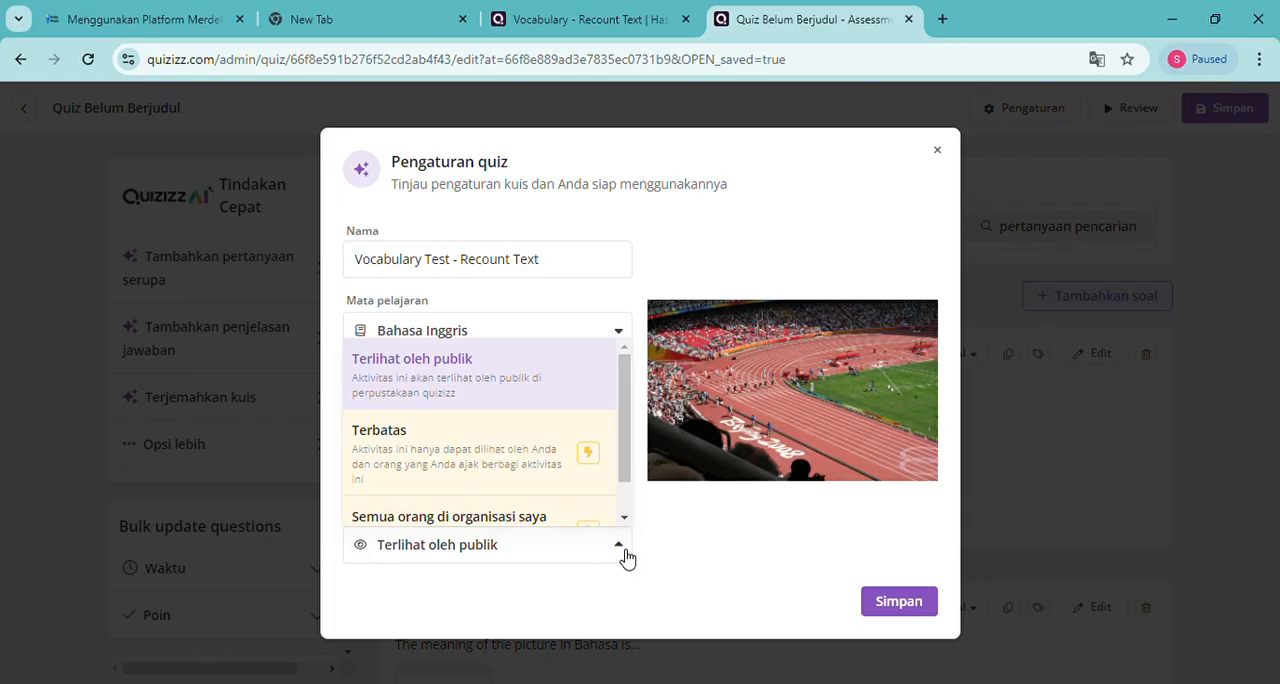
pyautogui.click(626, 556)
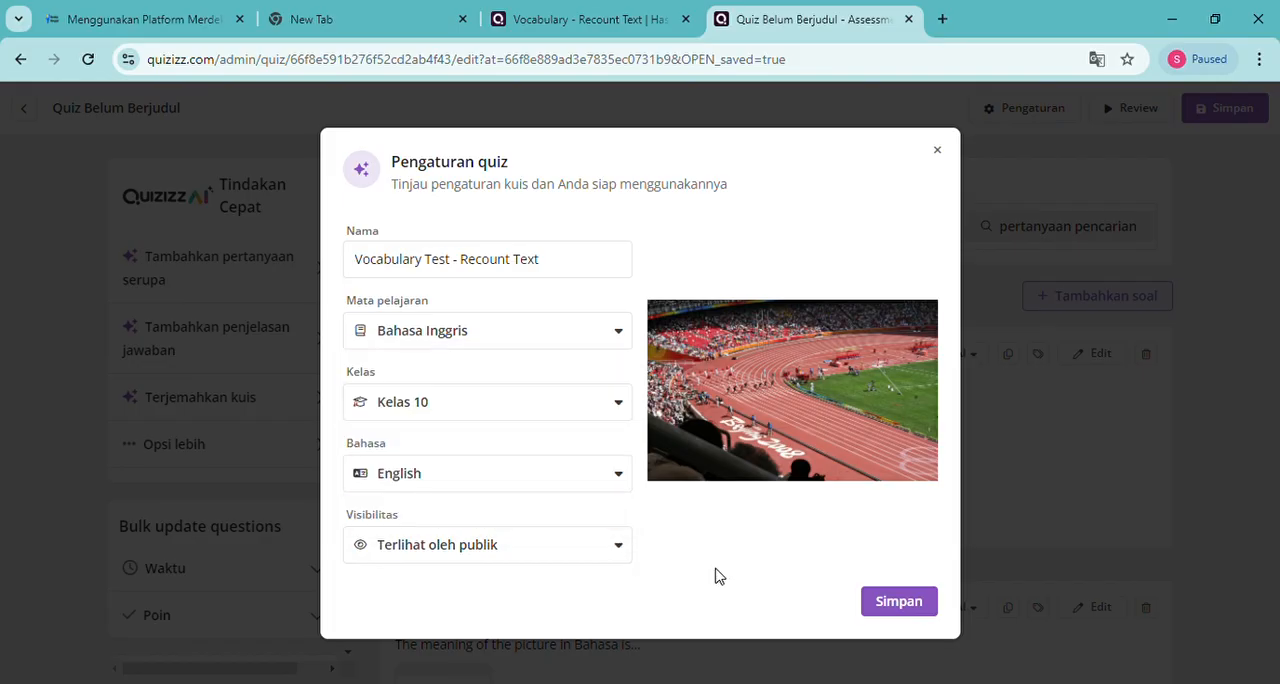
pyautogui.click(881, 609)
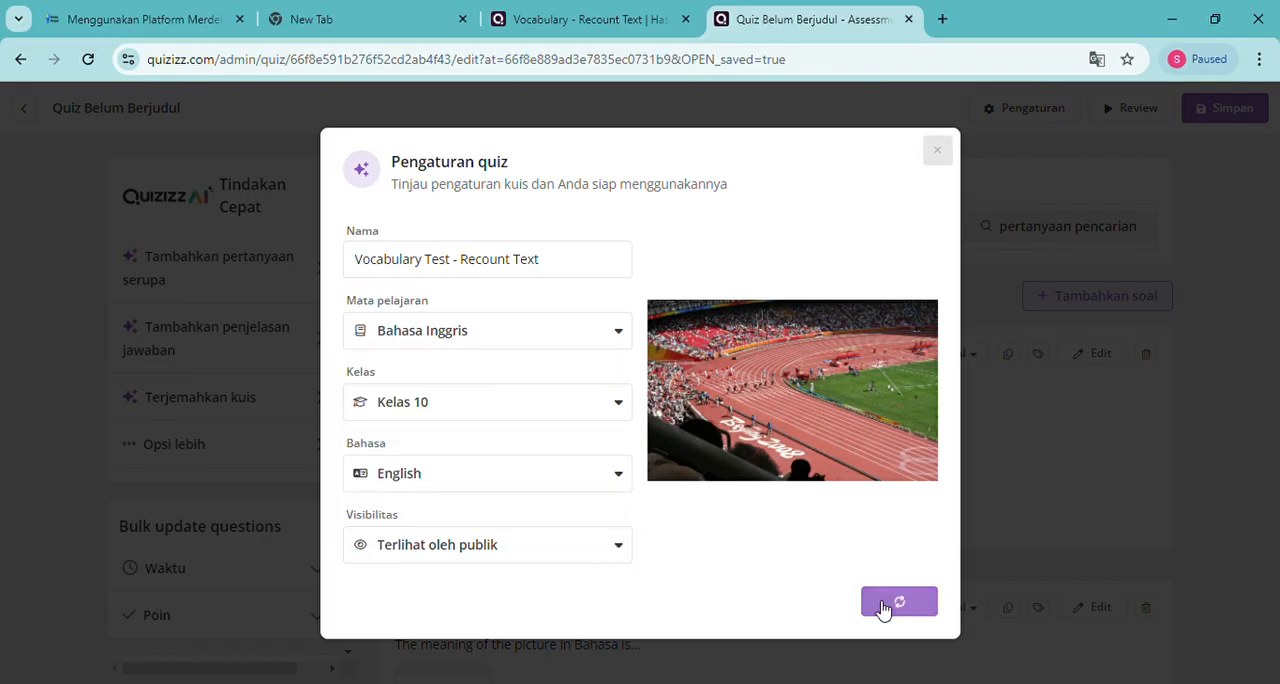
# Look over the time limits and points of the quiz's questions and the bulk-update time options
pyautogui.scroll(-1, 626, 512)
pyautogui.scroll(-3, 628, 511)
pyautogui.scroll(4, 628, 511)
pyautogui.scroll(-4, 628, 511)
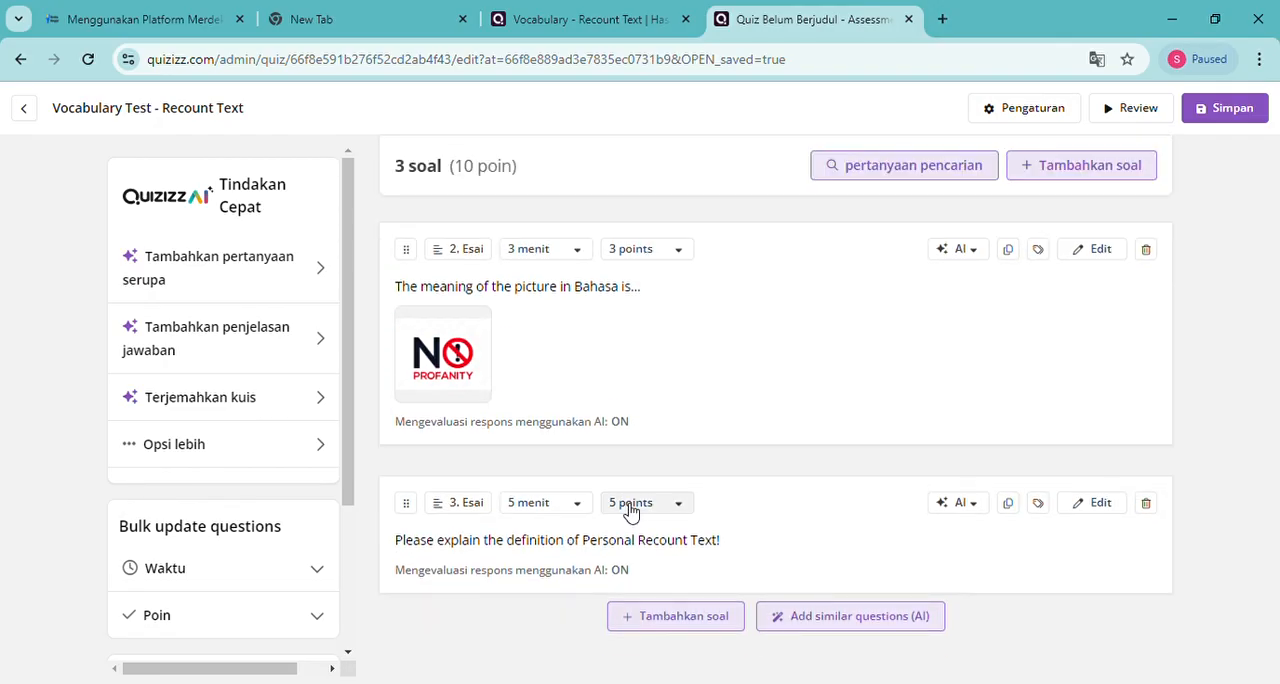
pyautogui.scroll(4, 624, 510)
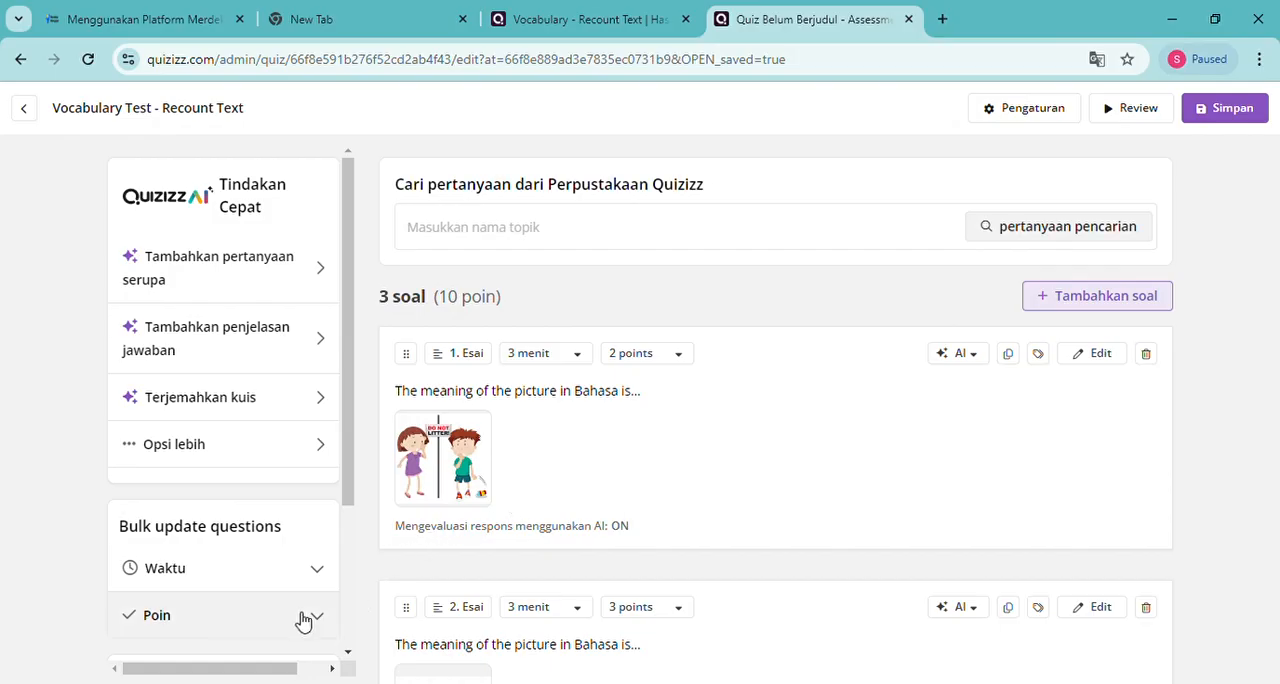
pyautogui.click(320, 578)
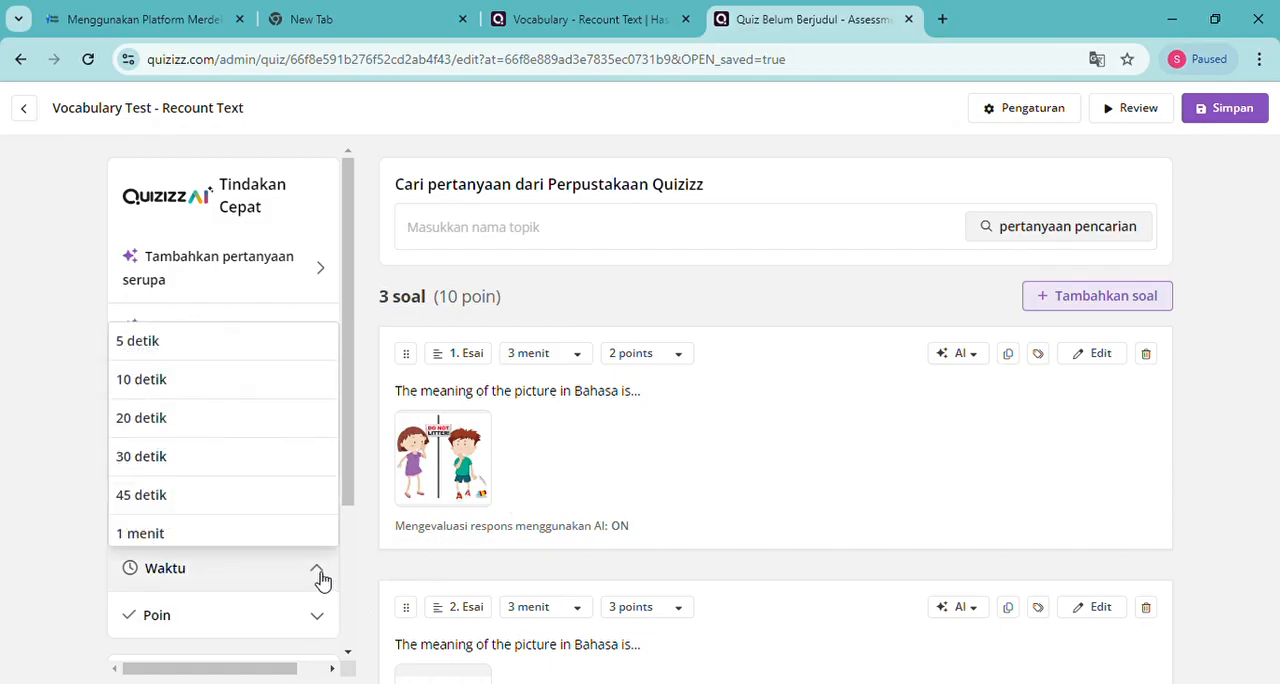
pyautogui.scroll(-1, 282, 533)
pyautogui.scroll(1, 284, 535)
pyautogui.click(321, 572)
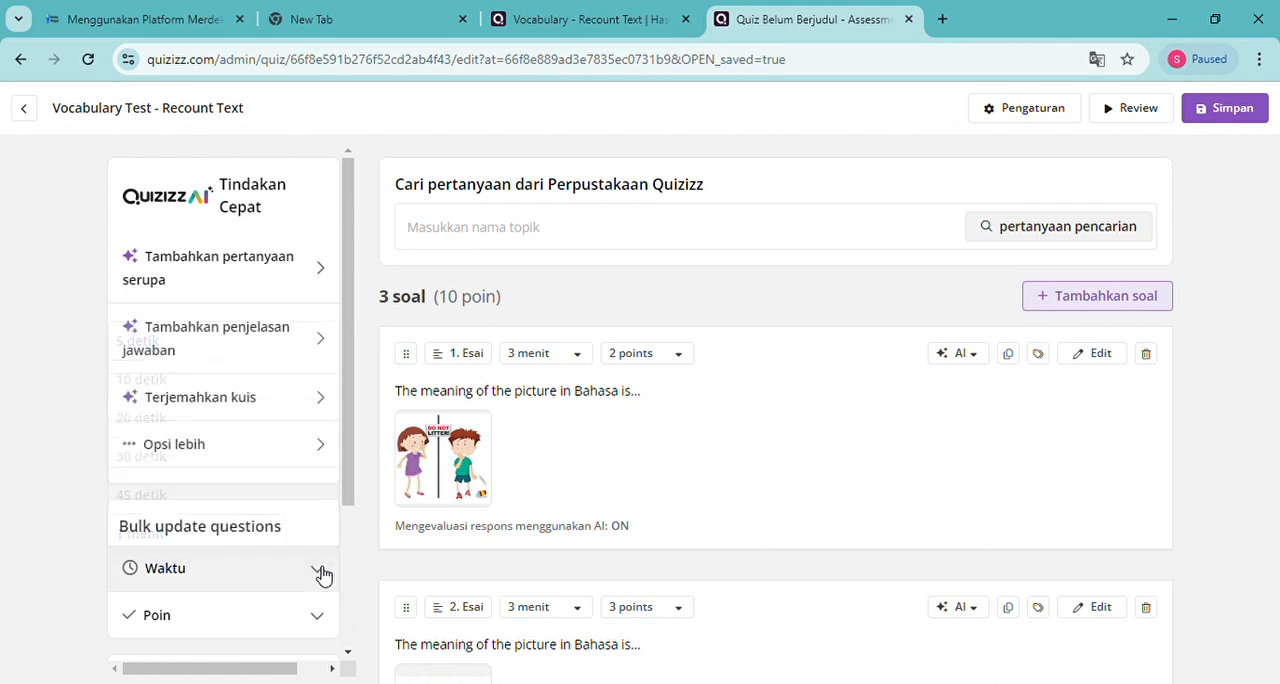
pyautogui.scroll(-4, 752, 498)
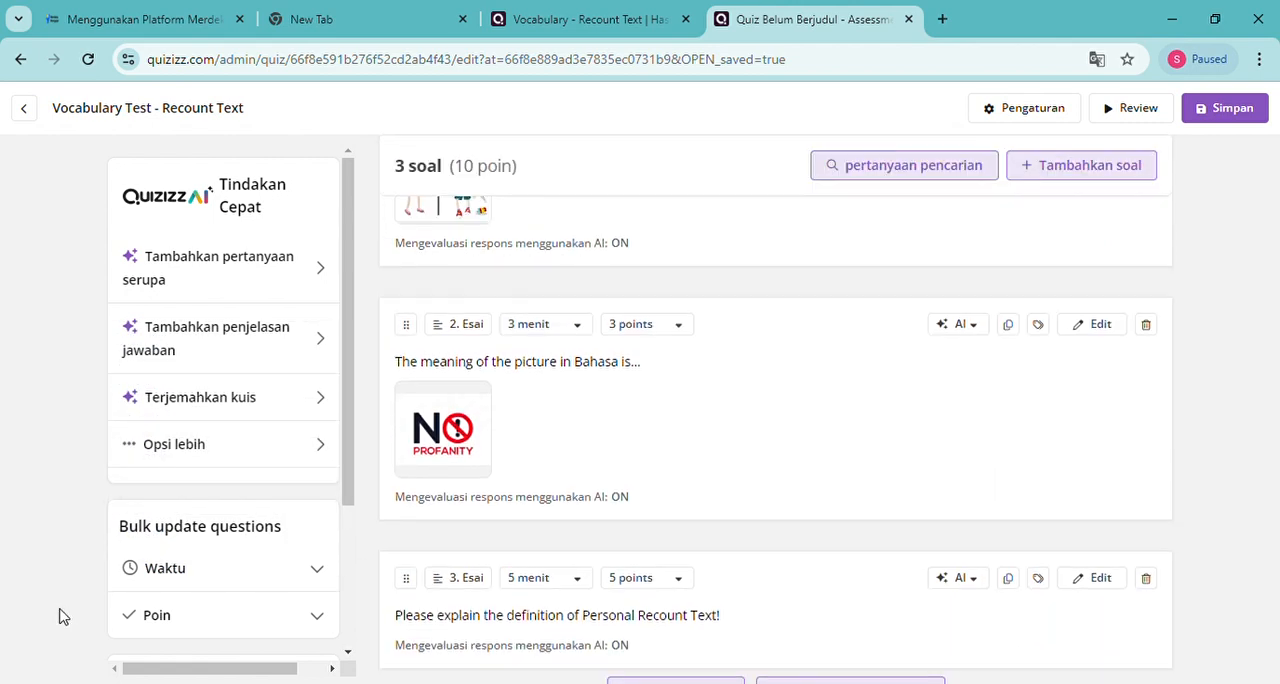
pyautogui.scroll(-2, 257, 614)
pyautogui.scroll(4, 717, 480)
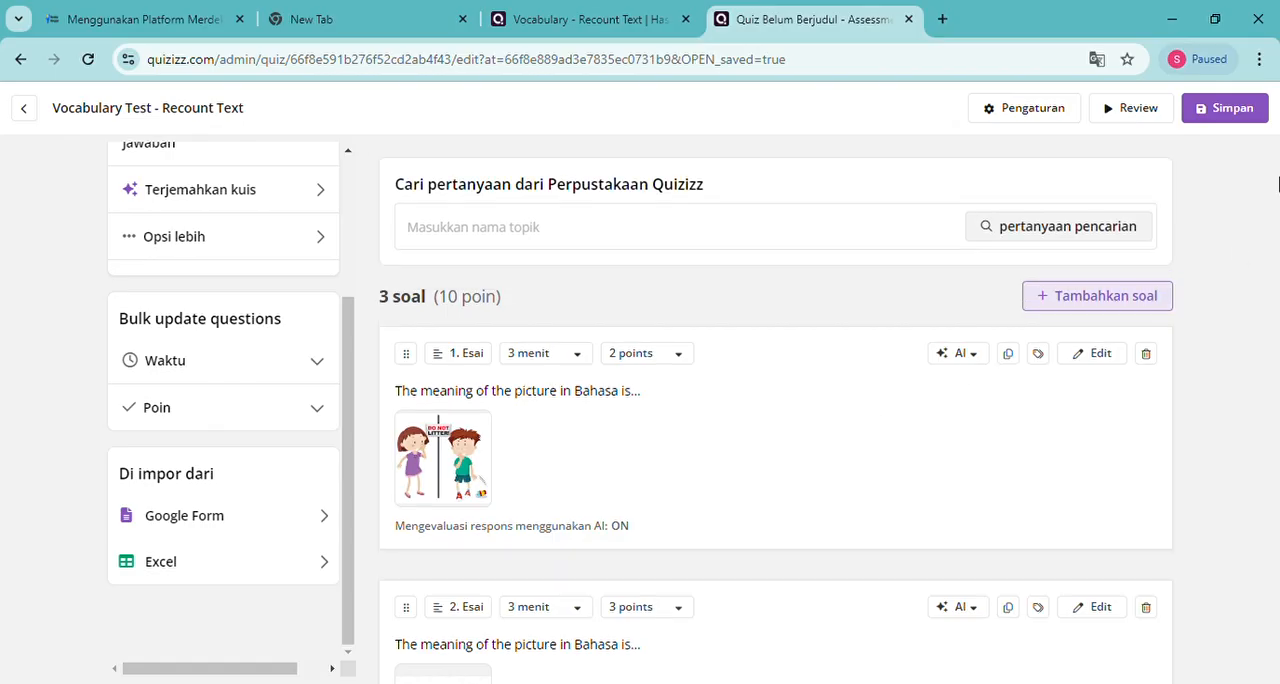
# Publish the quiz and look over its questions on the quiz overview page
pyautogui.click(1259, 123)
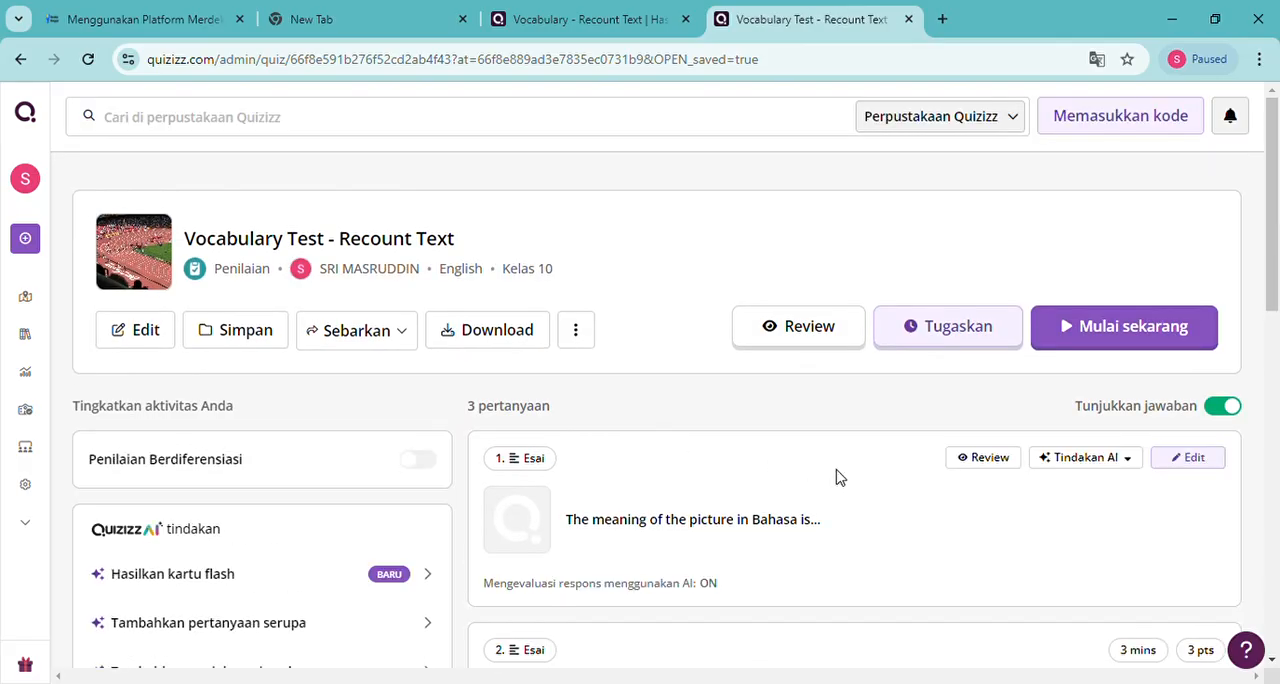
pyautogui.scroll(-3, 838, 481)
pyautogui.scroll(-3, 838, 481)
pyautogui.scroll(5, 838, 481)
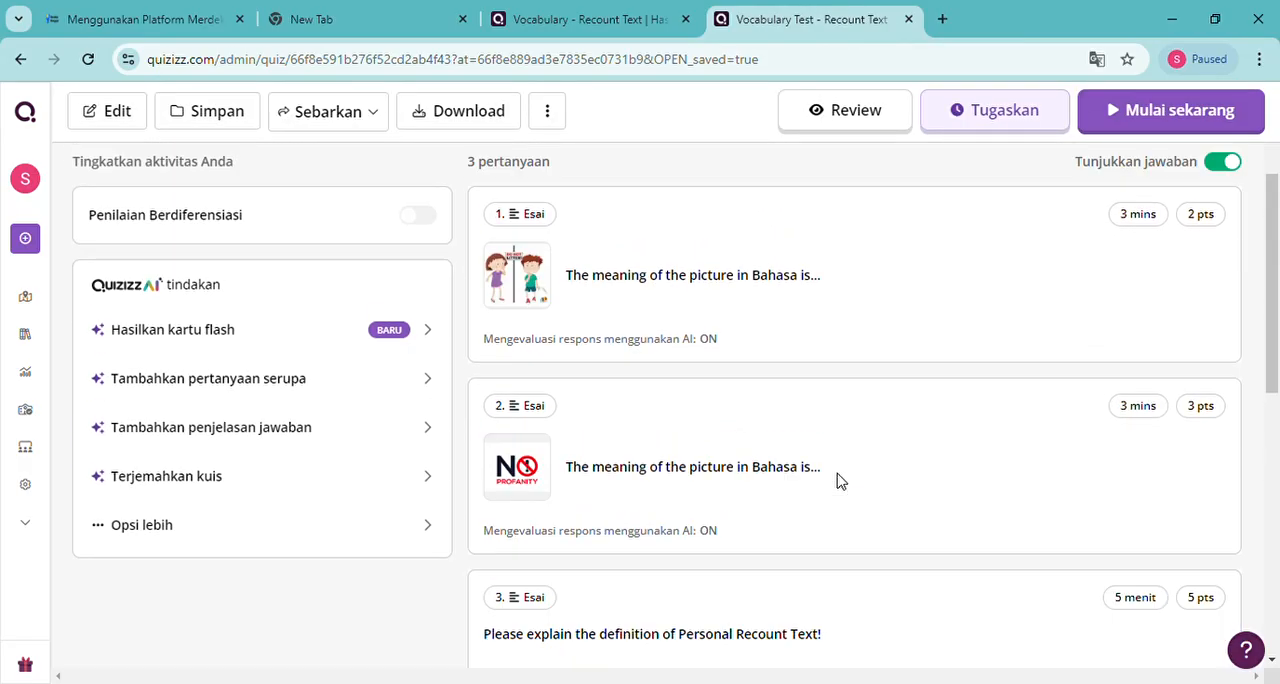
pyautogui.scroll(-3, 838, 481)
pyautogui.scroll(1, 838, 481)
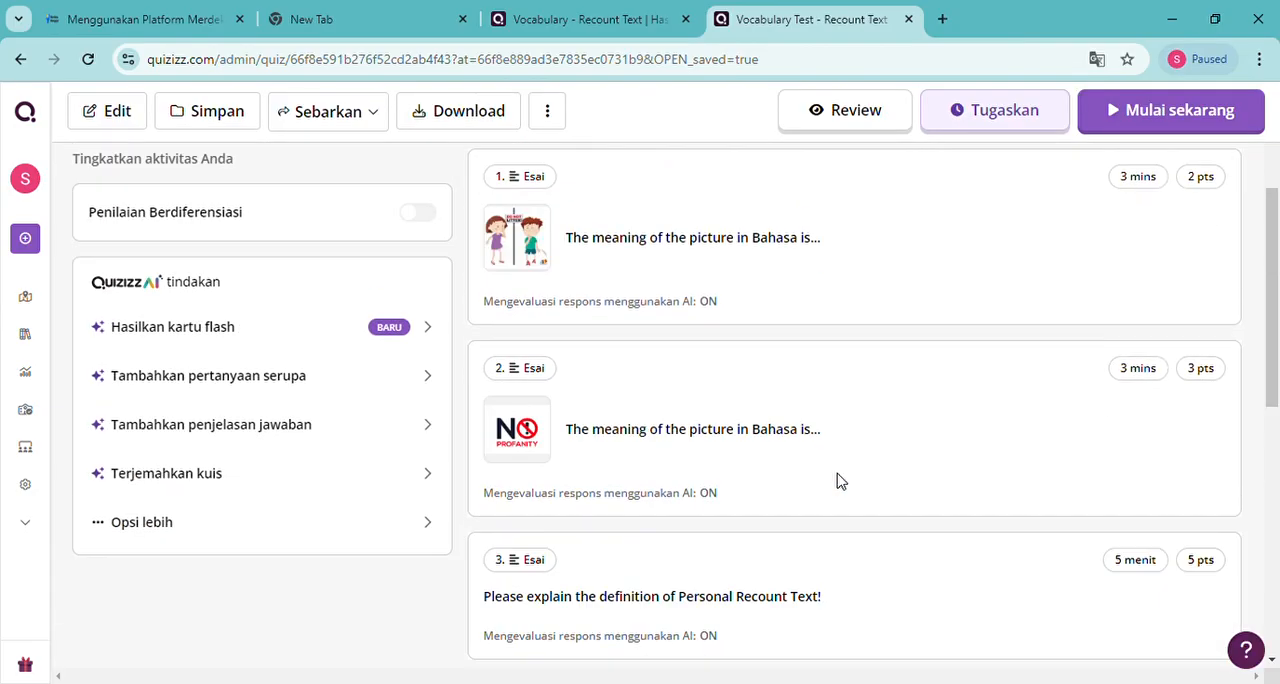
pyautogui.scroll(4, 838, 481)
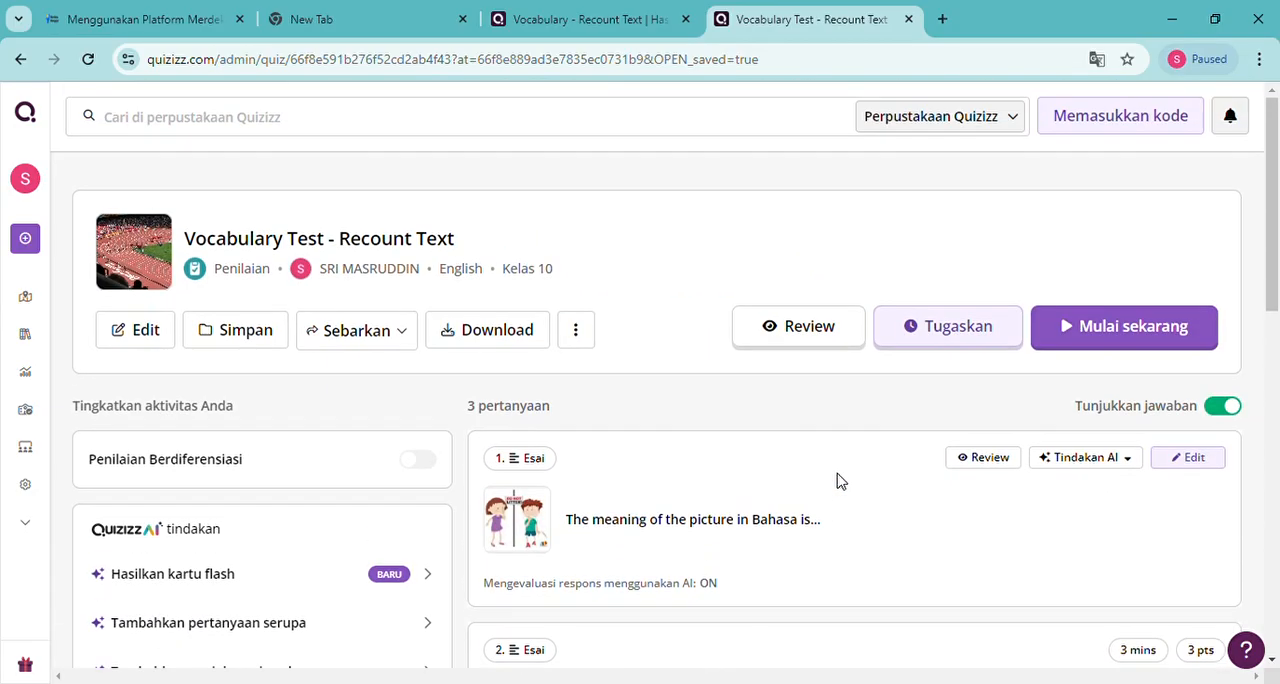
# Preview the quiz as a student and answer the "Do not litter" question with "buang sampah pada tempatnya"
pyautogui.click(799, 333)
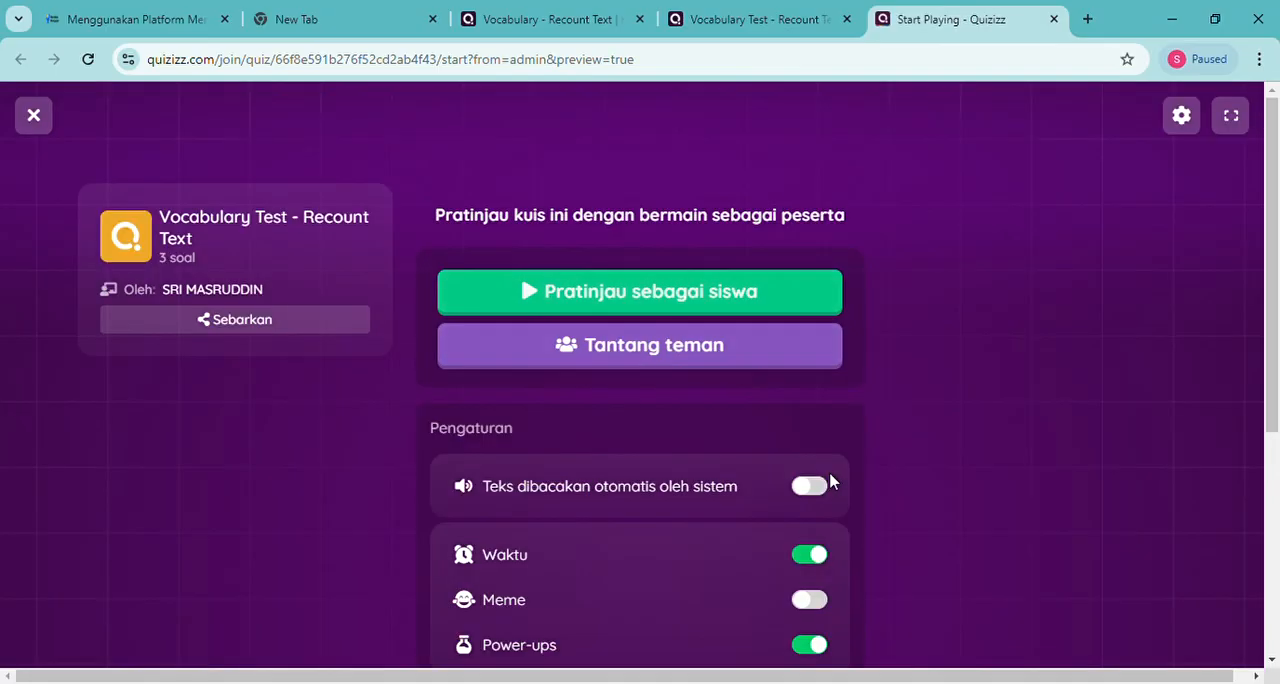
pyautogui.click(594, 291)
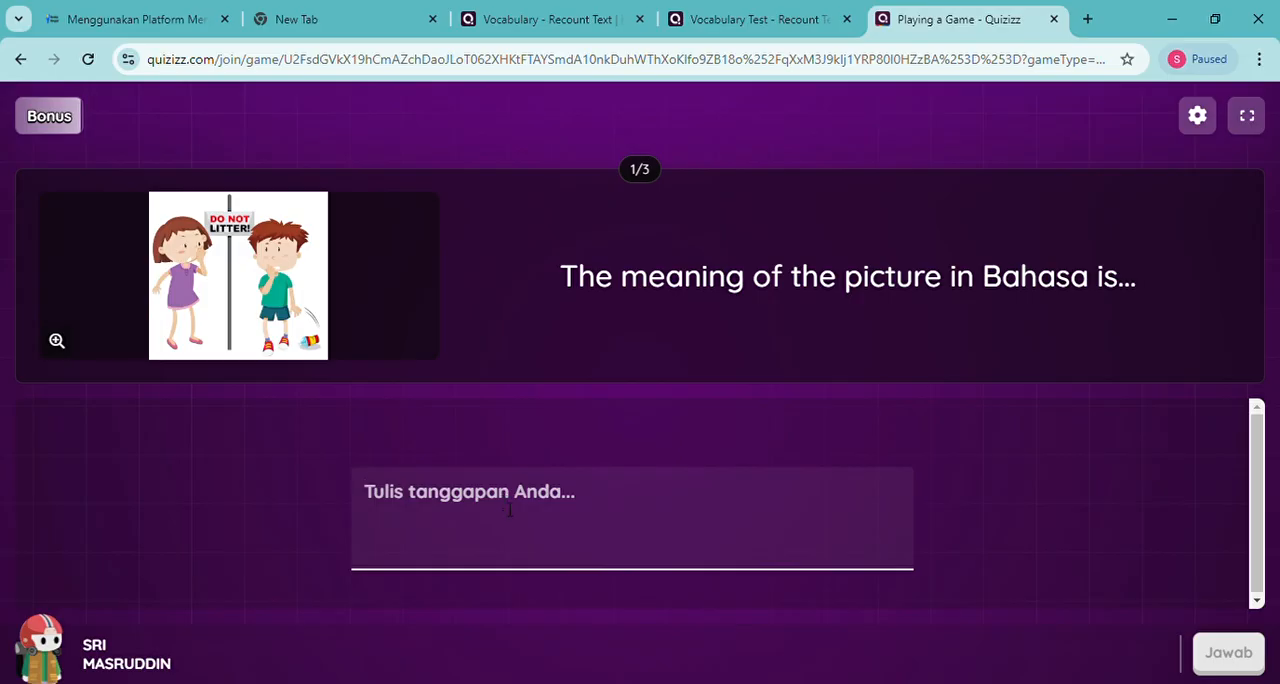
pyautogui.write('buang')
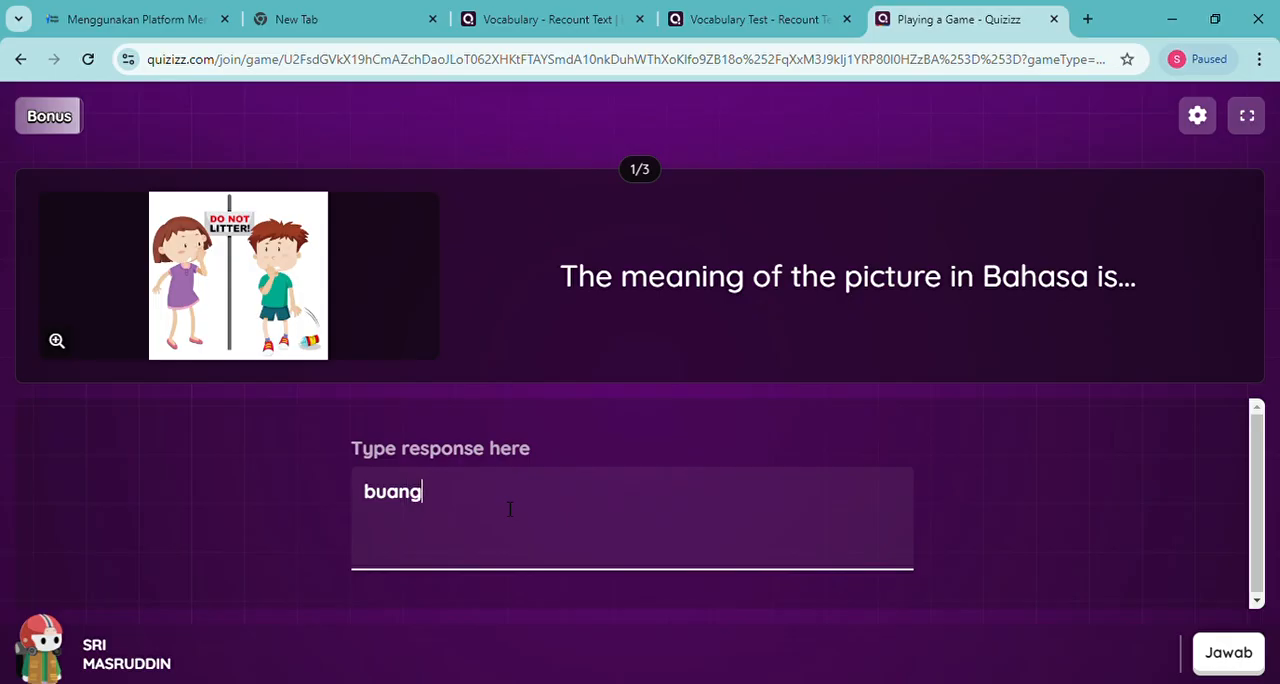
pyautogui.write(' sampah pada tempatnya')
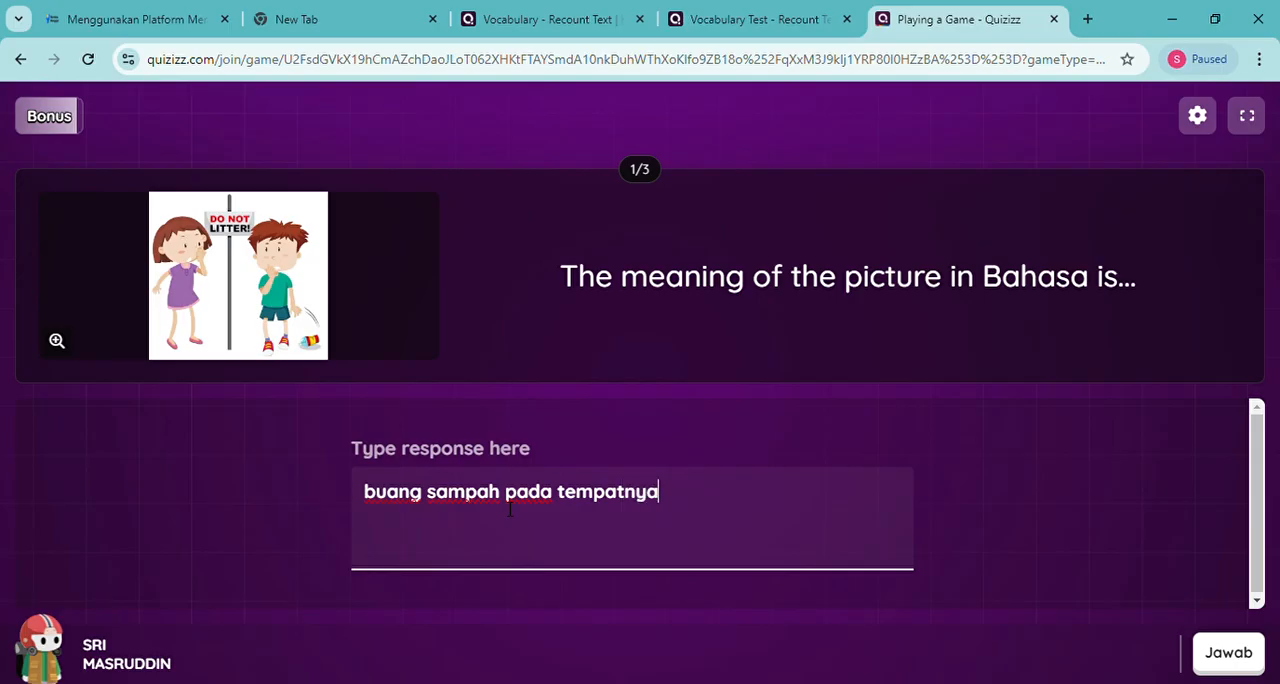
pyautogui.click(1235, 662)
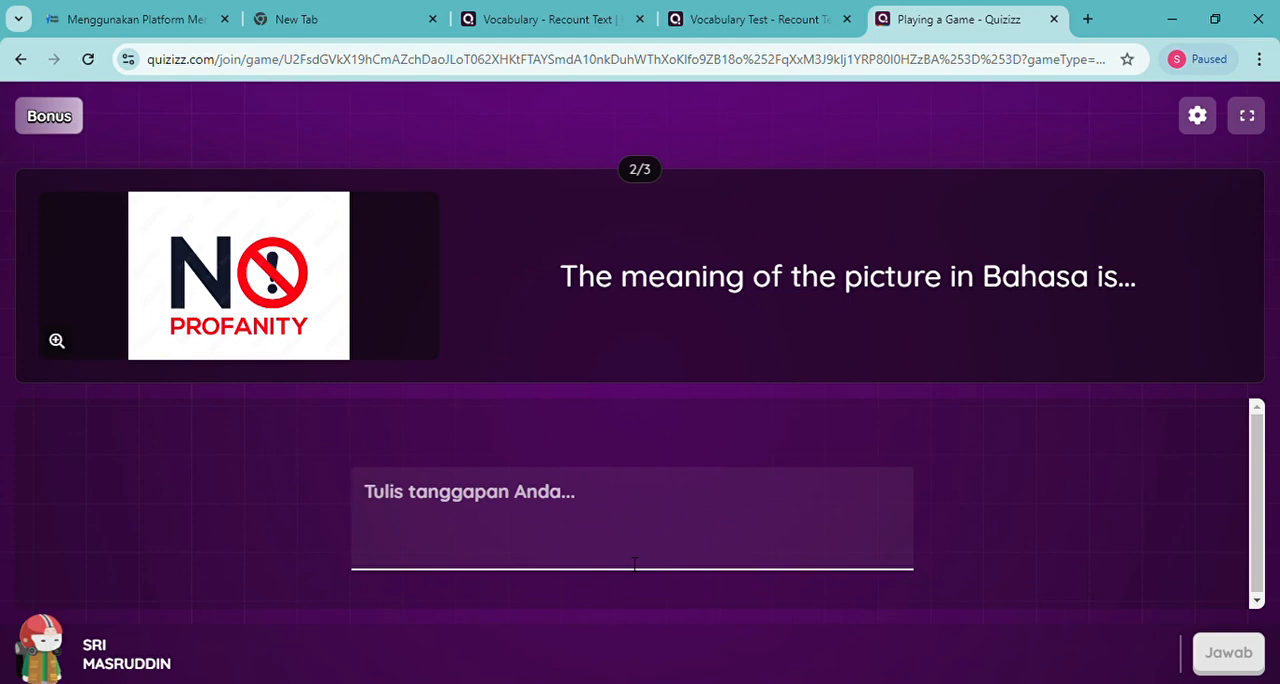
# Answer the "No profanity" picture question with "tidak boleh berkata kotor" and submit it
pyautogui.click(633, 557)
pyautogui.write('tidak ')
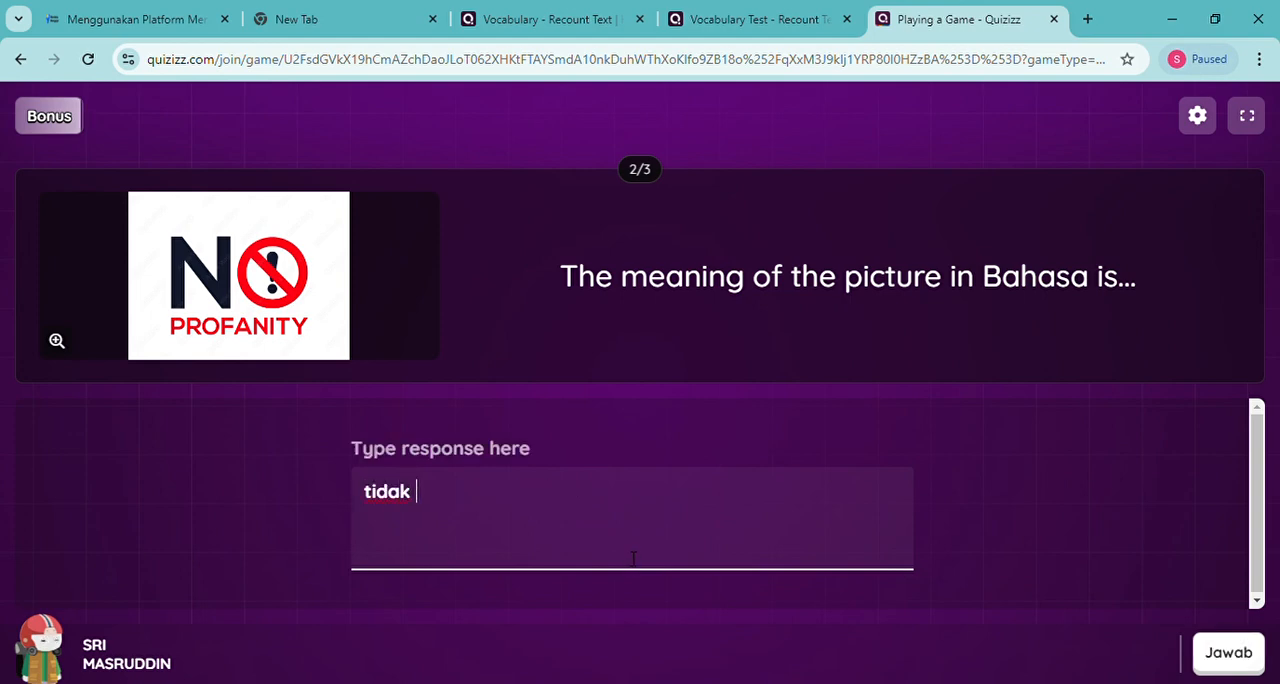
pyautogui.write('boleh be')
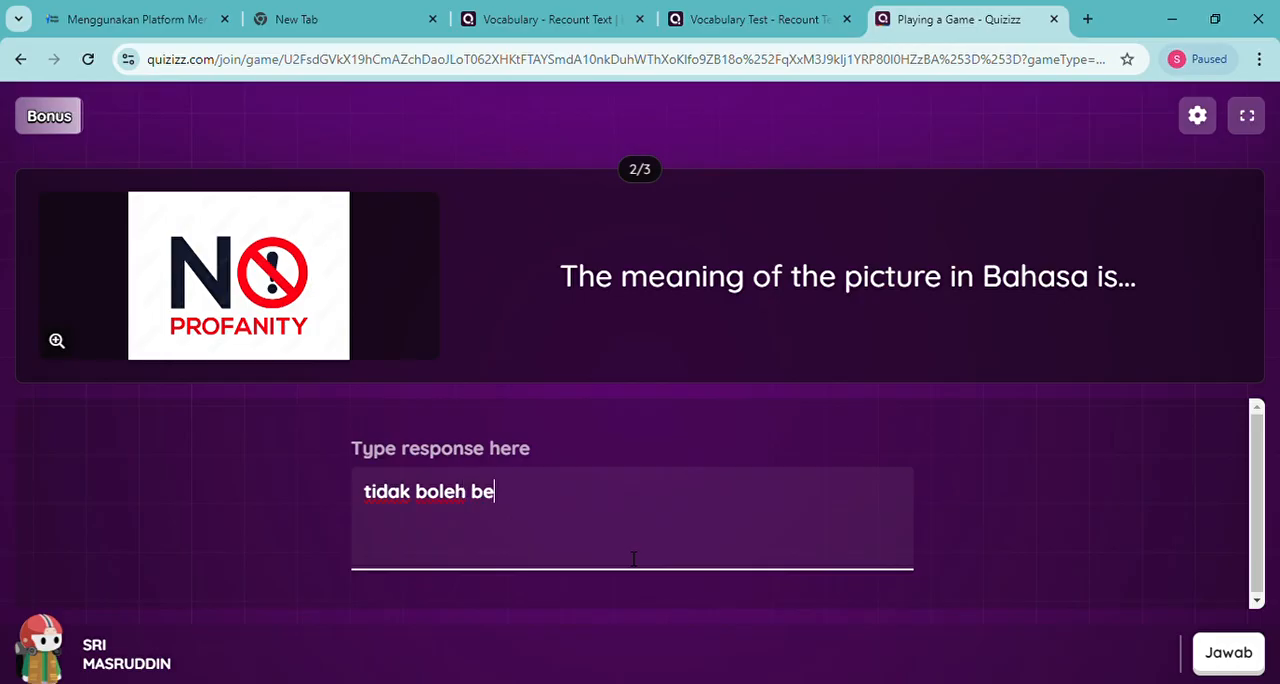
pyautogui.write('rkata kotor')
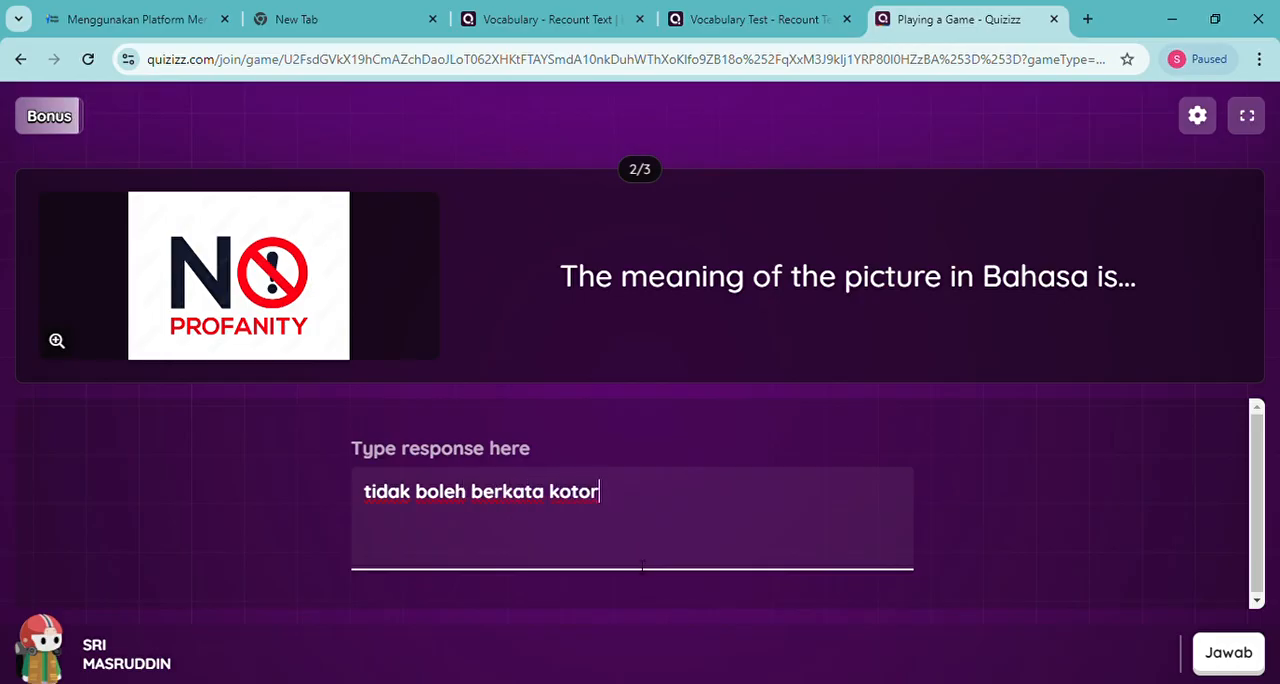
pyautogui.click(1217, 660)
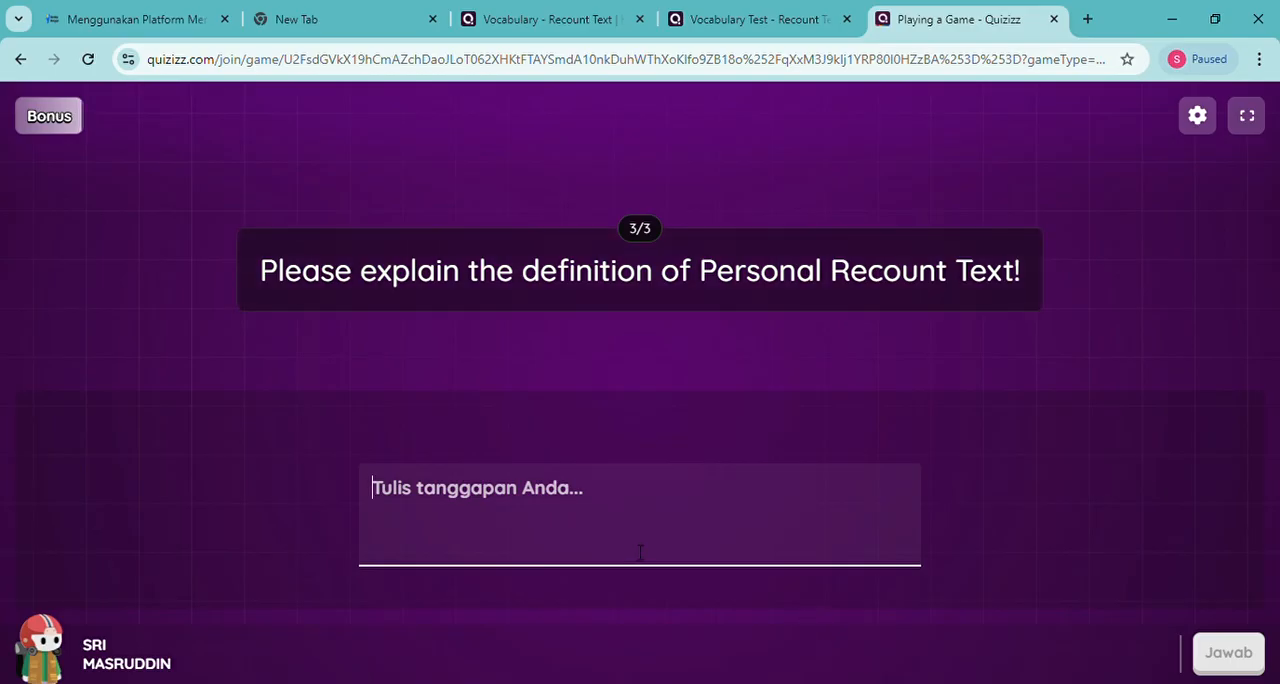
# Answer the Personal Recount Text definition question with "saya tidak tahu" and submit it
pyautogui.write('saya tidak tahu')
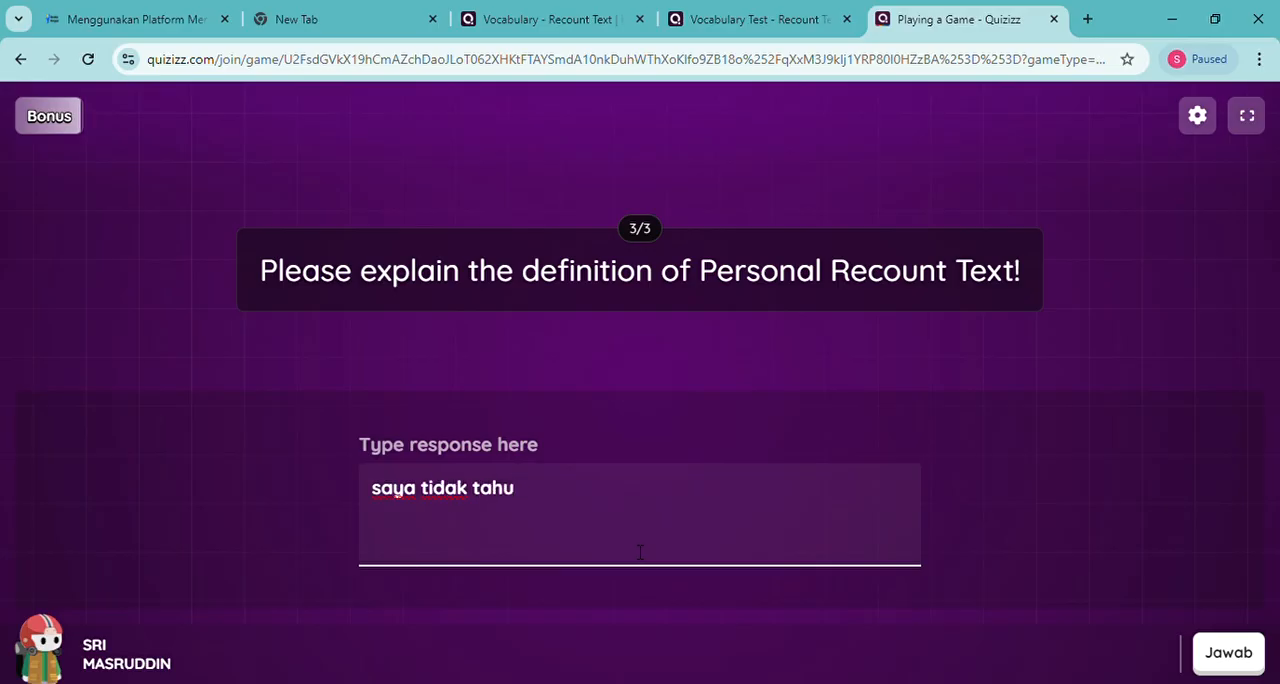
pyautogui.click(1226, 652)
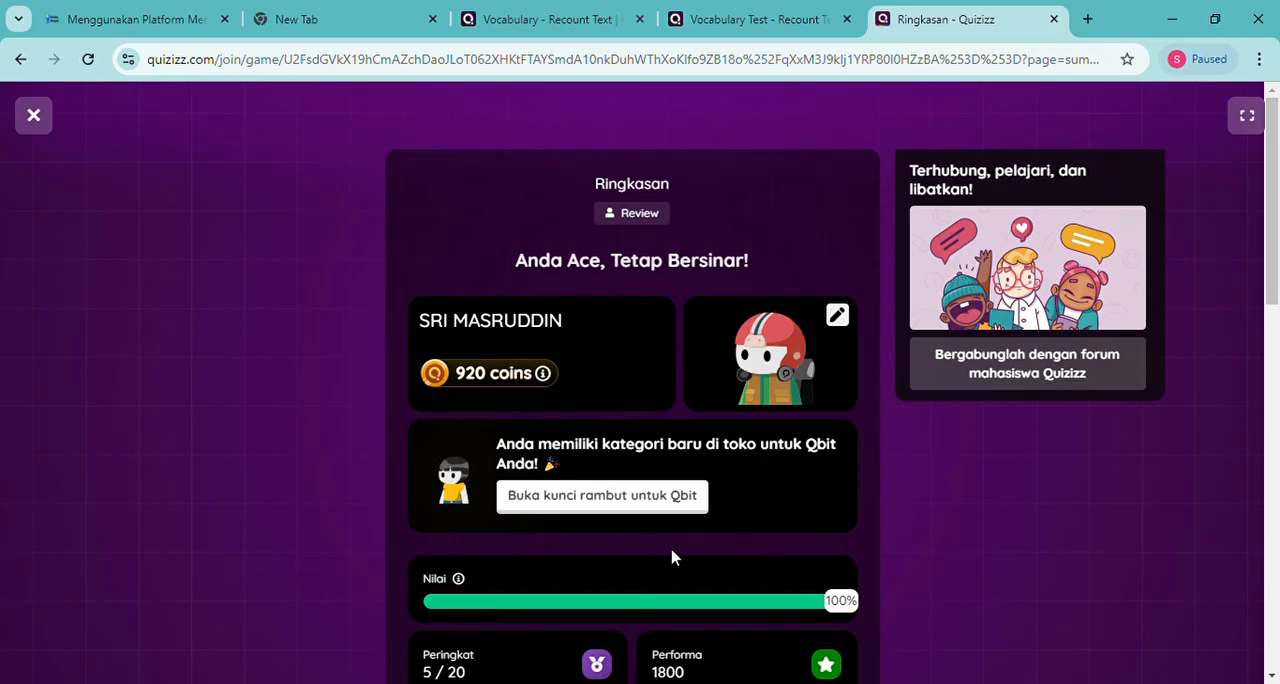
# Look over the preview's result summary, close it, and return to the Vocabulary Test - Recount Text quiz page
pyautogui.scroll(-4, 674, 557)
pyautogui.scroll(4, 672, 555)
pyautogui.click(53, 130)
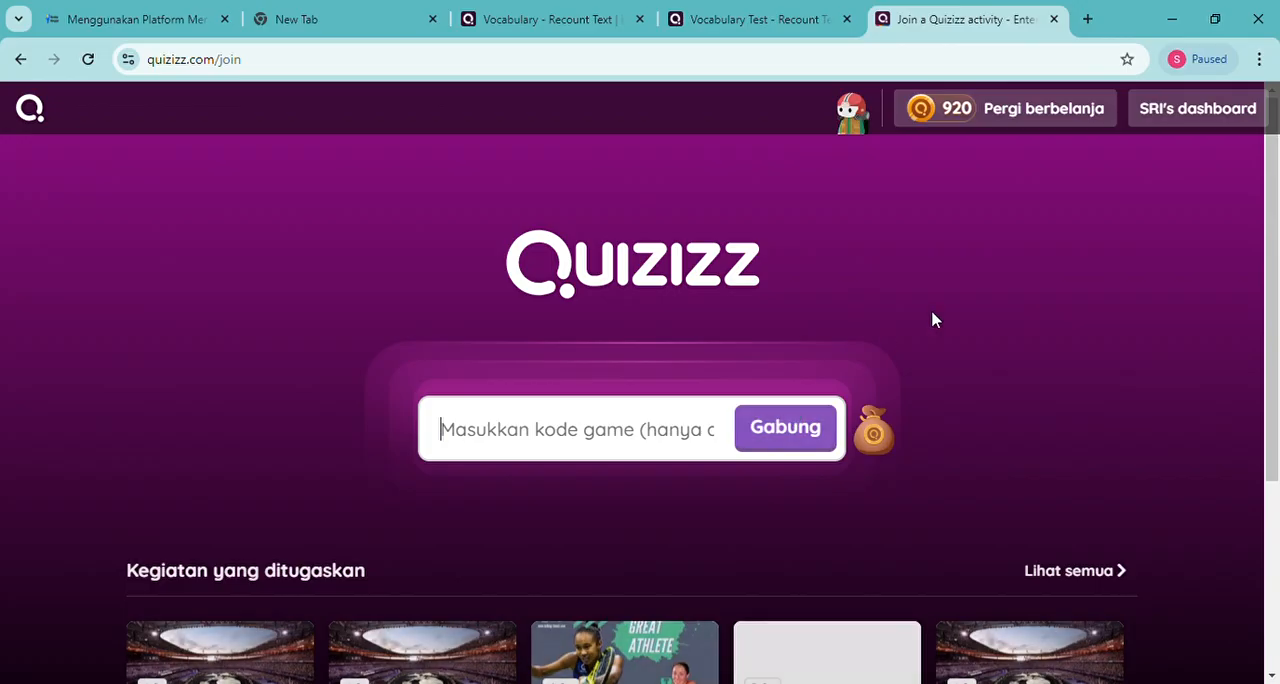
pyautogui.click(752, 22)
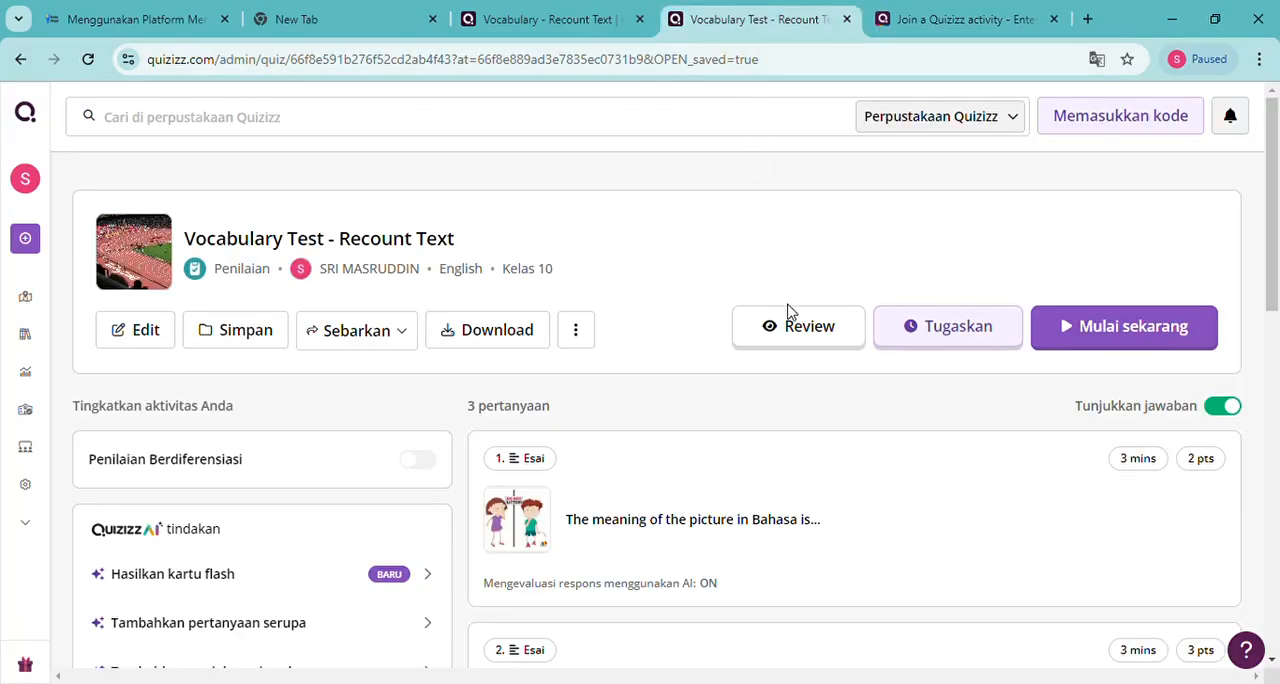
# Check the assigned activities on the Quizizz join page, then return to the Vocabulary Test - Recount Text quiz page
pyautogui.click(922, 20)
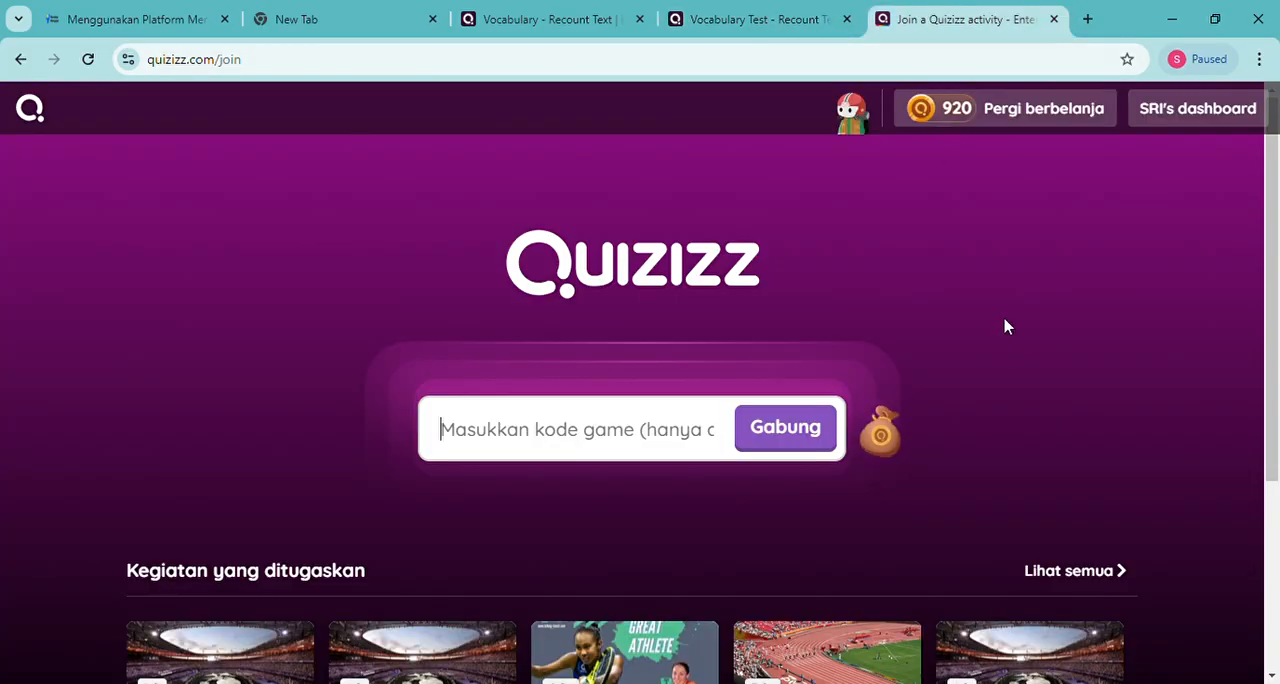
pyautogui.scroll(-3, 1035, 424)
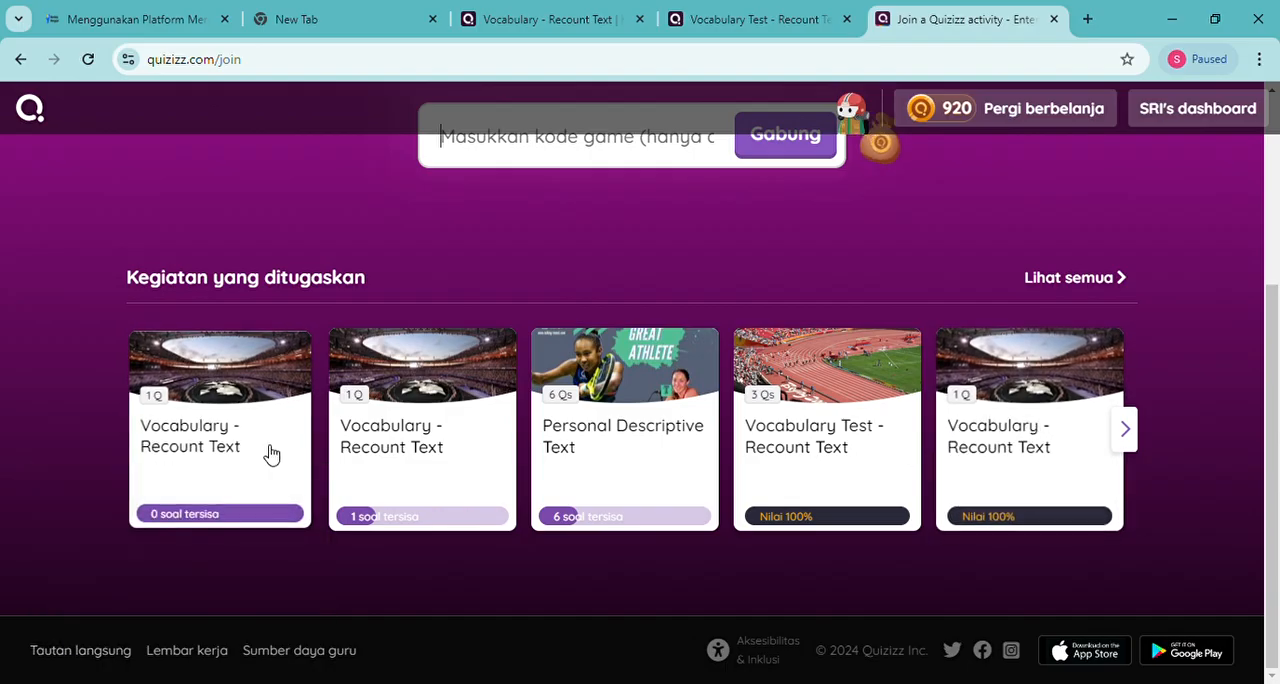
pyautogui.scroll(3, 362, 445)
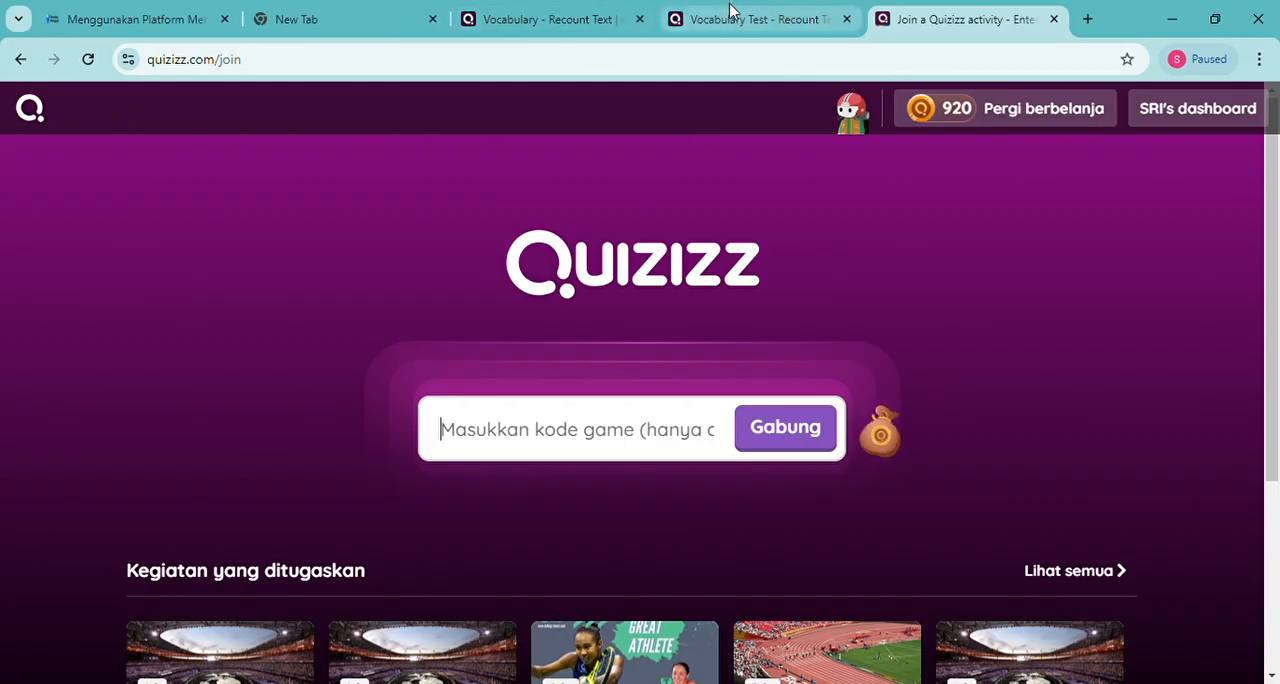
pyautogui.click(730, 18)
# Turn off Tunjukkan jawaban for the quiz's question list and look through the essay questions
pyautogui.scroll(-3, 866, 526)
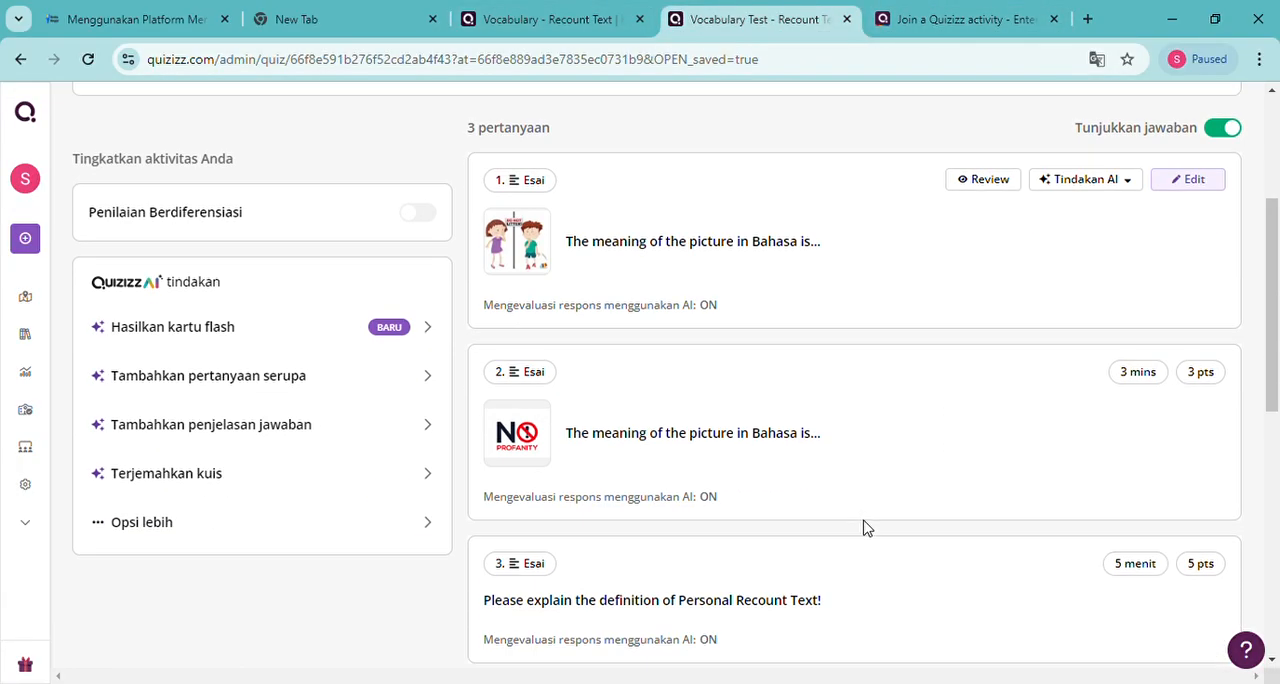
pyautogui.scroll(3, 866, 526)
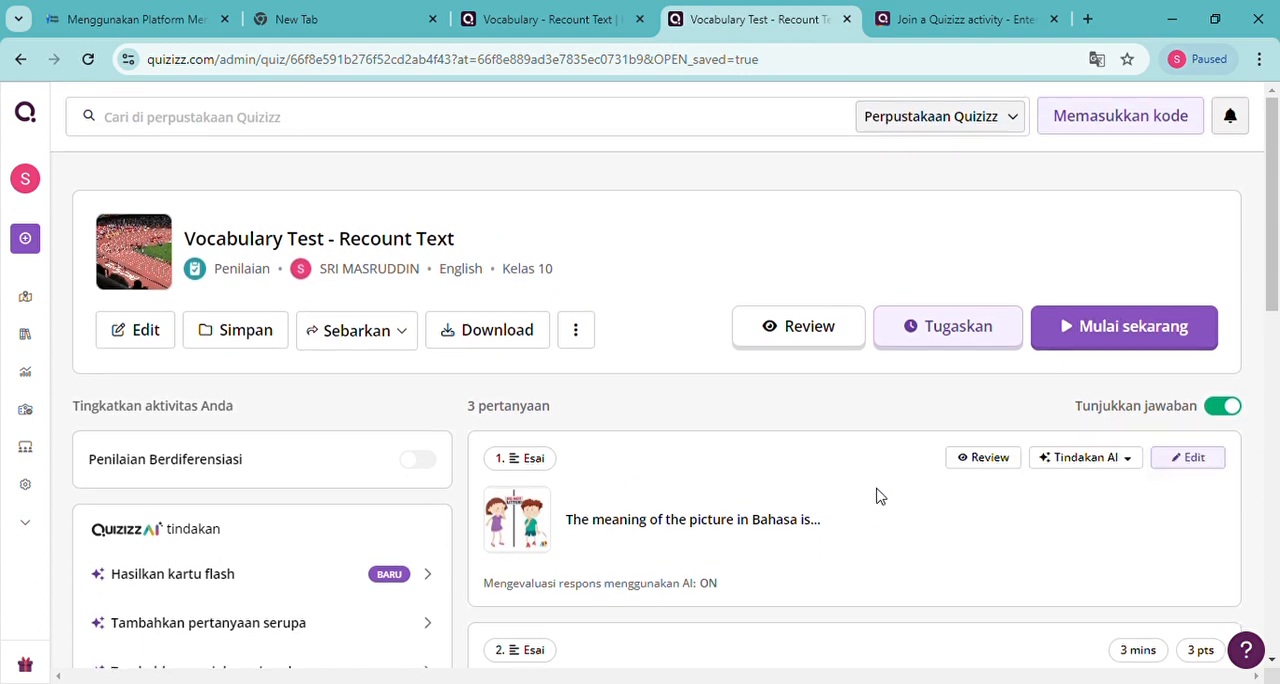
pyautogui.click(1230, 410)
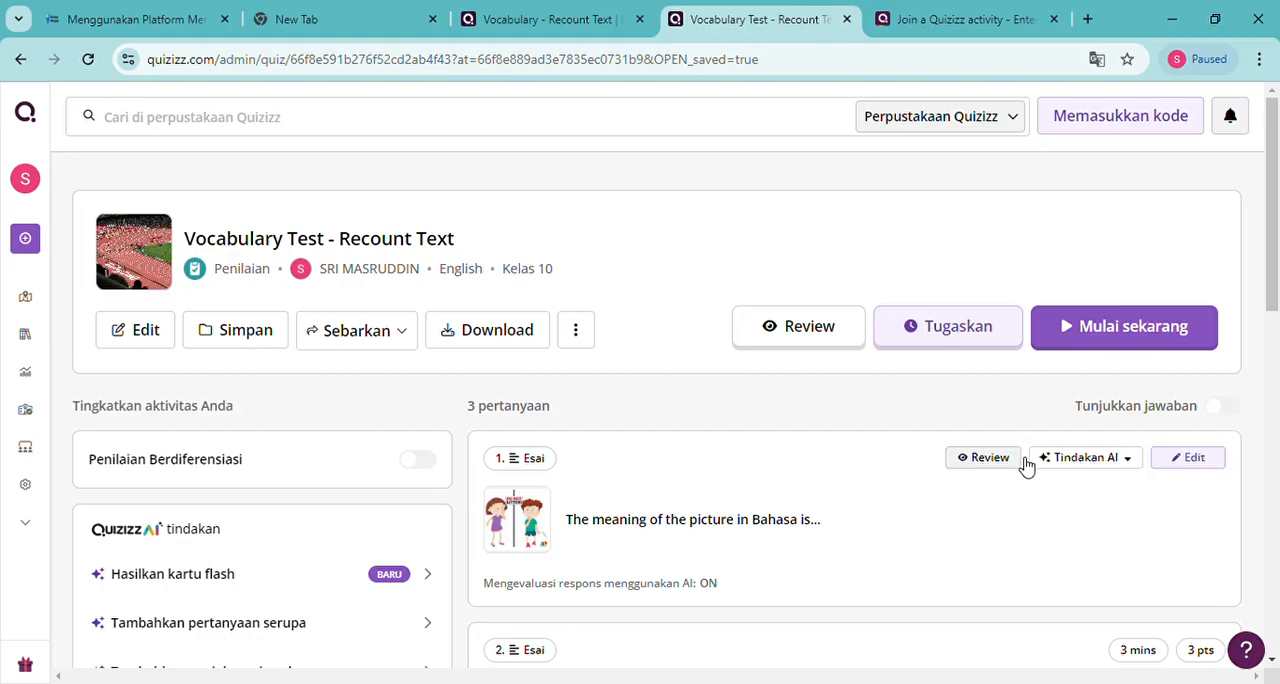
pyautogui.scroll(-7, 1008, 526)
pyautogui.scroll(2, 1008, 526)
pyautogui.scroll(4, 1008, 527)
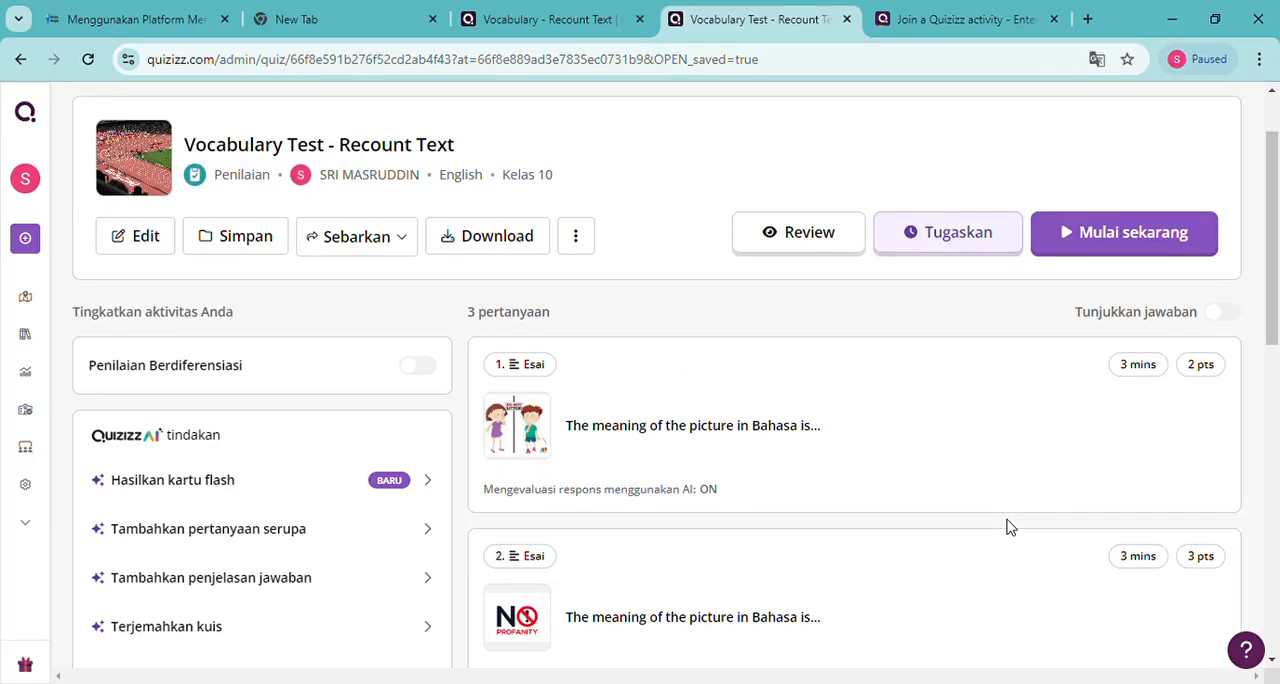
pyautogui.scroll(-3, 1008, 527)
pyautogui.scroll(4, 1006, 526)
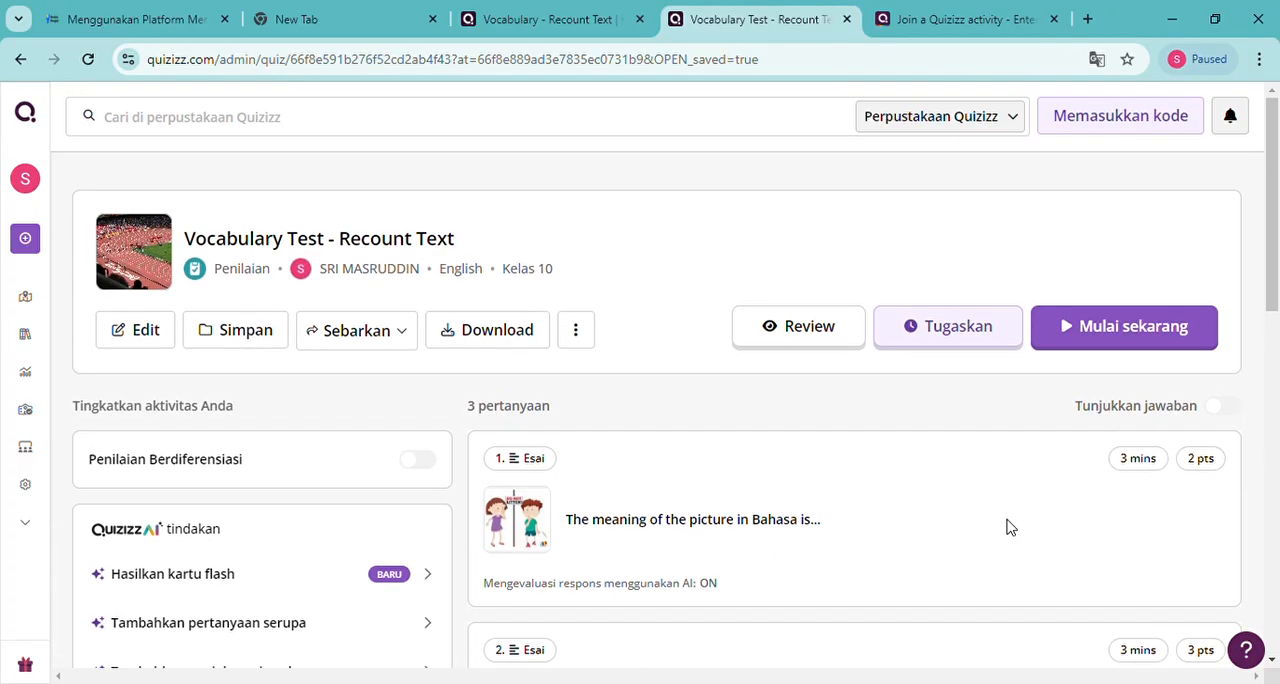
pyautogui.scroll(-4, 980, 522)
pyautogui.scroll(4, 980, 522)
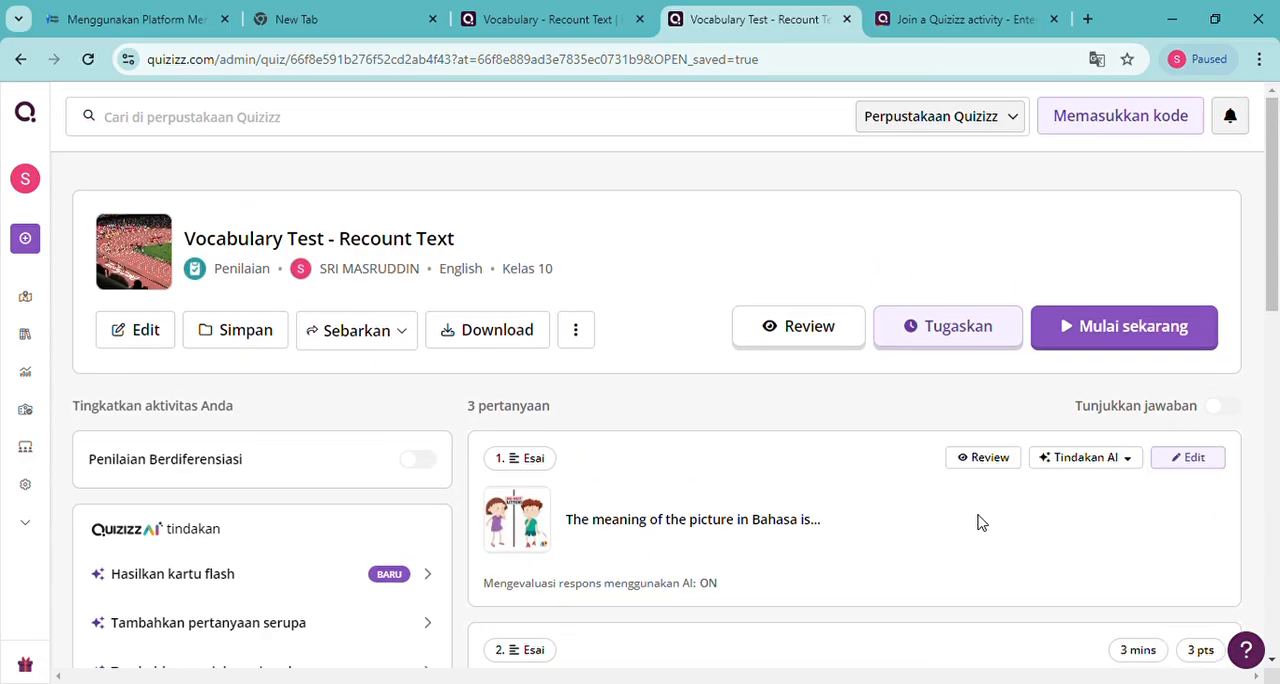
# Open the live game setup for the Vocabulary Test - Recount Text quiz and look through the Mode Klasik settings
pyautogui.click(1116, 343)
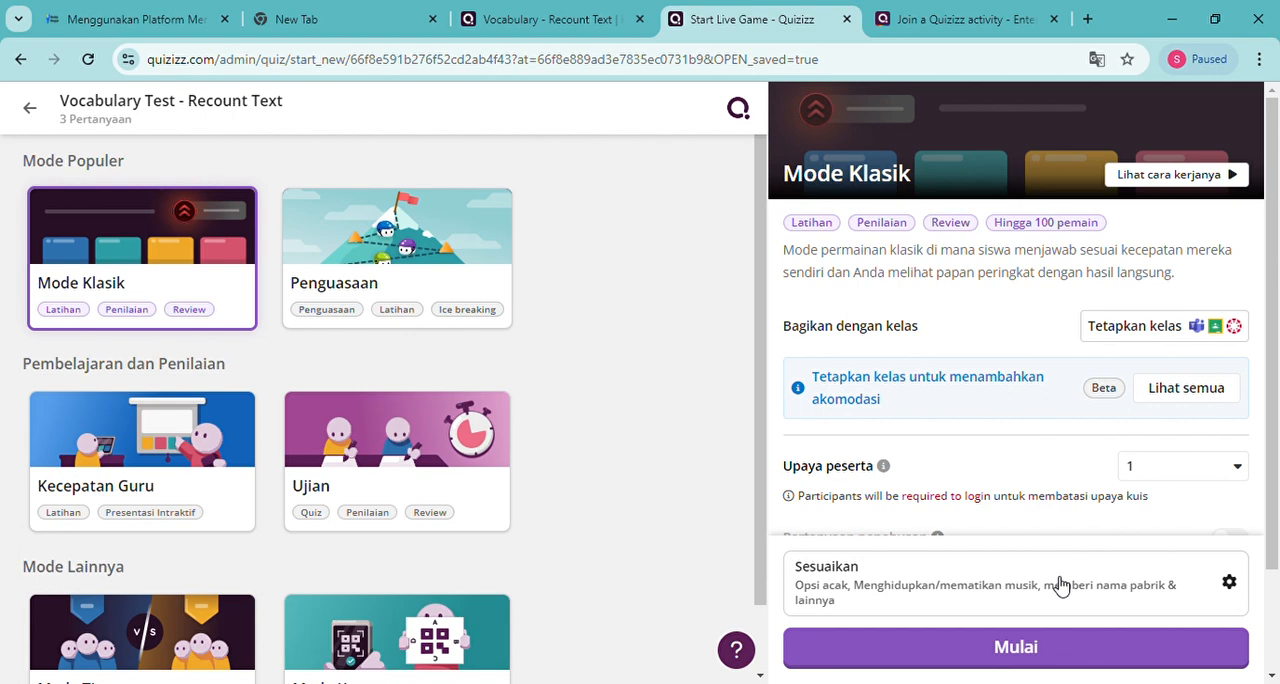
pyautogui.scroll(-1, 1072, 530)
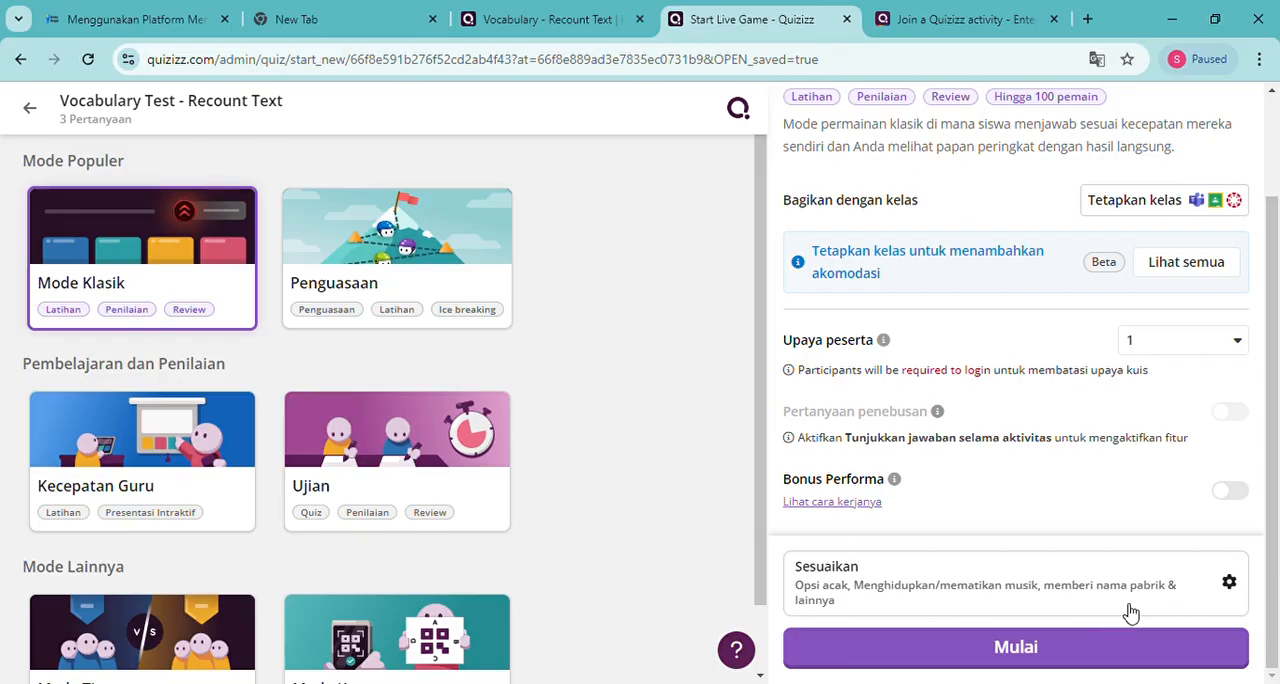
# Open the live game's customization settings and check the Tunjukkan jawaban selama aktivitas options under Tanya Jawab, keeping Tdk aktif
pyautogui.click(1229, 583)
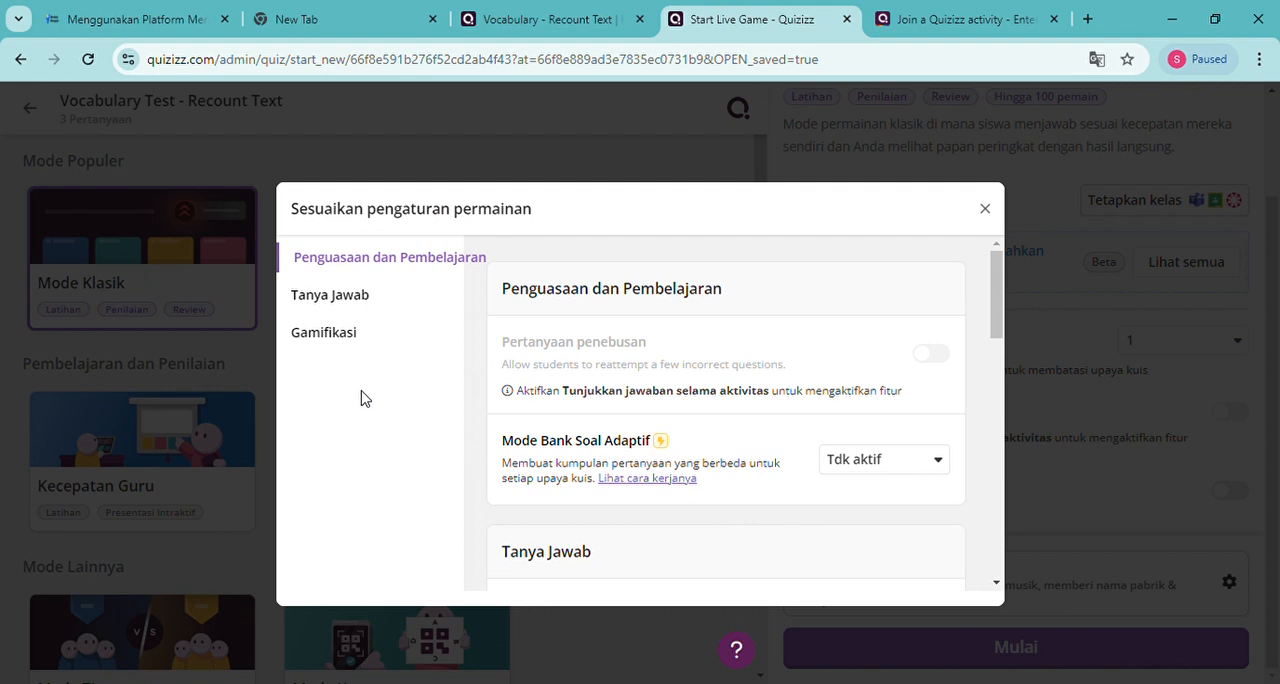
pyautogui.click(346, 304)
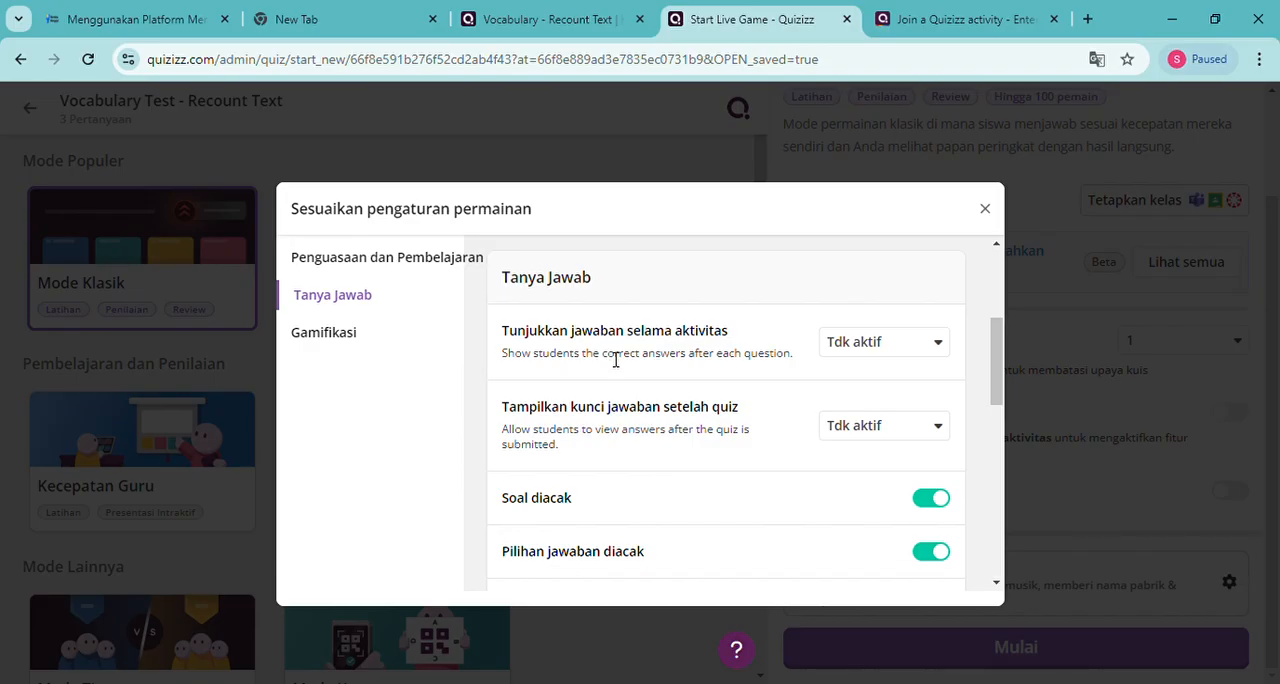
pyautogui.click(940, 347)
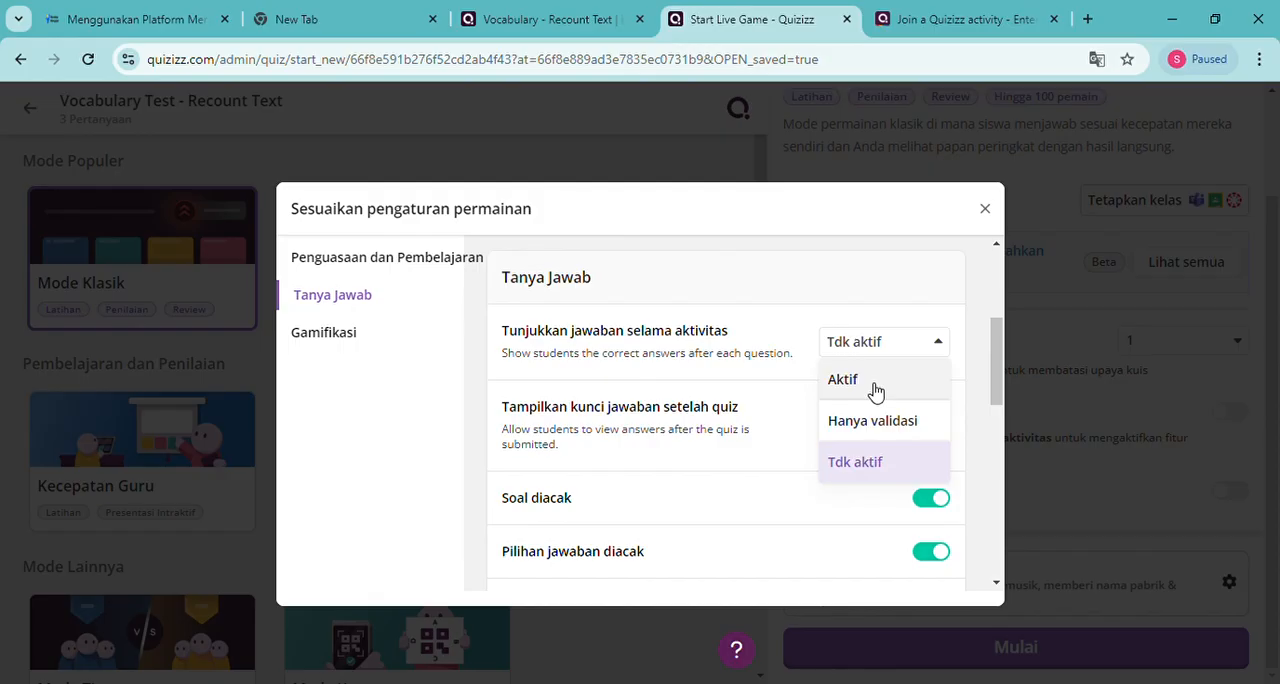
pyautogui.click(867, 470)
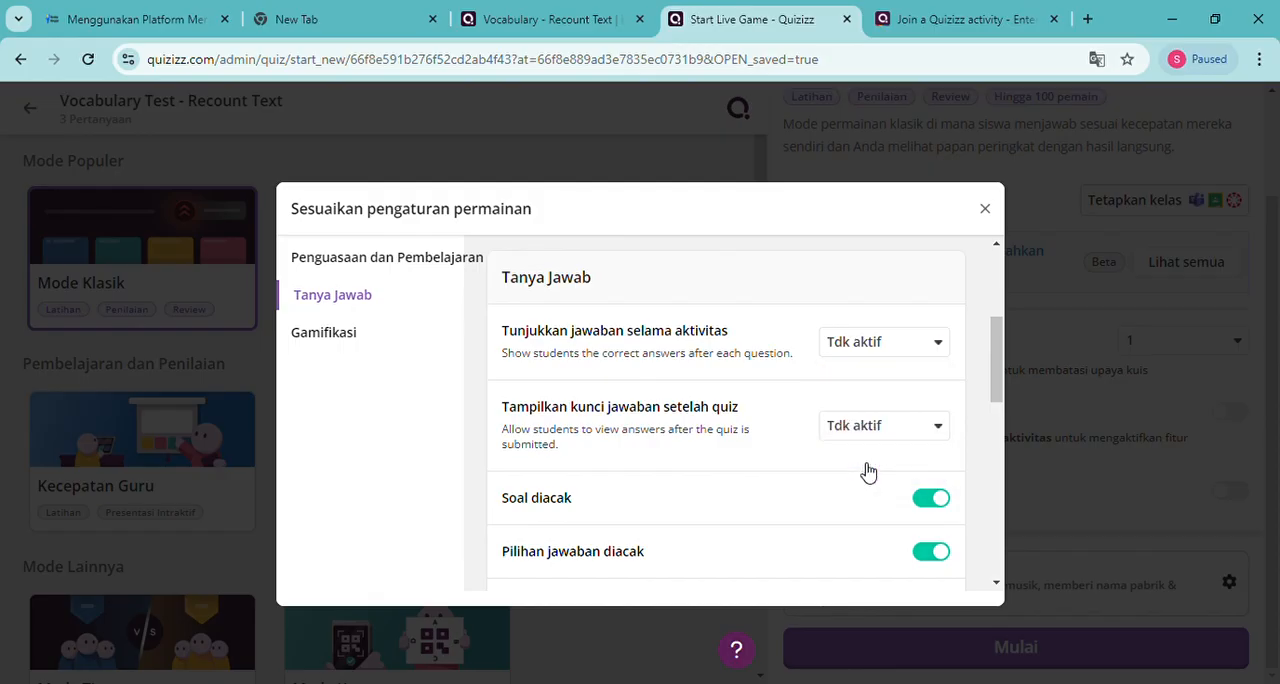
# Set Tunjukkan jawaban selama aktivitas to Aktif, and turn Pertanyaan penebusan on and back off
pyautogui.click(947, 348)
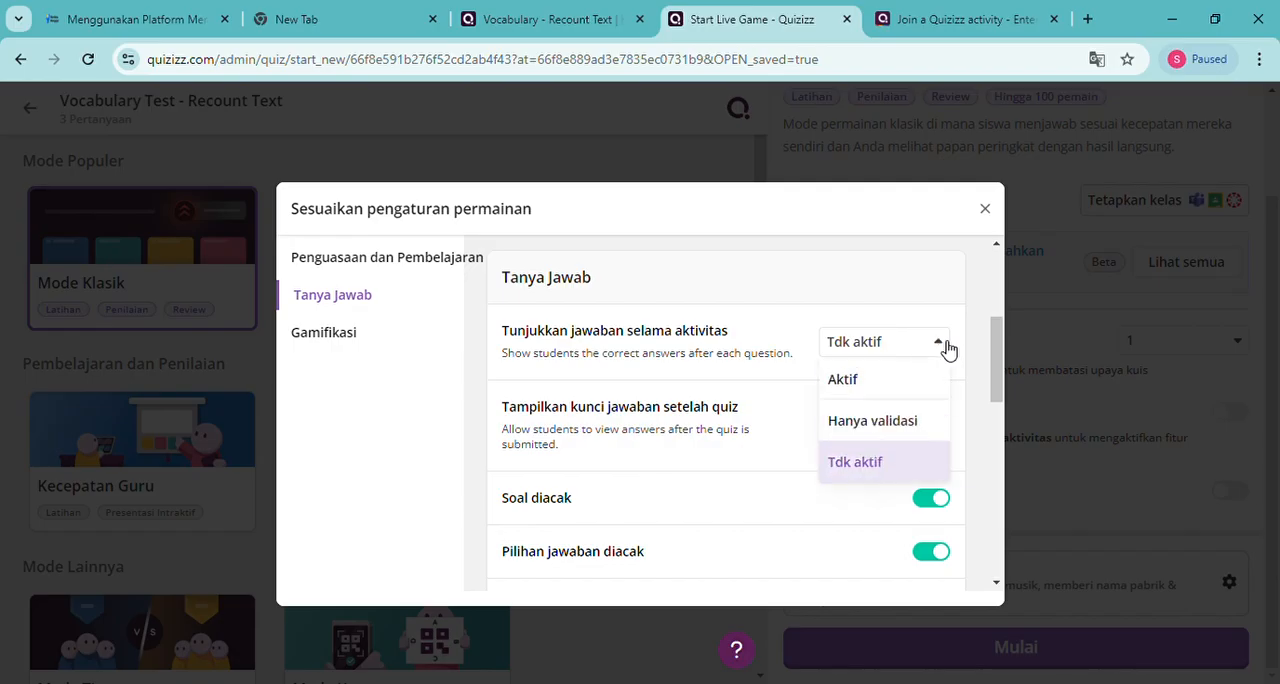
pyautogui.click(877, 382)
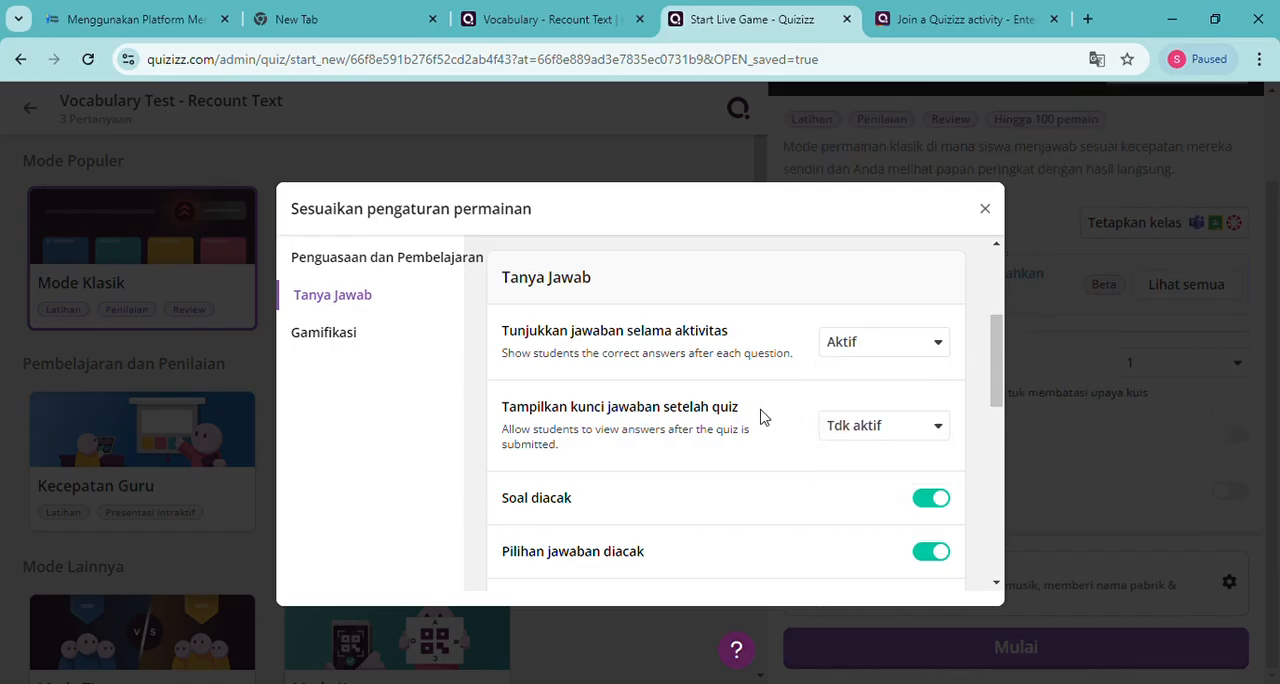
pyautogui.scroll(3, 629, 480)
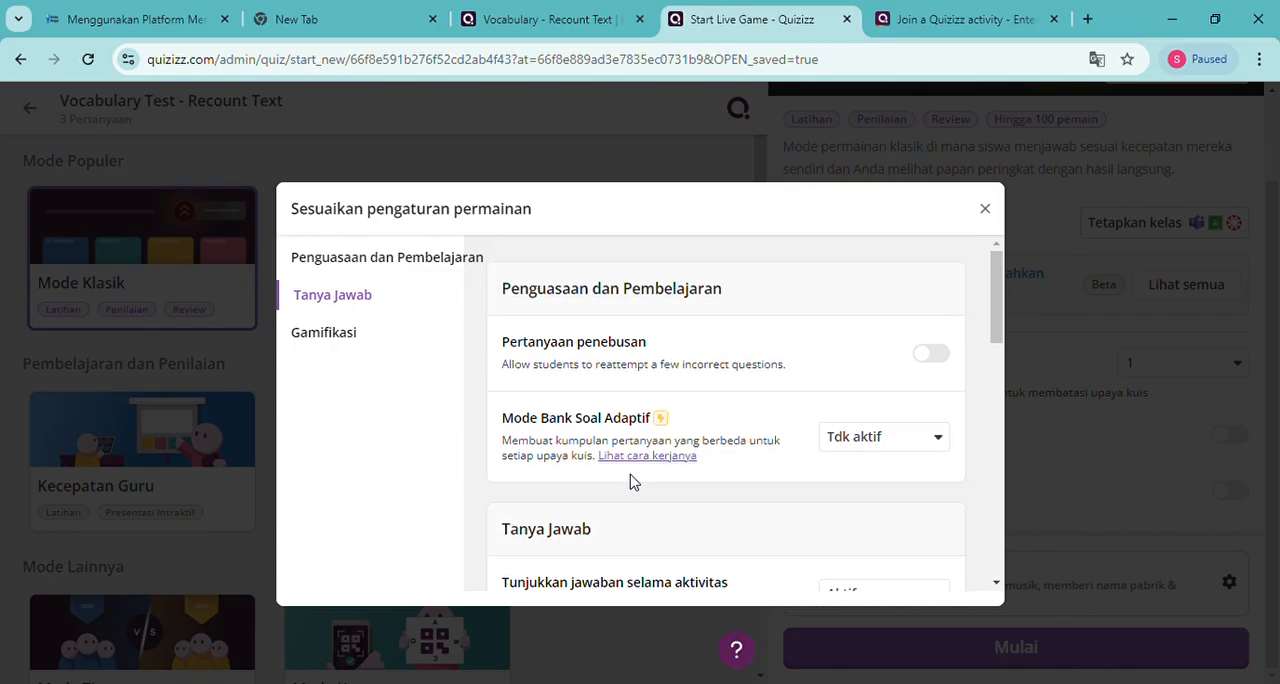
pyautogui.click(932, 360)
pyautogui.click(932, 355)
# Look through the remaining game settings and set Tunjukkan jawaban selama aktivitas back to Tdk aktif
pyautogui.scroll(-4, 762, 407)
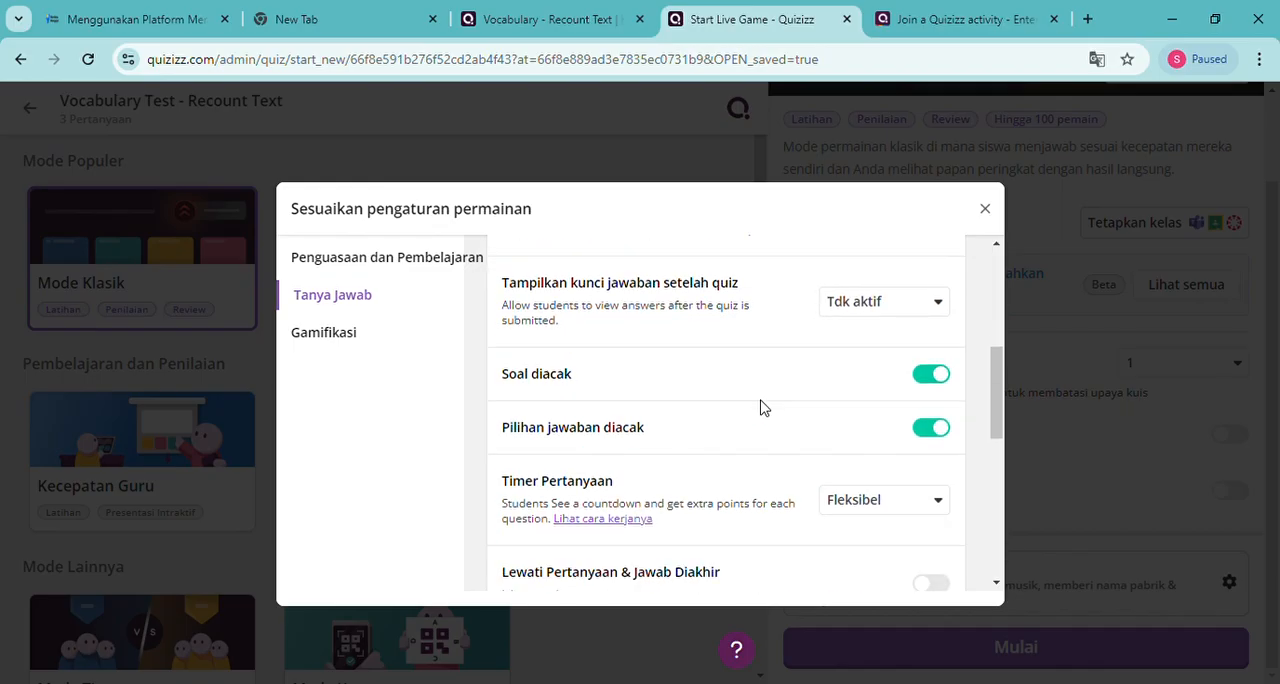
pyautogui.scroll(-3, 762, 407)
pyautogui.scroll(-2, 762, 407)
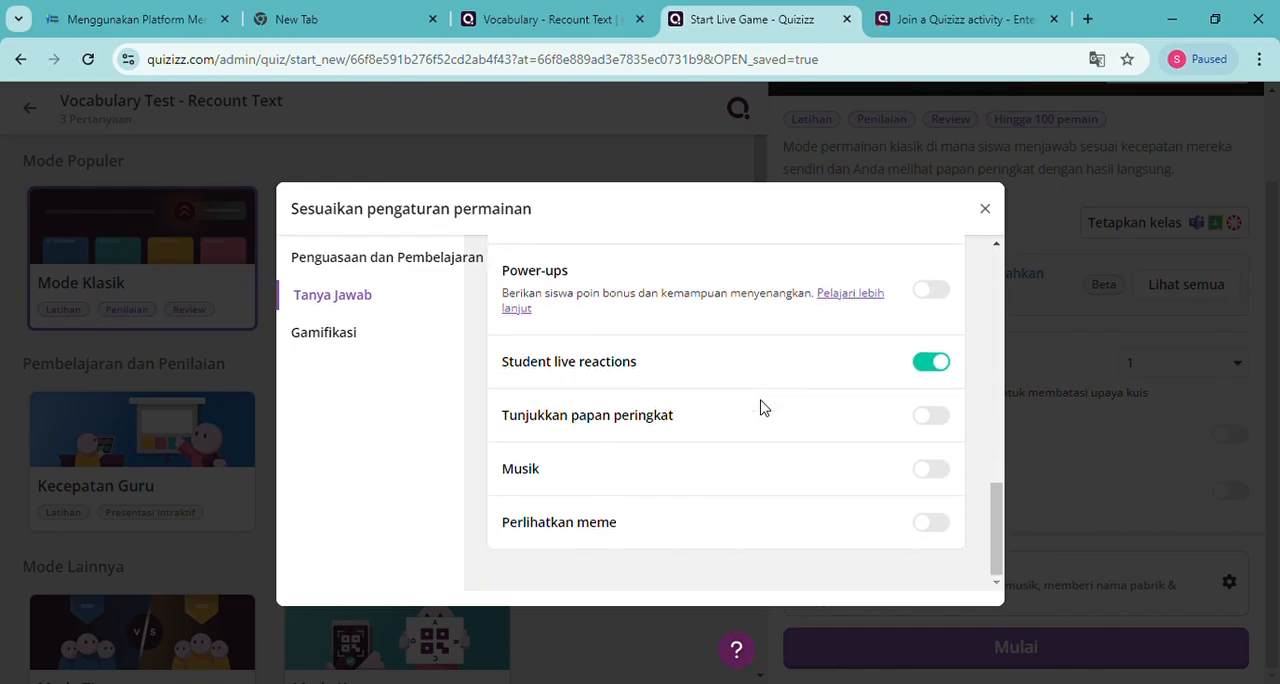
pyautogui.scroll(5, 762, 407)
pyautogui.scroll(2, 762, 407)
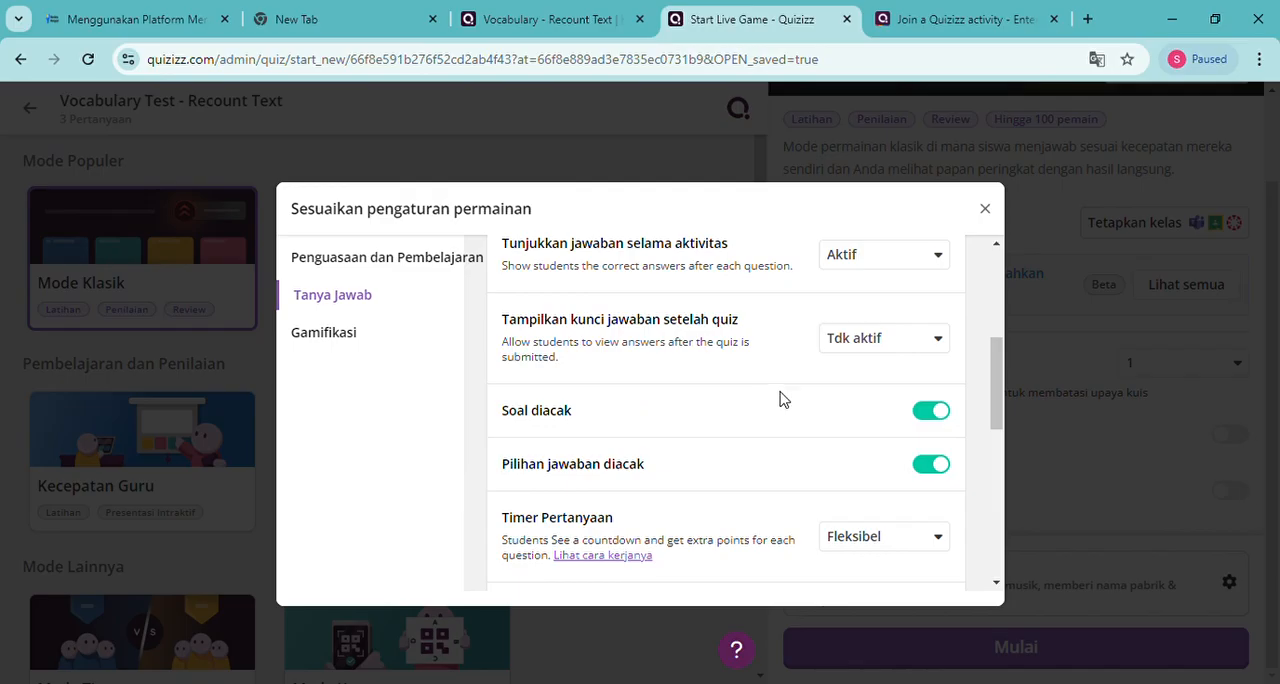
pyautogui.scroll(2, 780, 397)
pyautogui.click(920, 450)
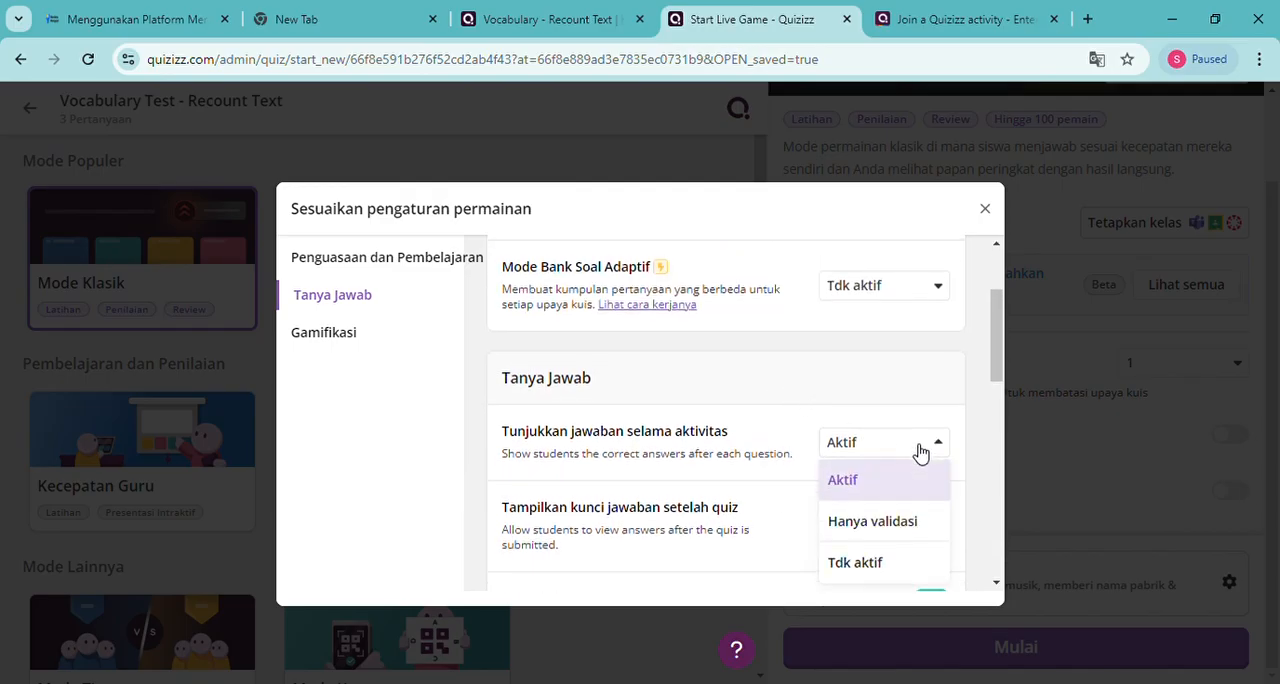
pyautogui.click(880, 564)
# Check the available options for Tampilkan kunci jawaban setelah quiz without changing the setting
pyautogui.scroll(-2, 762, 557)
pyautogui.scroll(2, 762, 558)
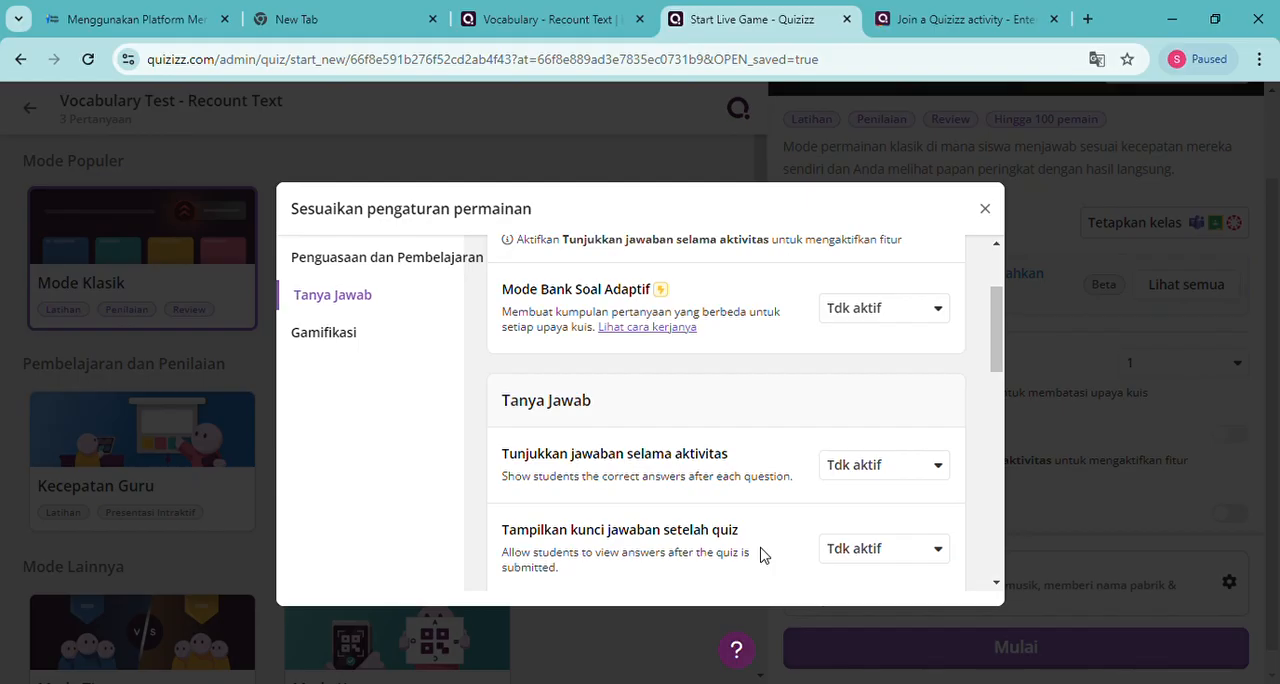
pyautogui.scroll(-2, 762, 557)
pyautogui.scroll(1, 760, 552)
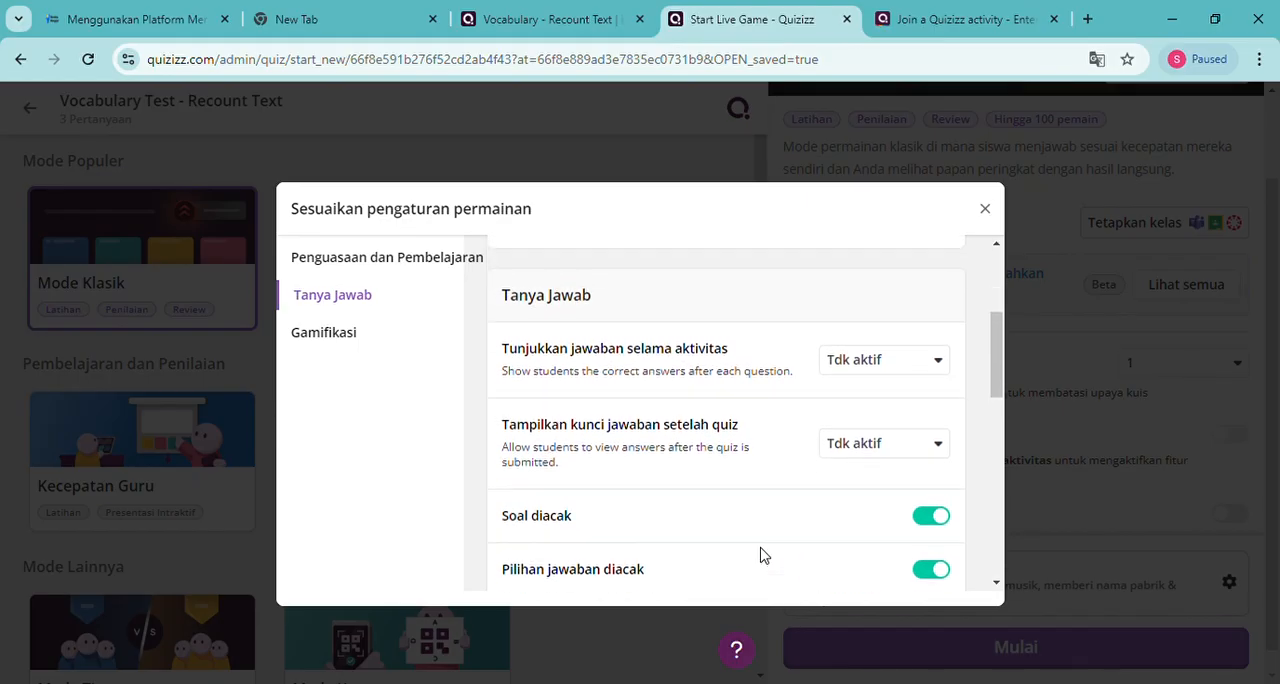
pyautogui.click(938, 458)
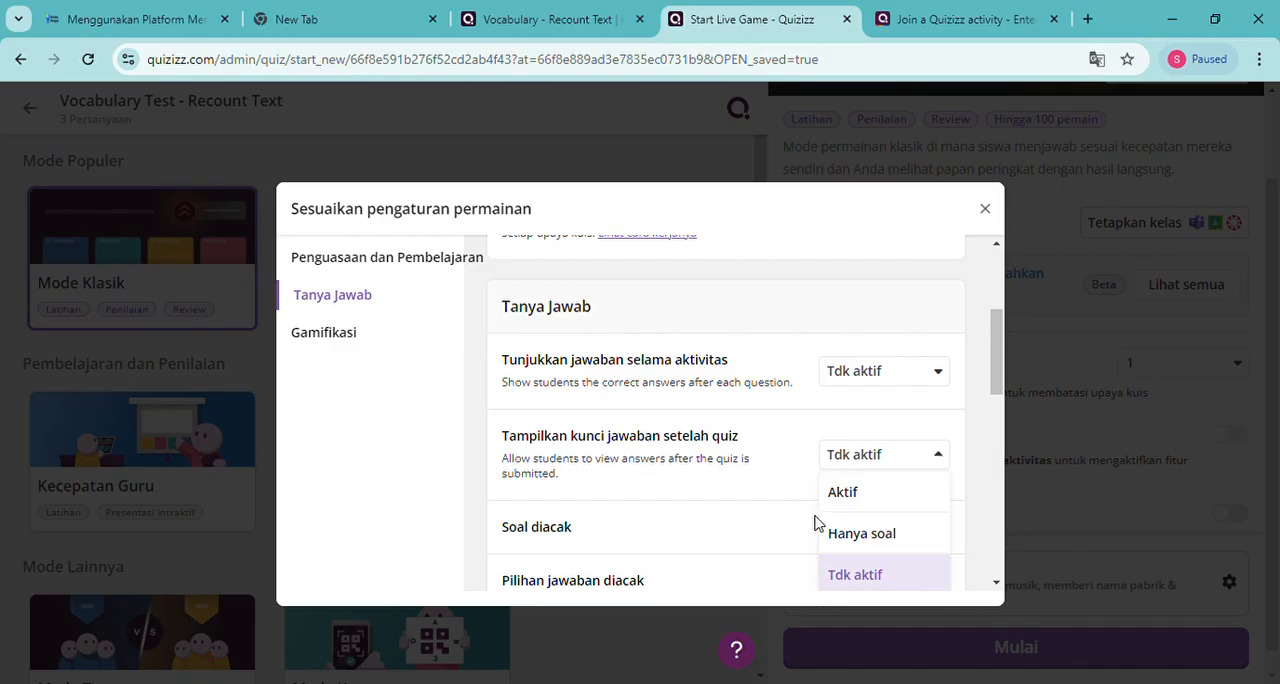
pyautogui.click(941, 462)
# Turn on Musik in the Gamifikasi settings of the live game
pyautogui.scroll(-4, 808, 540)
pyautogui.scroll(3, 808, 540)
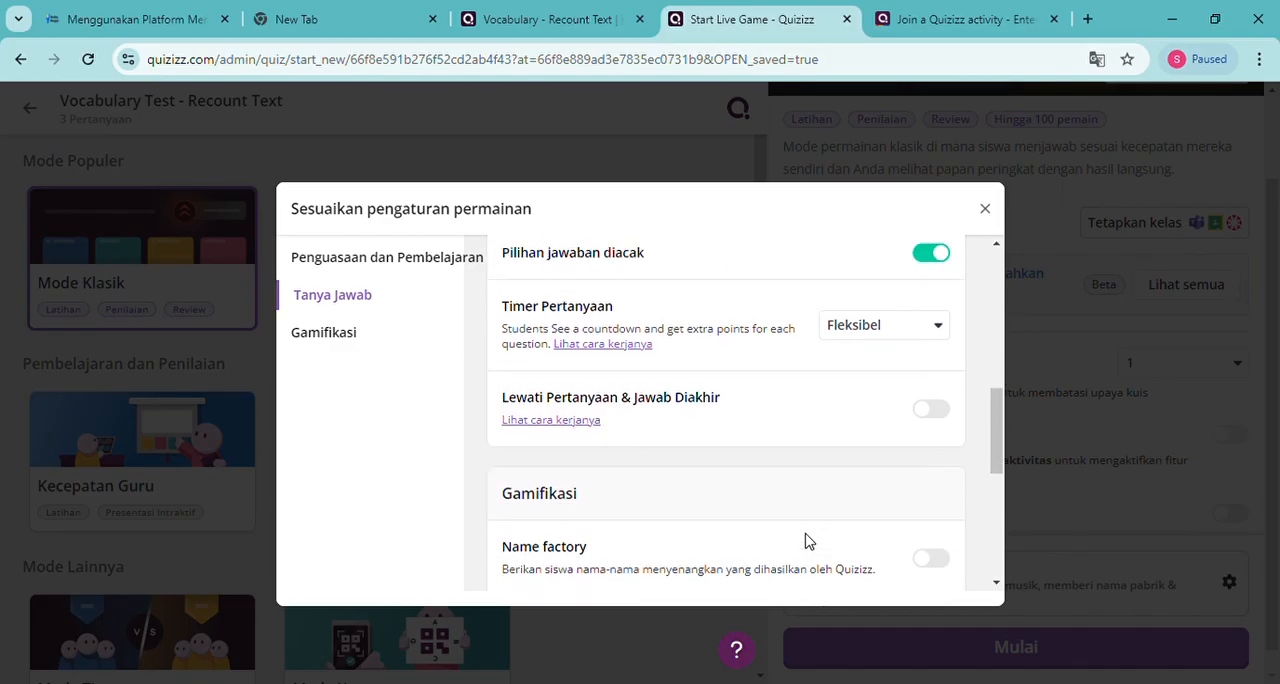
pyautogui.scroll(-2, 808, 540)
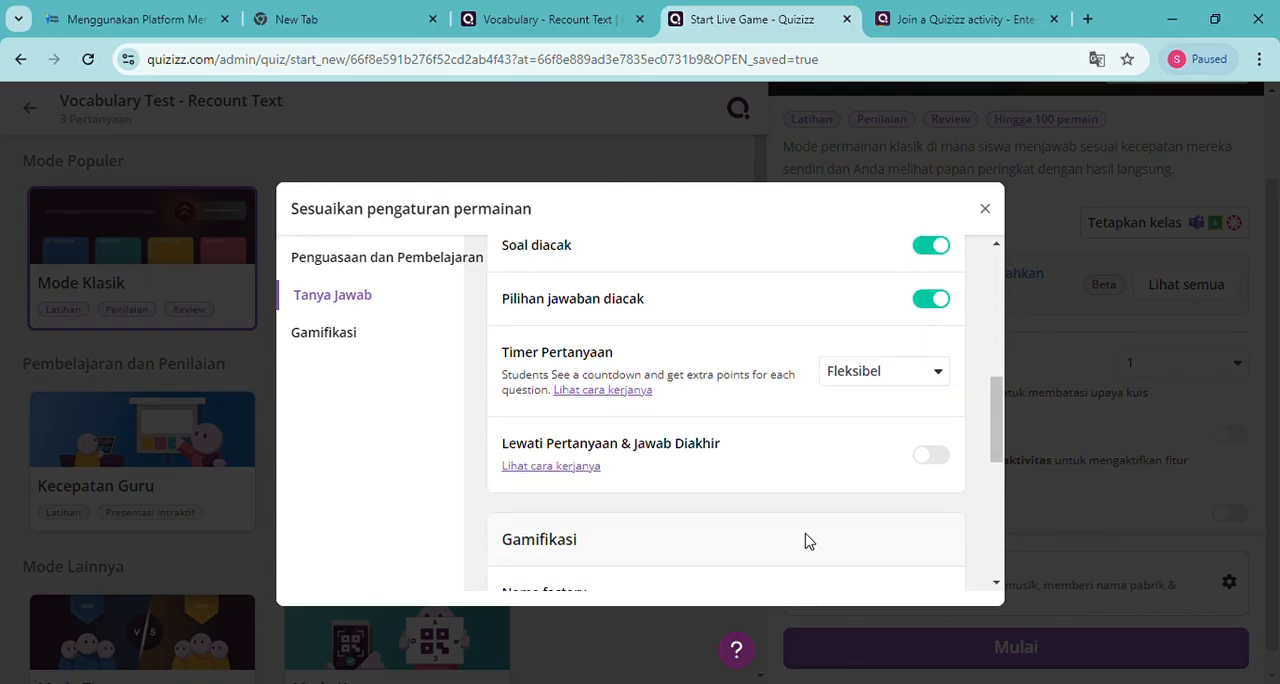
pyautogui.scroll(-4, 808, 540)
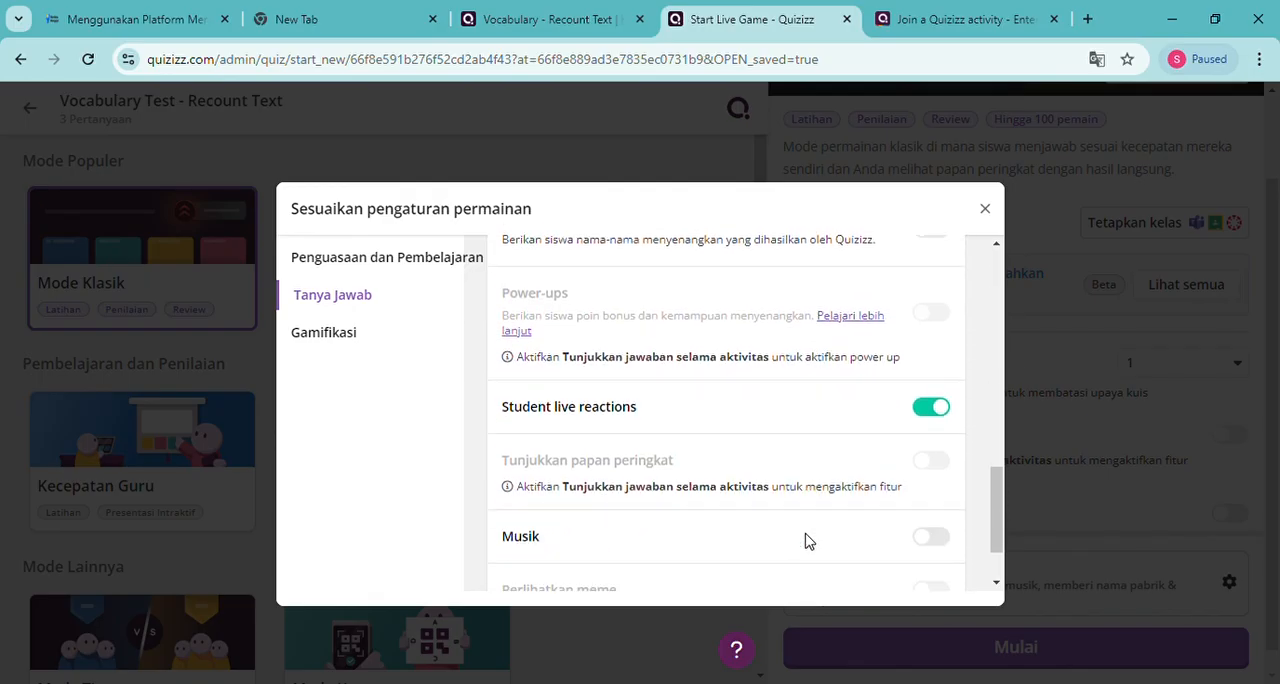
pyautogui.scroll(-1, 808, 540)
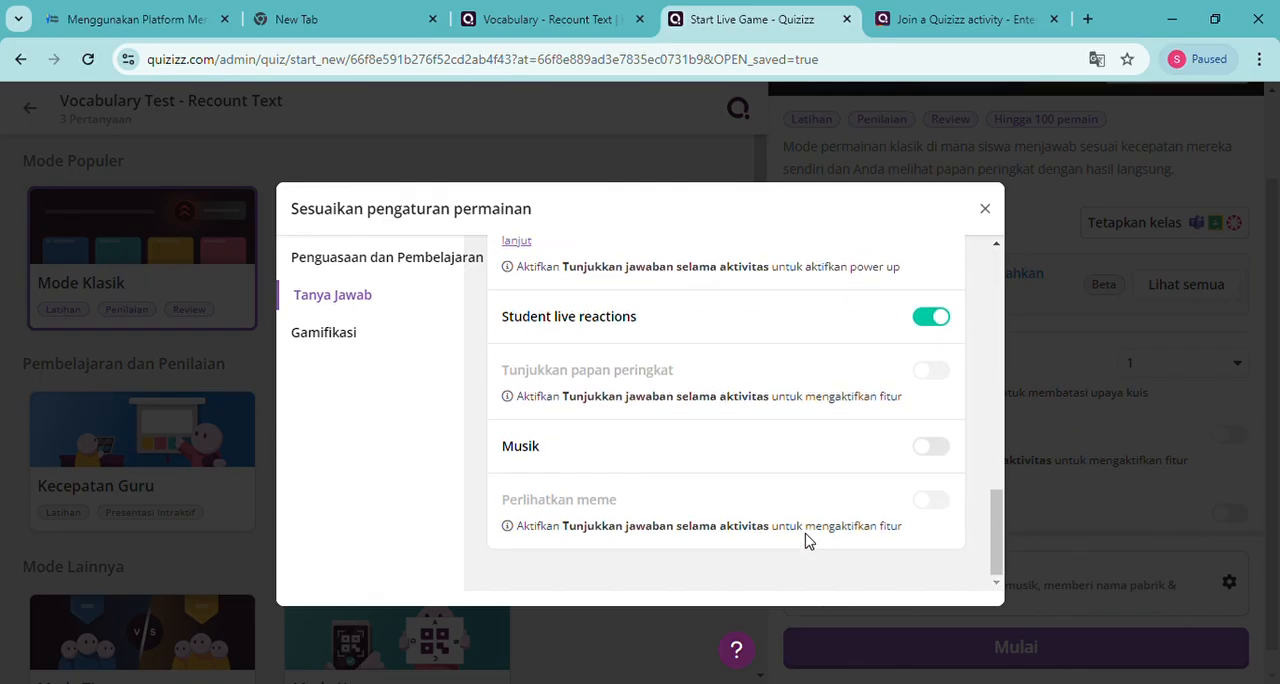
pyautogui.click(929, 449)
# Turn Name factory on and back off in the Gamifikasi settings
pyautogui.scroll(3, 830, 503)
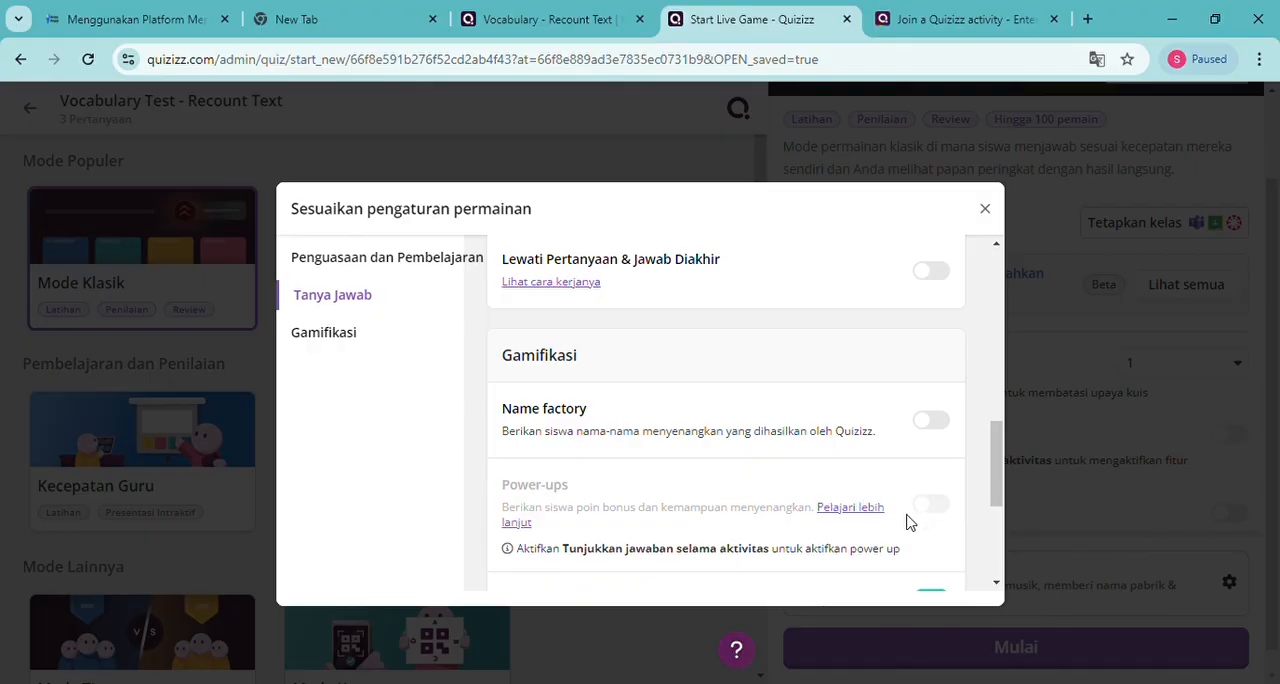
pyautogui.click(929, 421)
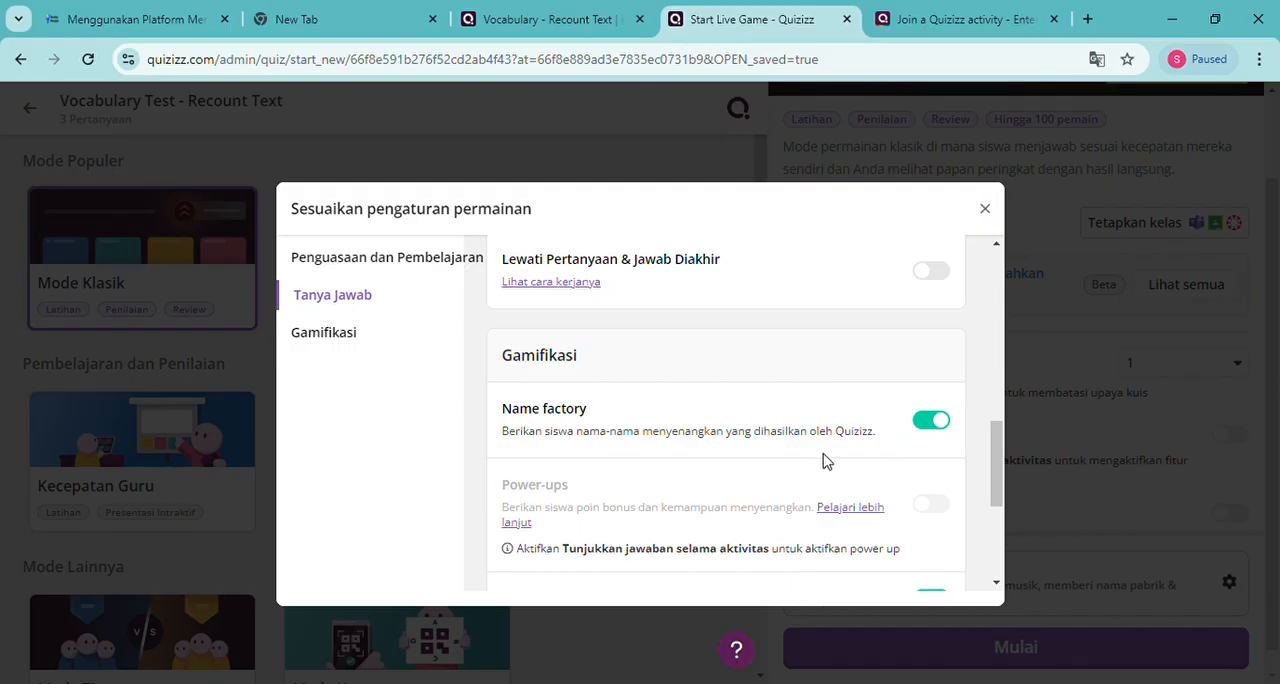
pyautogui.click(947, 434)
# Review the Penguasaan dan Pembelajaran and Tanya Jawab settings of the live game
pyautogui.scroll(3, 872, 440)
pyautogui.scroll(-2, 866, 442)
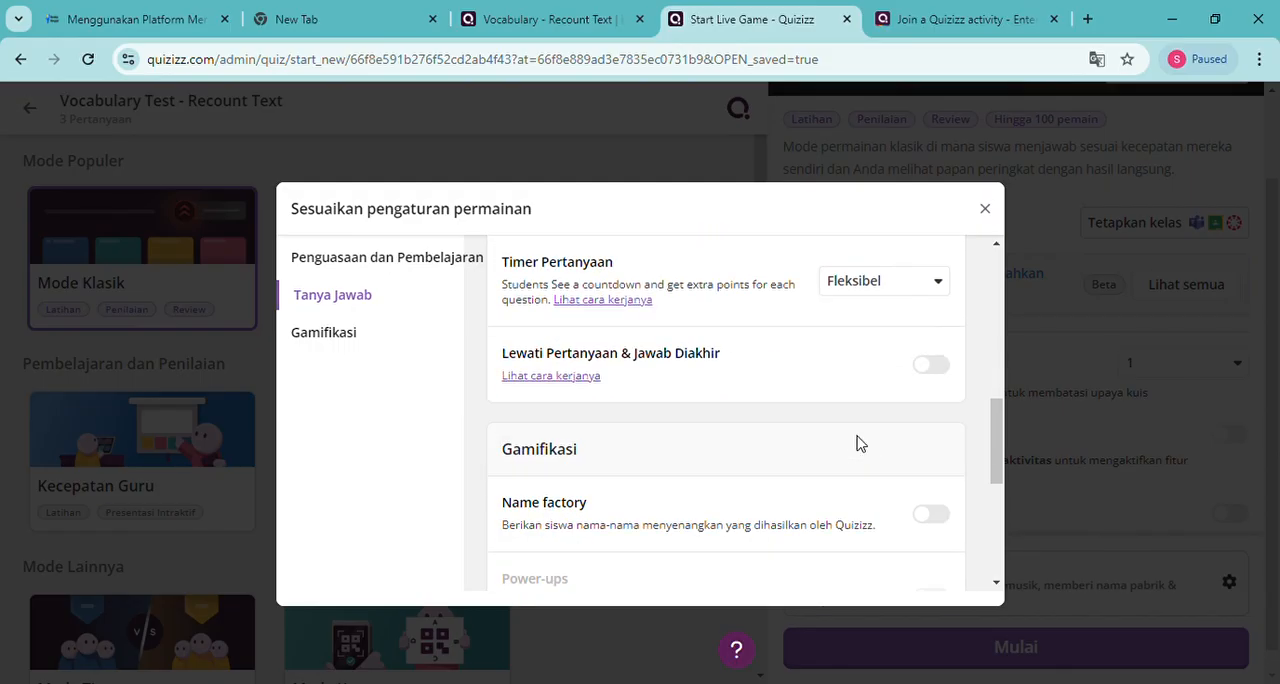
pyautogui.scroll(3, 858, 443)
pyautogui.scroll(4, 858, 443)
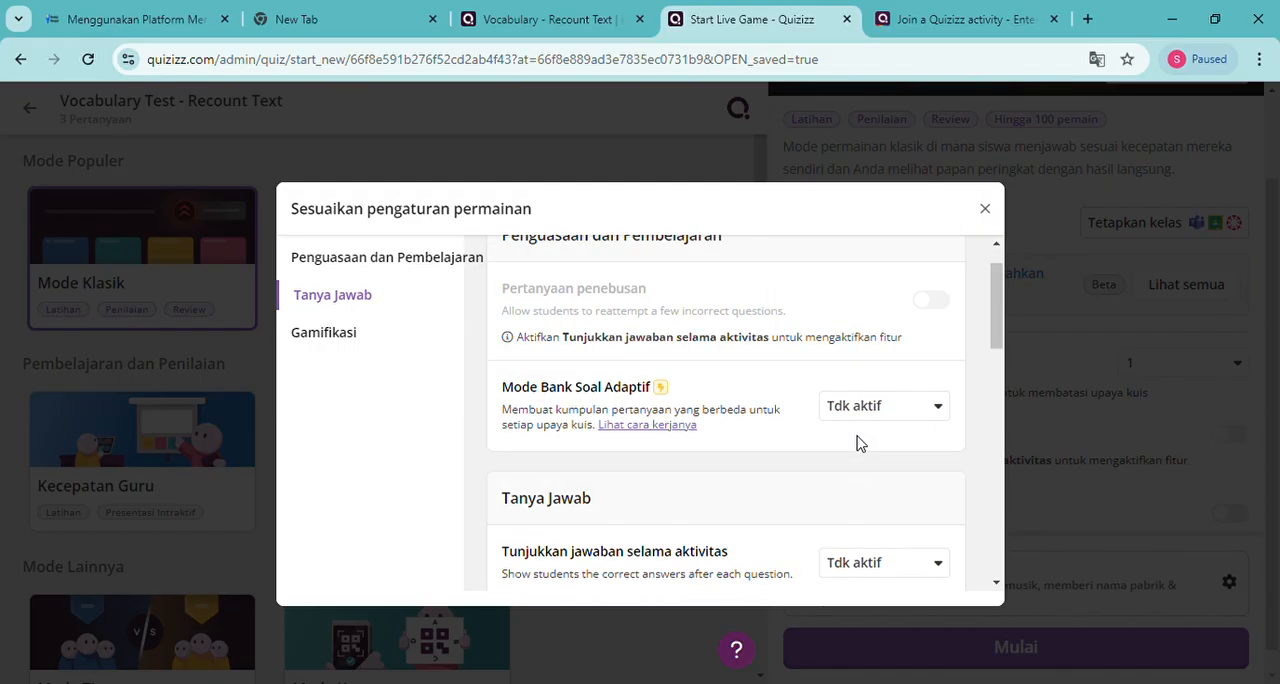
pyautogui.scroll(-2, 815, 450)
pyautogui.scroll(2, 815, 450)
pyautogui.scroll(-2, 815, 452)
pyautogui.scroll(-2, 815, 452)
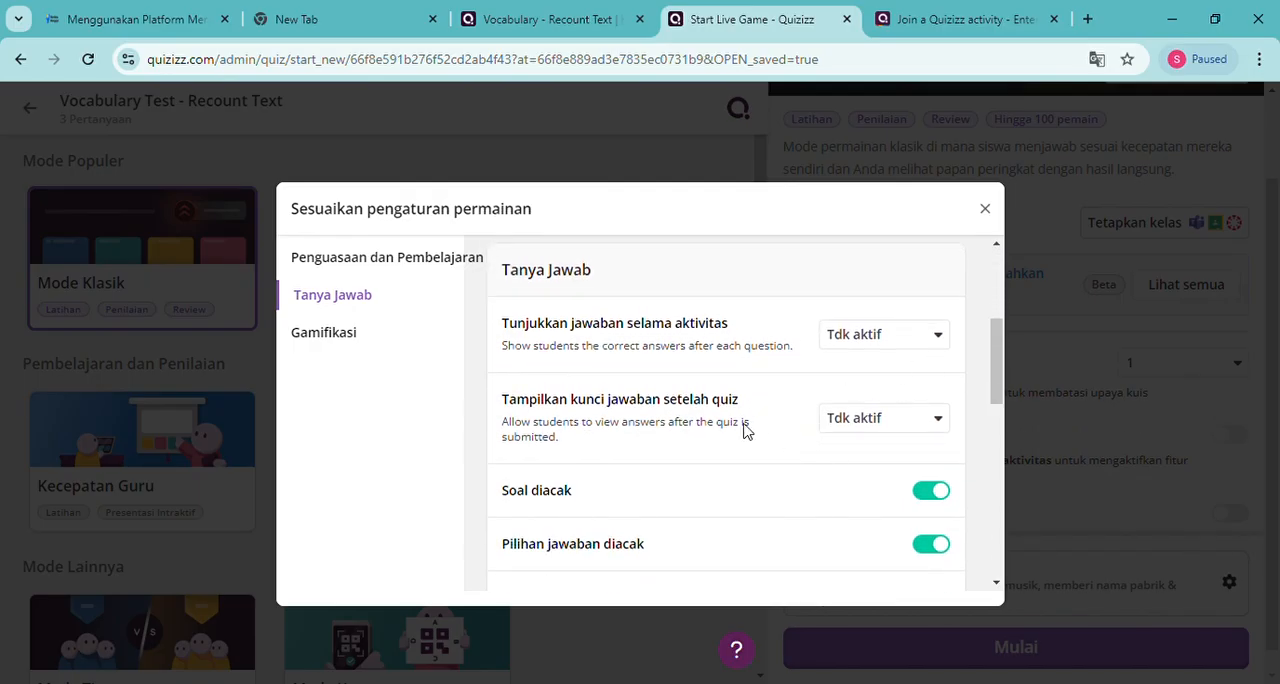
pyautogui.scroll(3, 757, 429)
pyautogui.scroll(-3, 752, 432)
pyautogui.scroll(3, 740, 423)
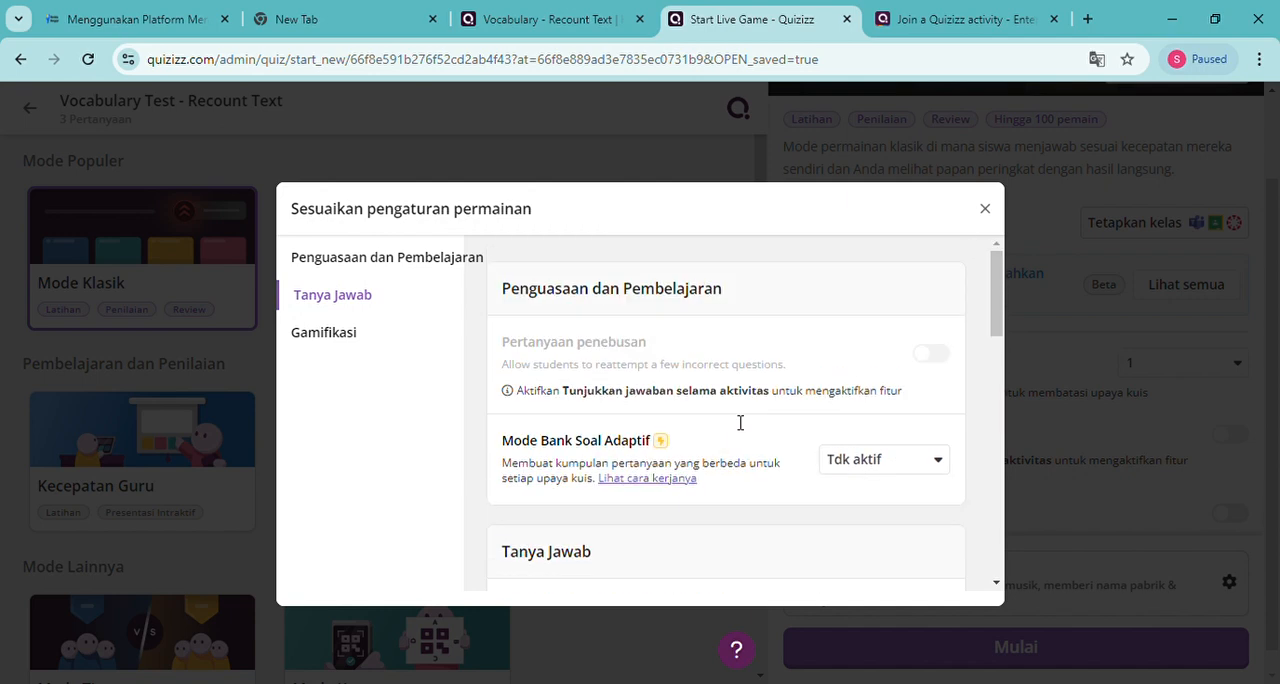
# Review the Gamifikasi settings, including Name factory, Power-ups, Student live reactions and Musik
pyautogui.click(318, 336)
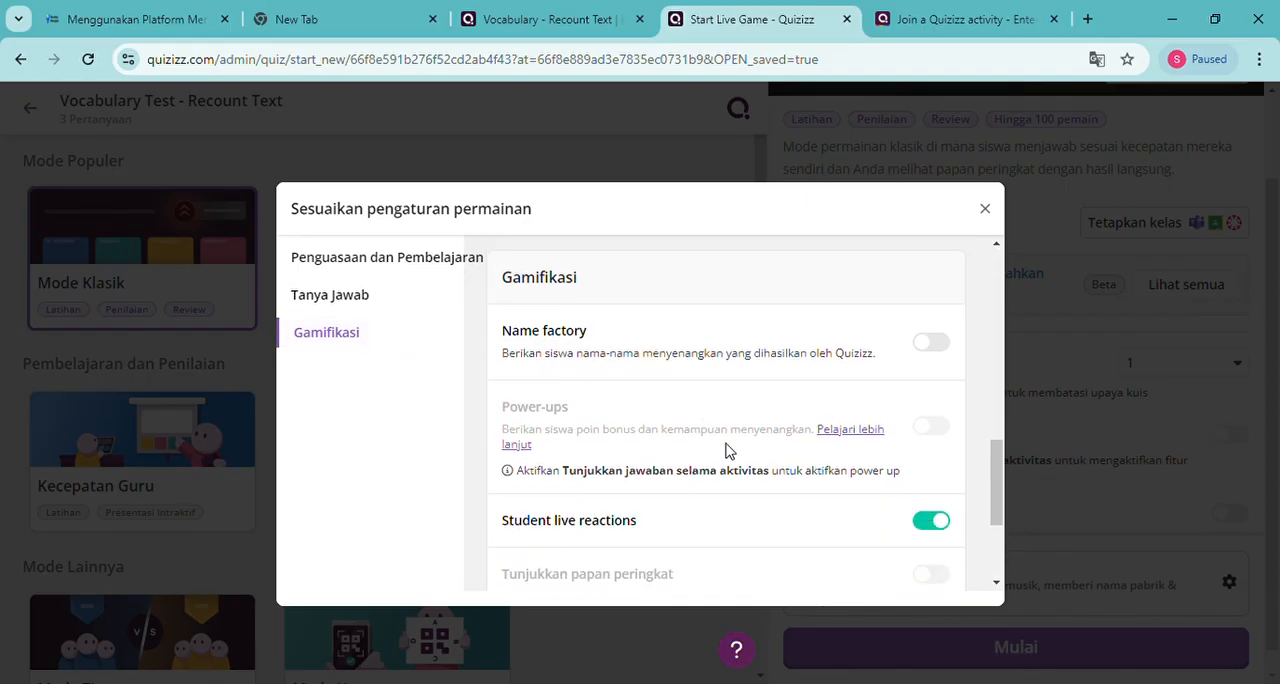
pyautogui.scroll(-1, 820, 510)
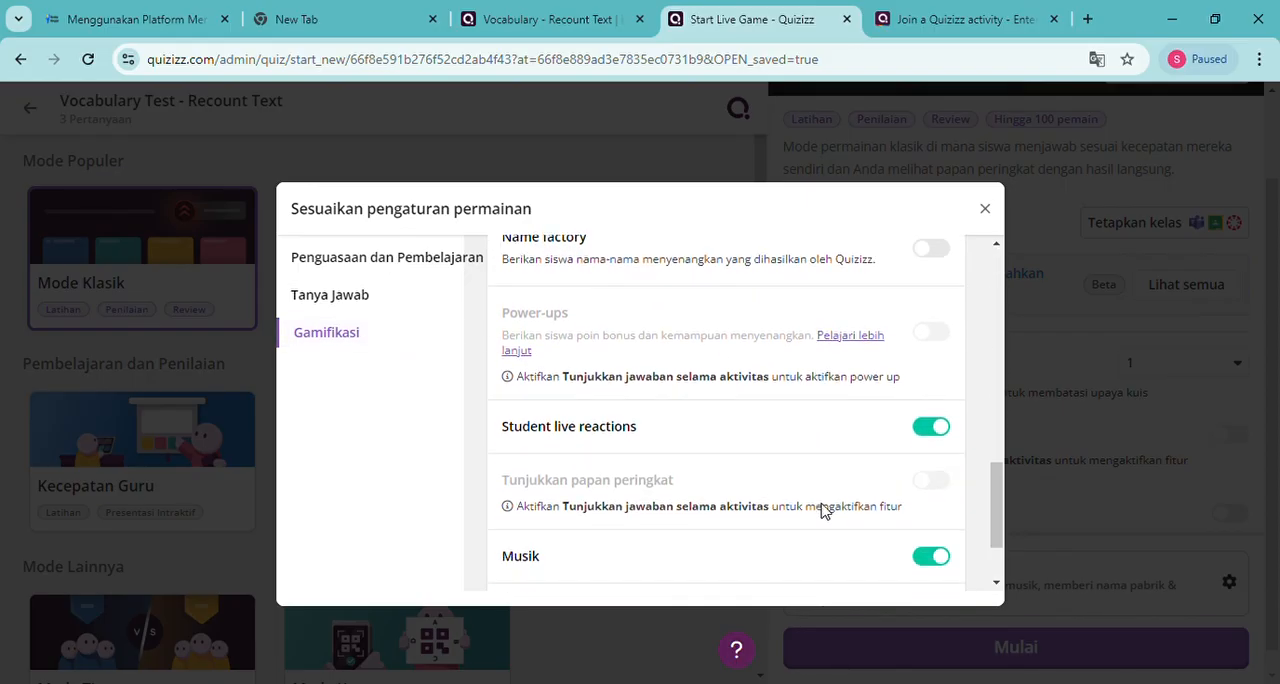
pyautogui.scroll(2, 830, 512)
pyautogui.scroll(-2, 829, 514)
pyautogui.scroll(5, 823, 509)
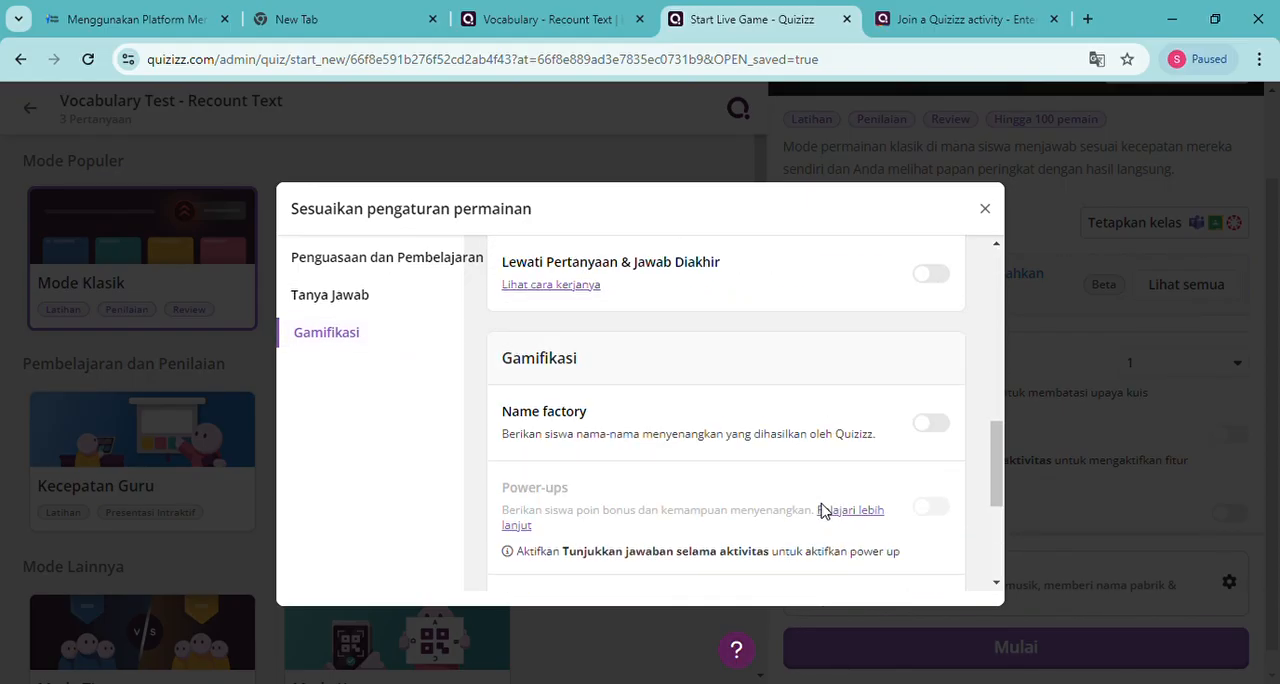
pyautogui.scroll(3, 823, 509)
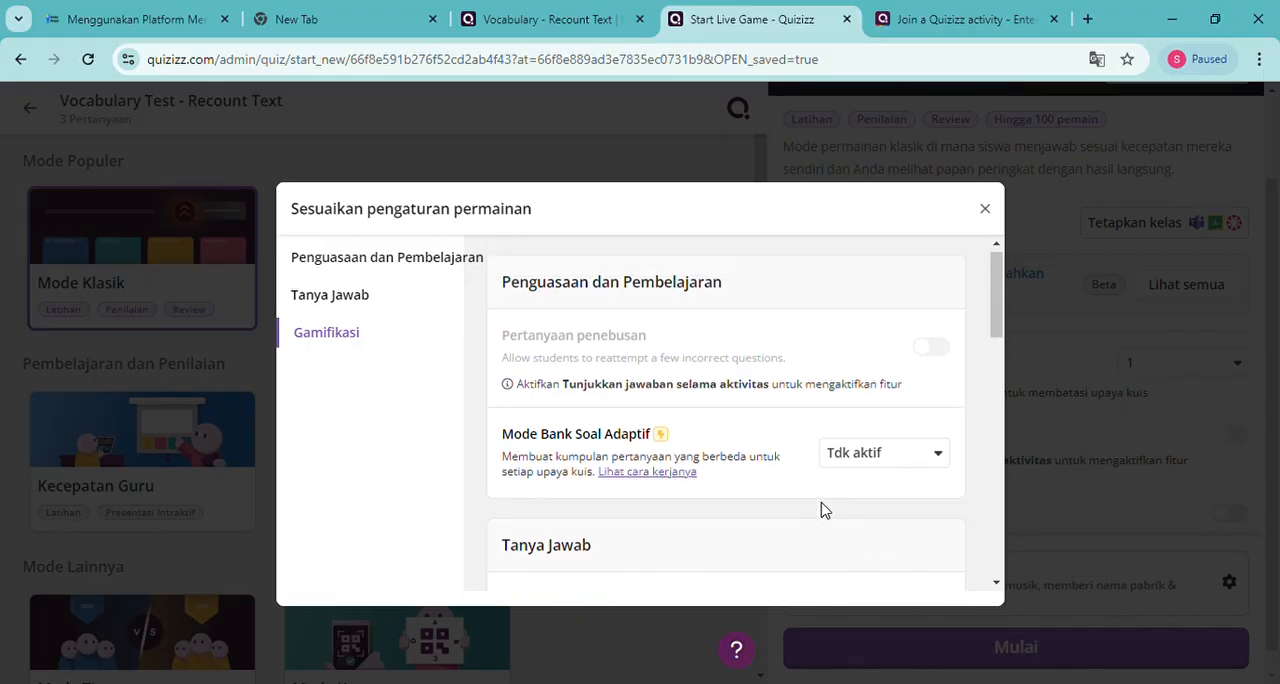
# Close the customization settings and launch the Vocabulary Test - Recount Text live game in Mode Klasik
pyautogui.click(985, 210)
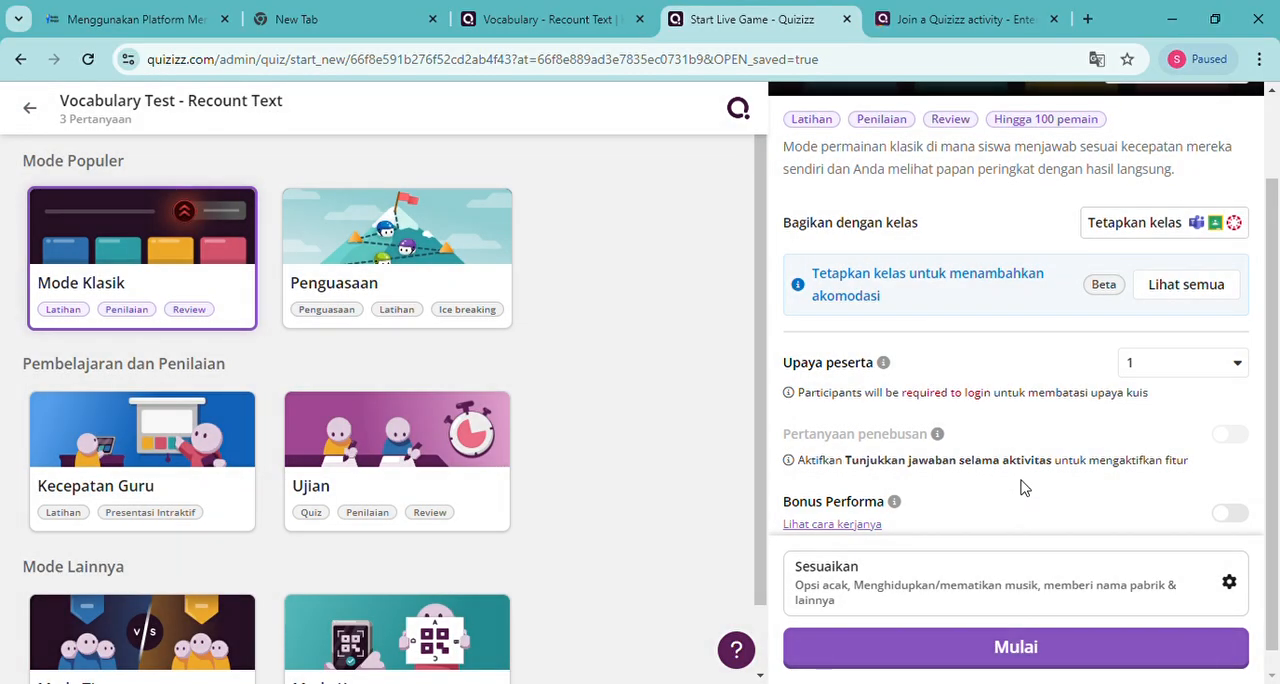
pyautogui.scroll(-1, 1024, 488)
pyautogui.scroll(2, 1022, 487)
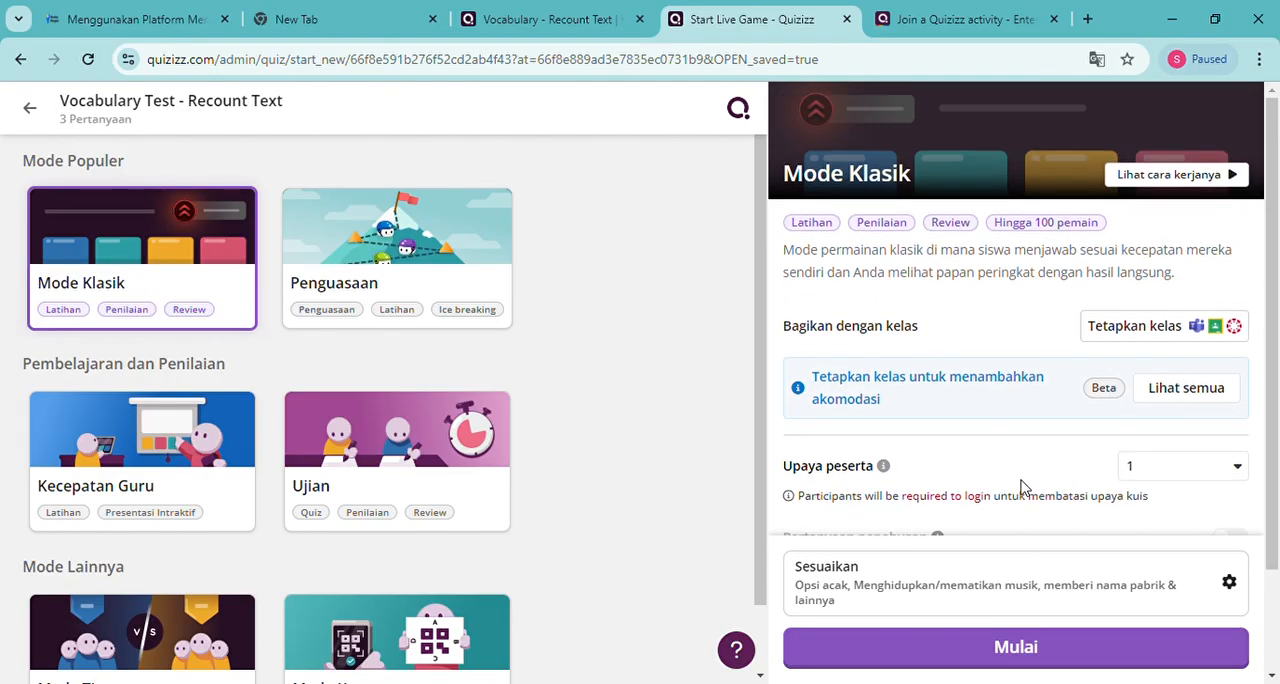
pyautogui.scroll(-2, 1022, 487)
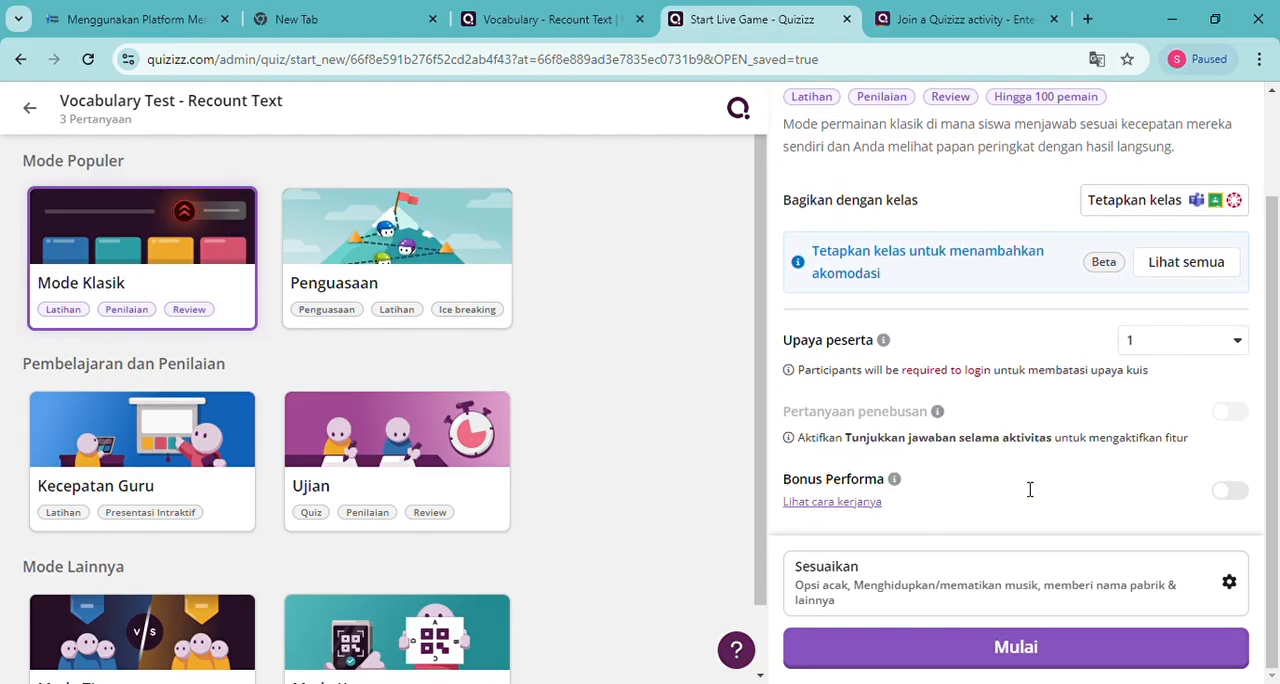
pyautogui.click(1030, 659)
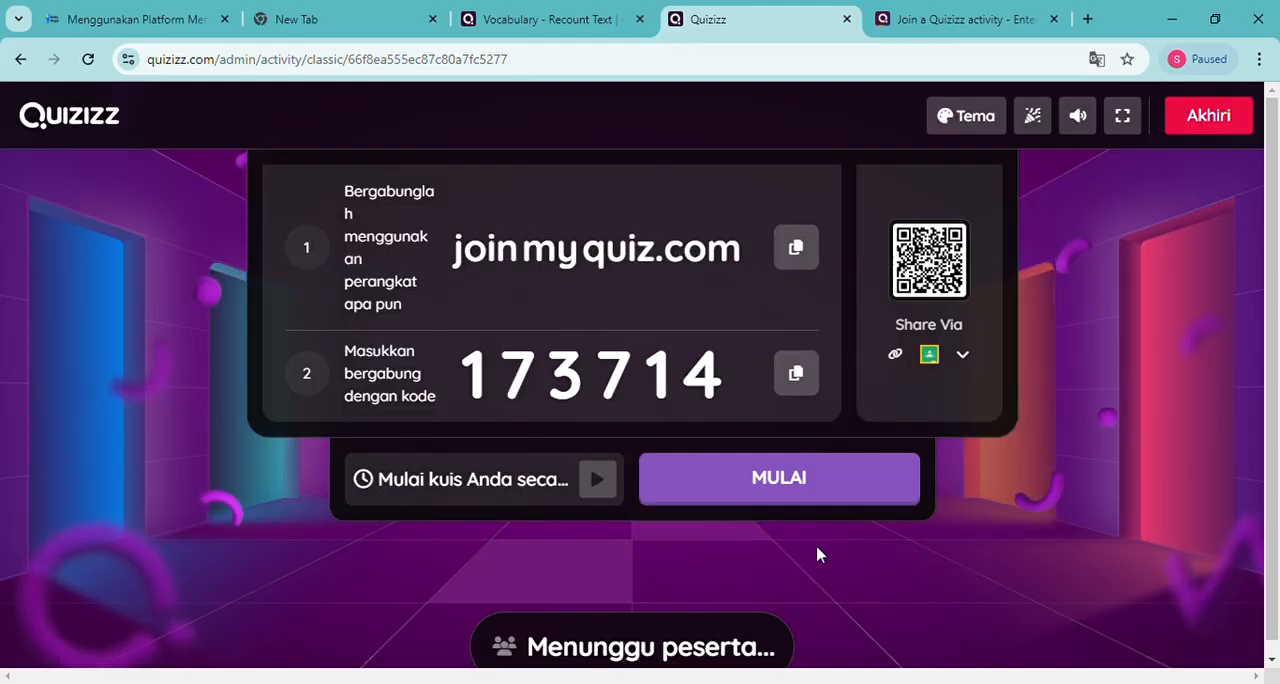
# Replace the old join page with a new browser tab, search for "join my quiz.com" and open the Quizizz activity join page
pyautogui.click(1088, 20)
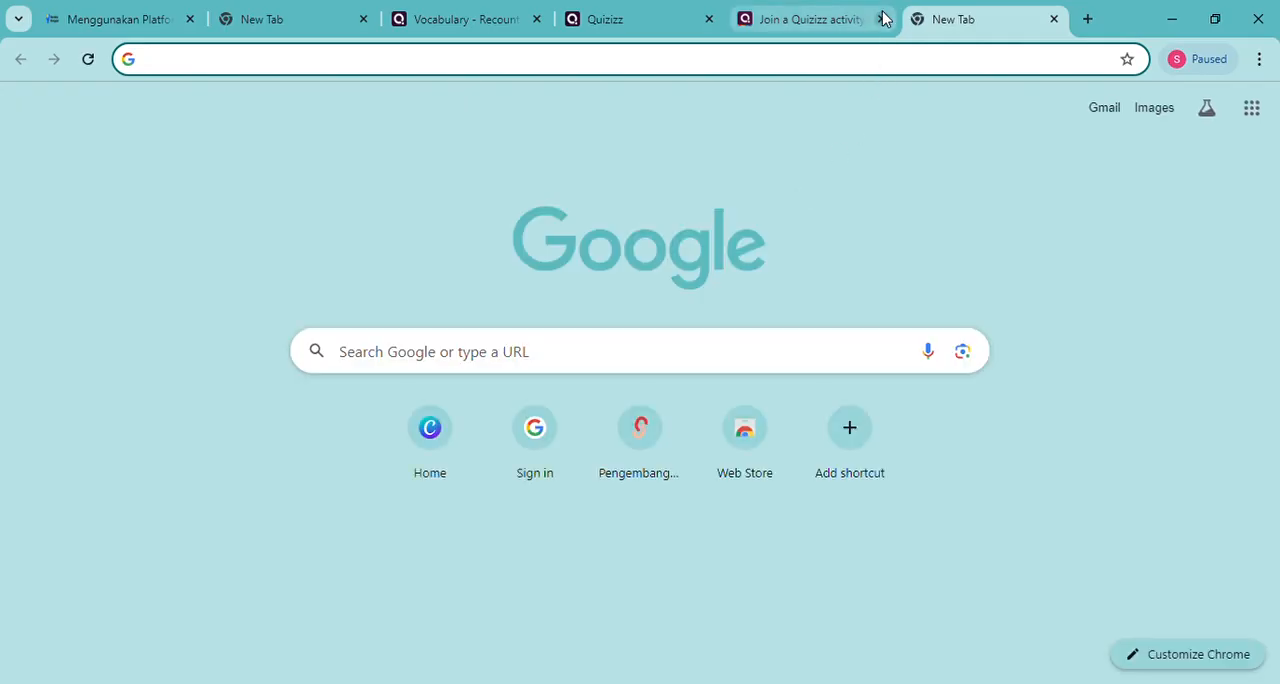
pyautogui.click(881, 20)
pyautogui.click(624, 360)
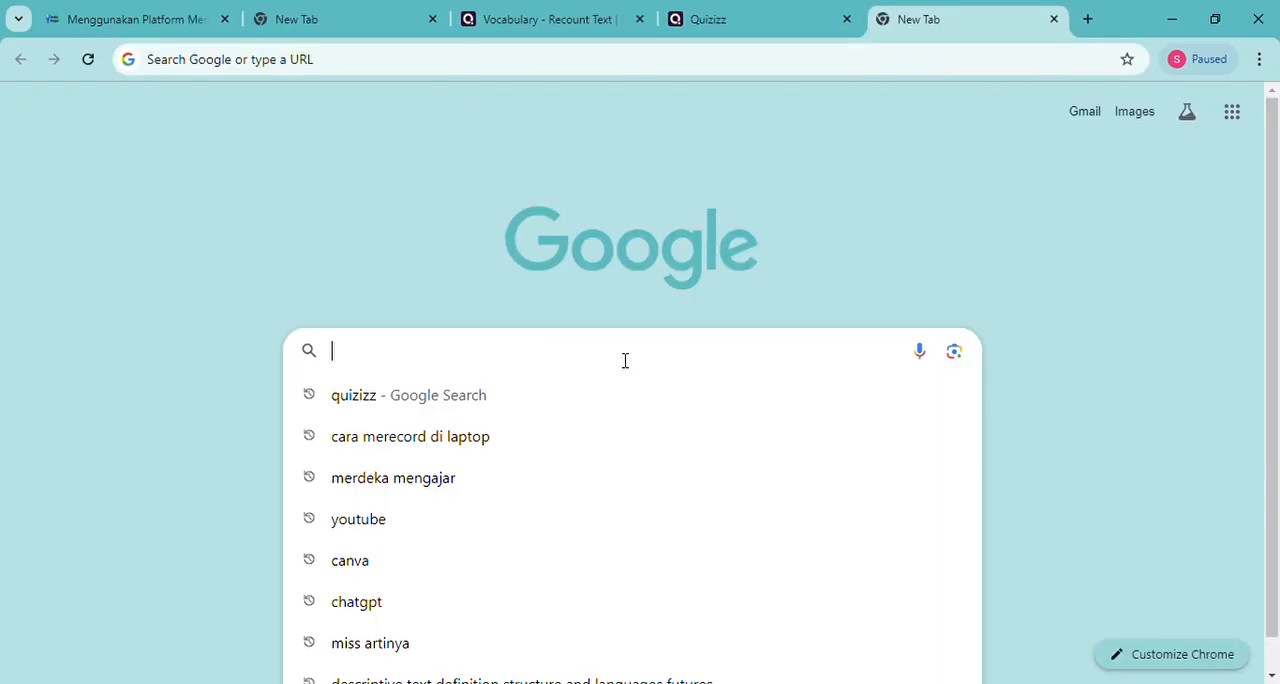
pyautogui.write('join')
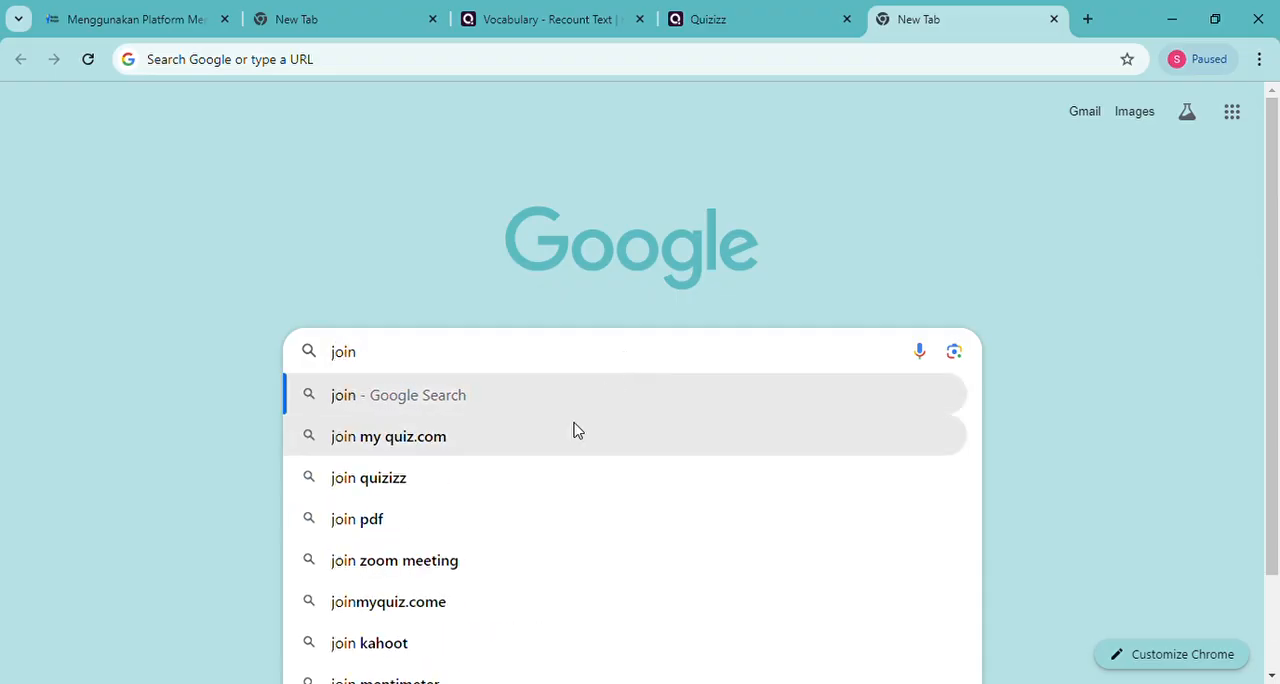
pyautogui.click(575, 434)
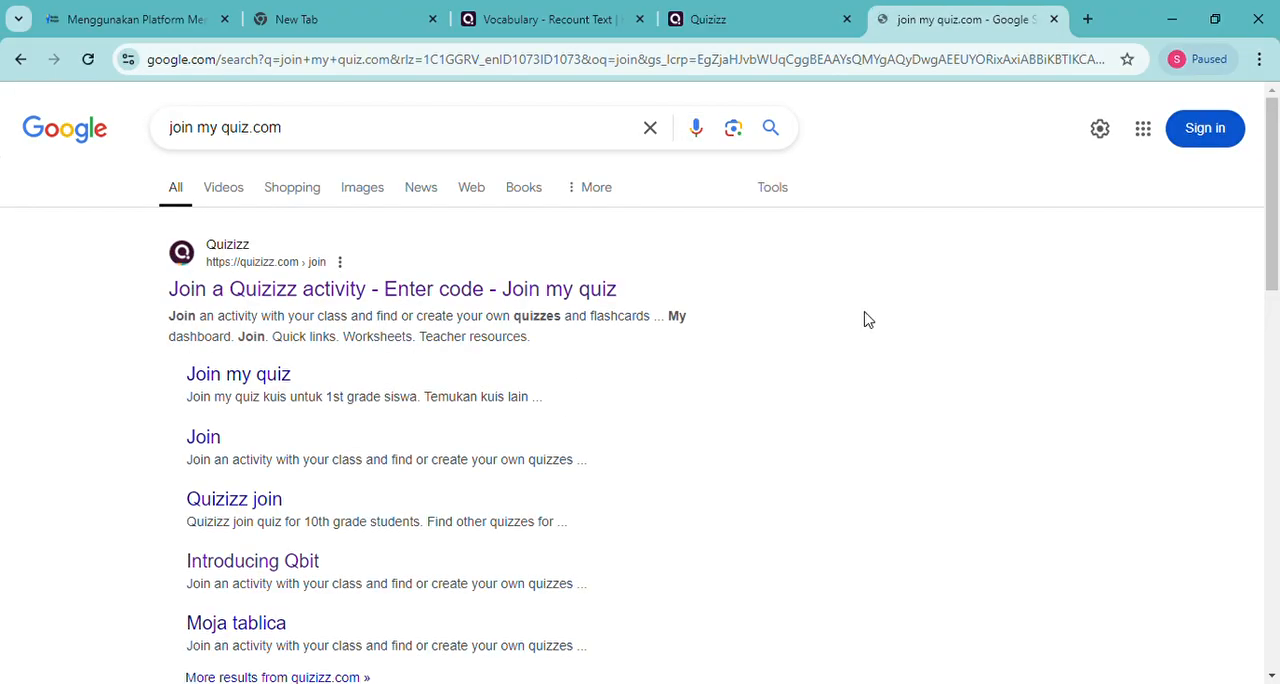
pyautogui.click(350, 290)
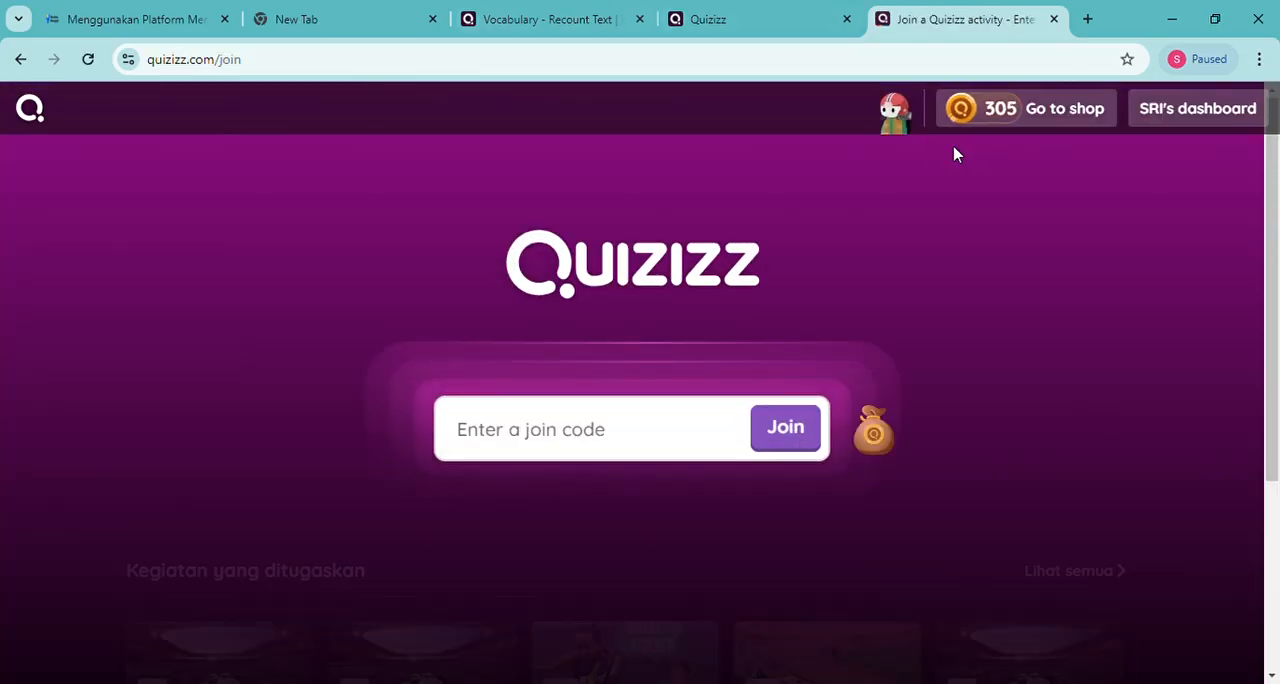
# Look up the join code on the live game's host page and join the activity with code 173714
pyautogui.click(558, 17)
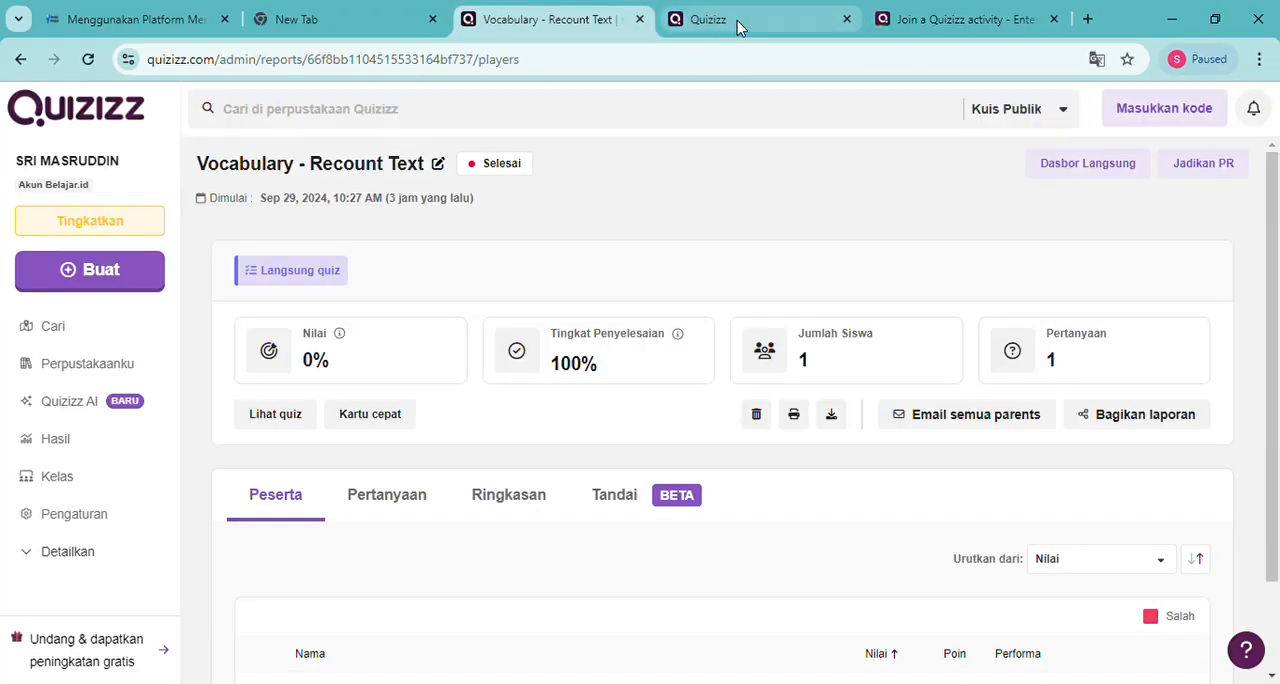
pyautogui.click(737, 22)
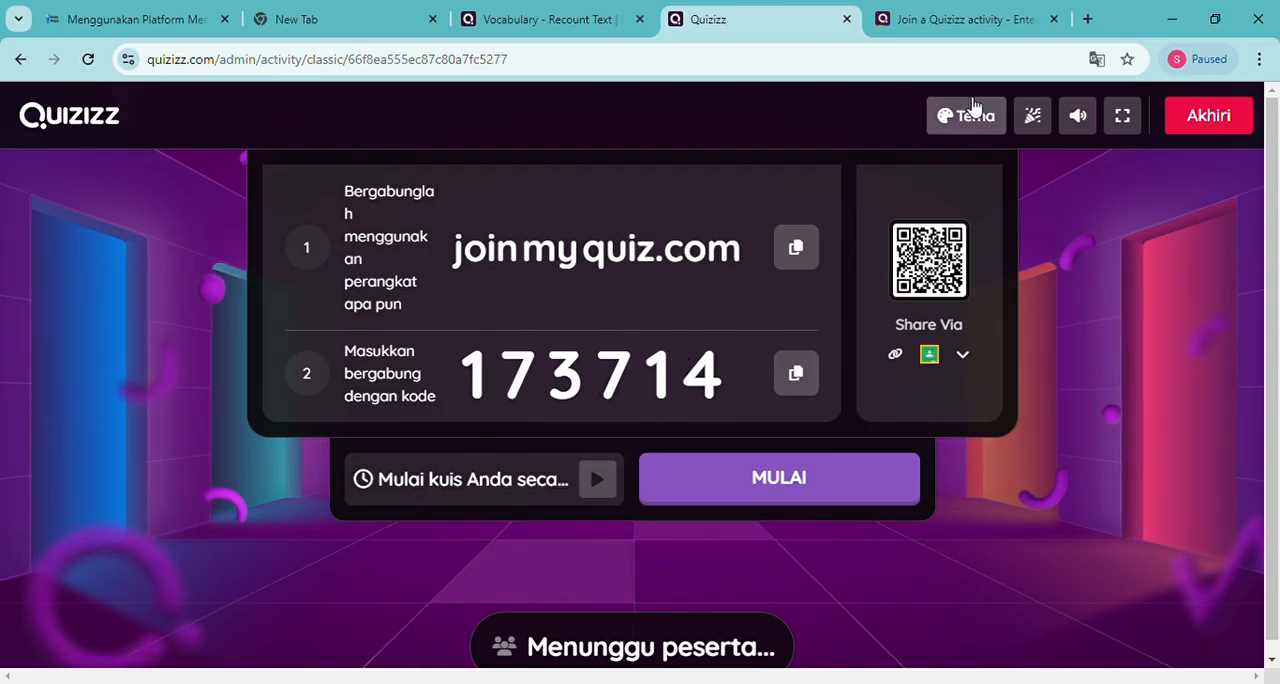
pyautogui.click(968, 21)
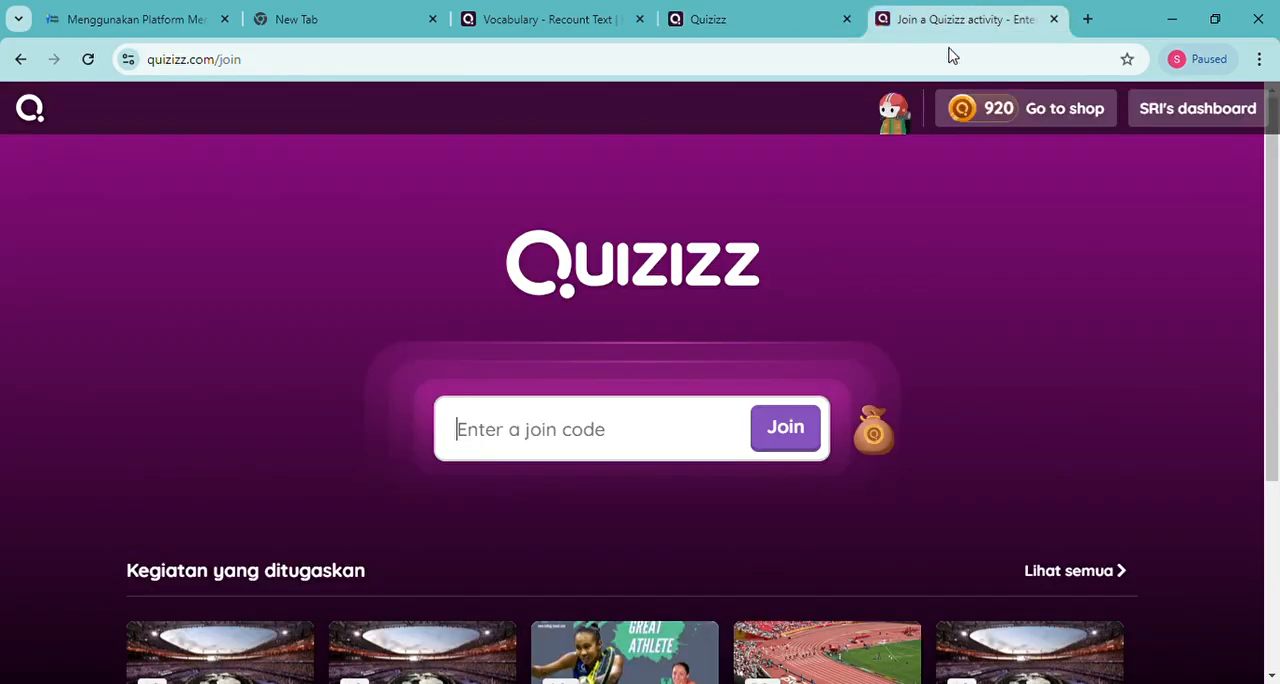
pyautogui.write('1')
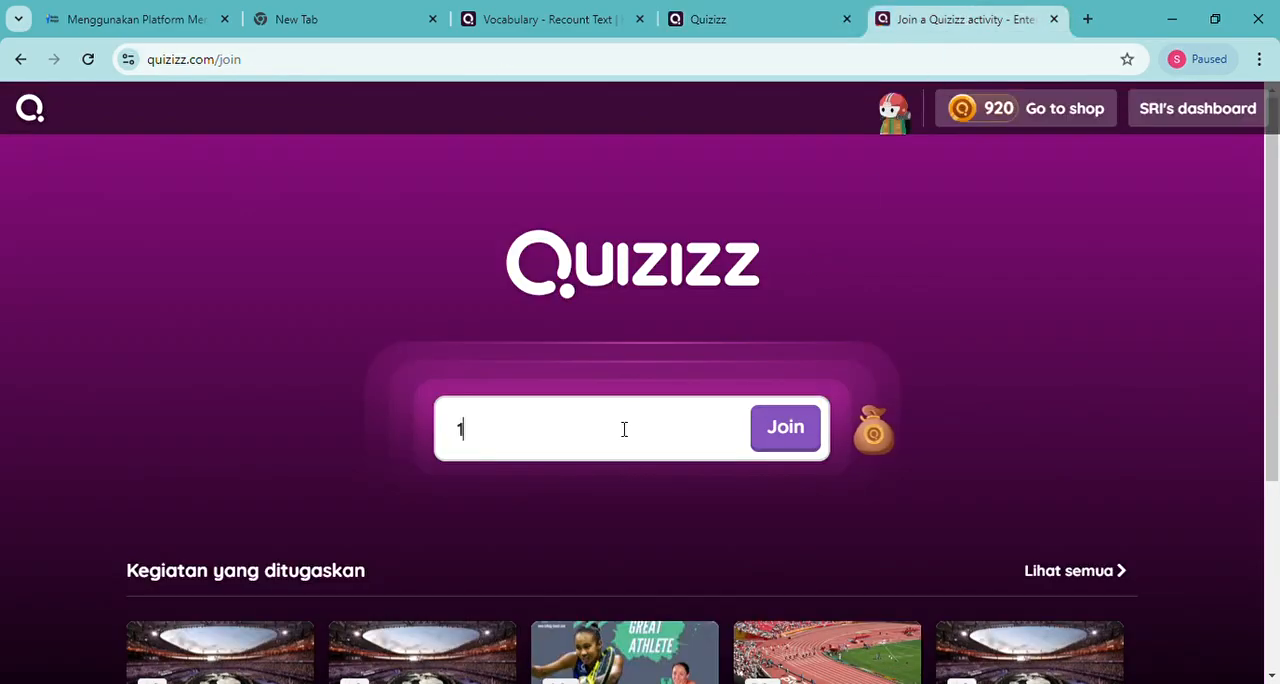
pyautogui.write('73')
pyautogui.click(742, 26)
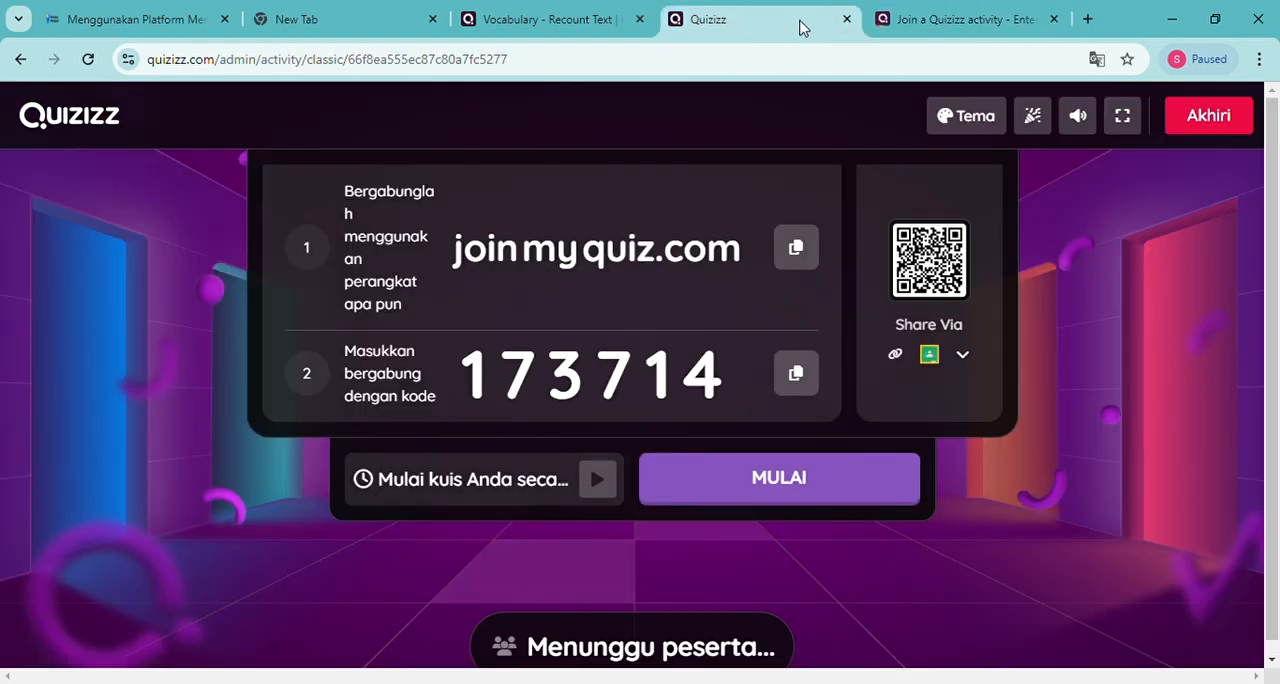
pyautogui.click(936, 18)
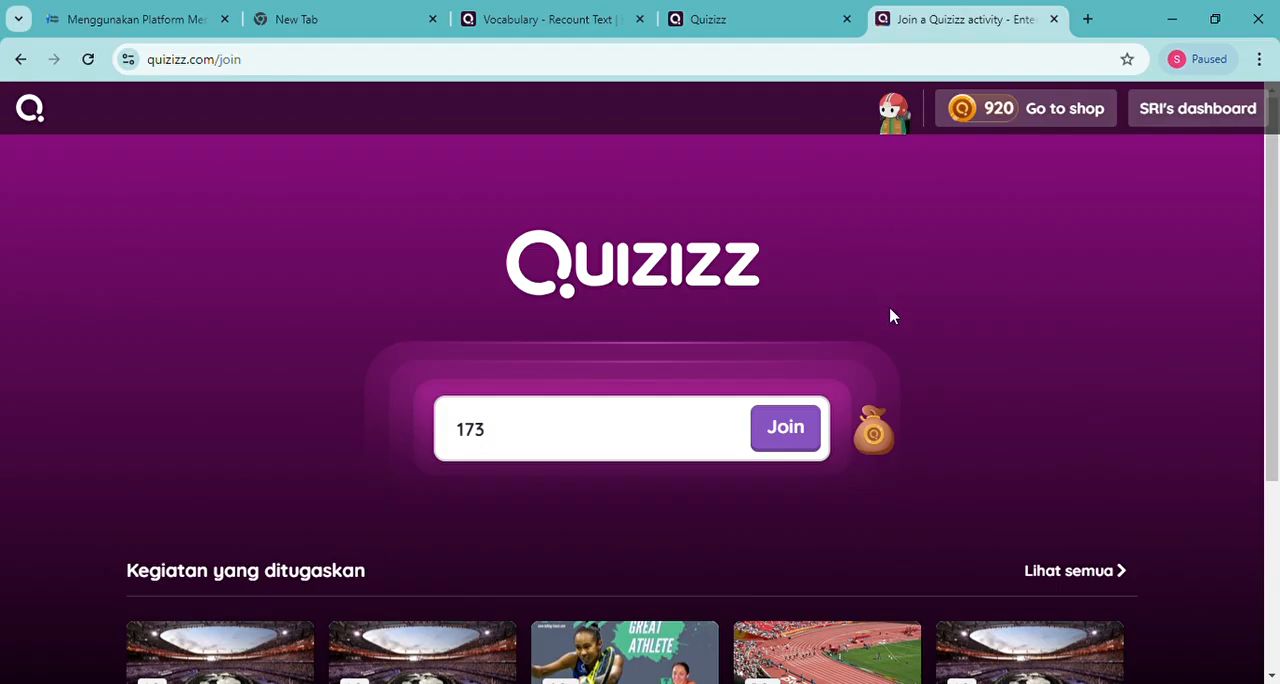
pyautogui.write('714')
pyautogui.click(793, 434)
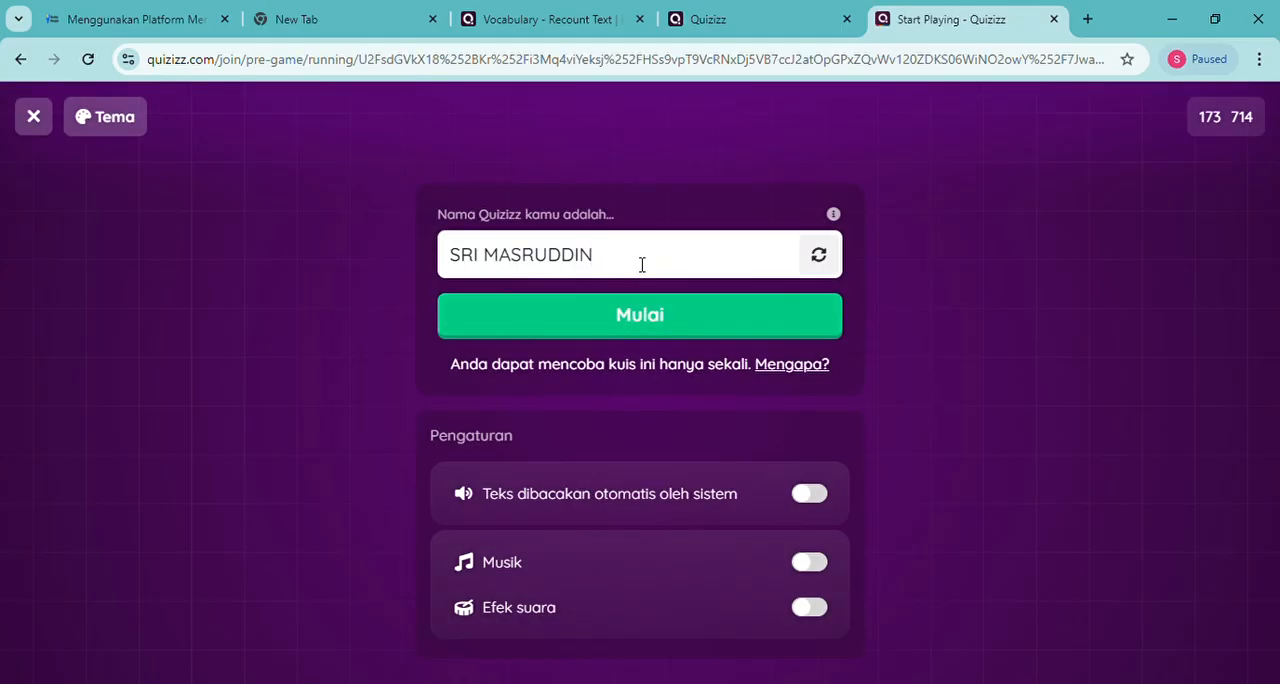
# Replace the prefilled Quizizz player name with "tes"
pyautogui.press('BackSpace')
pyautogui.press('BackSpace')
pyautogui.press('BackSpace')
pyautogui.press('BackSpace')
pyautogui.press('BackSpace')
pyautogui.press('BackSpace')
pyautogui.press('BackSpace')
pyautogui.press('BackSpace')
pyautogui.press('BackSpace')
pyautogui.press('BackSpace')
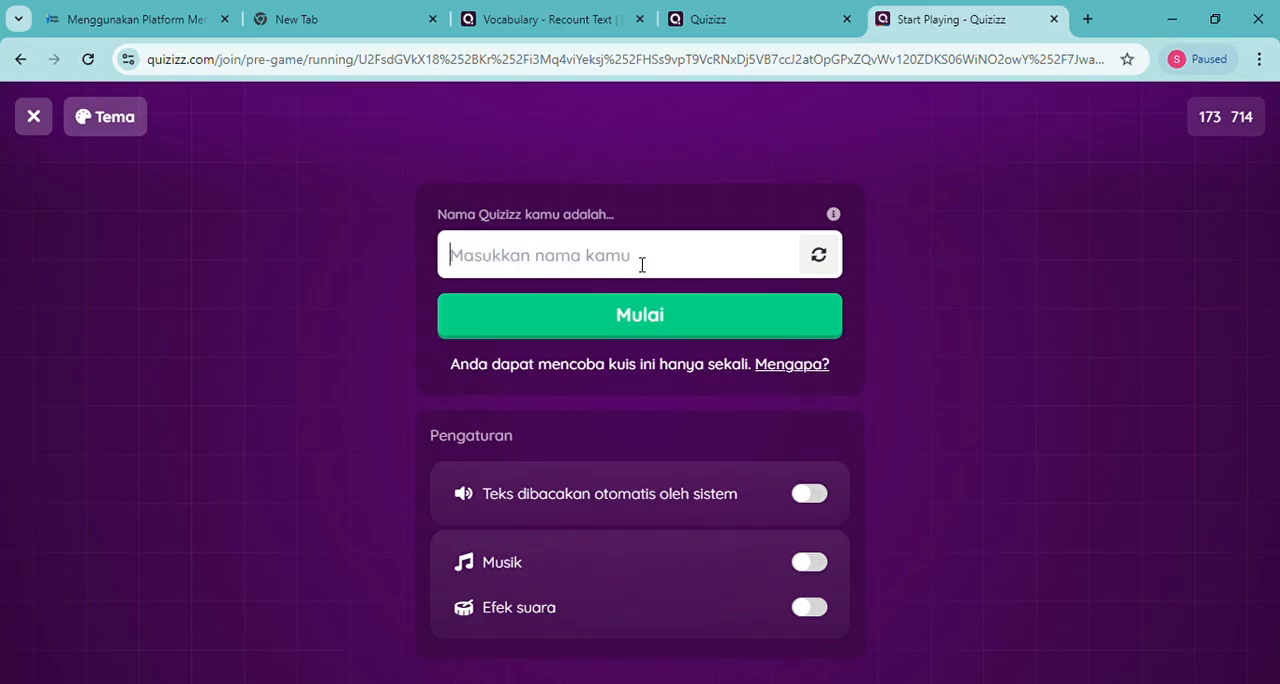
pyautogui.write('tes')
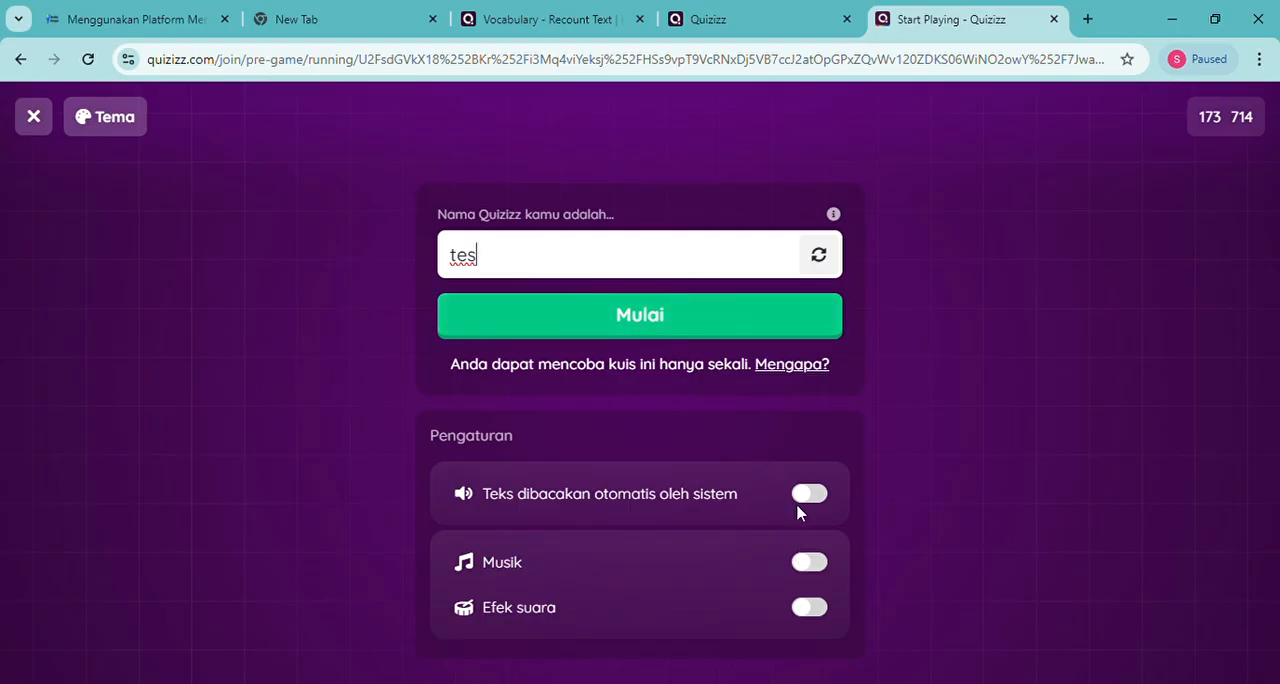
# Enter the game as a player with Musik and Efek suara on, after trying automatic text reading and turning it back off
pyautogui.click(806, 566)
pyautogui.click(808, 610)
pyautogui.click(807, 500)
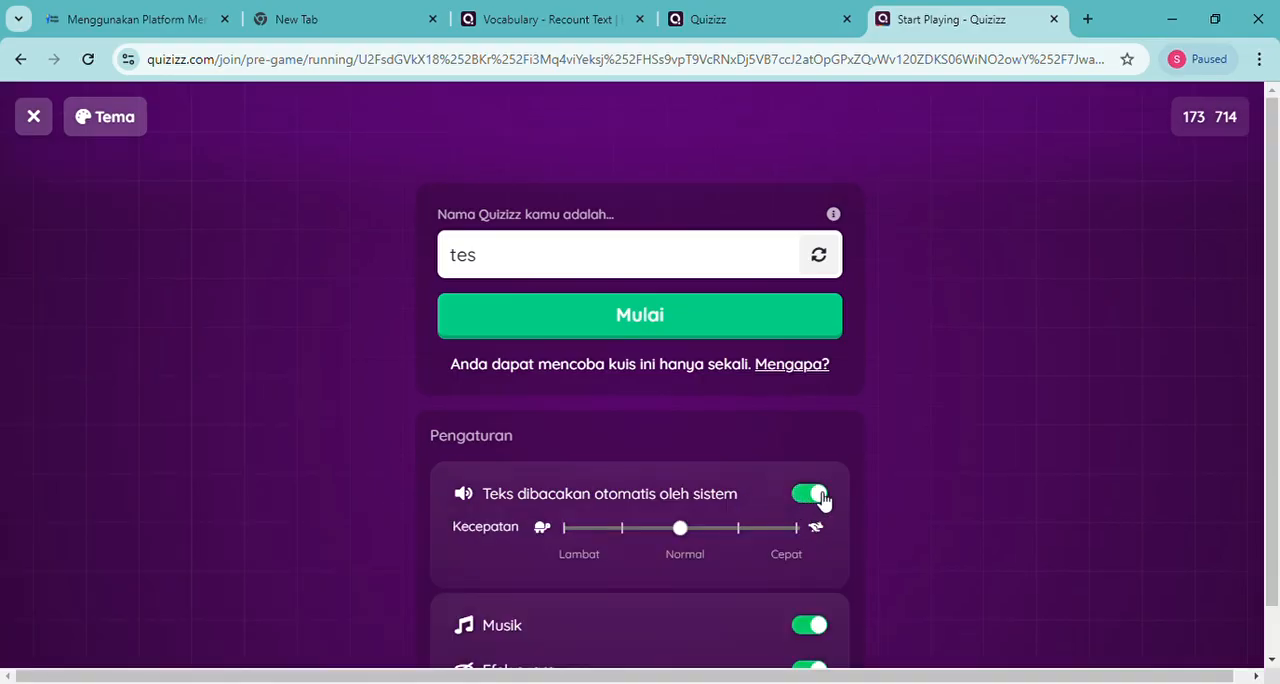
pyautogui.click(812, 496)
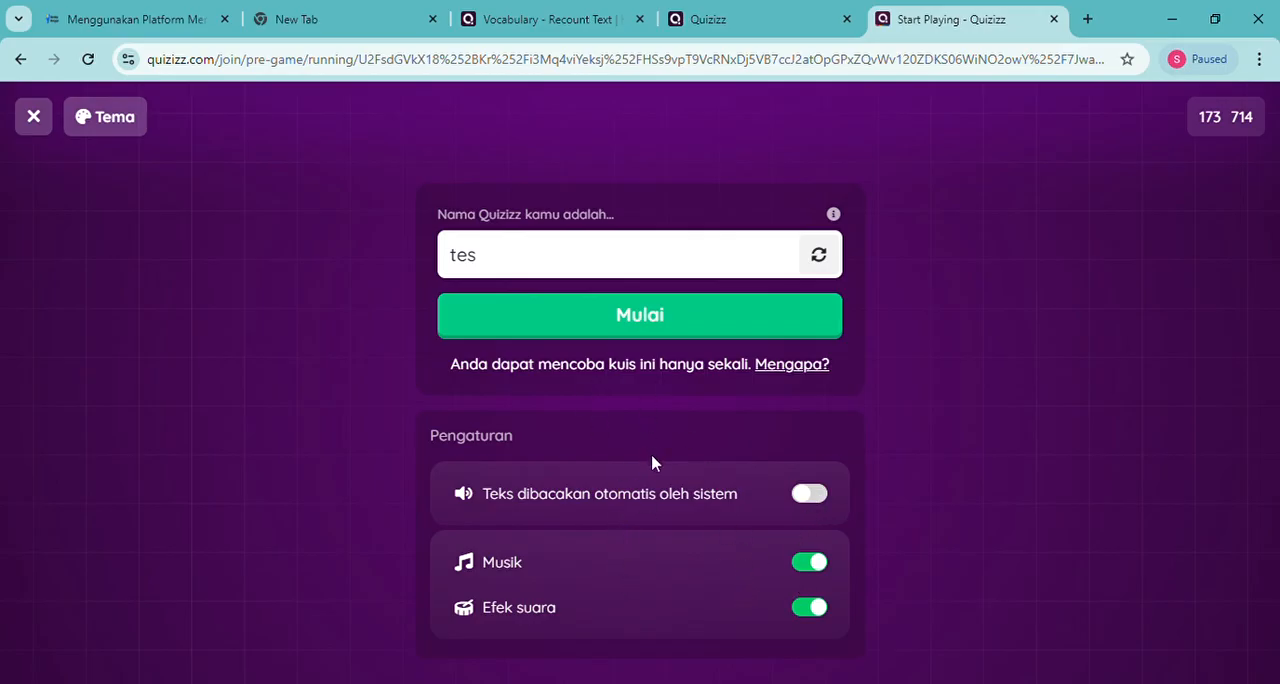
pyautogui.click(640, 316)
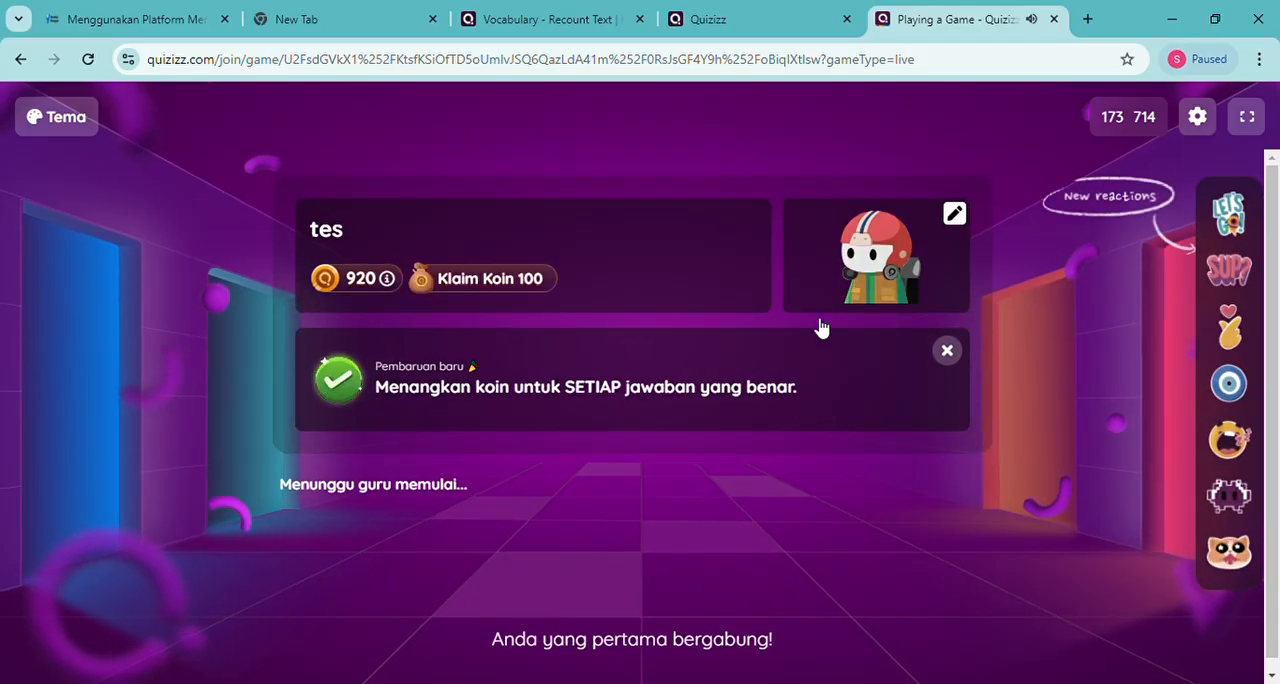
# Start the live game from the host page and return to the player's game page
pyautogui.click(747, 22)
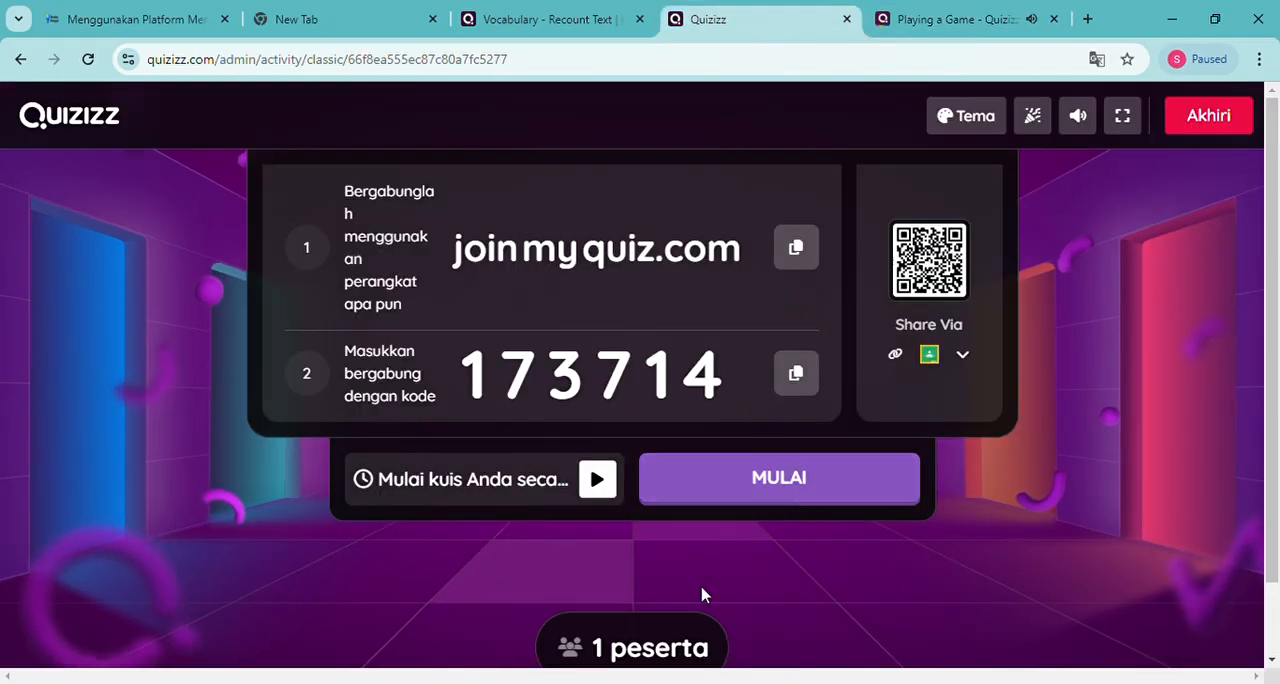
pyautogui.click(770, 484)
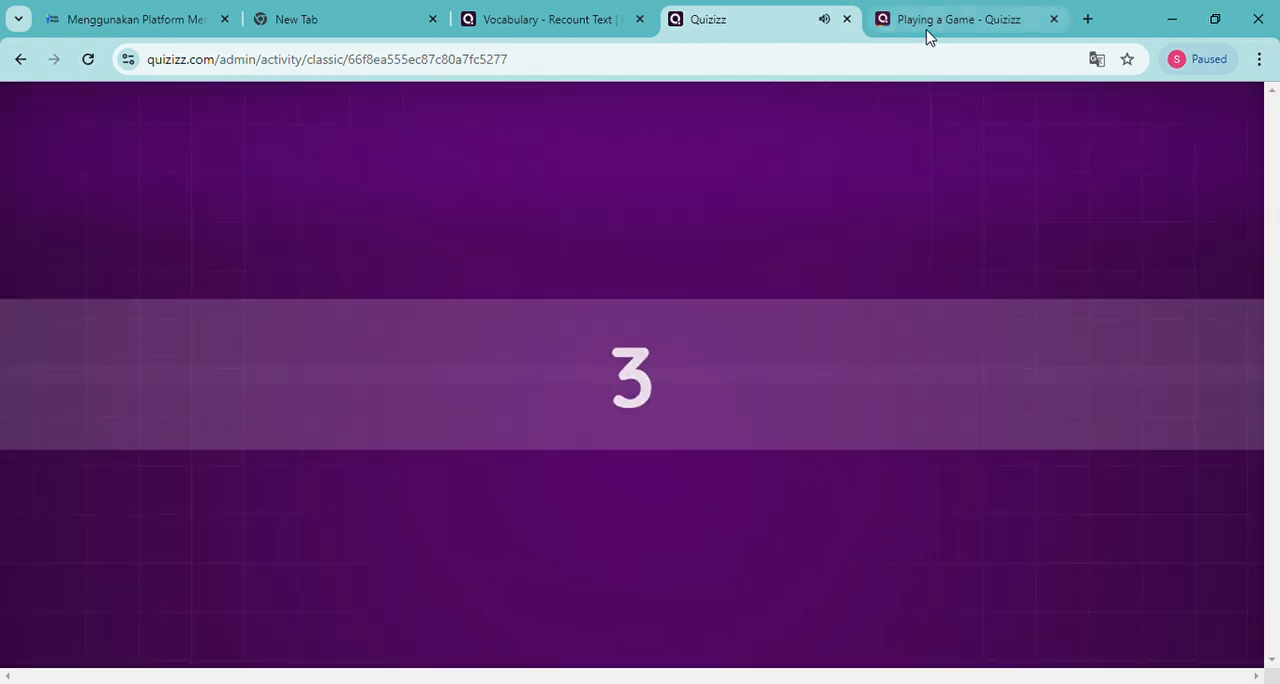
pyautogui.click(930, 22)
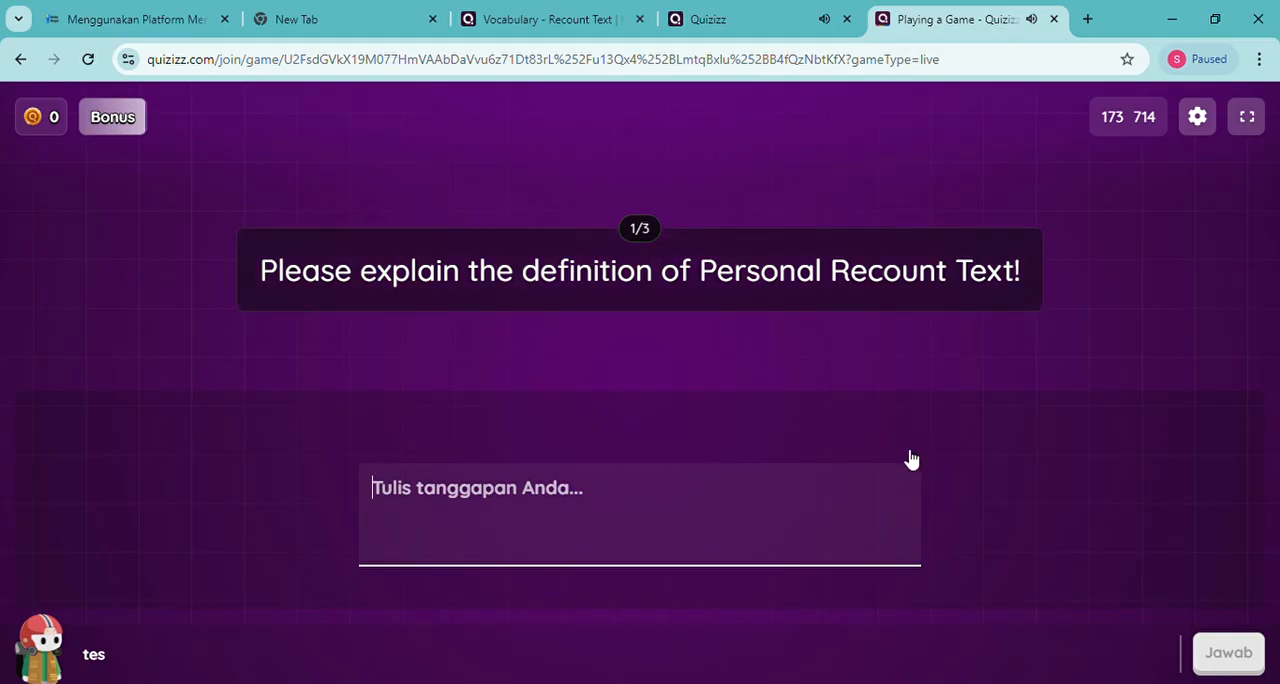
# Answer the first question, on the definition of Personal Recount Text, with "tidak tahu" and submit it
pyautogui.write('t')
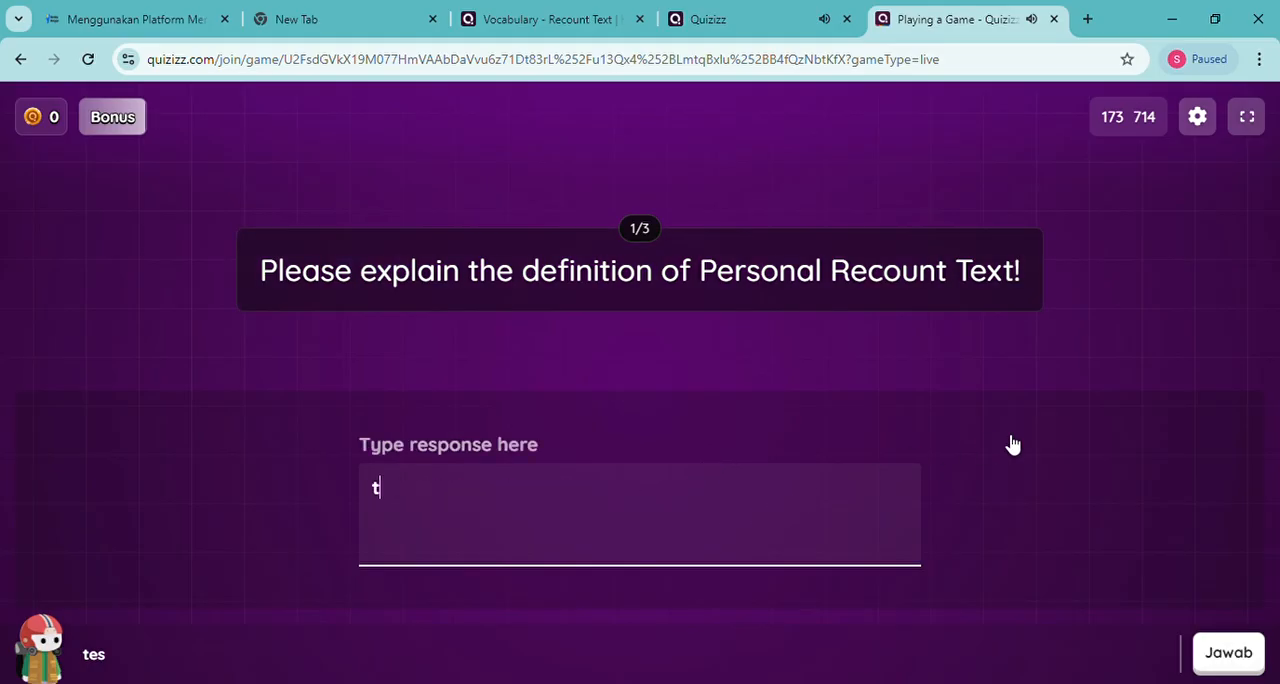
pyautogui.write('idak tahu')
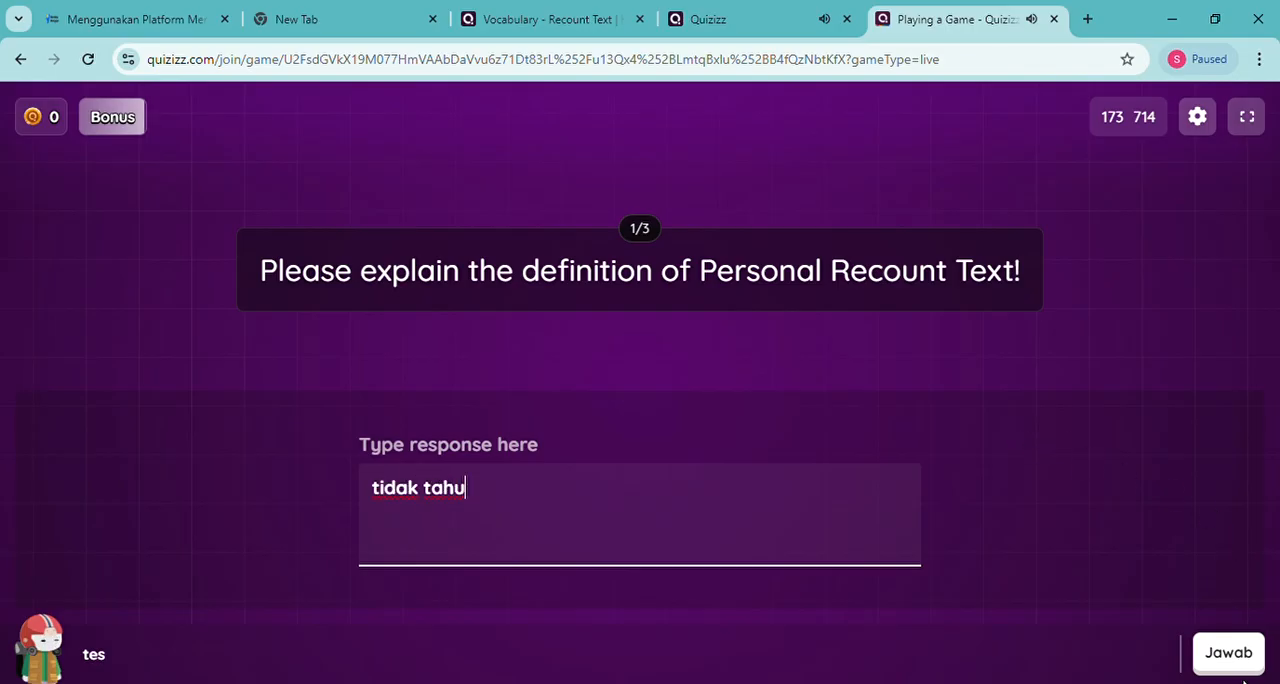
pyautogui.click(1228, 652)
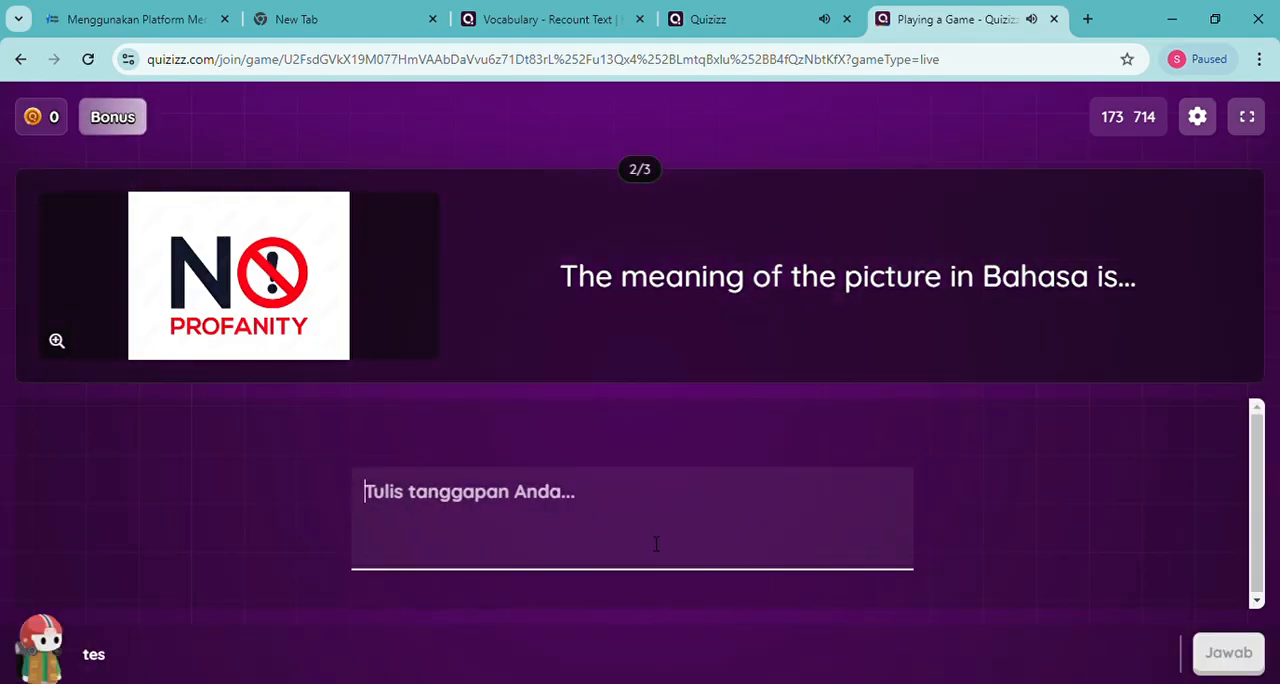
# Answer the second question, on the No Profanity picture, with "jangan berbahasa kasar" and submit it
pyautogui.write('ja')
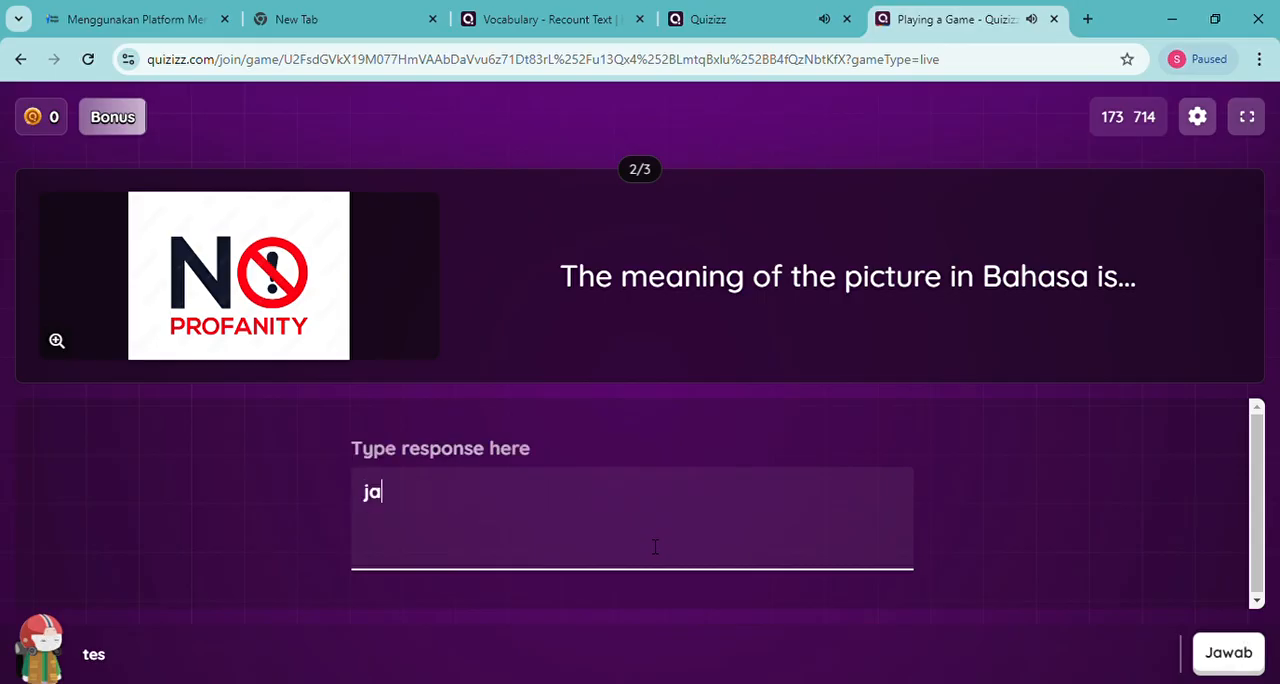
pyautogui.write('ngan berba')
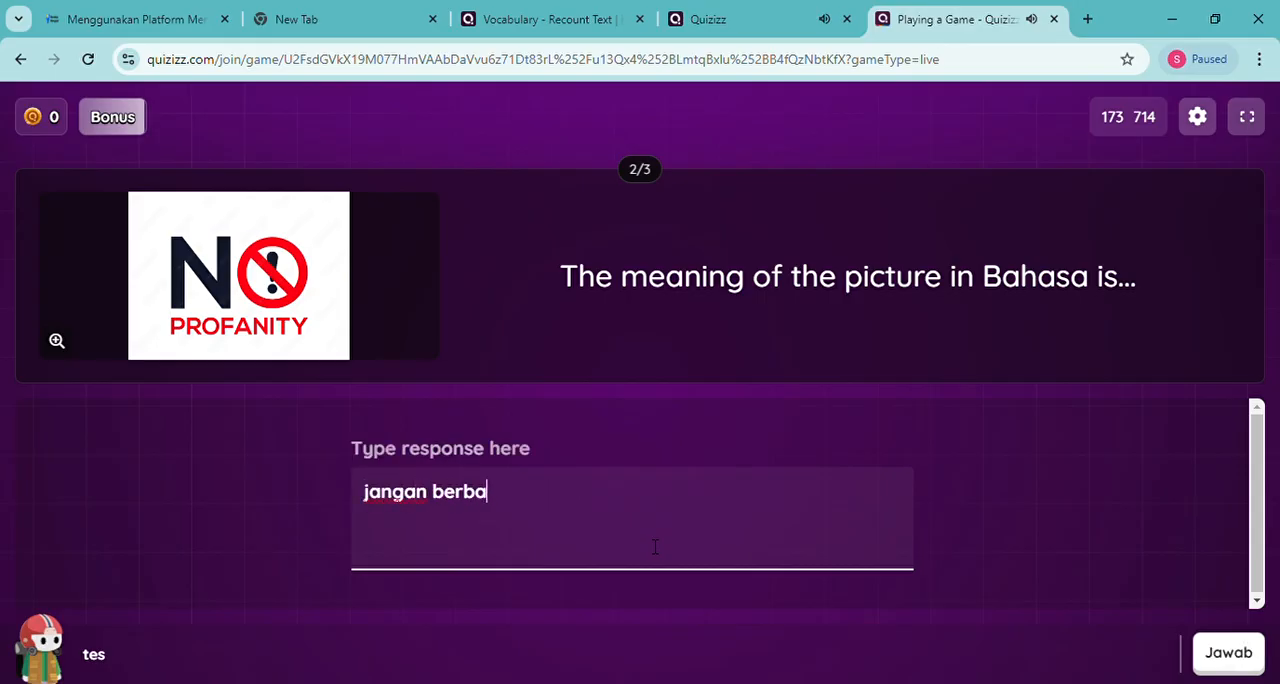
pyautogui.write('hasa kasar')
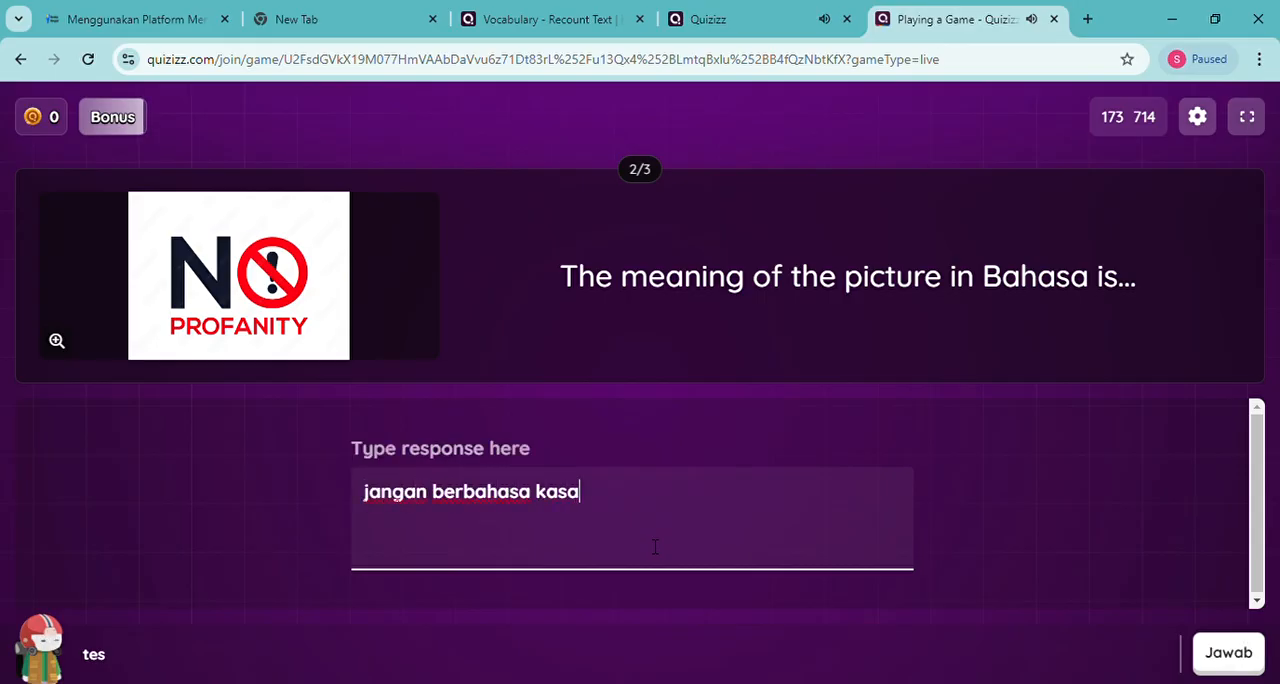
pyautogui.click(1222, 655)
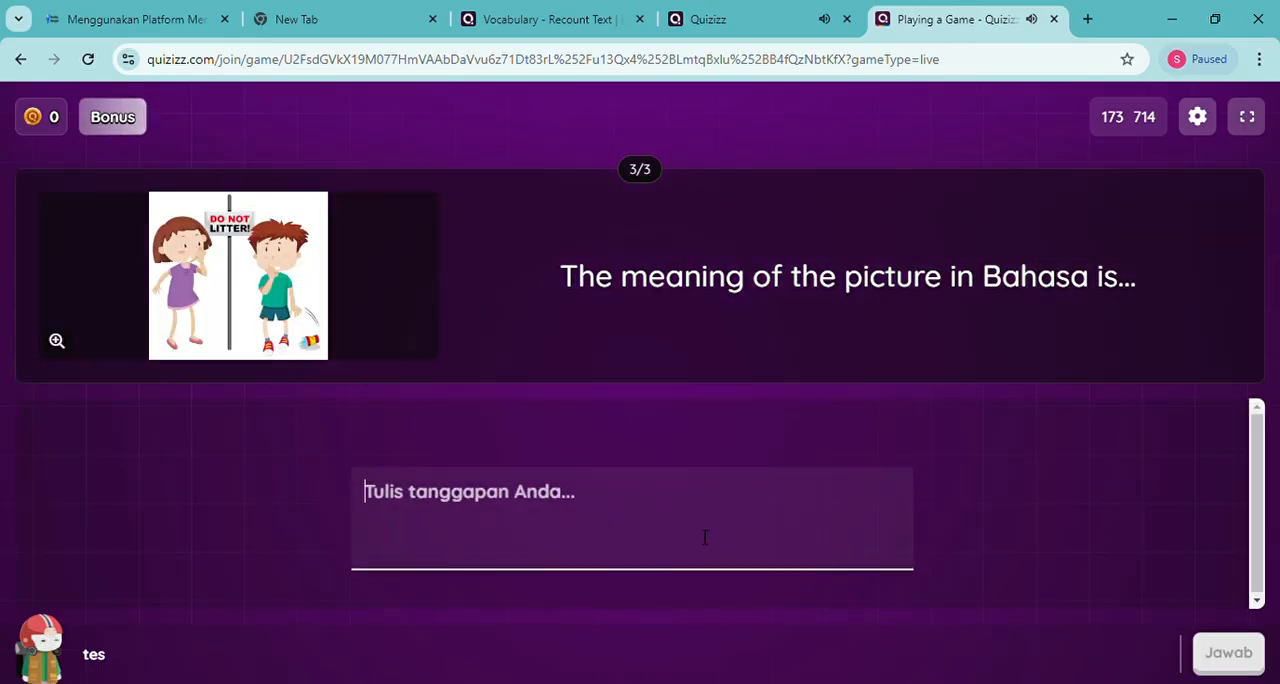
# Answer the third question, on the Do Not Litter picture, with "jangan buang sampah sembarangan" and submit it
pyautogui.write('jangan buang')
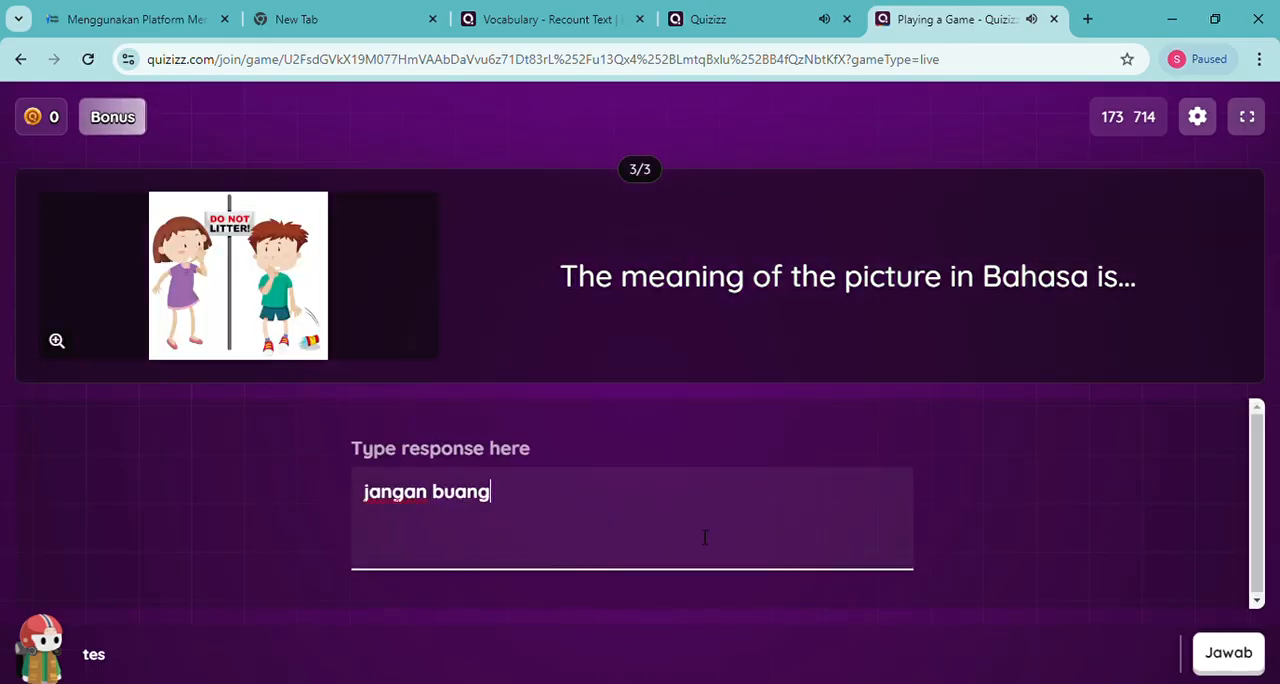
pyautogui.write(' sampah se')
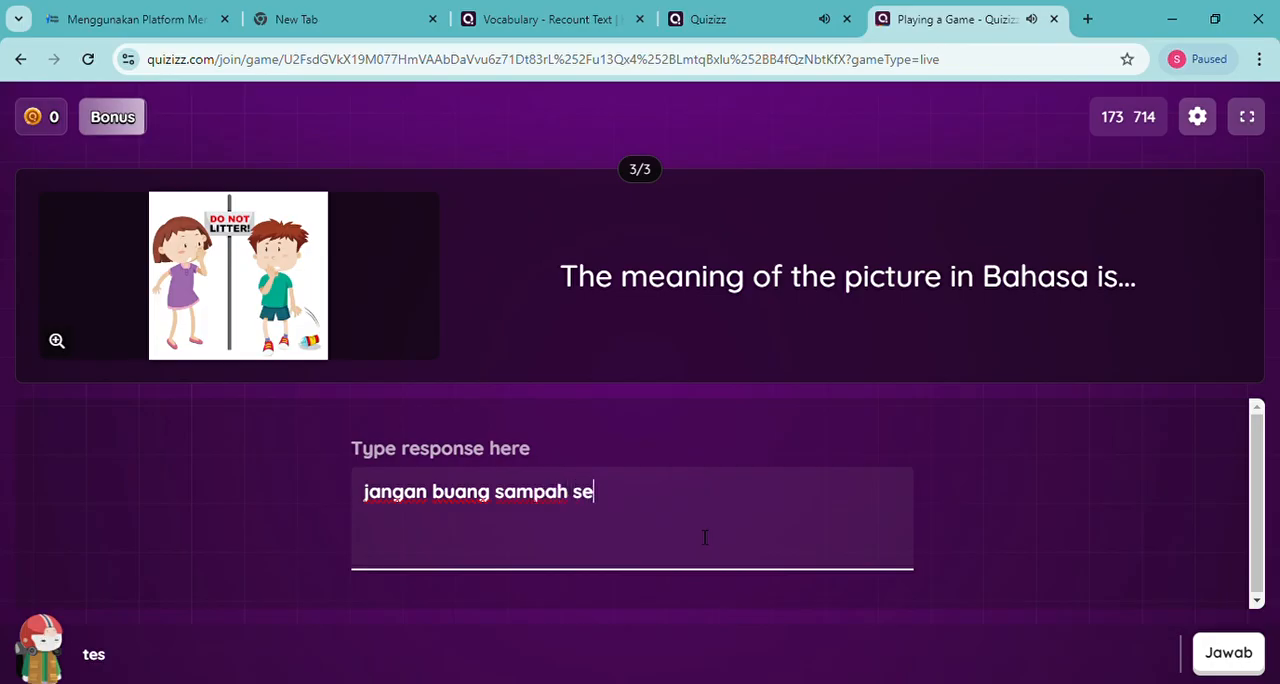
pyautogui.write('mbarangan')
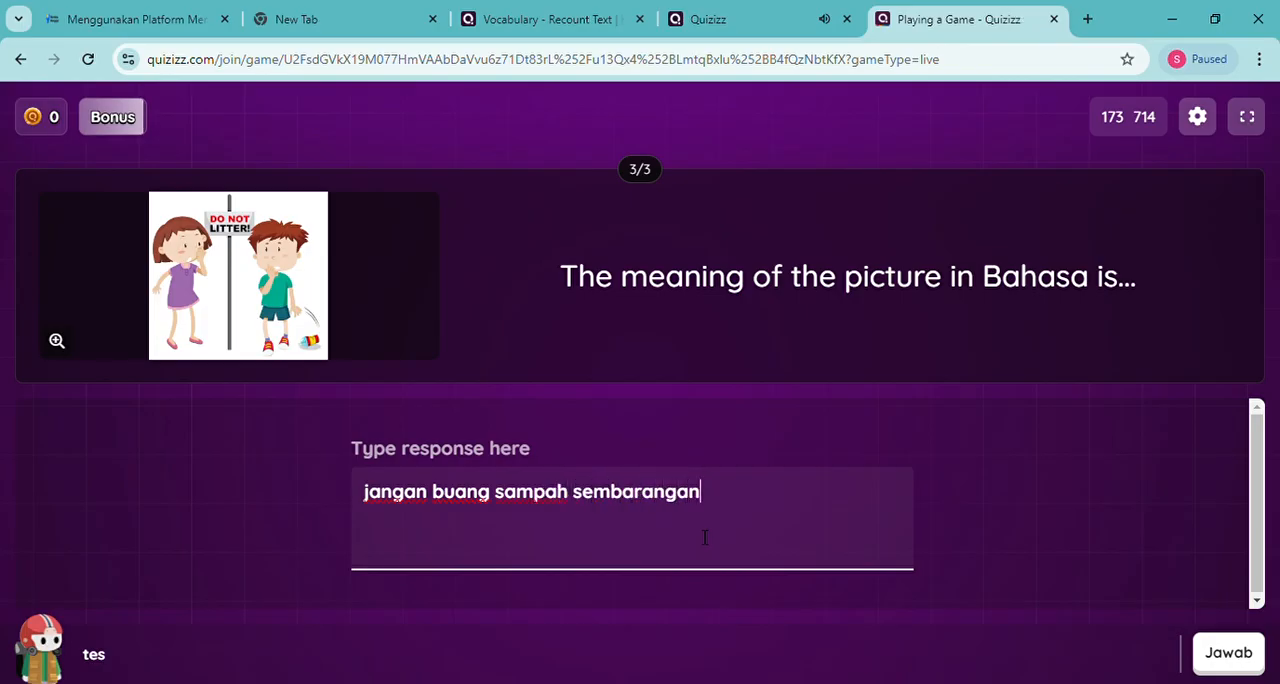
pyautogui.click(1213, 657)
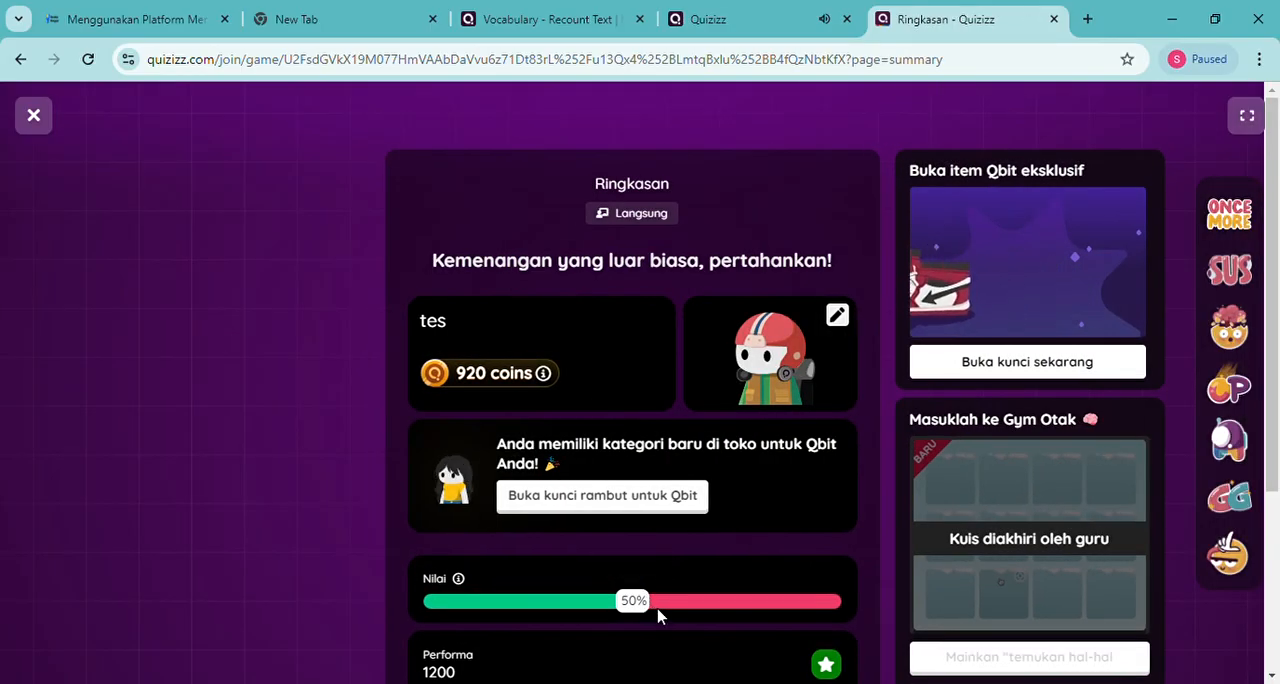
# Review the player's Ringkasan page, checking the Nilai and Performa sections
pyautogui.scroll(-1, 674, 609)
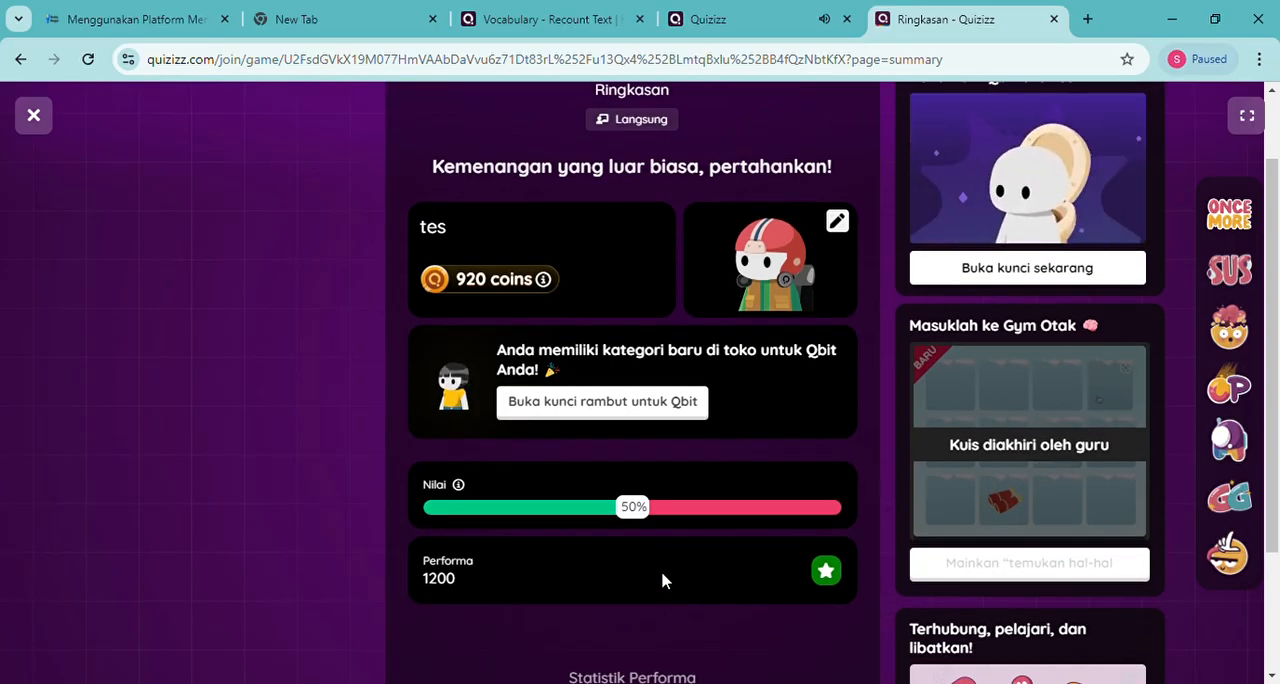
pyautogui.moveTo(638, 515)
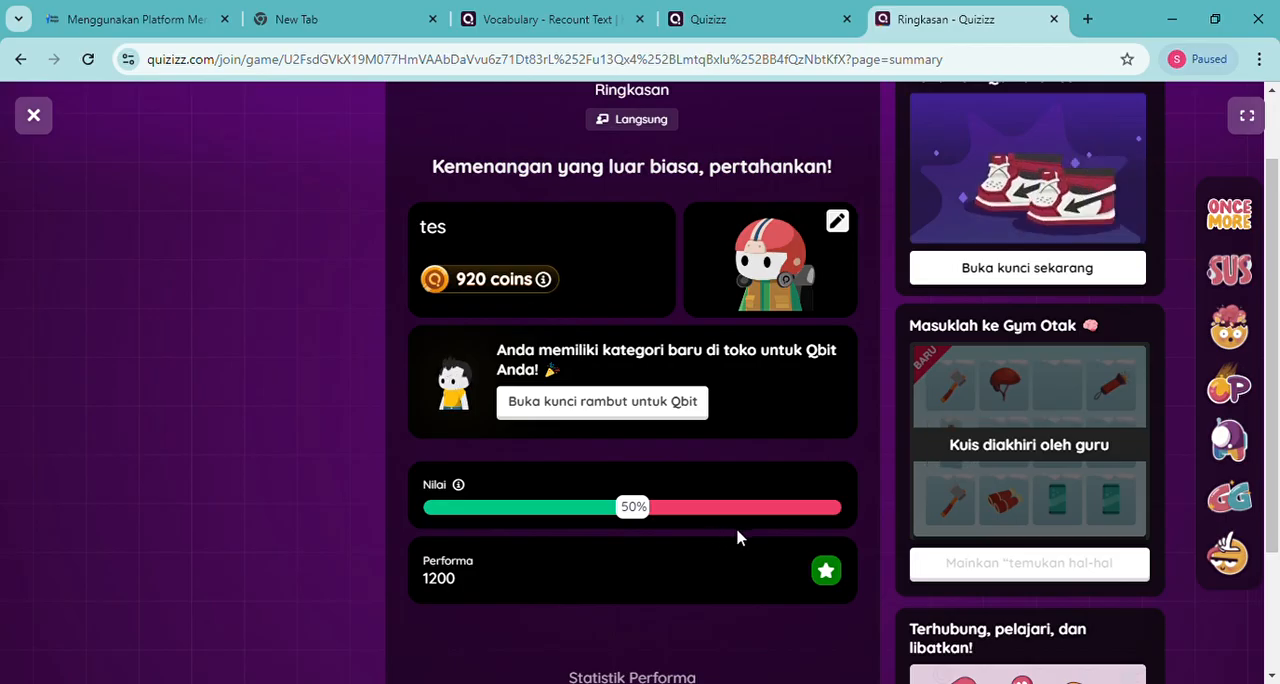
pyautogui.scroll(1, 700, 530)
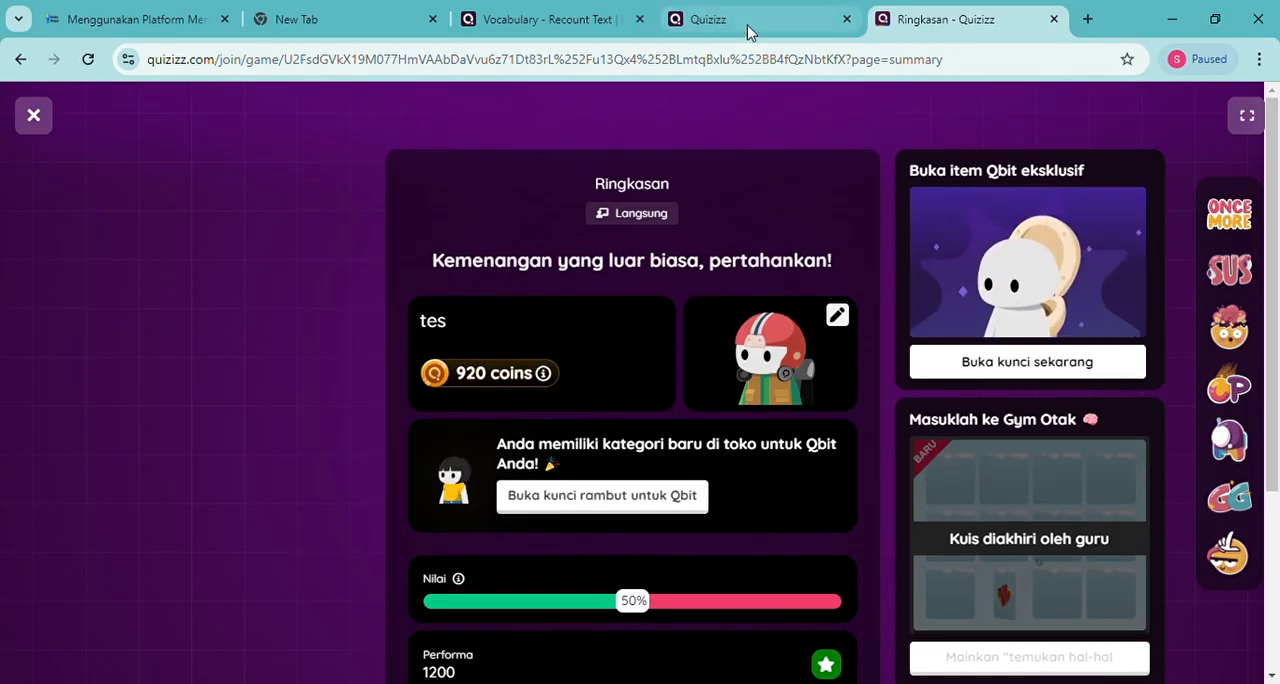
pyautogui.scroll(-3, 689, 503)
pyautogui.scroll(3, 726, 423)
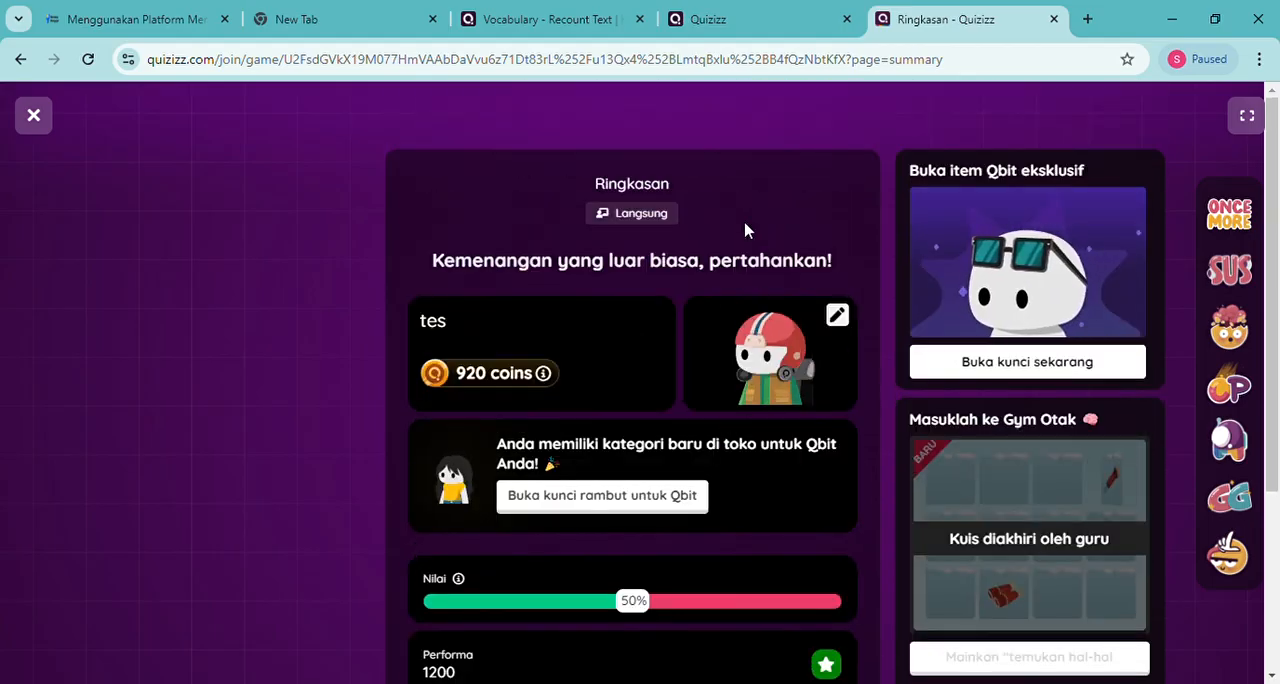
# Review the host's final results, checking the class score and the player's result for each question in the Ringkasan
pyautogui.click(752, 24)
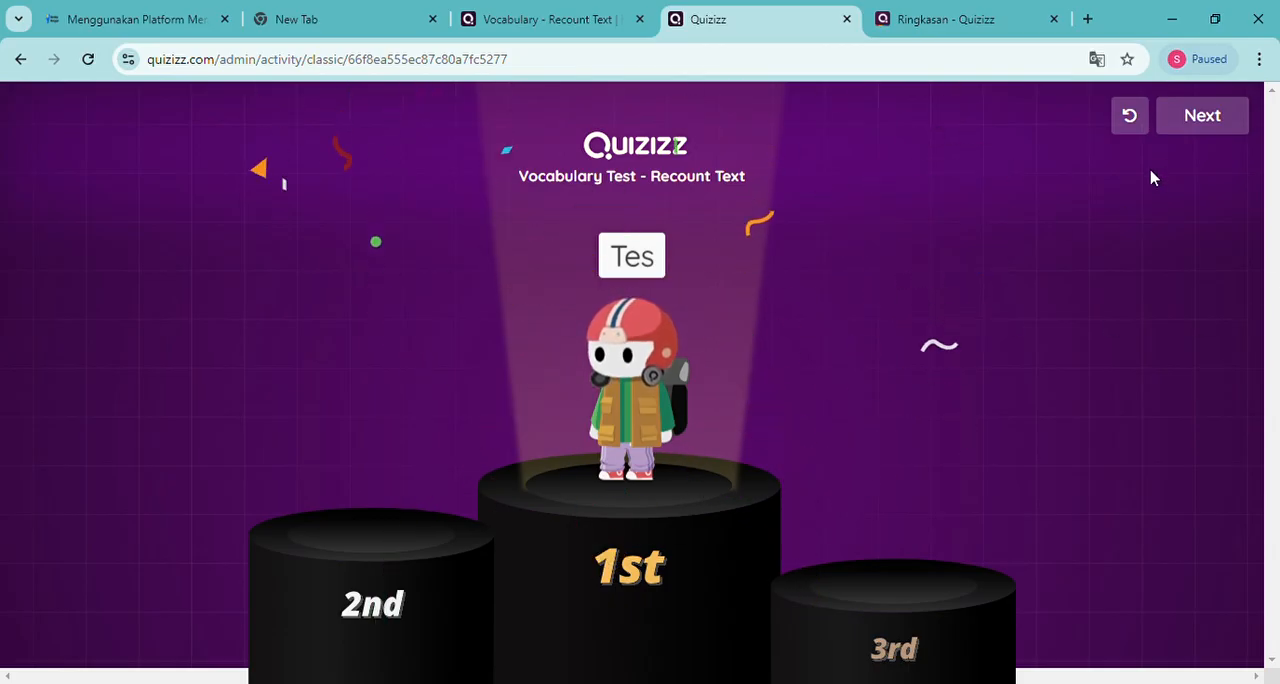
pyautogui.click(1202, 128)
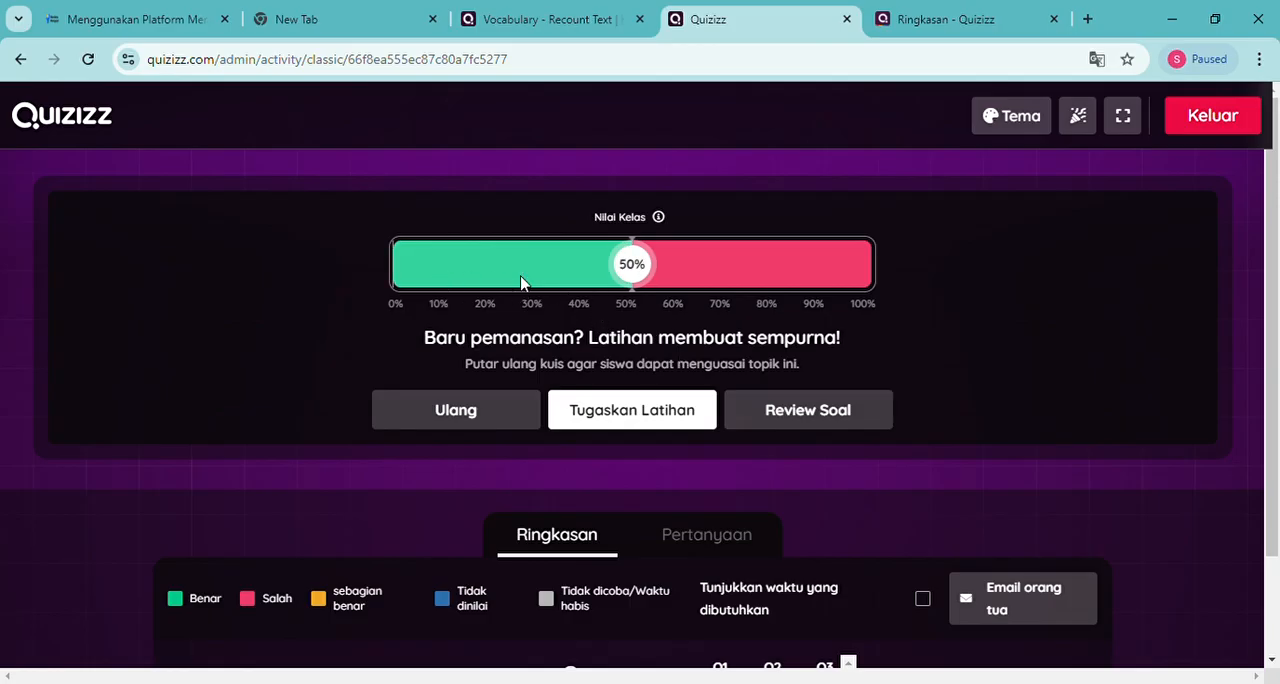
pyautogui.scroll(-2, 772, 540)
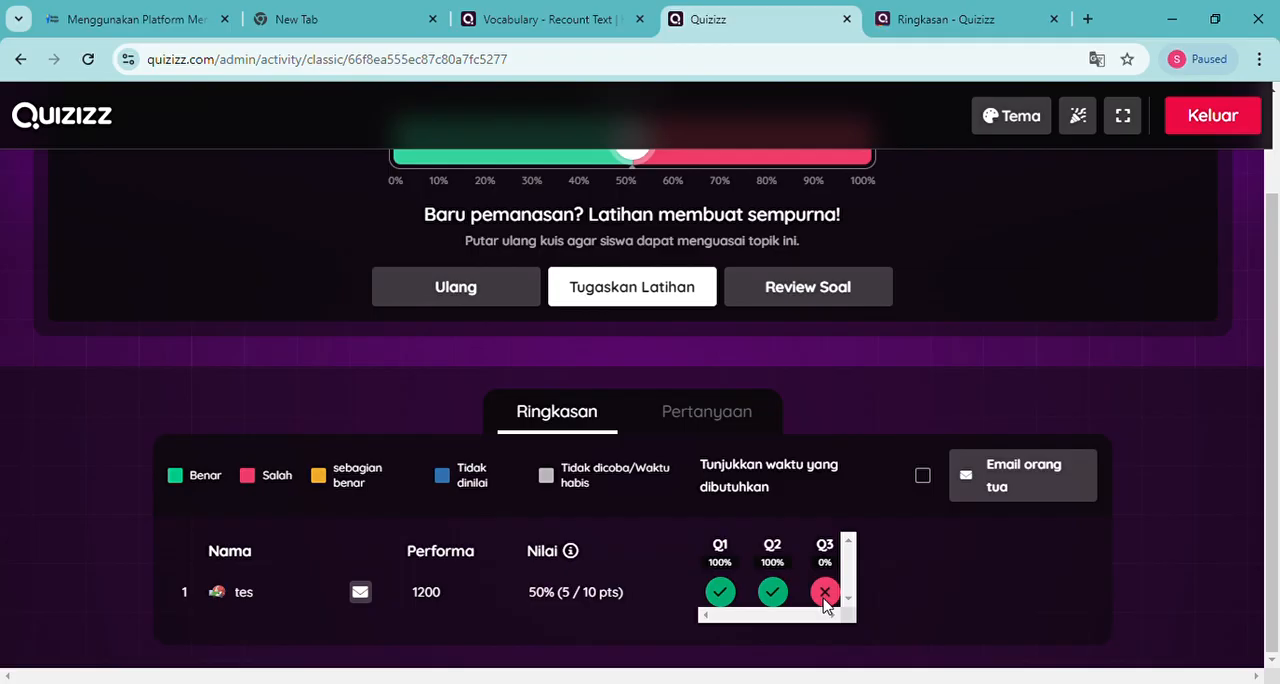
pyautogui.scroll(2, 822, 565)
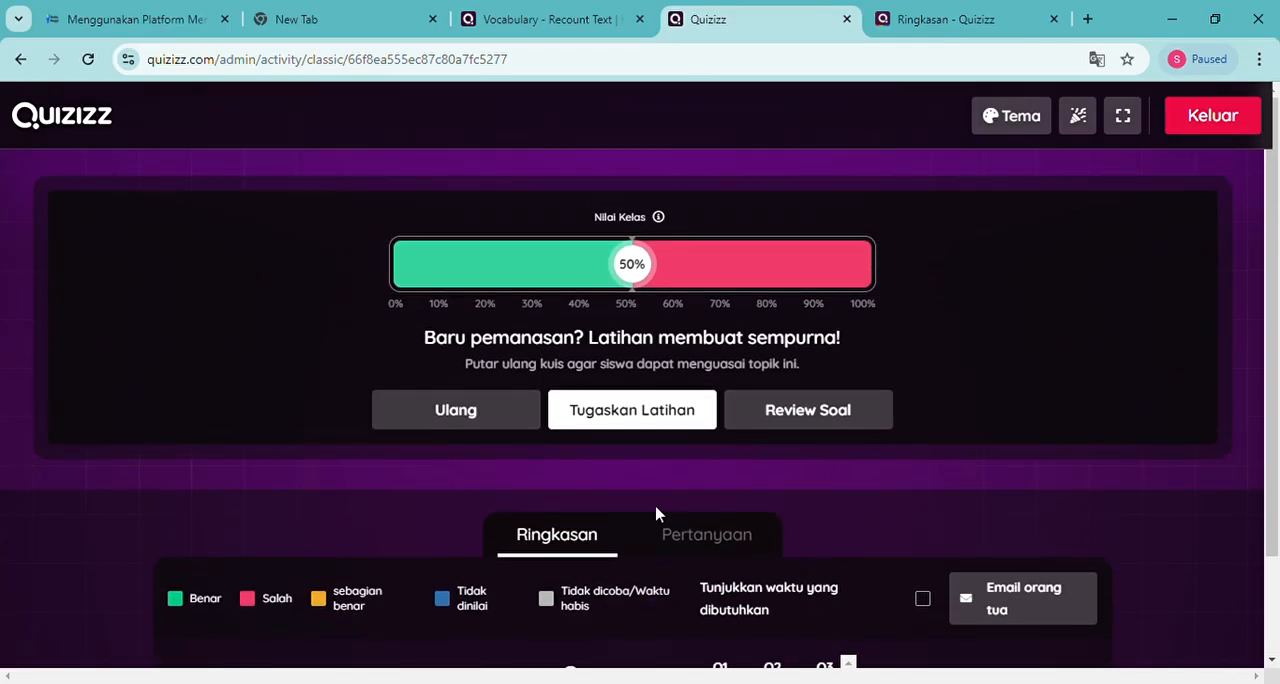
# Assign the quiz as practice with a custom deadline of Senin September 30, and return to the results summary
pyautogui.click(648, 421)
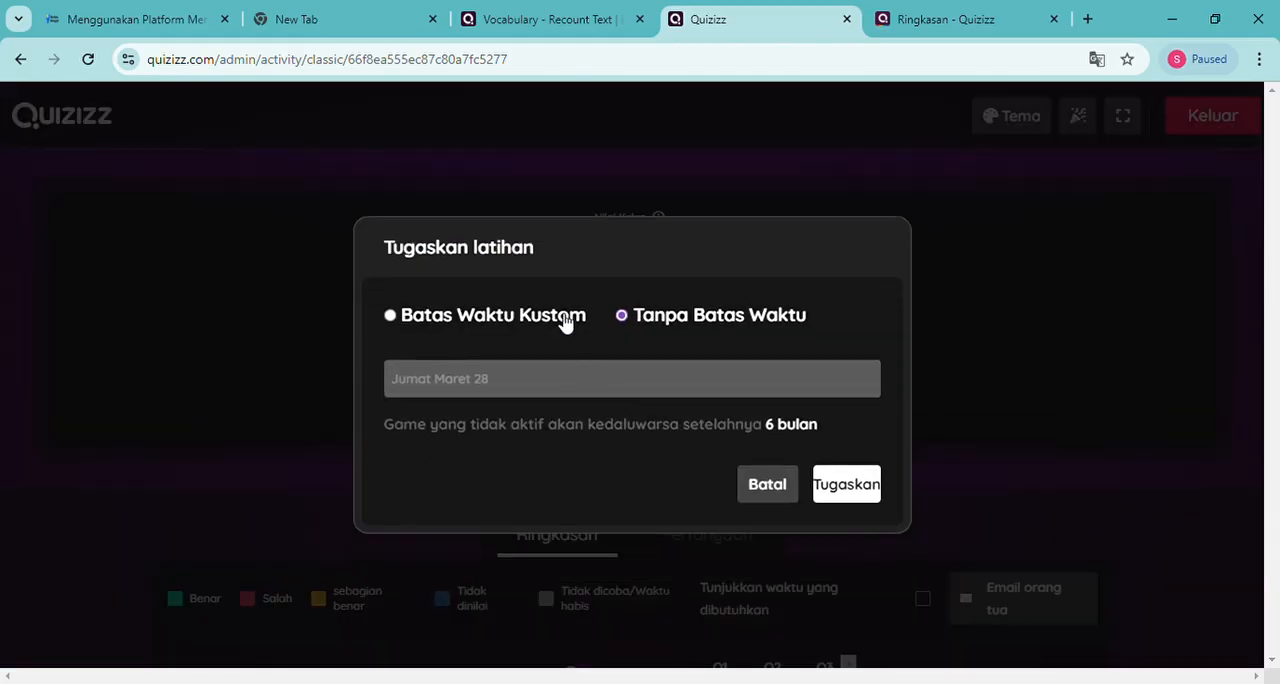
pyautogui.click(390, 315)
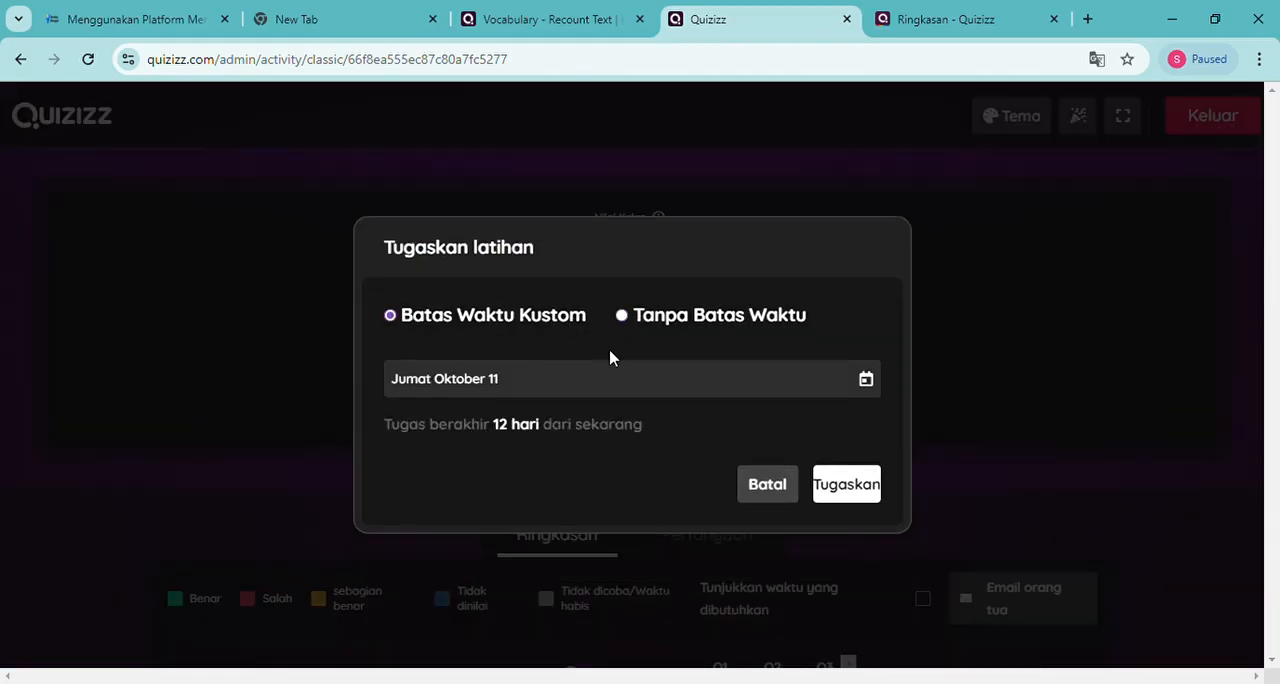
pyautogui.click(862, 385)
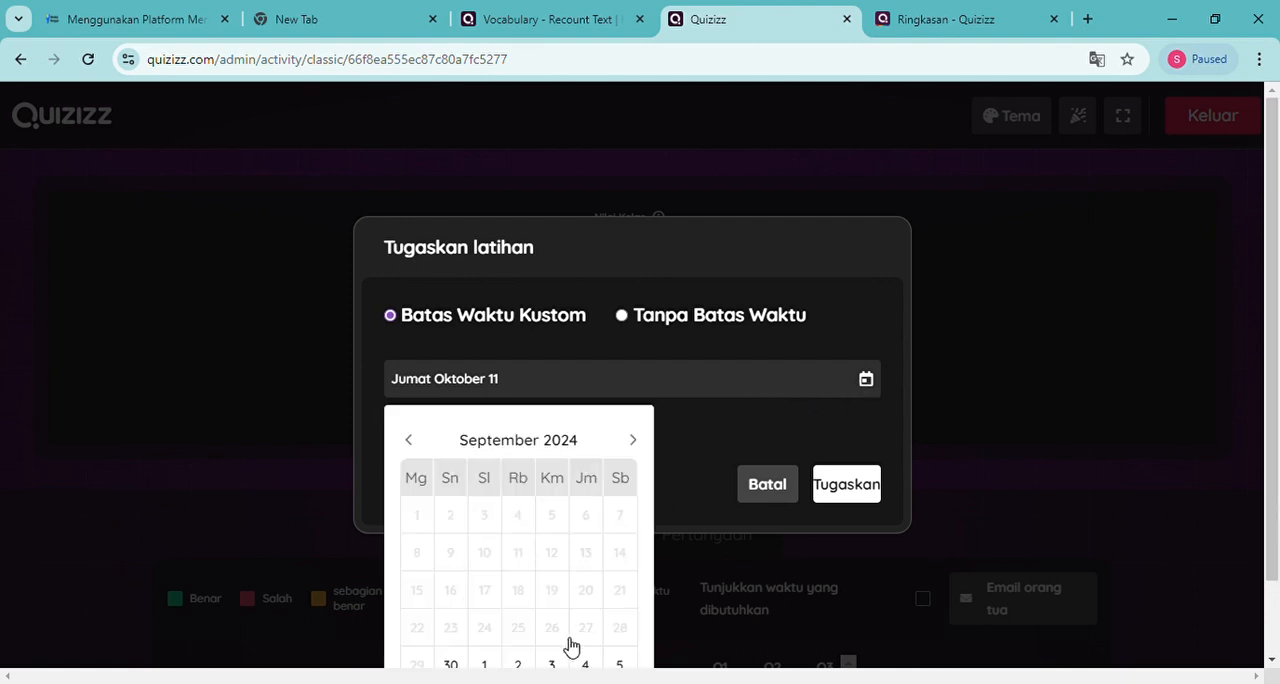
pyautogui.scroll(-1, 571, 647)
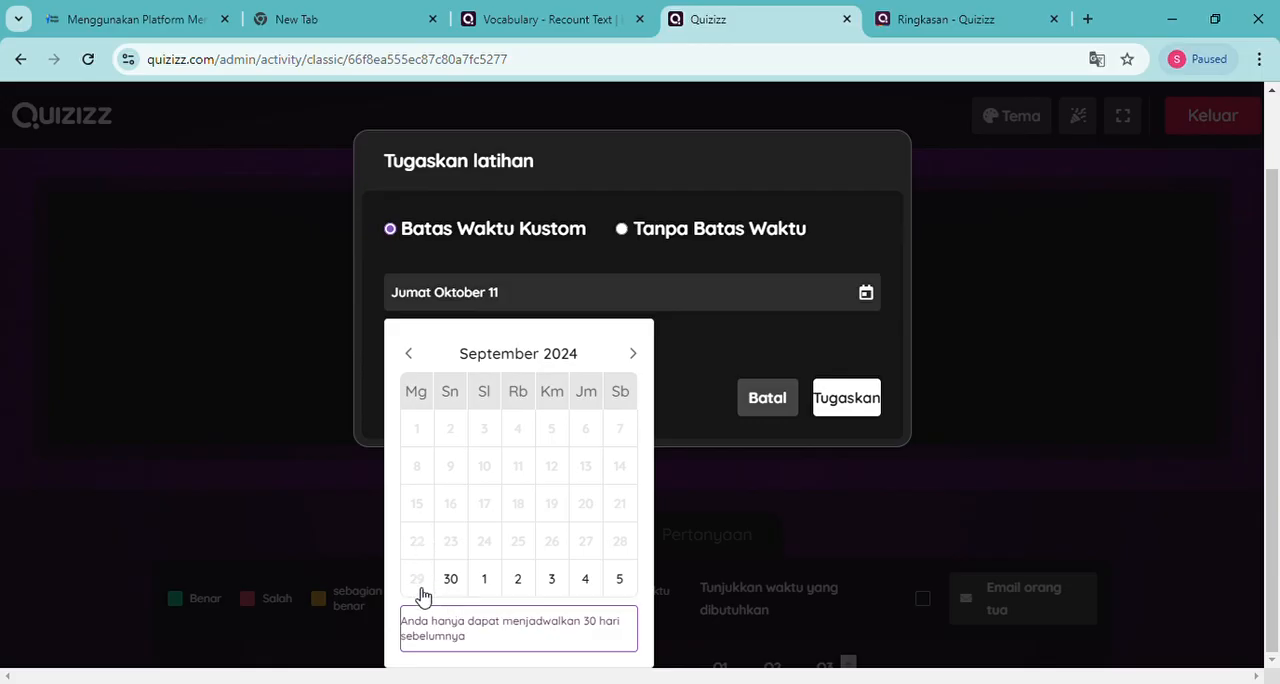
pyautogui.click(452, 580)
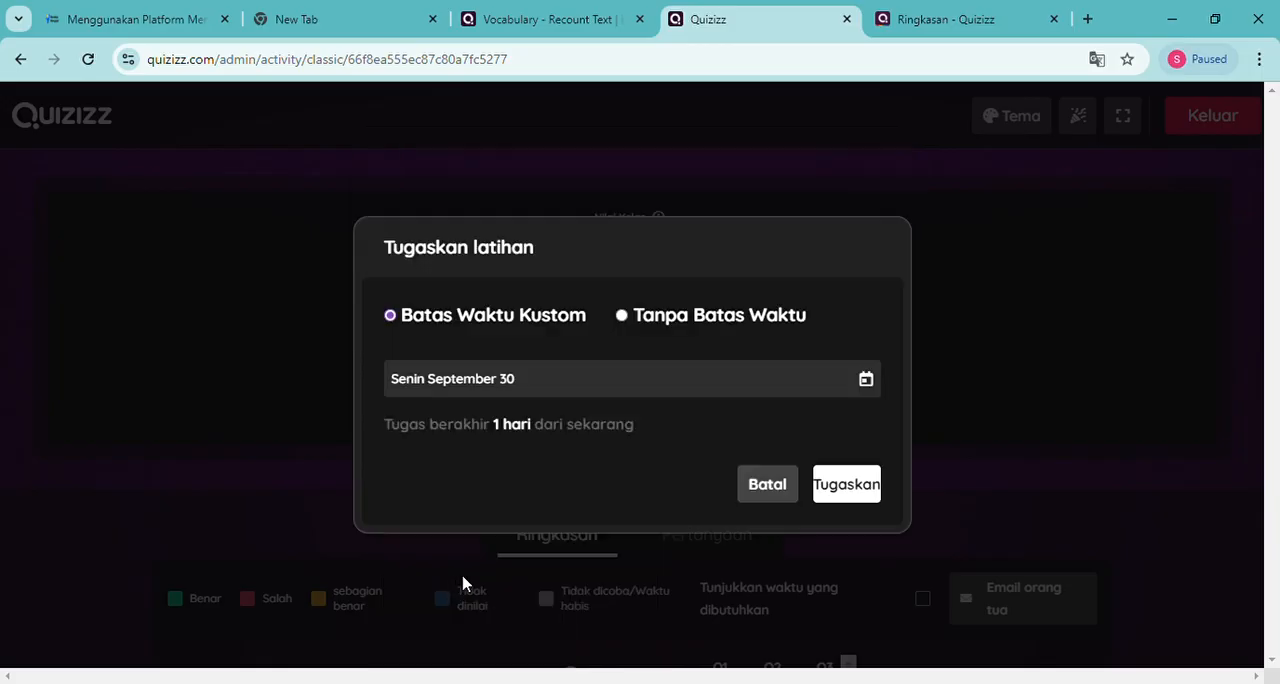
pyautogui.click(844, 490)
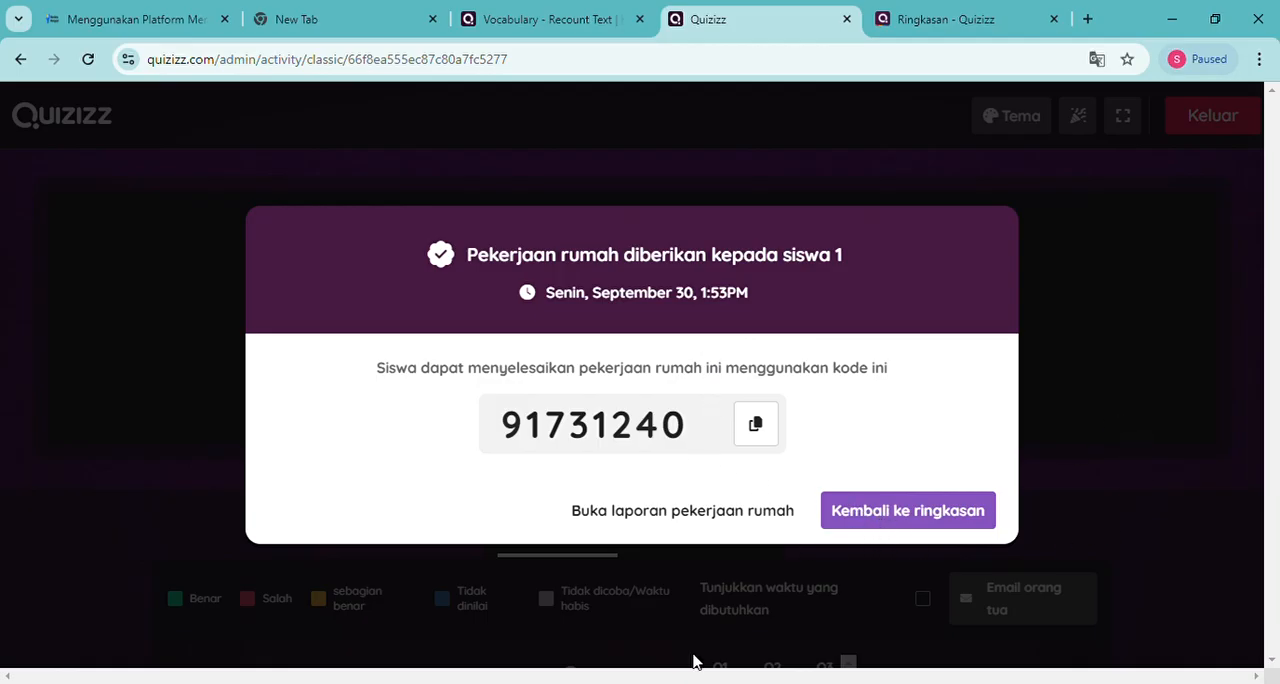
pyautogui.click(869, 527)
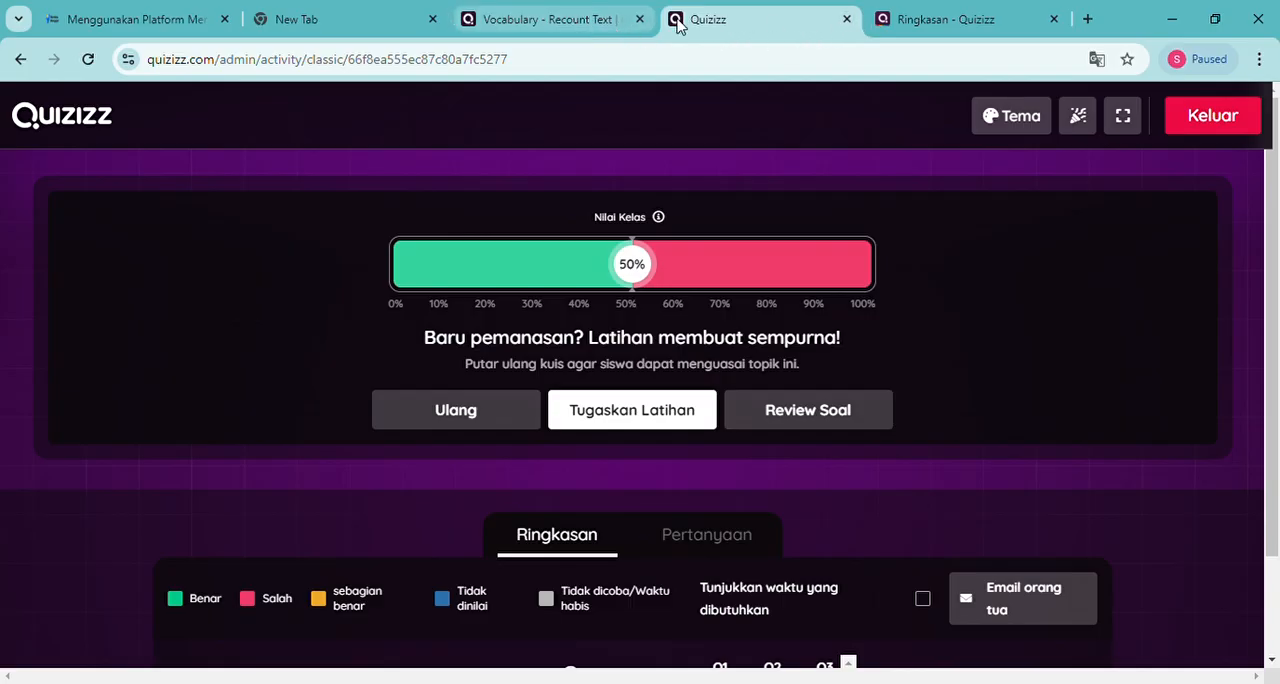
pyautogui.click(566, 20)
pyautogui.scroll(-1, 823, 476)
pyautogui.scroll(3, 823, 476)
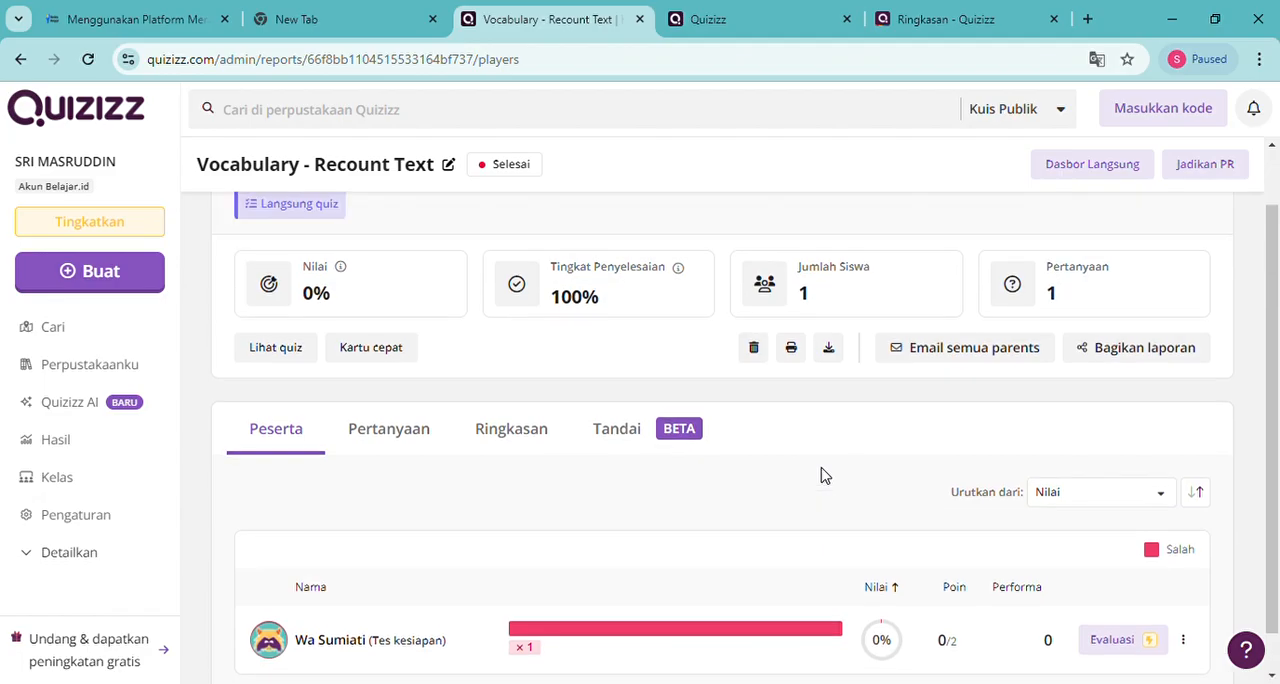
pyautogui.click(758, 18)
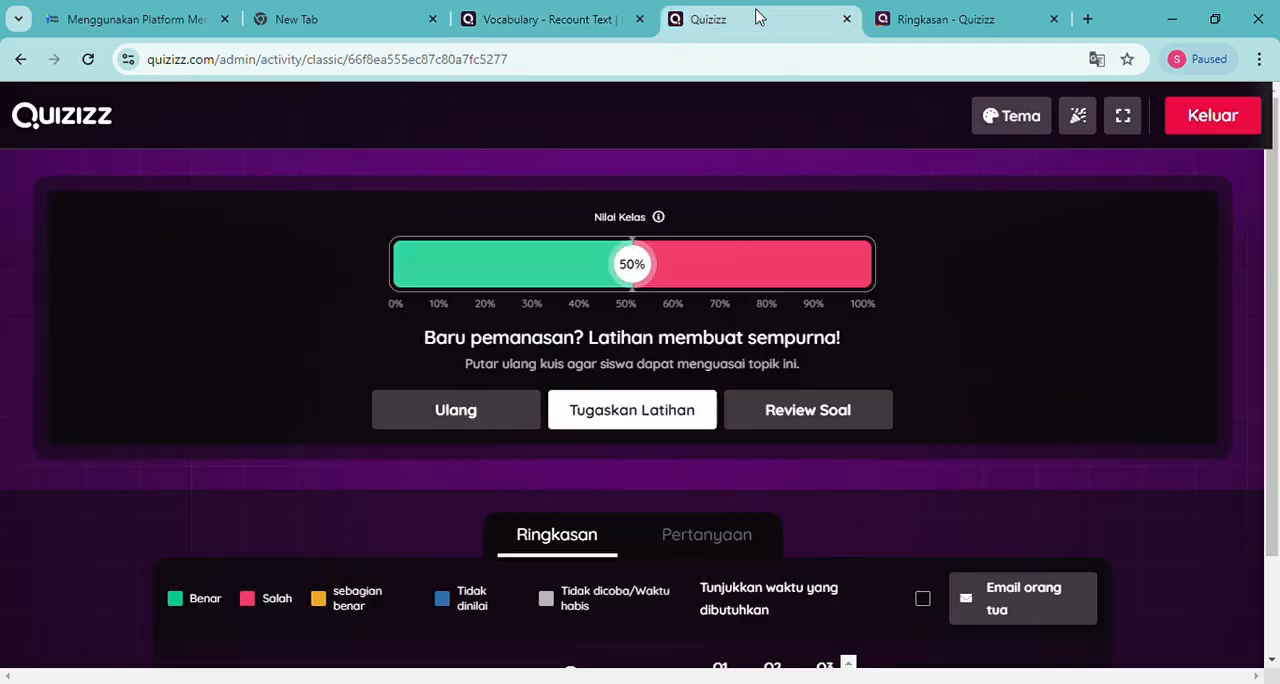
# Exit the finished live quiz and review the participant's results in its report
pyautogui.click(1228, 118)
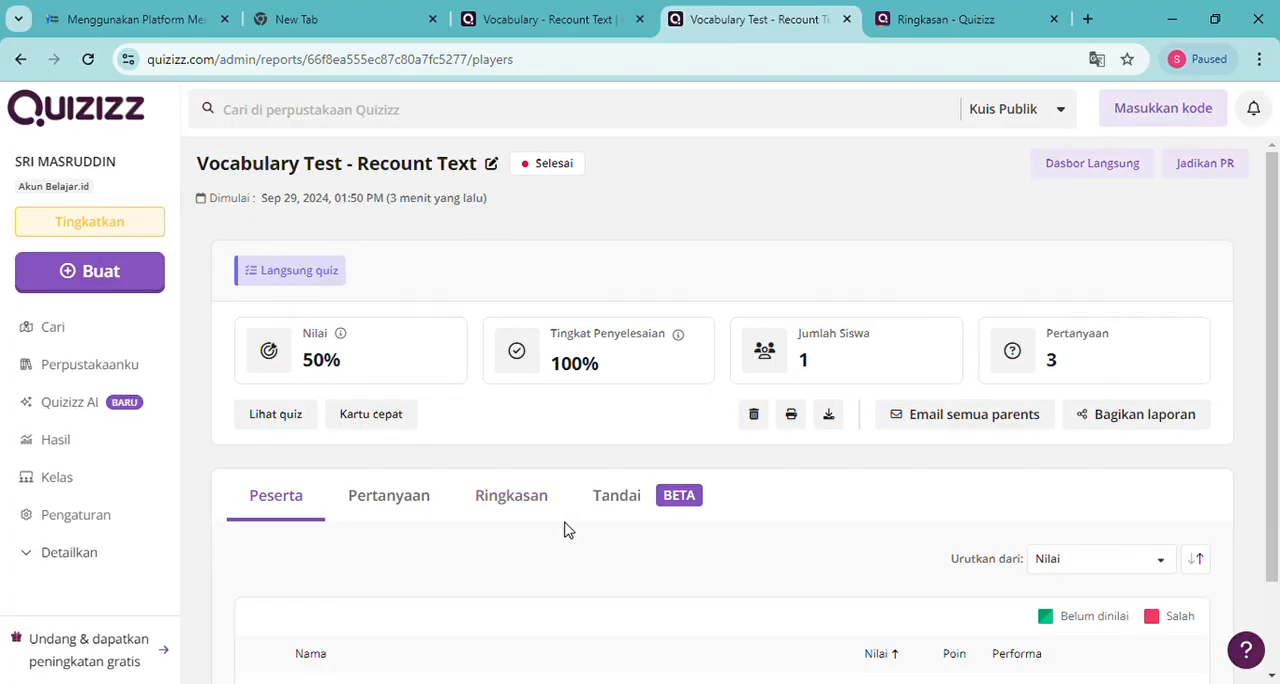
pyautogui.scroll(-2, 565, 529)
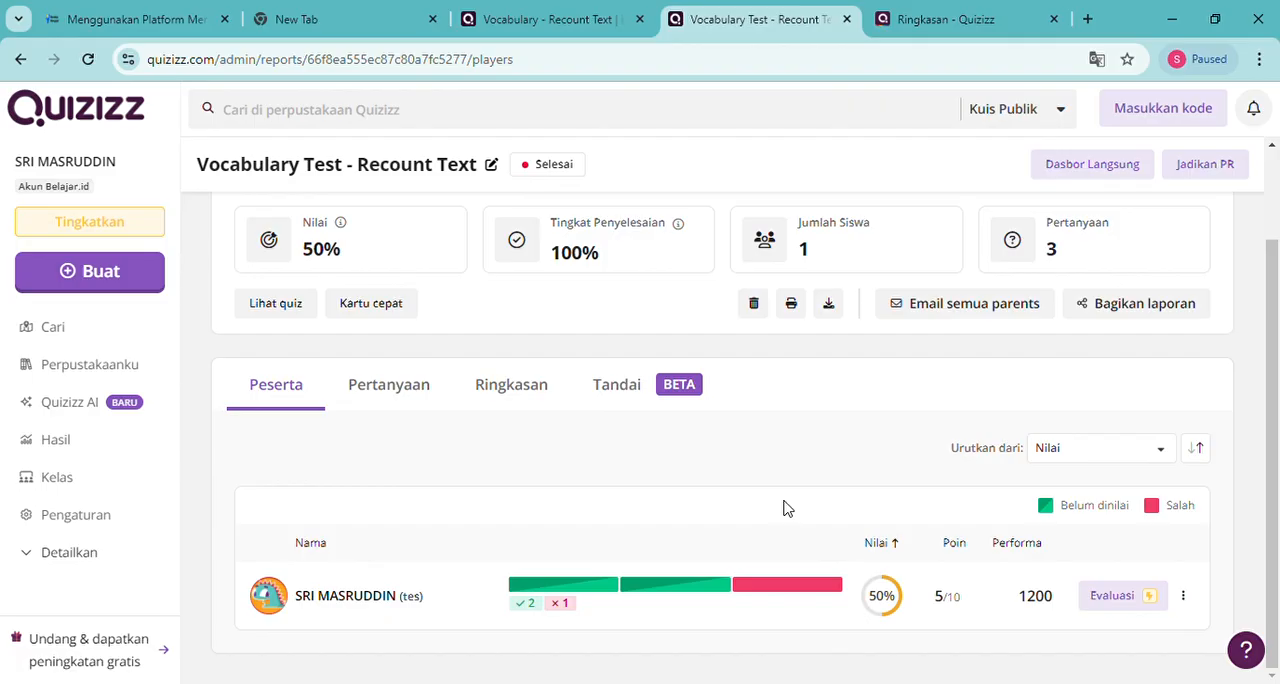
pyautogui.scroll(2, 490, 540)
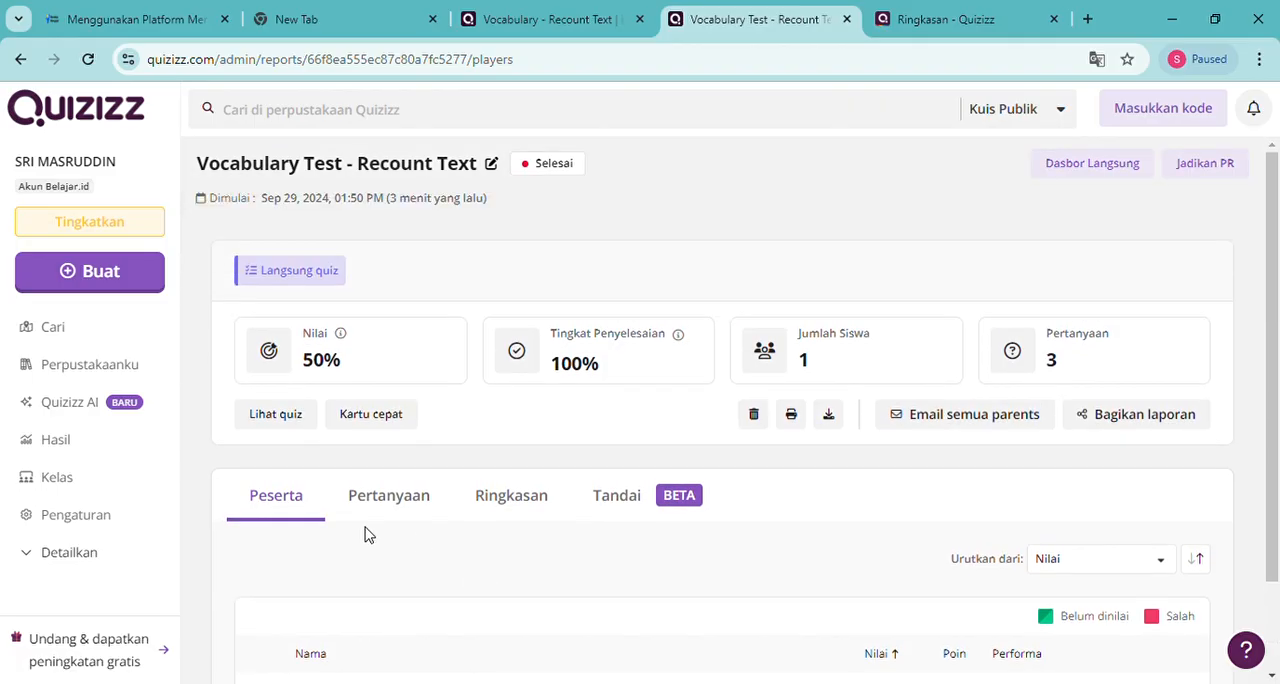
# Open the homework (PR) setup for the "Vocabulary Test - Recount Text" quiz from Perpustakaanku
pyautogui.click(78, 374)
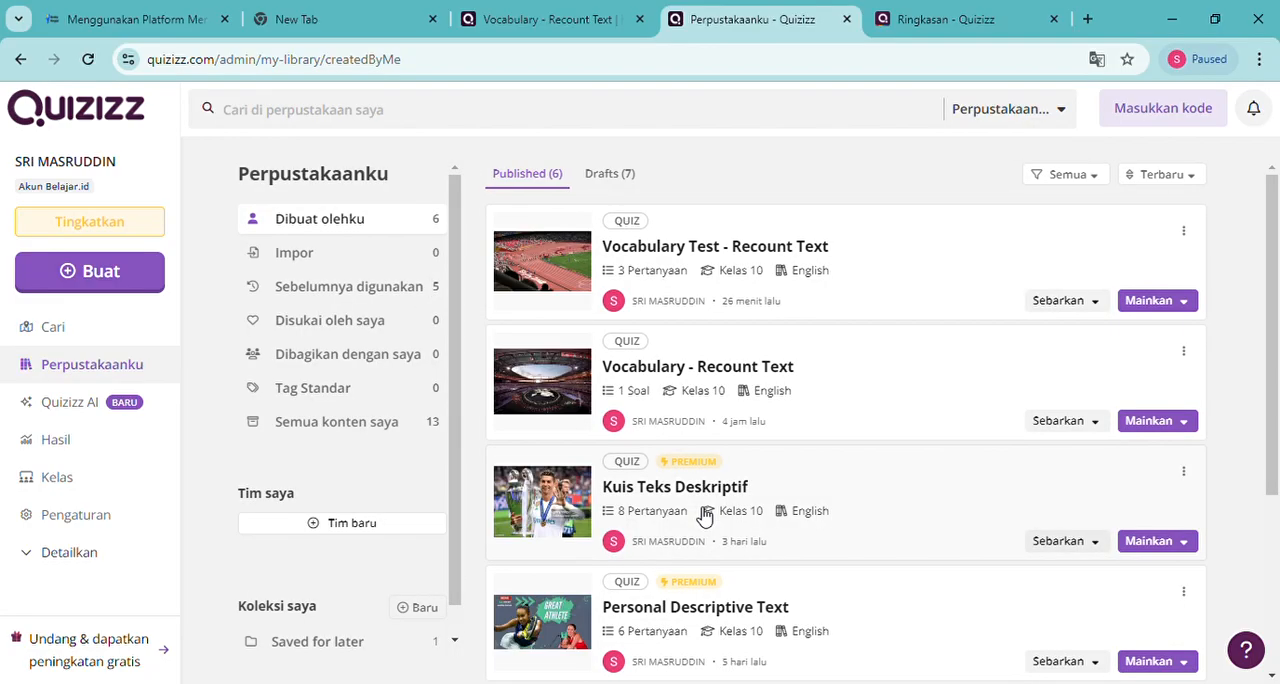
pyautogui.click(1102, 311)
pyautogui.click(1172, 308)
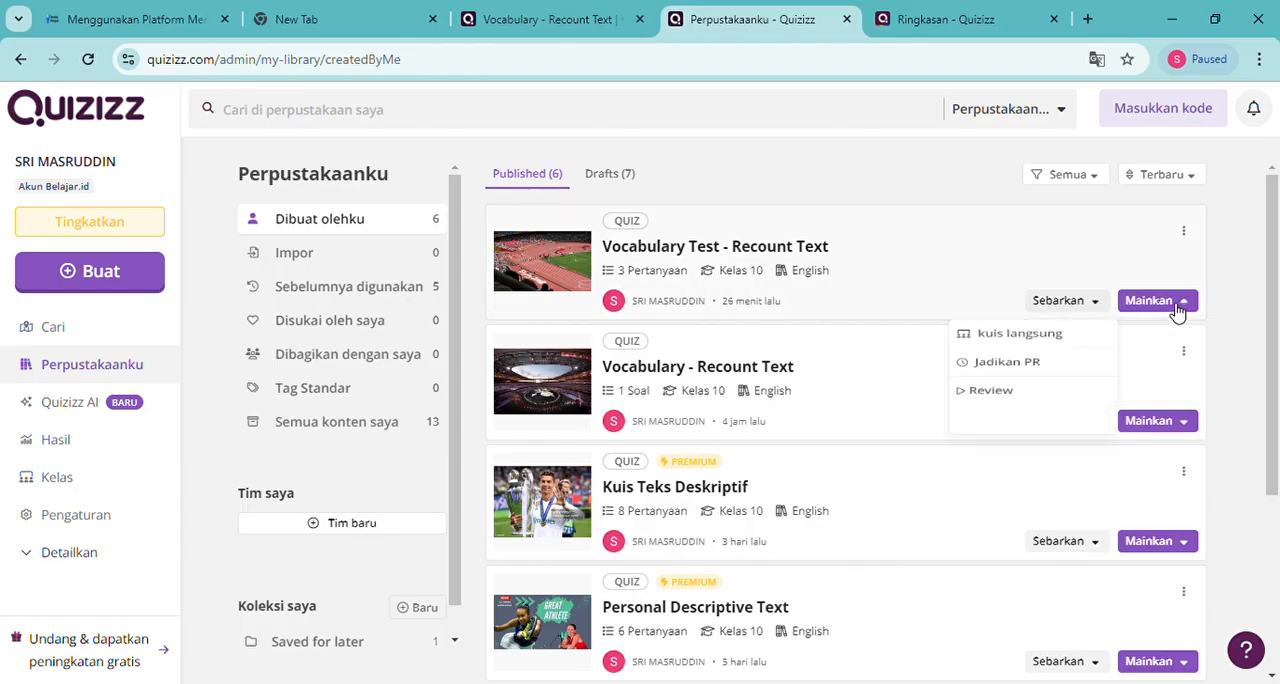
pyautogui.click(995, 384)
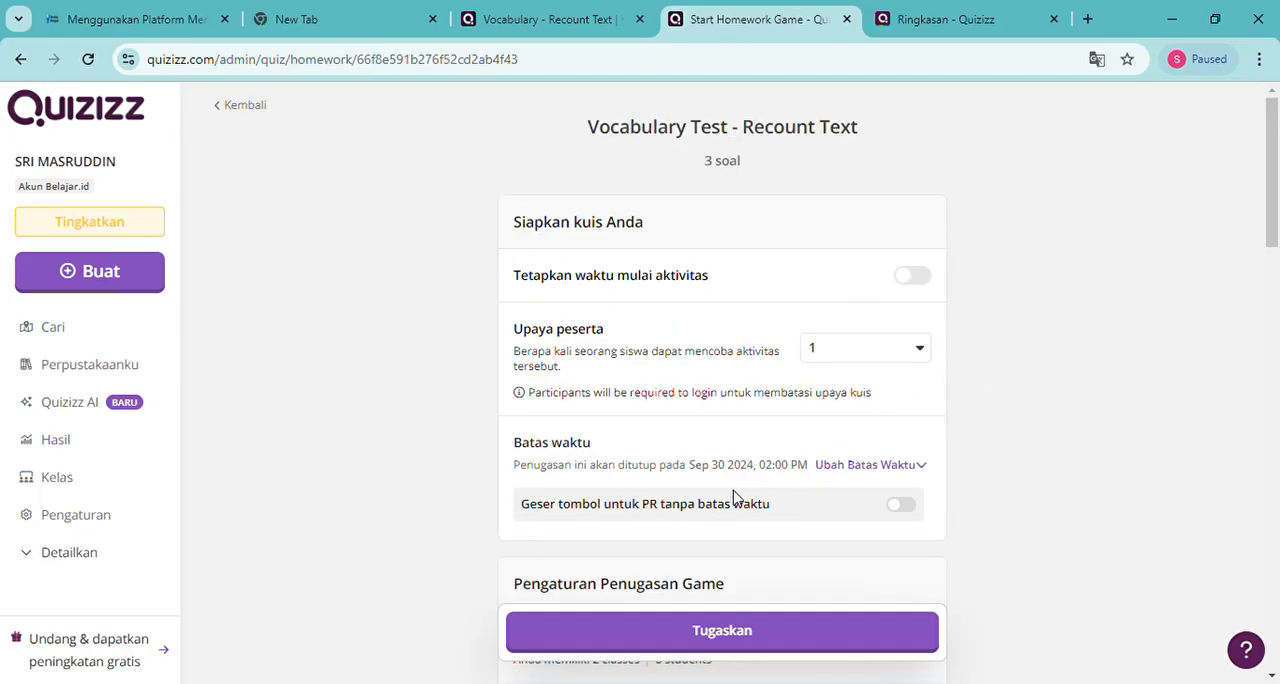
# Examine the homework's deadline, class assignment, mastery and Tanya Jawab settings, keeping Mode Bank Soal Adaptif at Tdk aktif
pyautogui.scroll(-1, 711, 427)
pyautogui.scroll(-3, 711, 427)
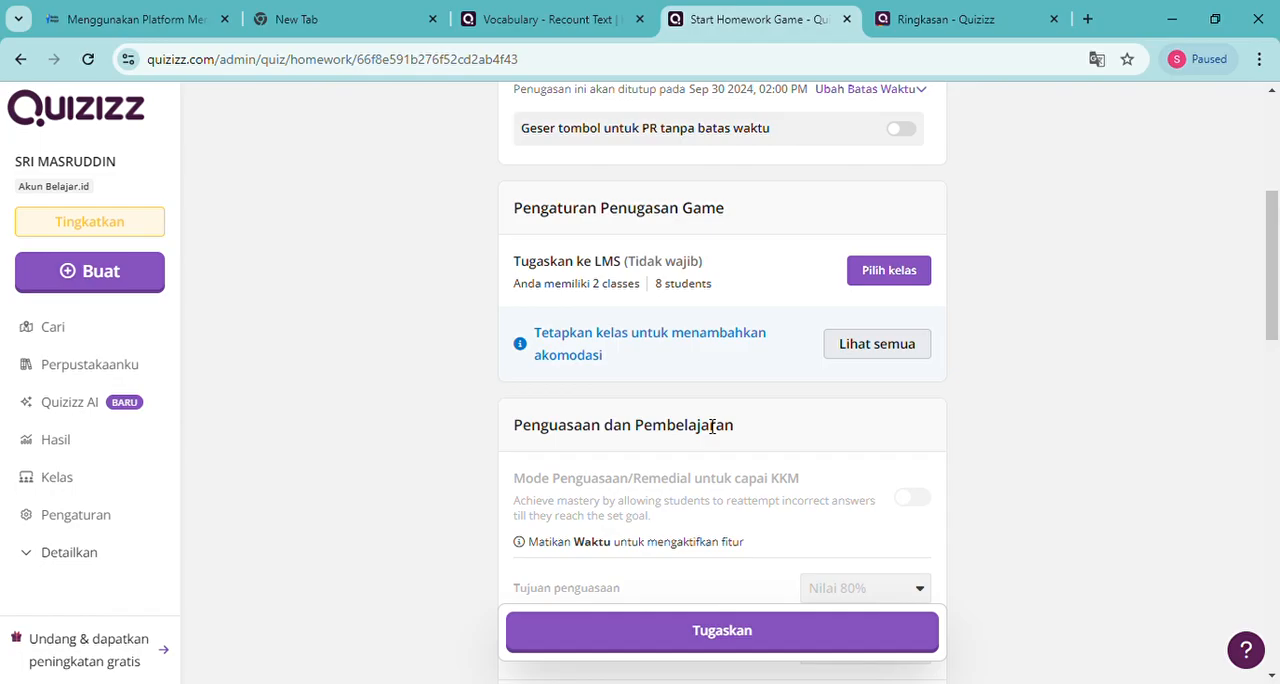
pyautogui.scroll(-4, 711, 427)
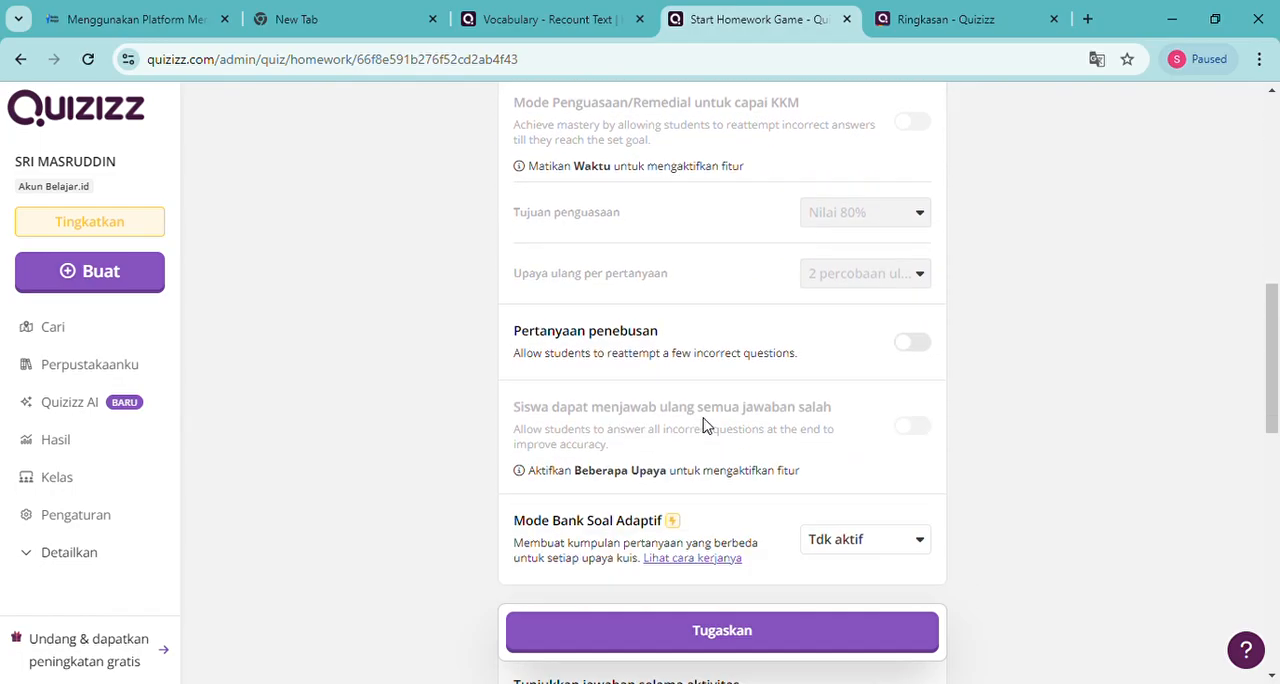
pyautogui.scroll(-1, 703, 426)
pyautogui.scroll(2, 703, 426)
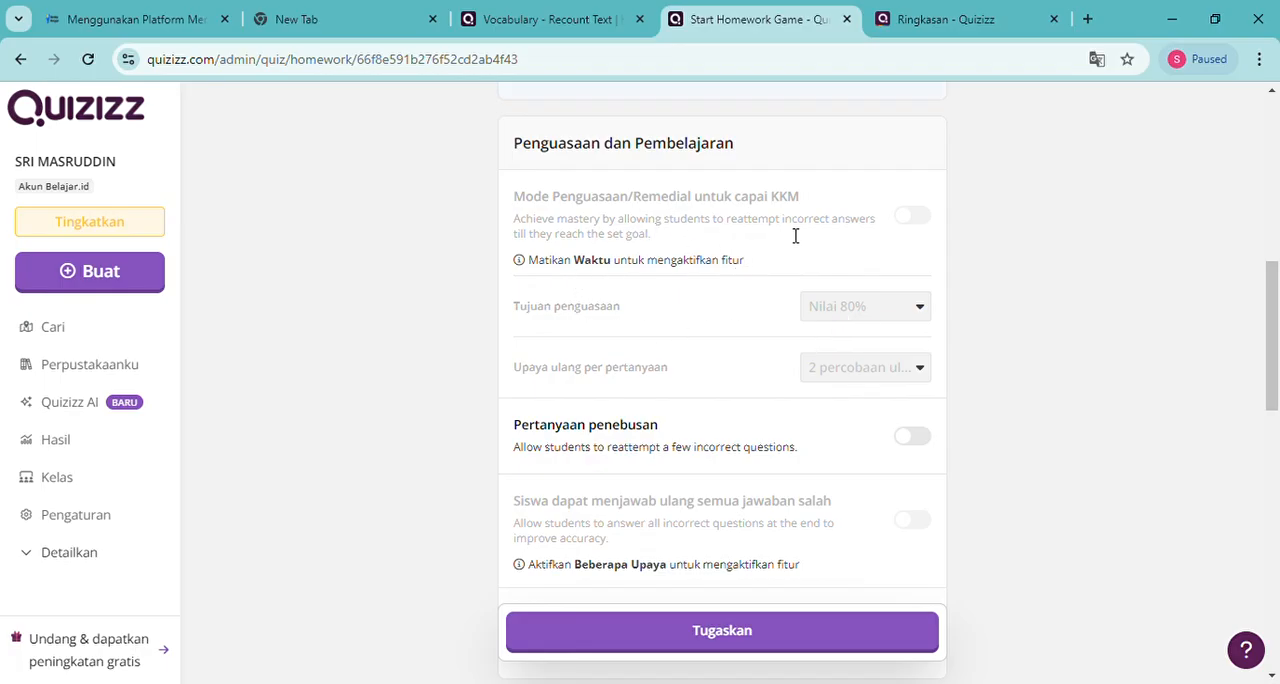
pyautogui.scroll(3, 766, 243)
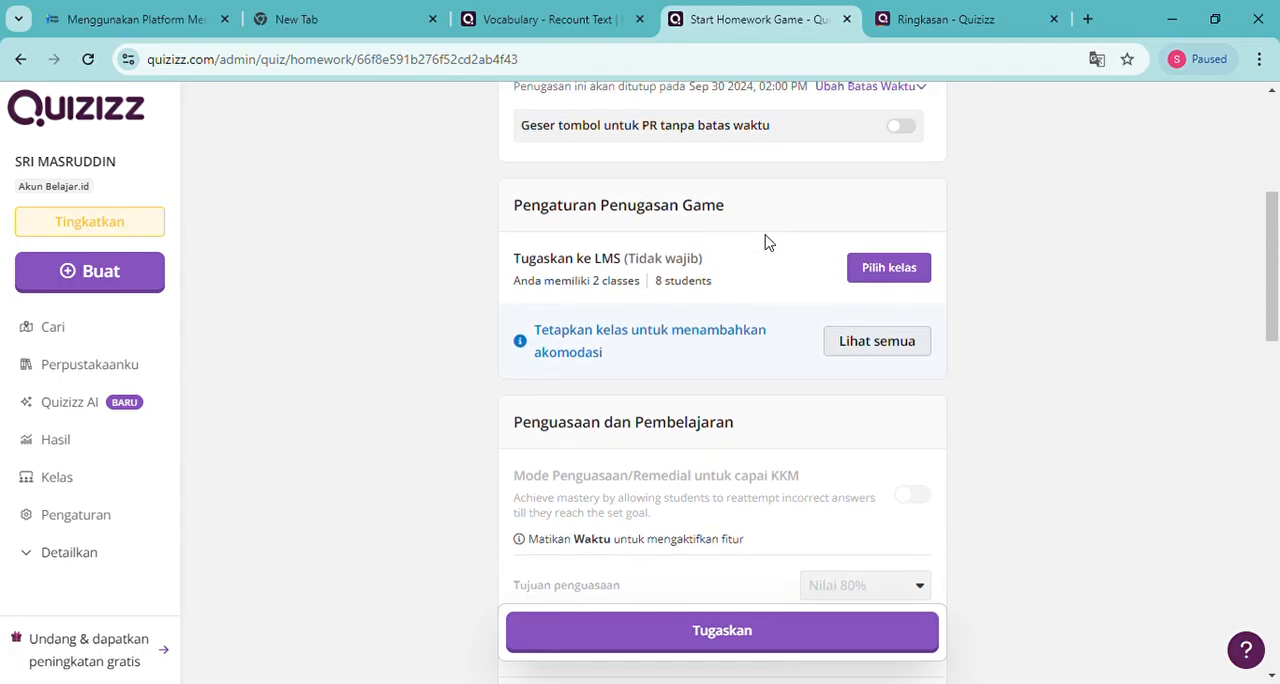
pyautogui.scroll(-7, 767, 243)
pyautogui.scroll(-1, 766, 243)
pyautogui.scroll(2, 766, 243)
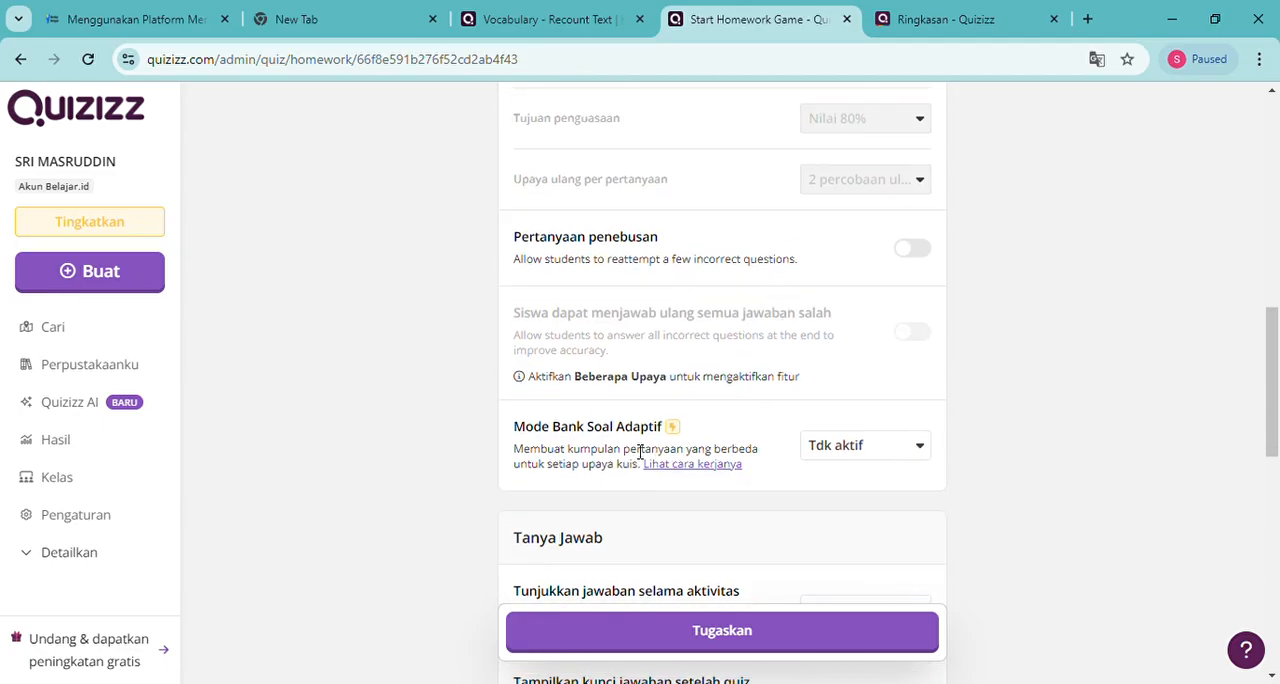
pyautogui.click(915, 456)
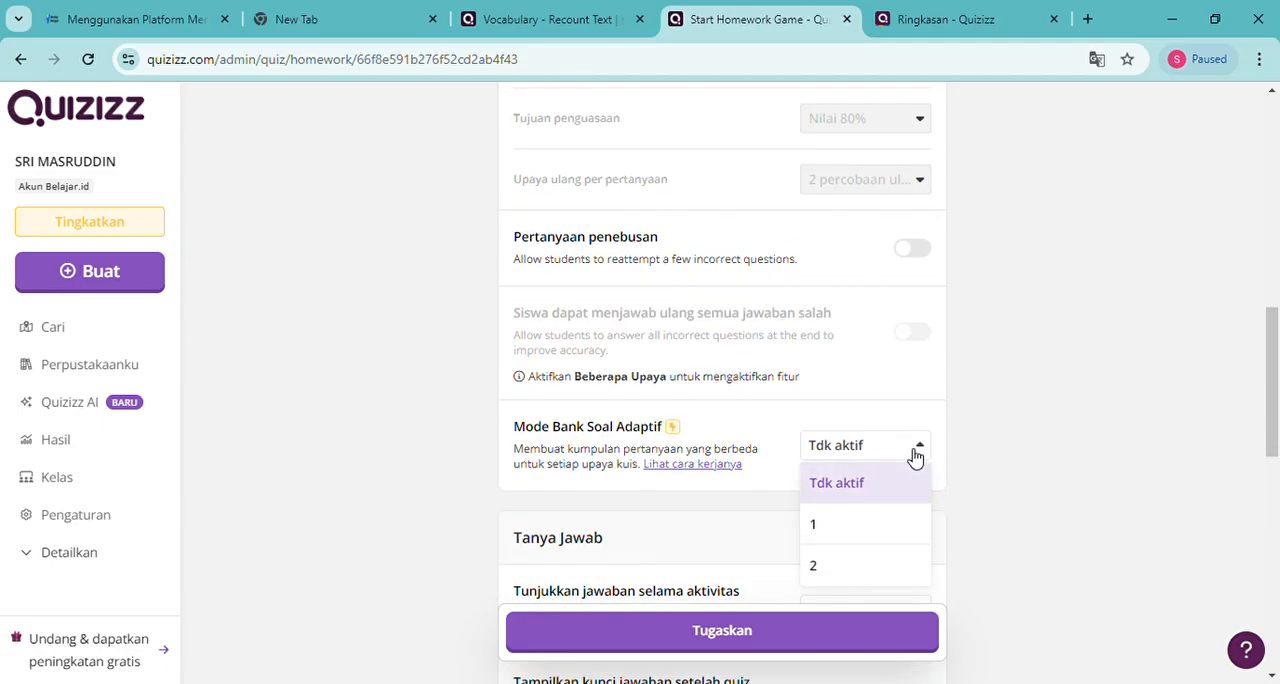
pyautogui.click(848, 478)
pyautogui.scroll(-3, 624, 480)
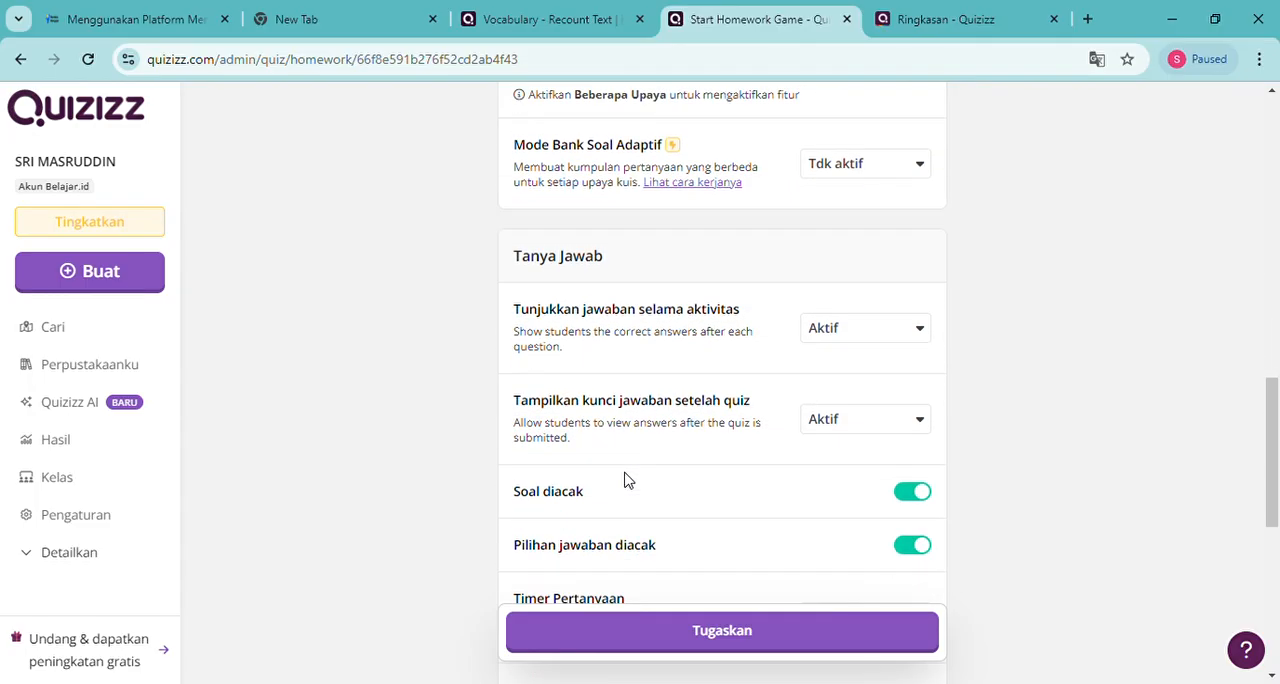
pyautogui.scroll(10, 624, 480)
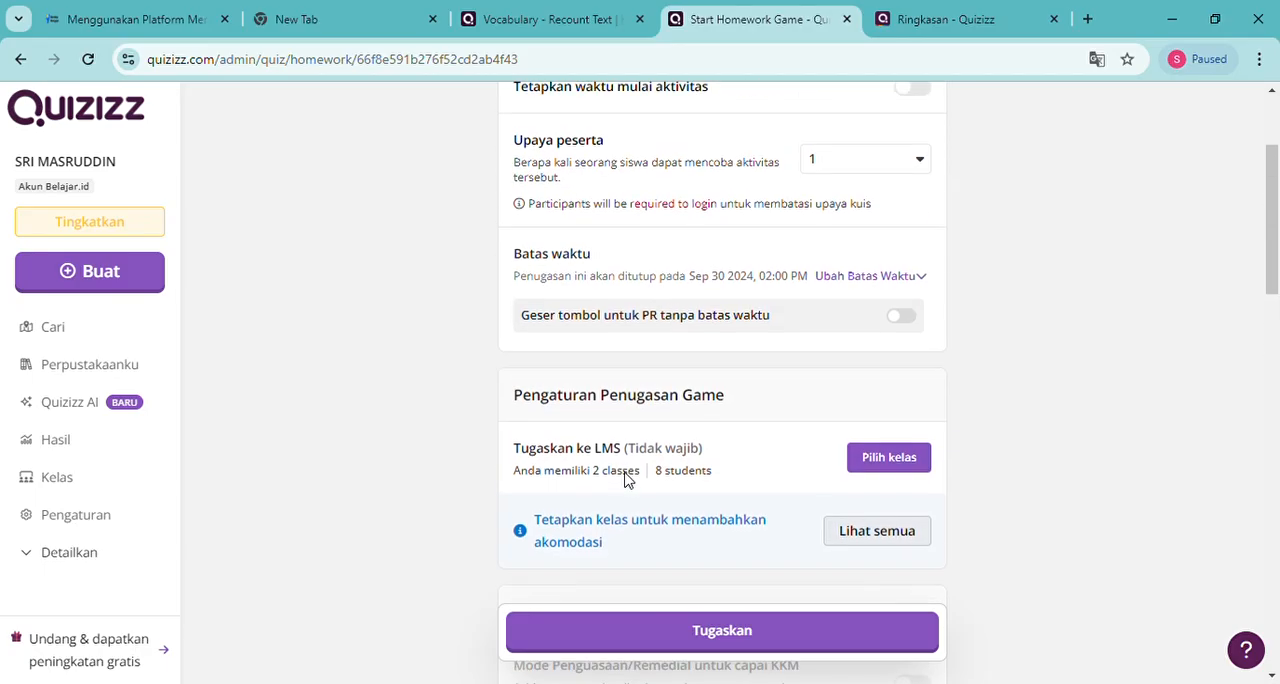
# Select the class ENGLISH CLASS - X.1 for the homework and continue to the assignment details
pyautogui.click(891, 458)
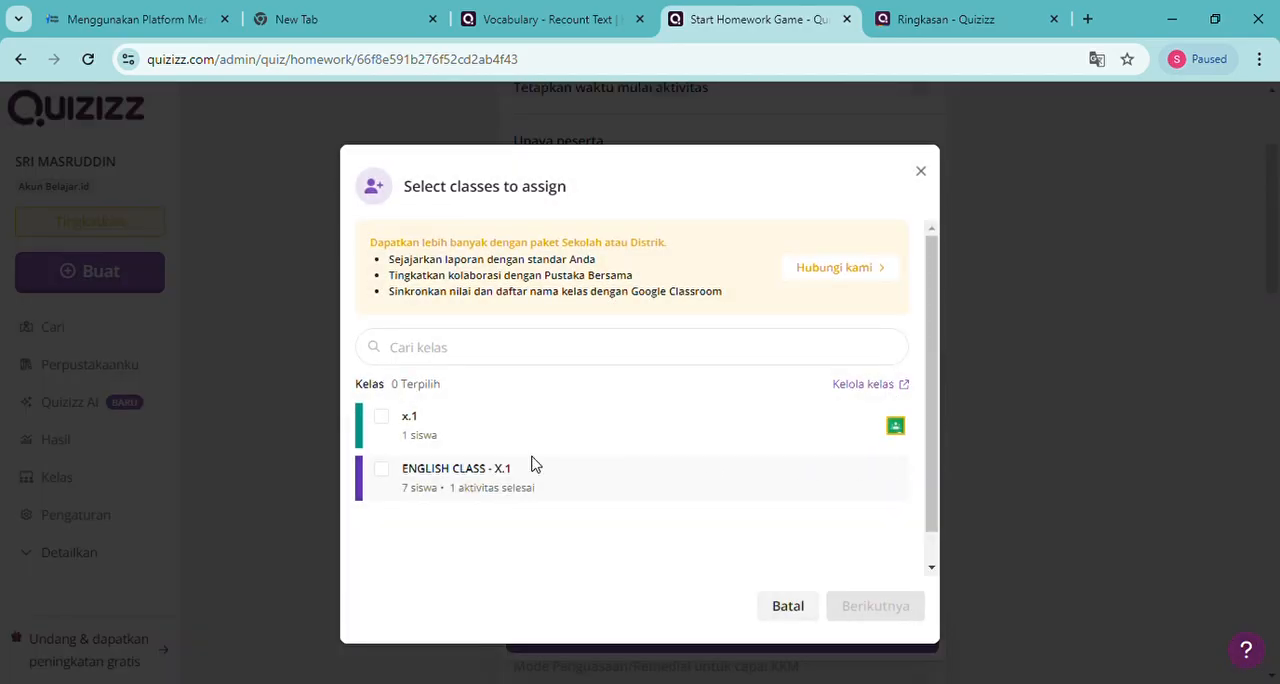
pyautogui.click(393, 476)
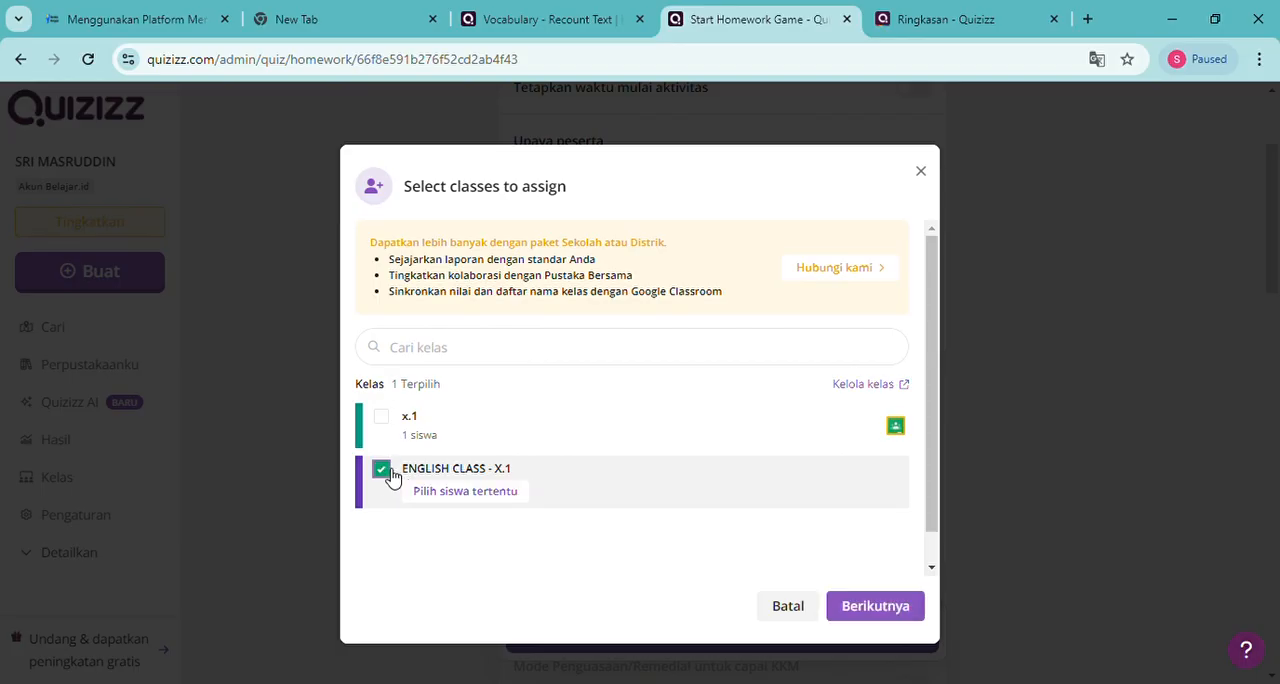
pyautogui.click(878, 612)
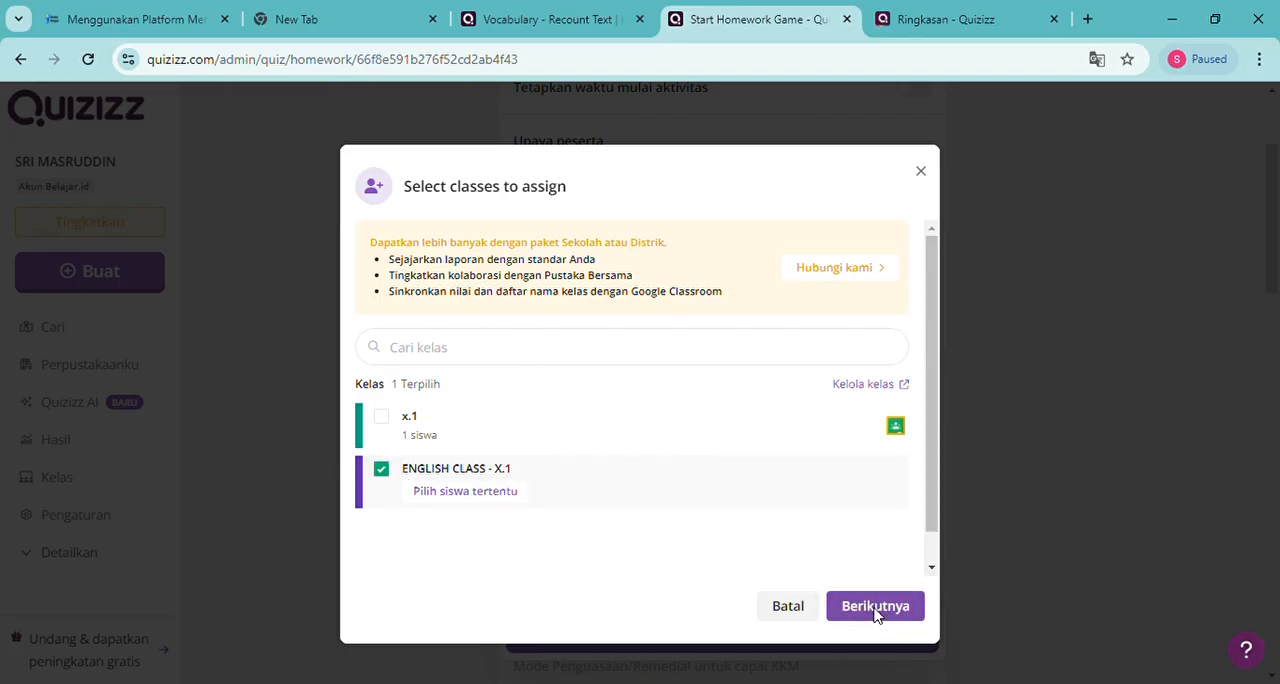
pyautogui.click(506, 389)
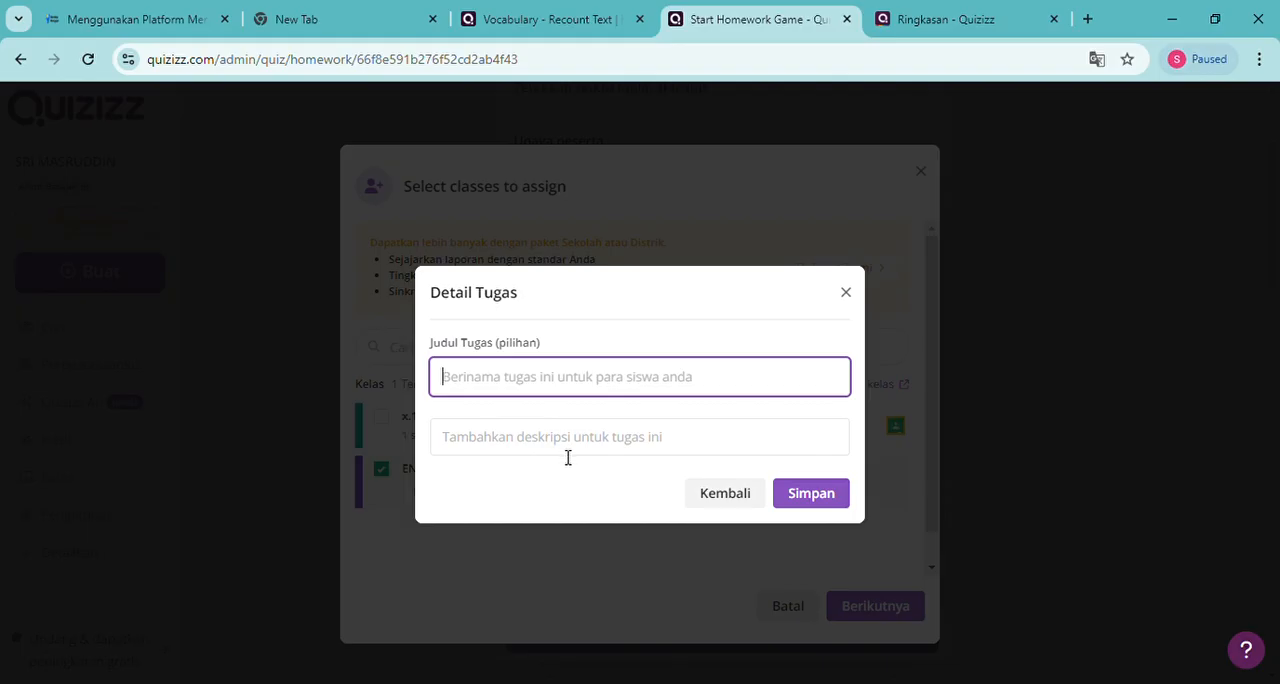
pyautogui.write('t')
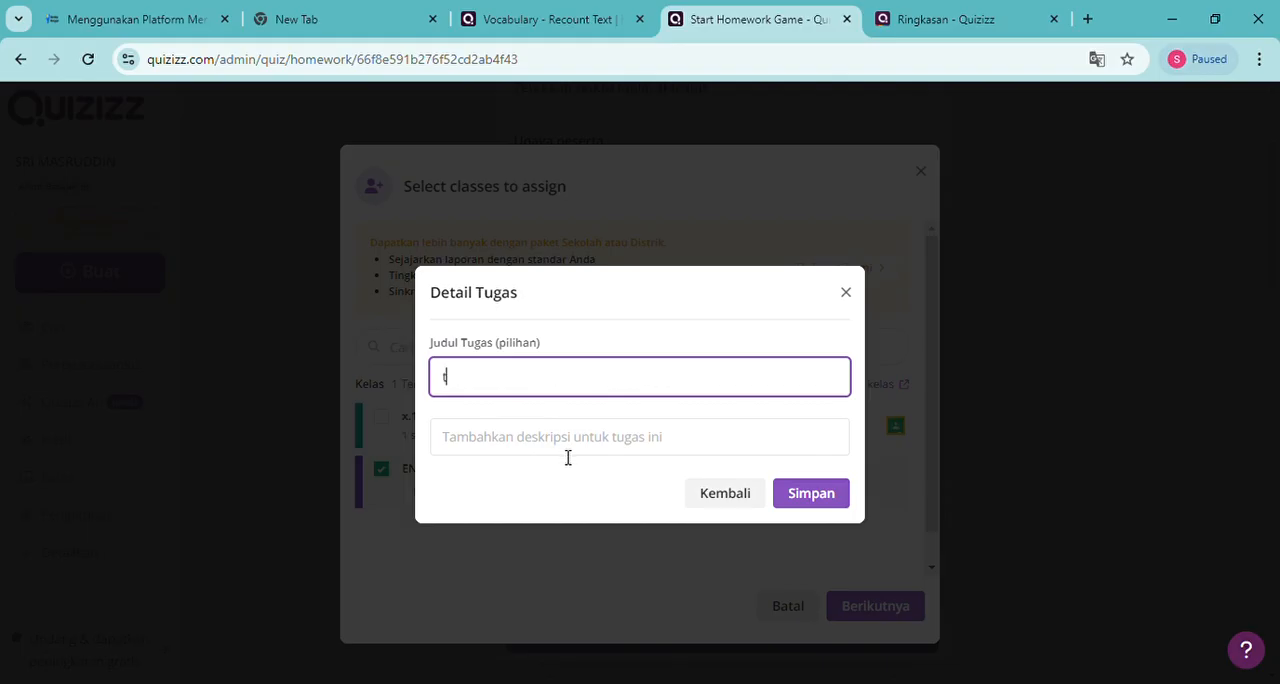
pyautogui.press('BackSpace')
pyautogui.write('tugas')
pyautogui.hotkey('ctrl', 'a')
pyautogui.write('tug')
pyautogui.press('BackSpace')
pyautogui.write('Asessment Awa')
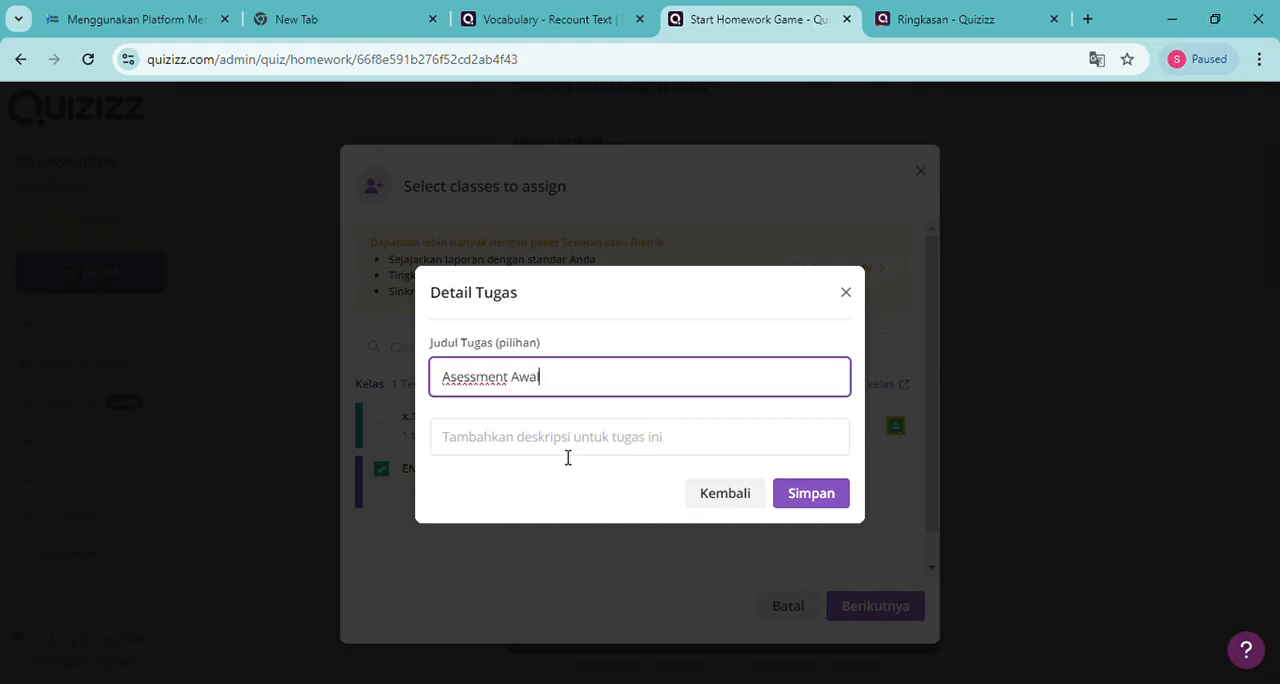
pyautogui.press('BackSpace')
pyautogui.press('BackSpace')
pyautogui.press('BackSpace')
pyautogui.press('BackSpace')
pyautogui.press('BackSpace')
pyautogui.press('BackSpace')
pyautogui.press('BackSpace')
pyautogui.press('BackSpace')
pyautogui.press('BackSpace')
pyautogui.press('BackSpace')
pyautogui.press('BackSpace')
pyautogui.press('BackSpace')
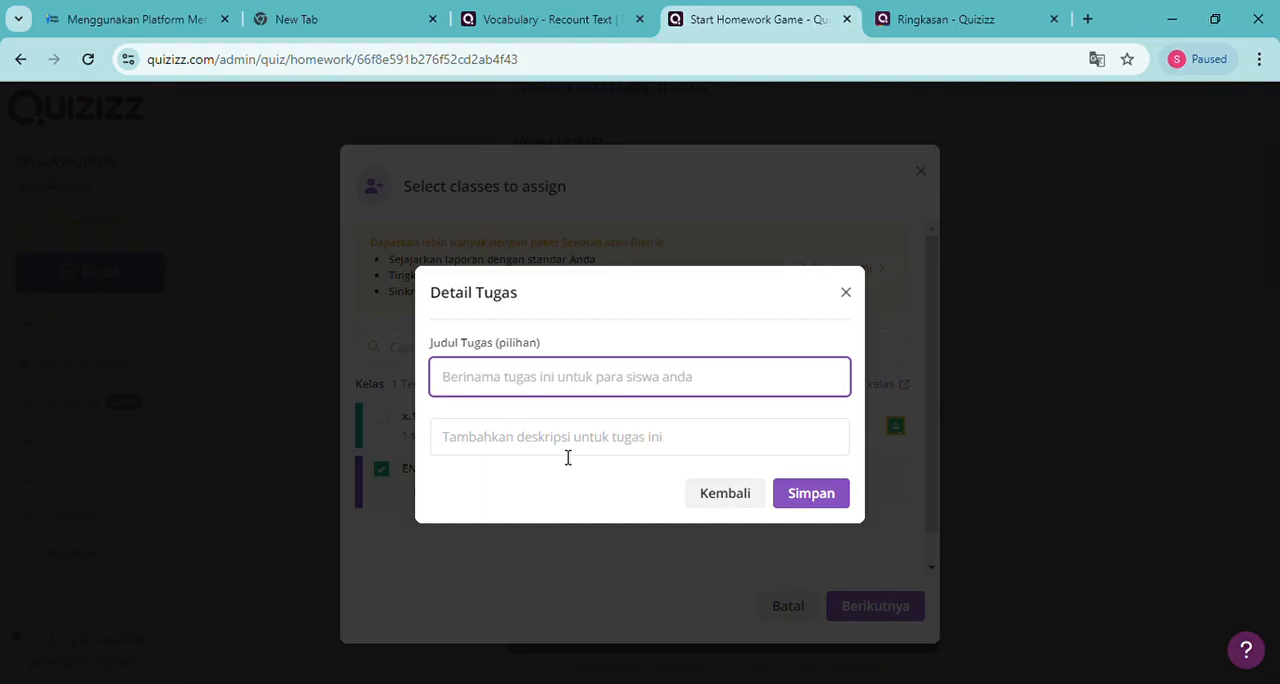
# Title the homework assignment "vobaulary Recount Text"
pyautogui.write('vobaulay')
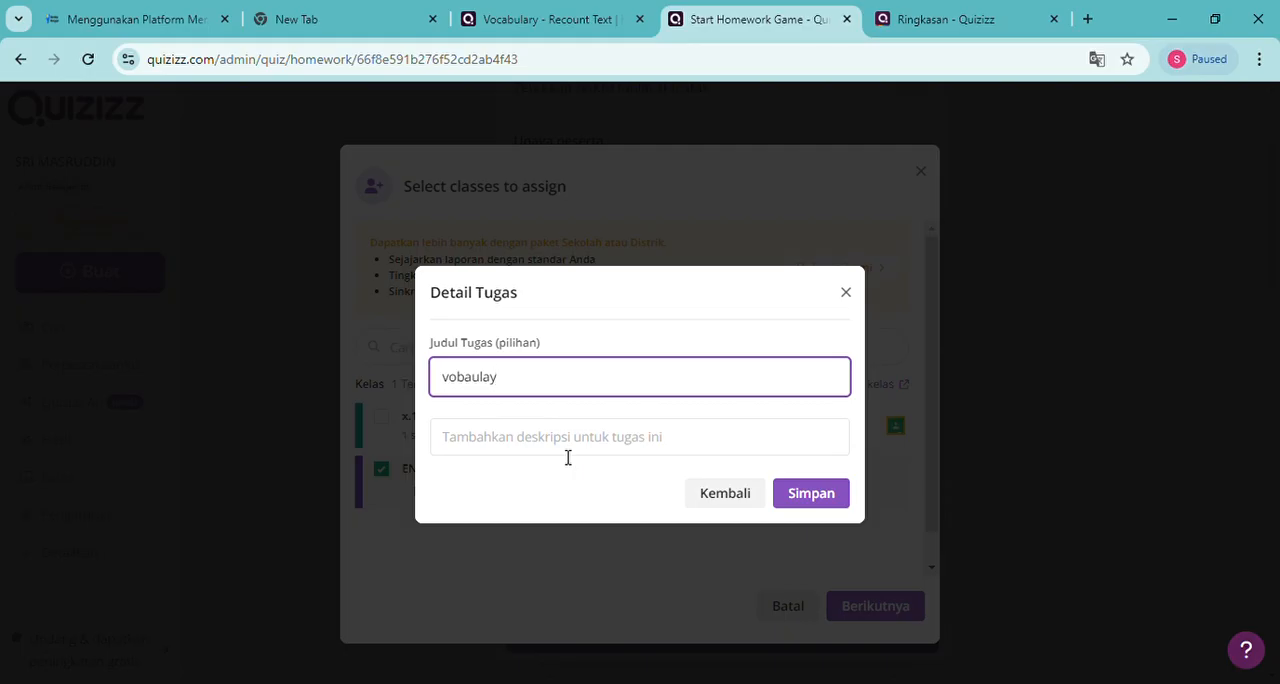
pyautogui.press('BackSpace')
pyautogui.press('BackSpace')
pyautogui.write('lary')
pyautogui.press('BackSpace')
pyautogui.write('ary')
pyautogui.write('Recount Text')
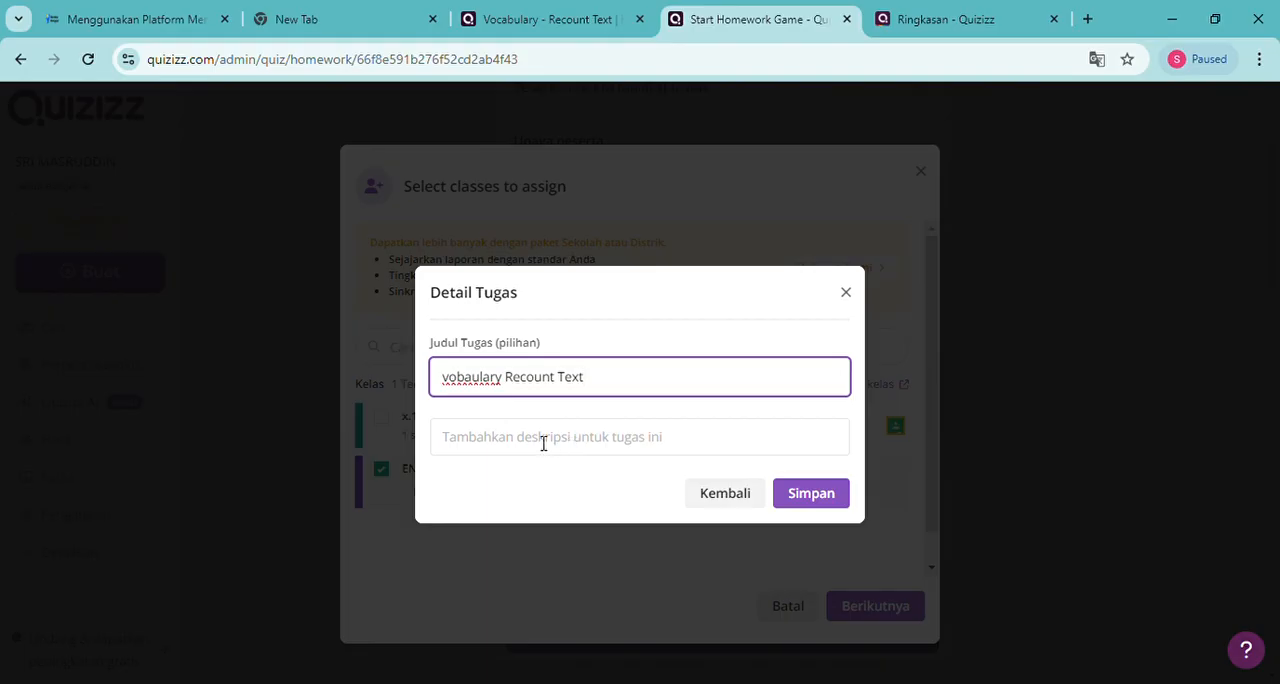
# Correct the misspelled homework assignment title to "Vocabulary Recount Text"
pyautogui.click(455, 388)
pyautogui.press('BackSpace')
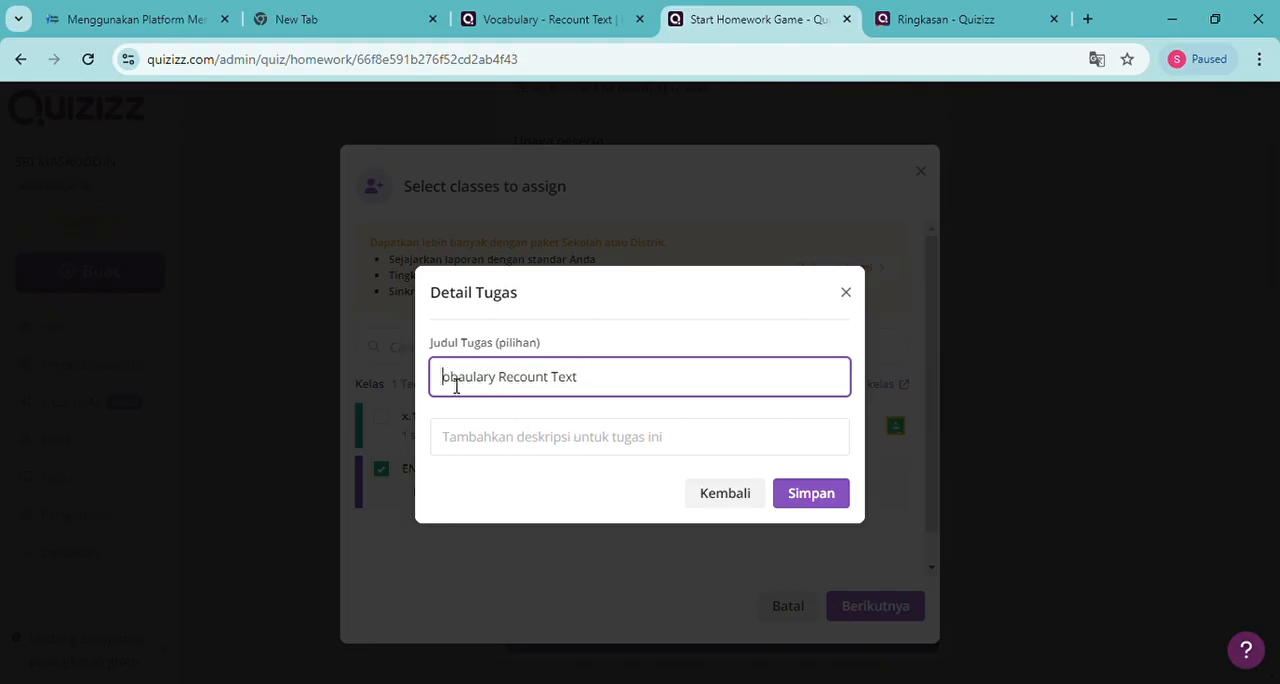
pyautogui.write('V')
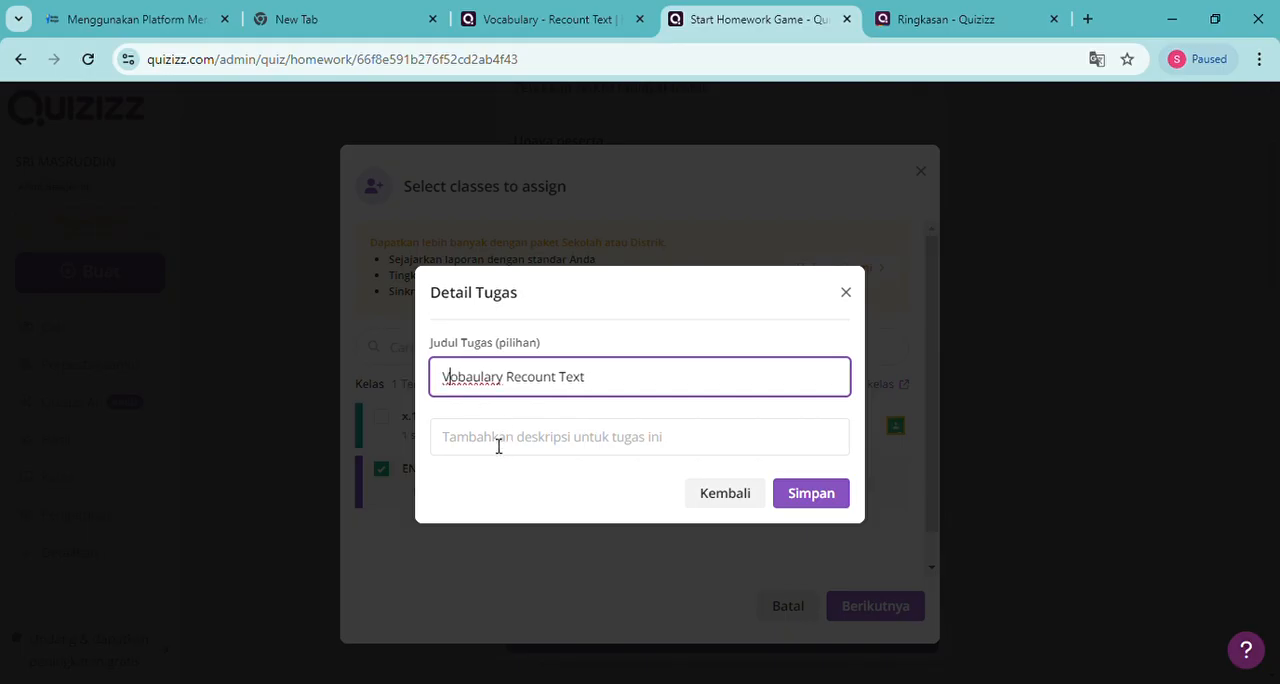
pyautogui.click(480, 388)
pyautogui.press('BackSpace')
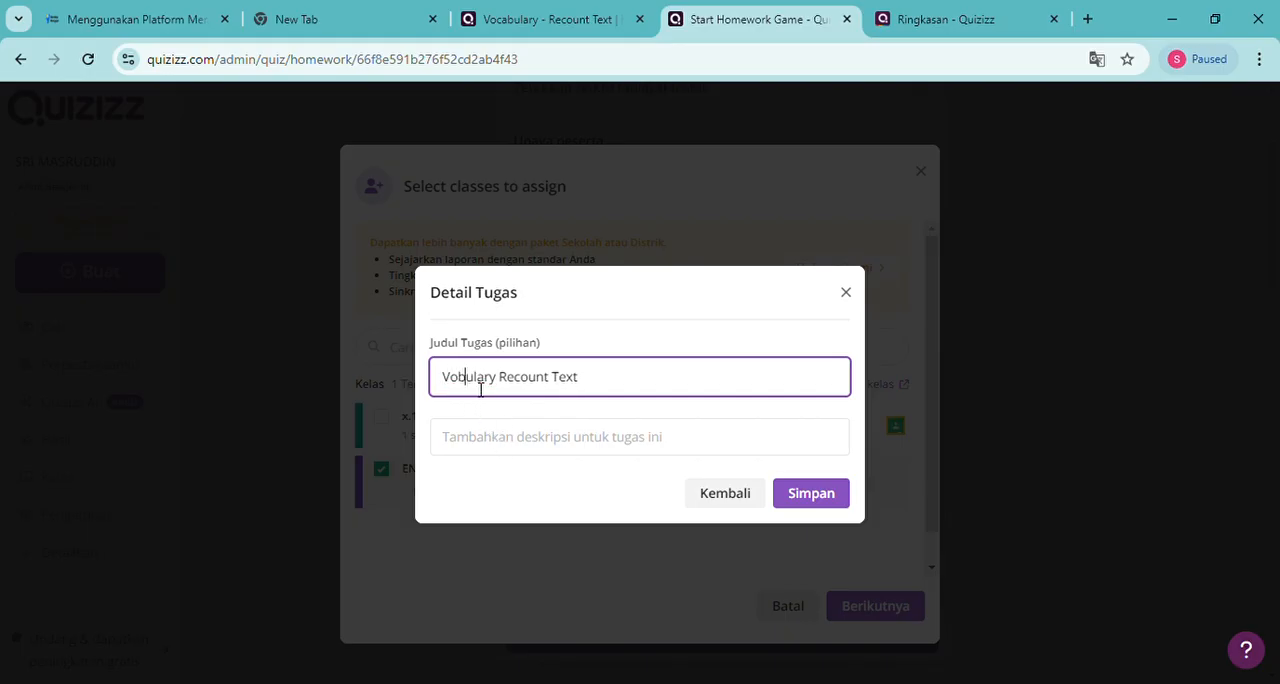
pyautogui.write('r')
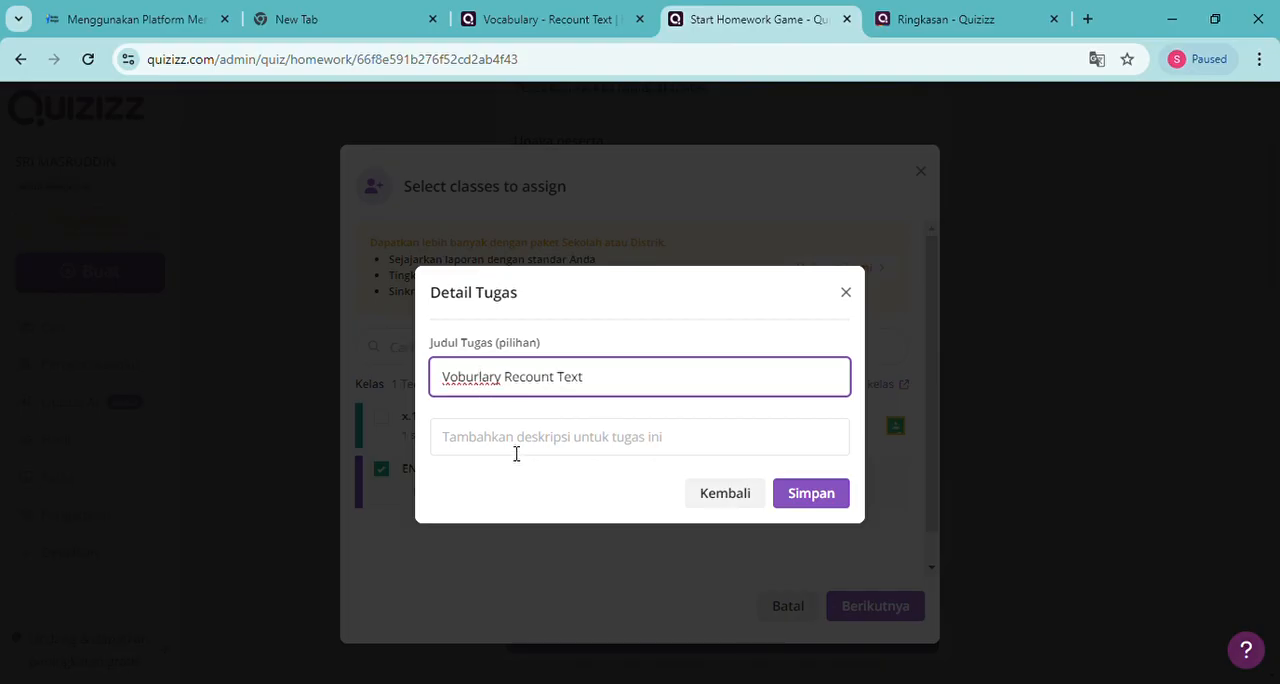
pyautogui.press('BackSpace')
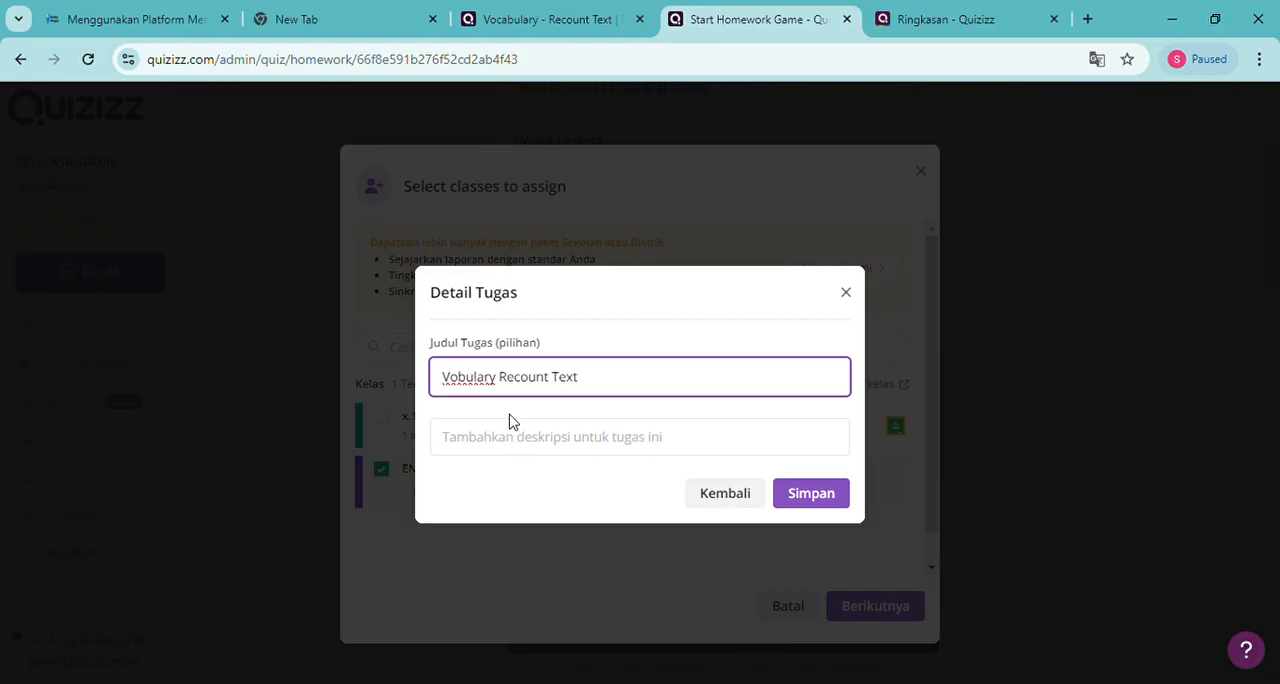
pyautogui.click(468, 384)
pyautogui.write('ca')
# Add the assignment description "Silahkan kerjakan Quiz Kosakata berikut ! dan segera selesaikan sebelum batas waktu pengerjaan!" and save the class assignment
pyautogui.click(614, 443)
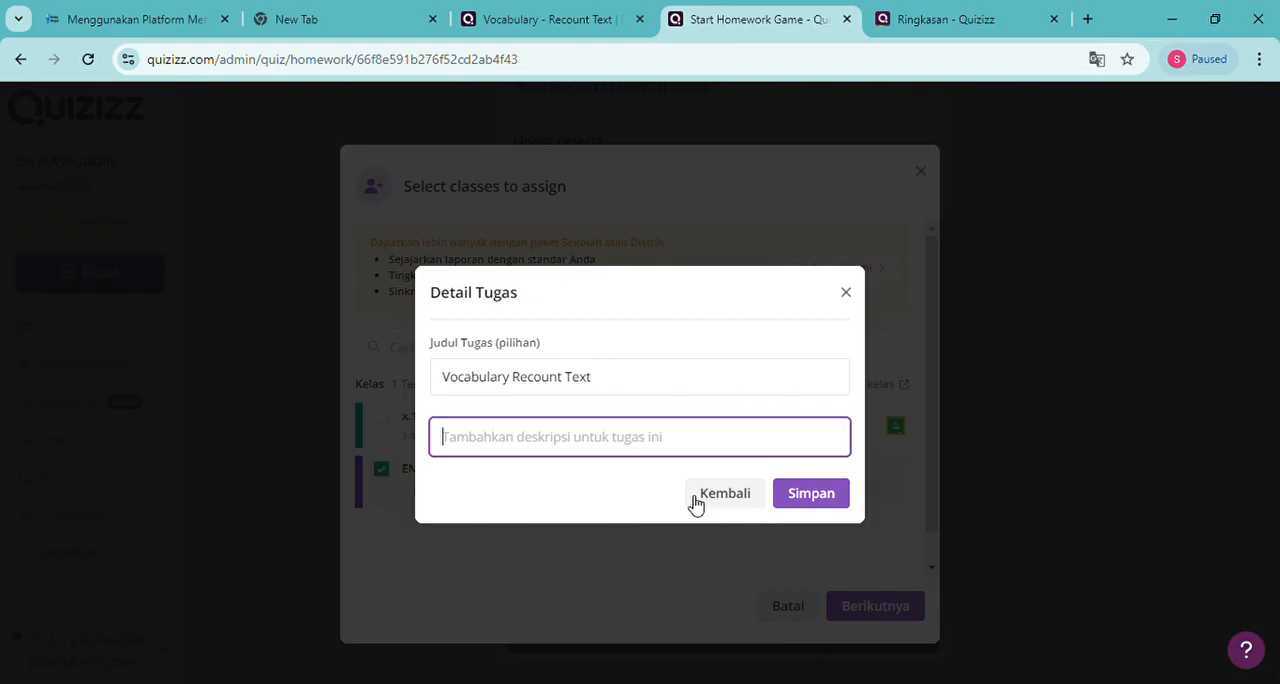
pyautogui.write('S')
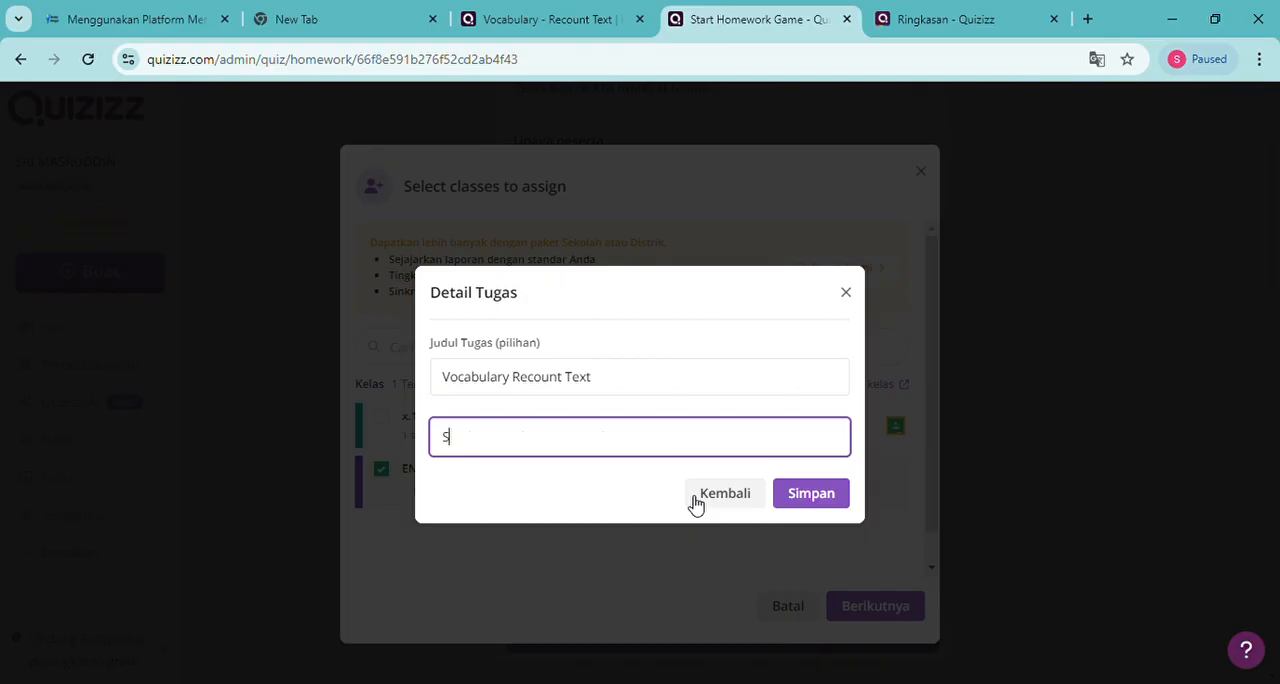
pyautogui.write('ilahkan kerjakan')
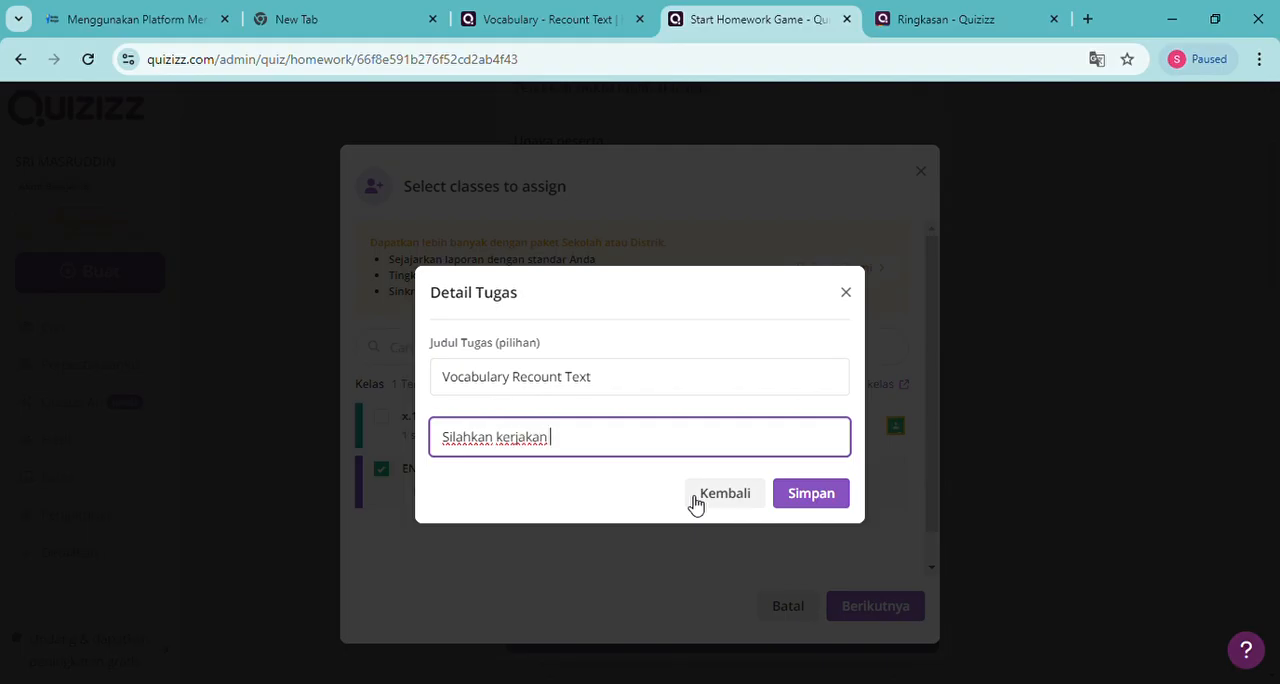
pyautogui.write(' Quiz Kosakata ')
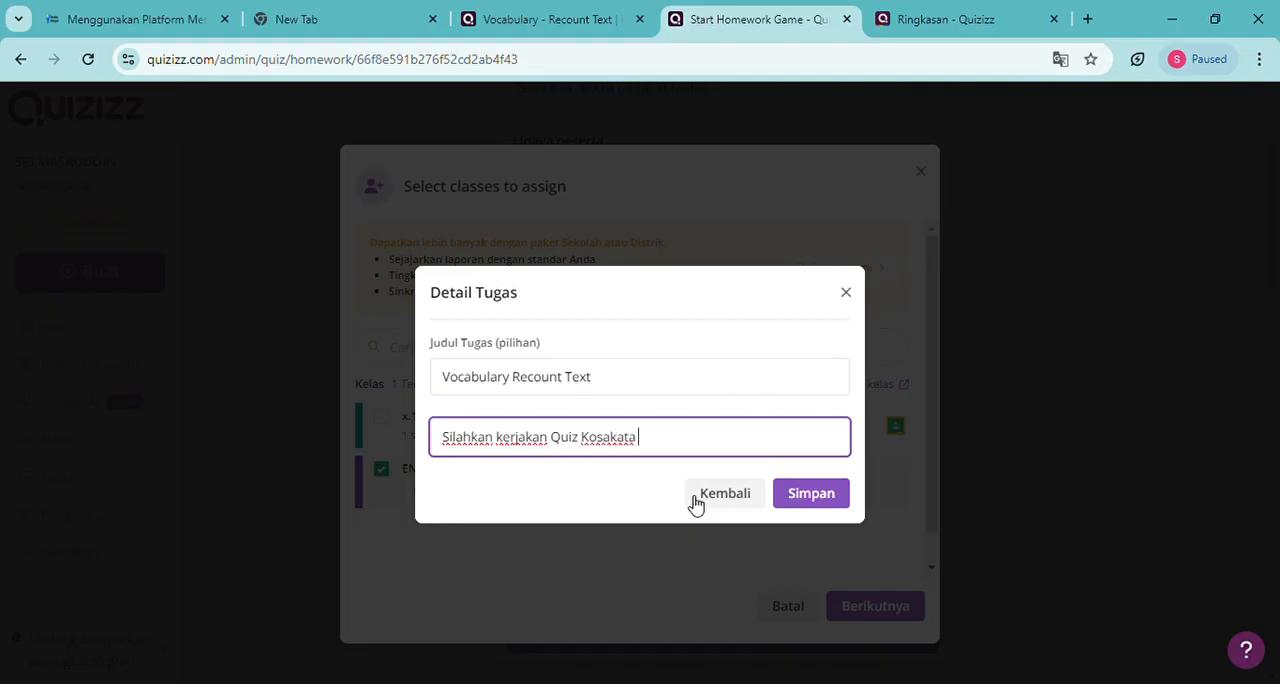
pyautogui.write('berikut ! dan segera selesaika')
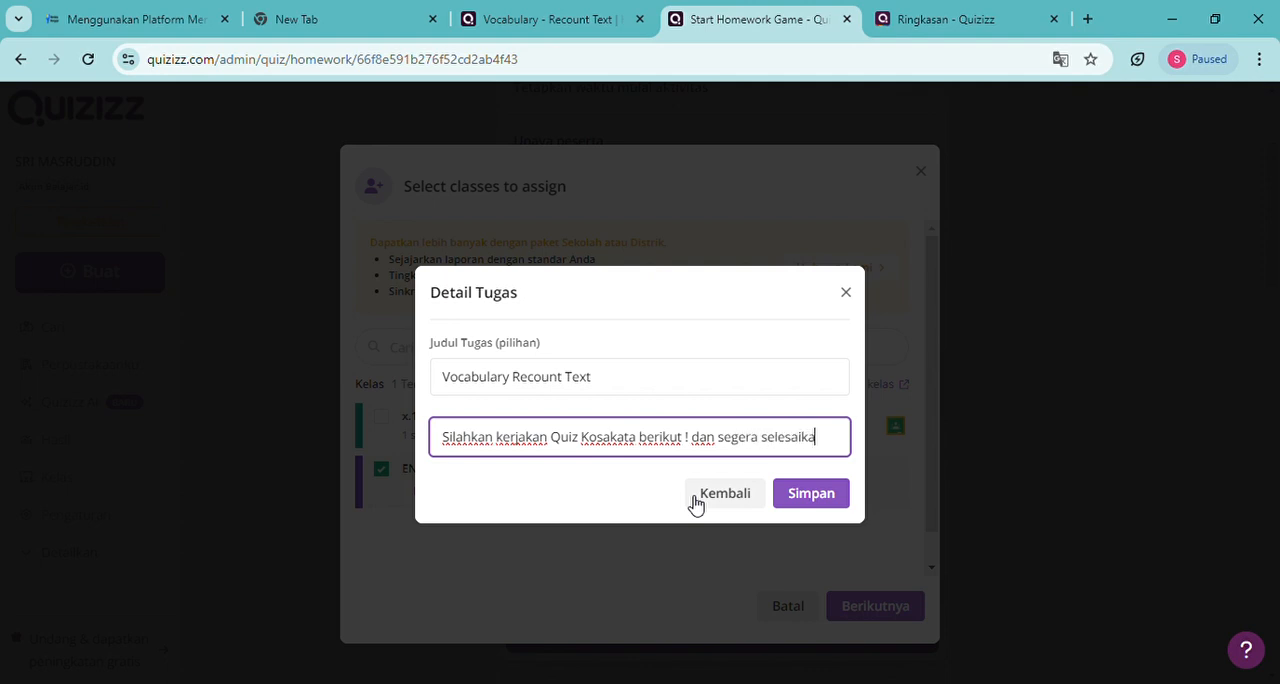
pyautogui.write('n sebelum')
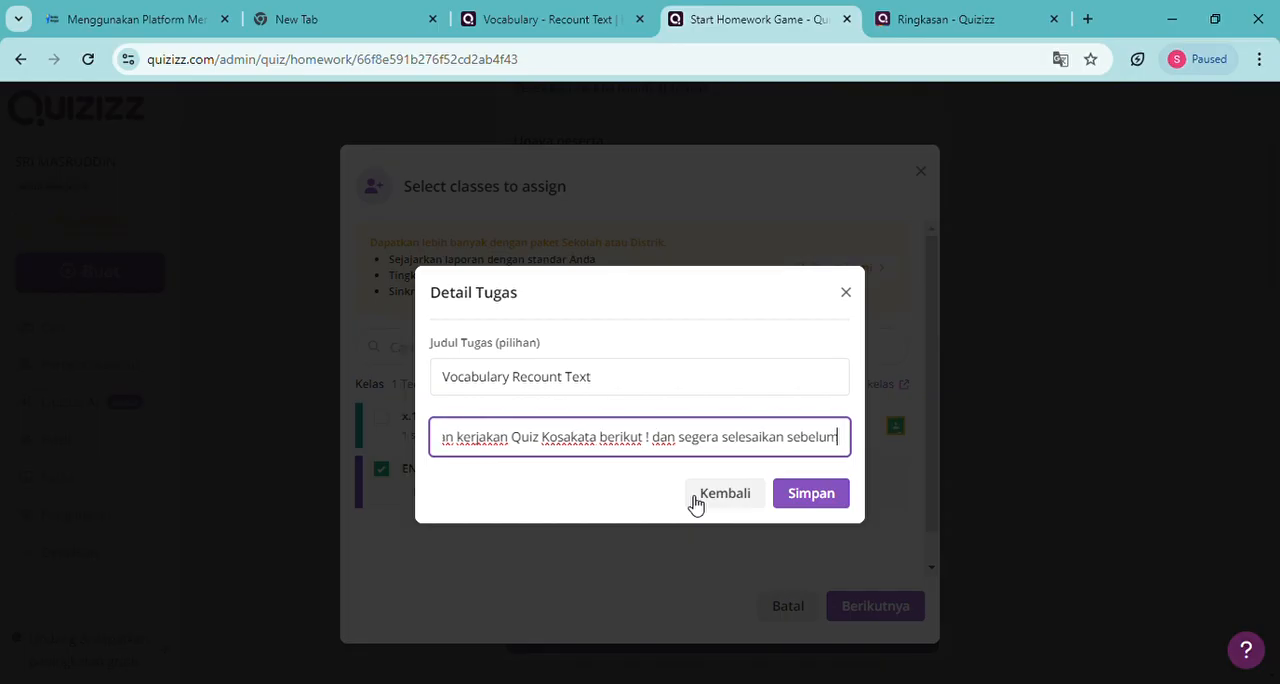
pyautogui.write(' batas')
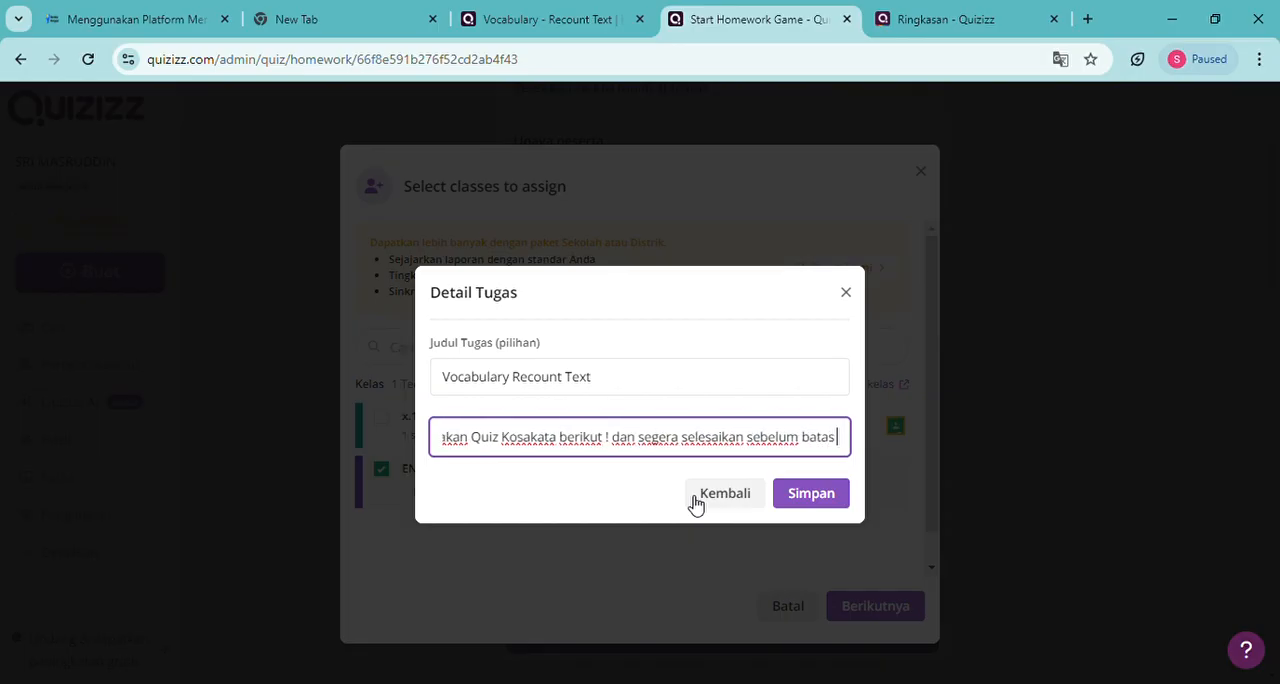
pyautogui.write(' waktu')
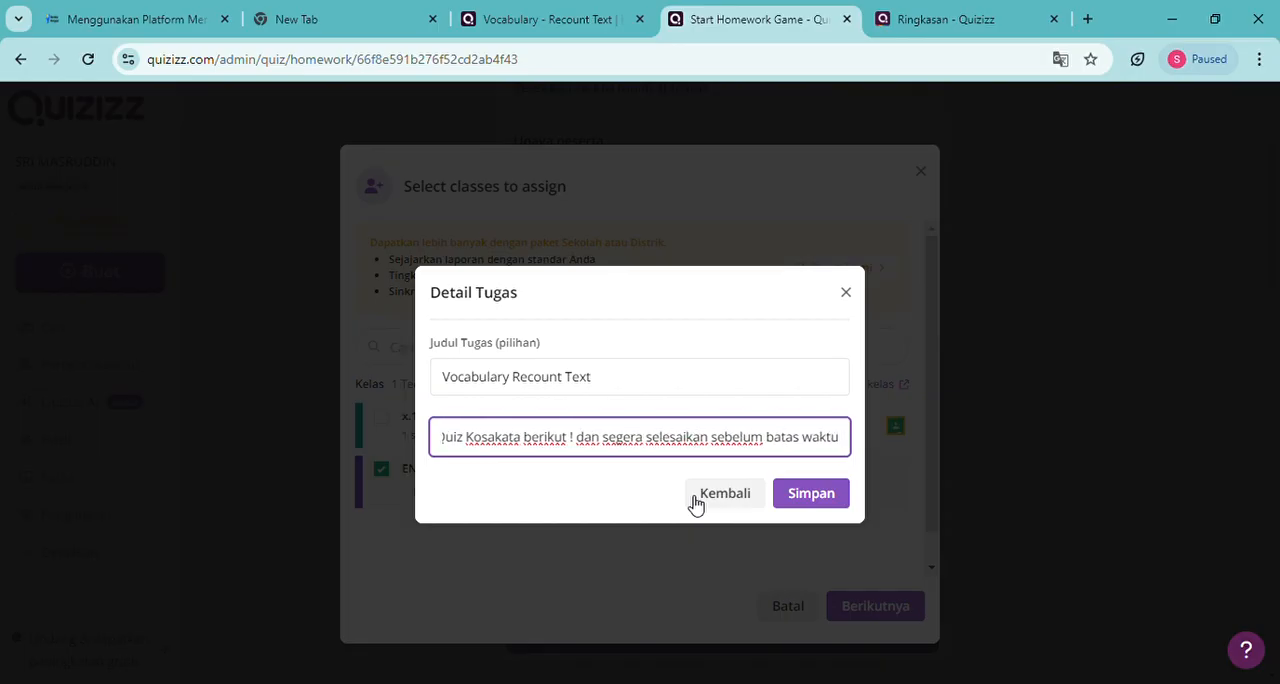
pyautogui.write(' pen')
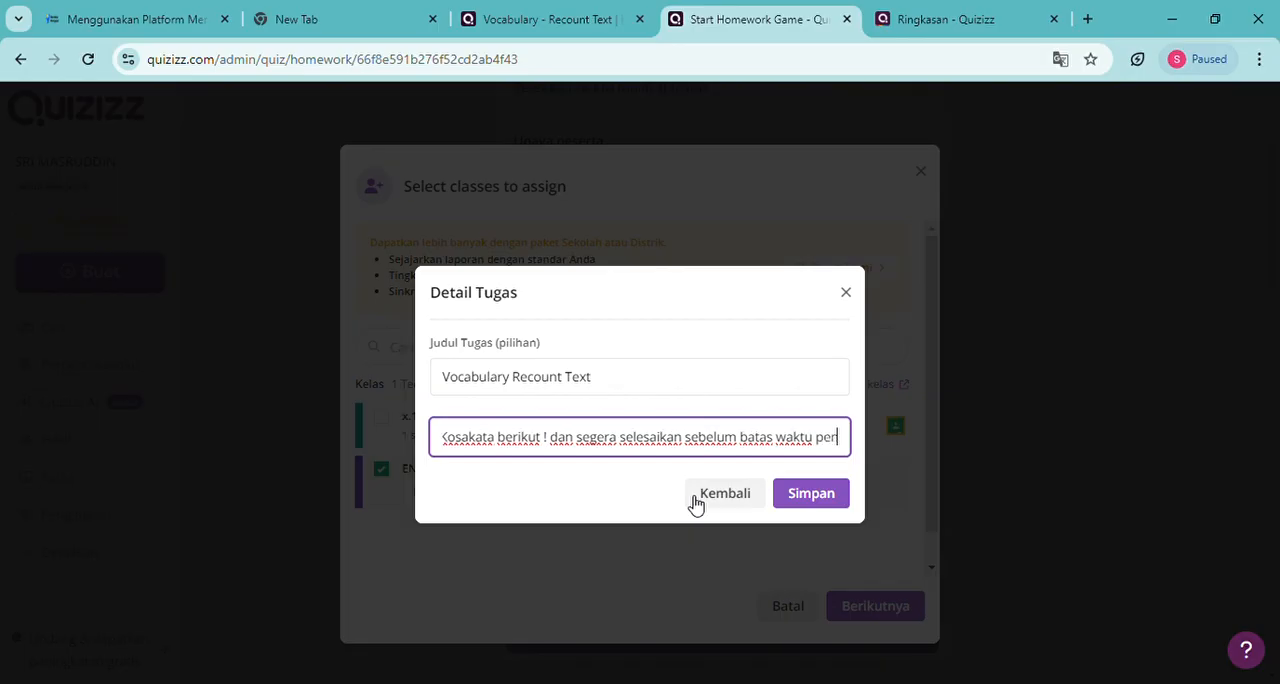
pyautogui.write('gerjaan')
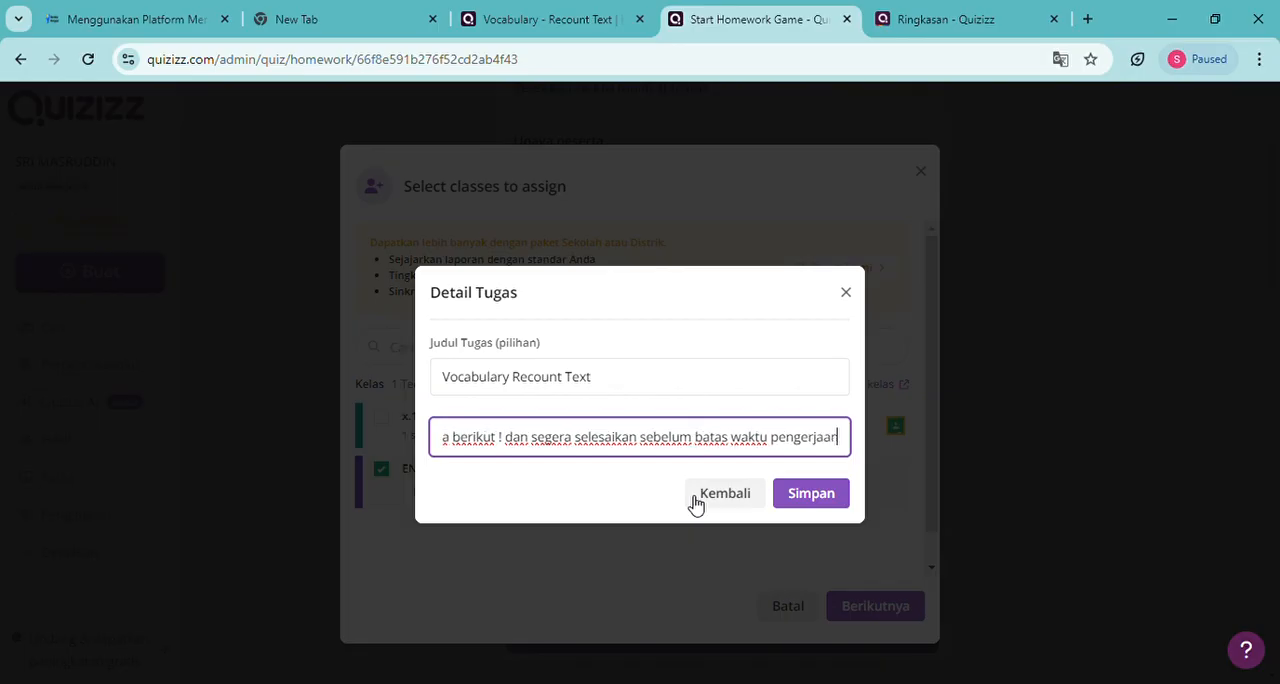
pyautogui.write('!')
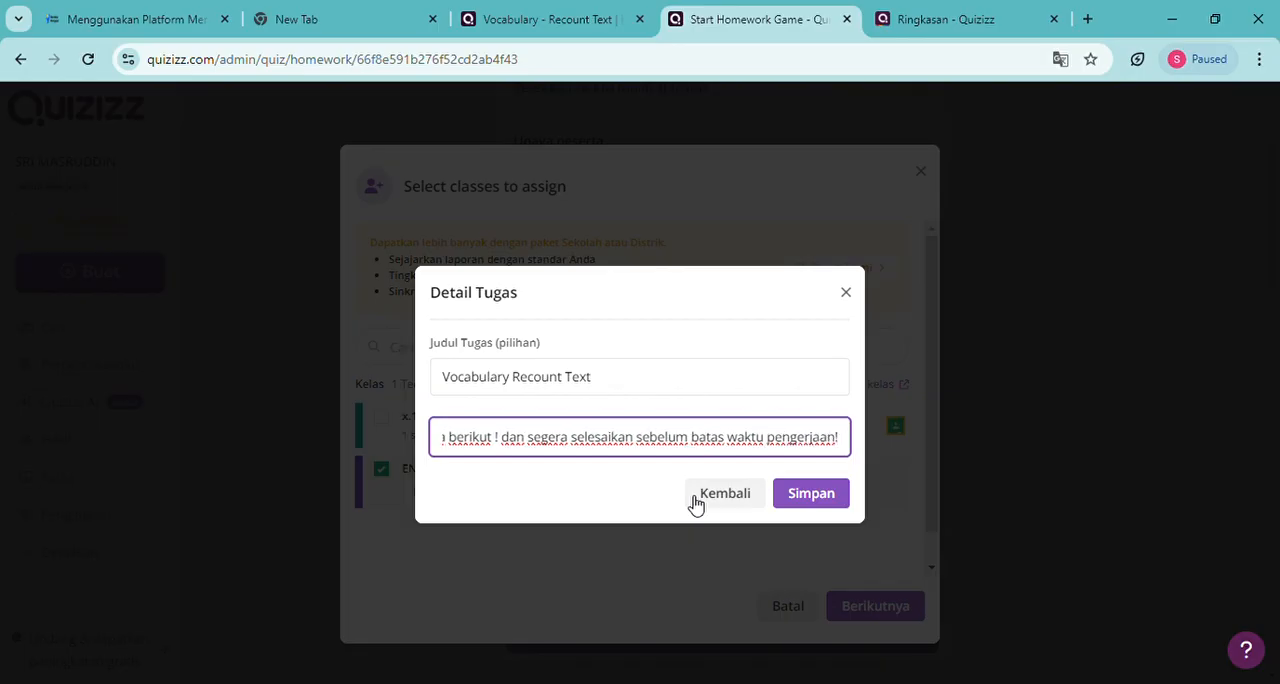
pyautogui.click(811, 494)
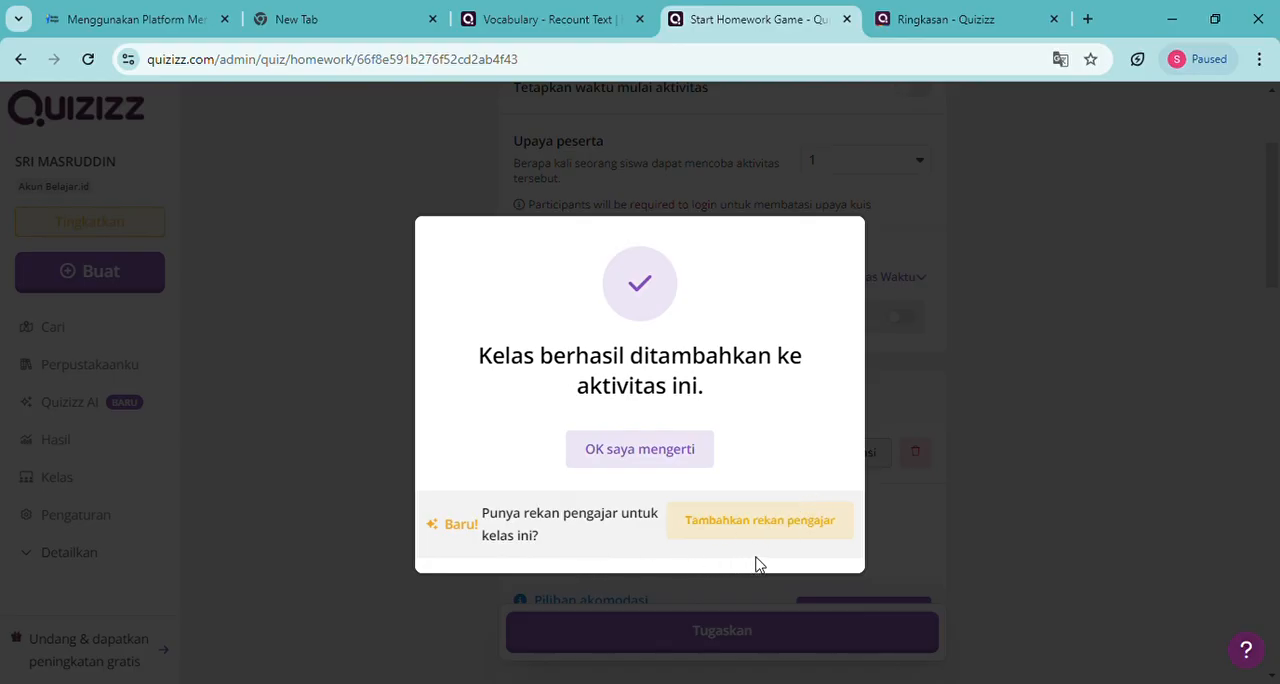
pyautogui.click(685, 456)
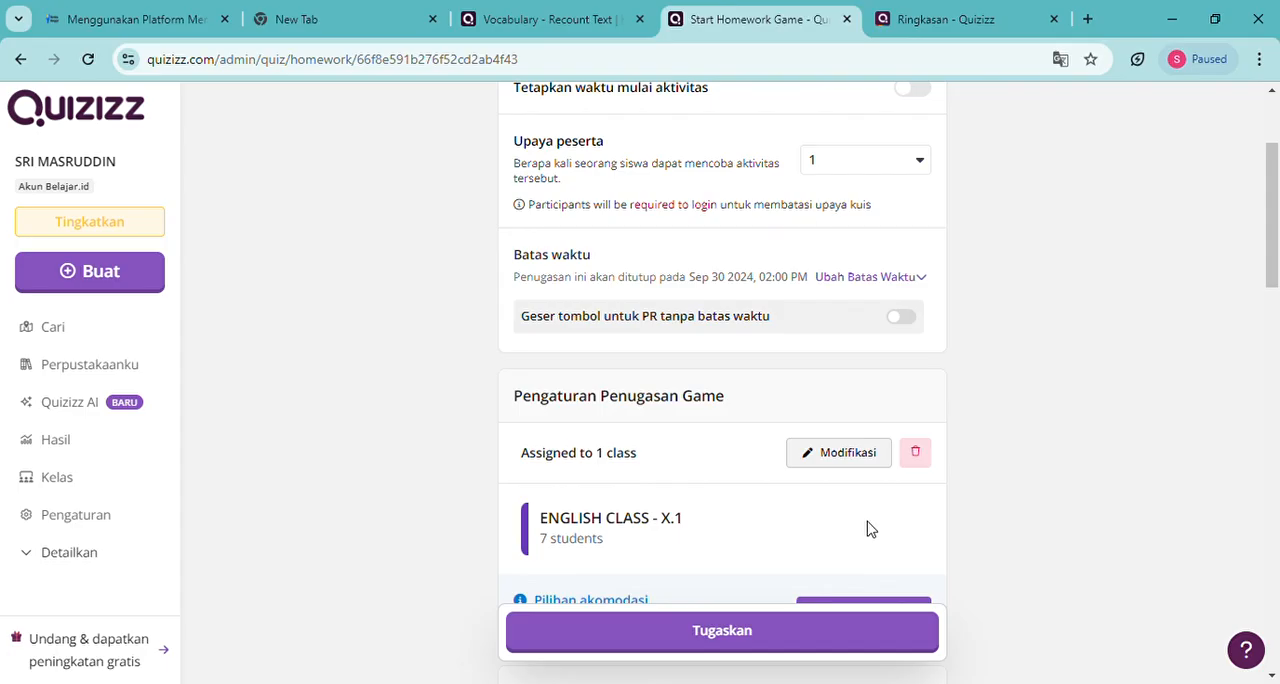
# Set both Tunjukkan jawaban selama aktivitas and Tampilkan kunci jawaban setelah quiz to Tdk aktif in the Tanya Jawab settings
pyautogui.scroll(-8, 868, 530)
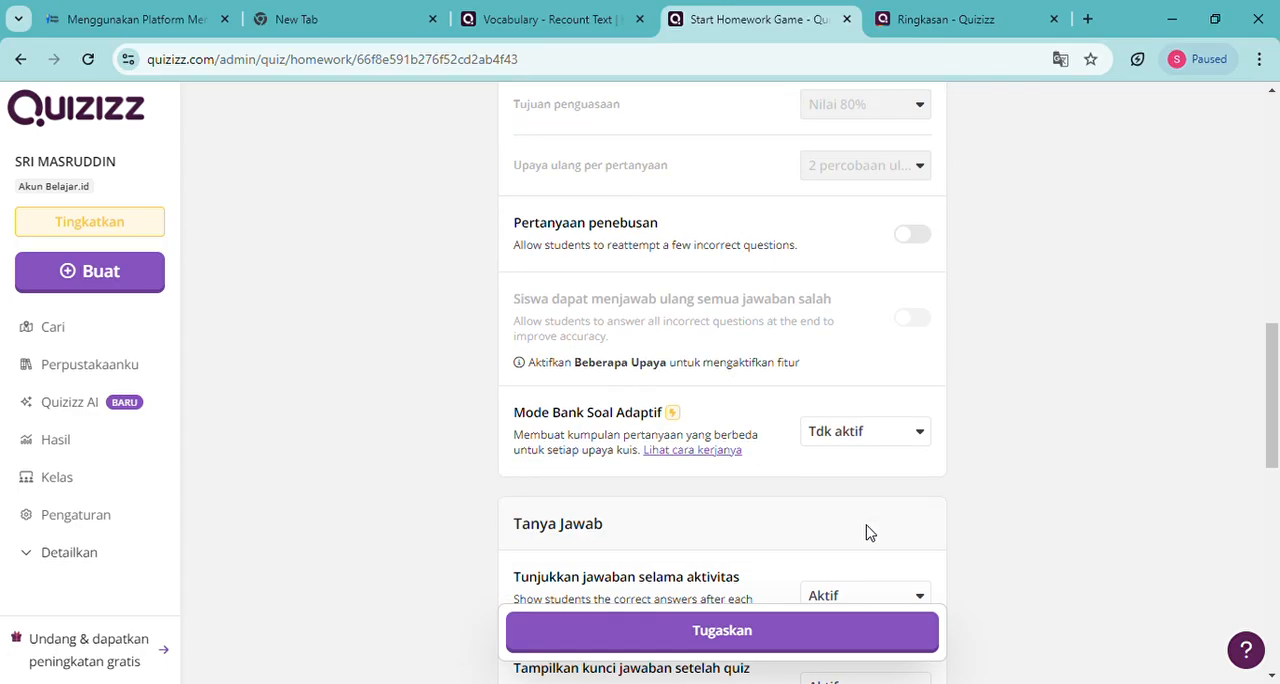
pyautogui.scroll(-4, 868, 533)
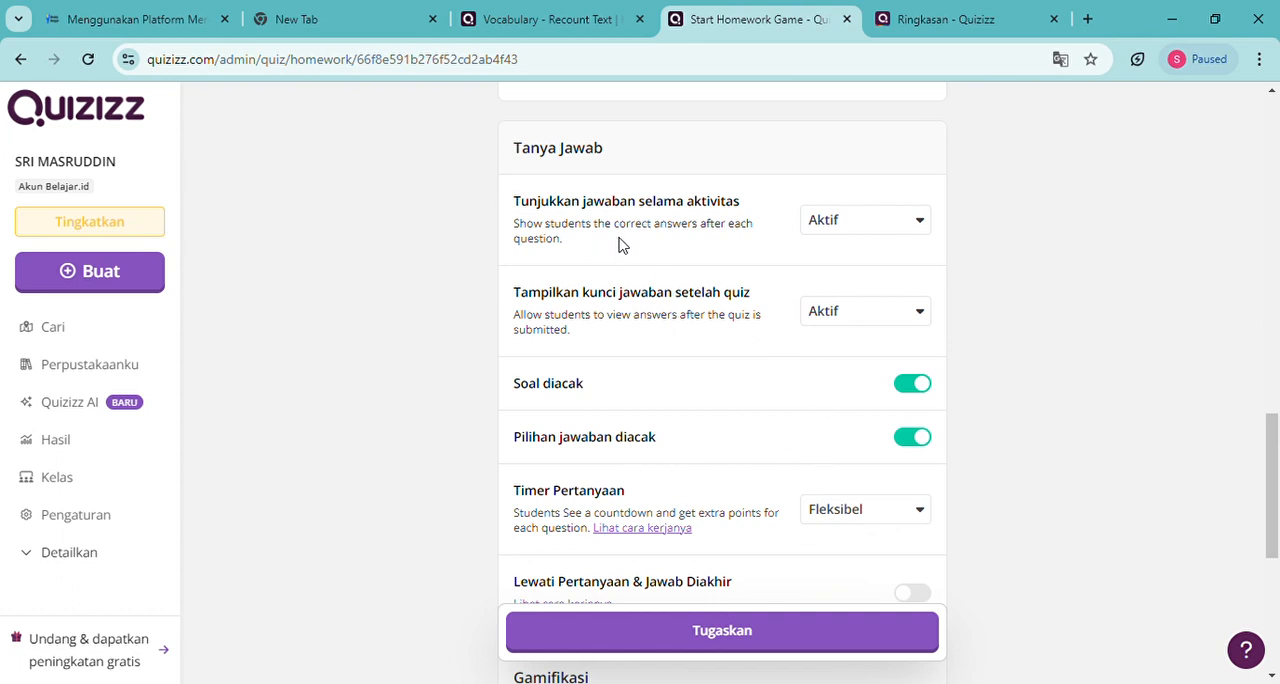
pyautogui.click(886, 232)
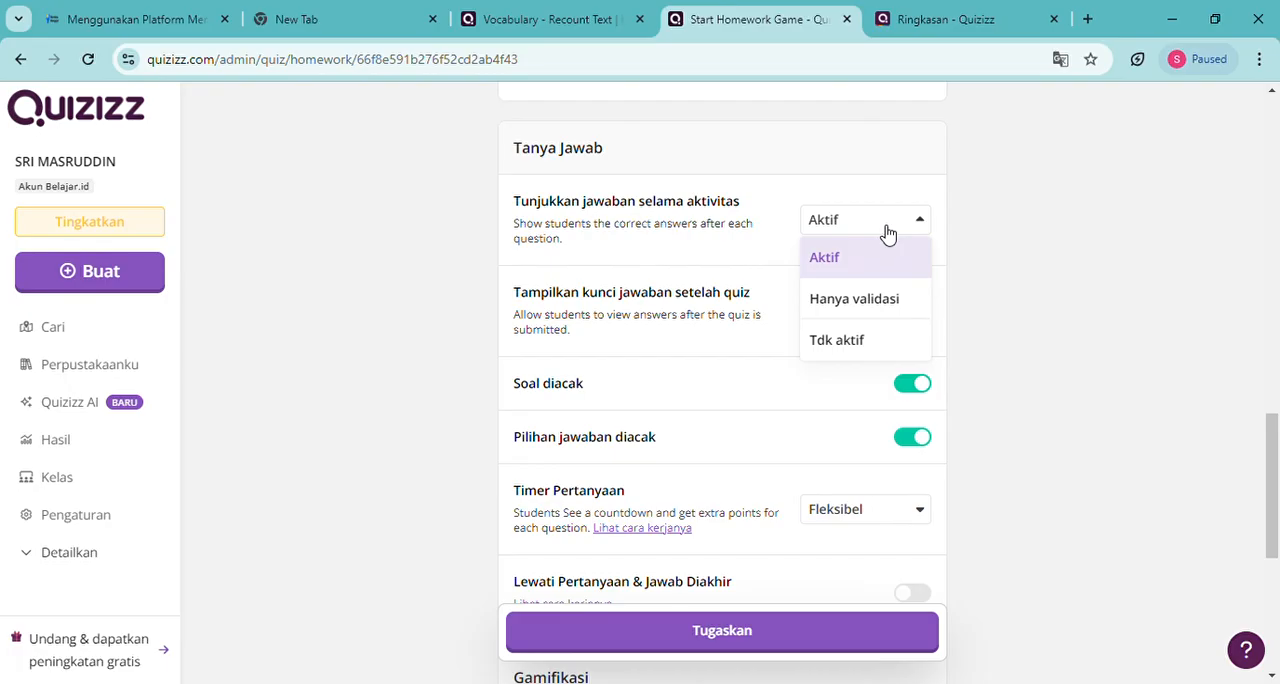
pyautogui.click(837, 344)
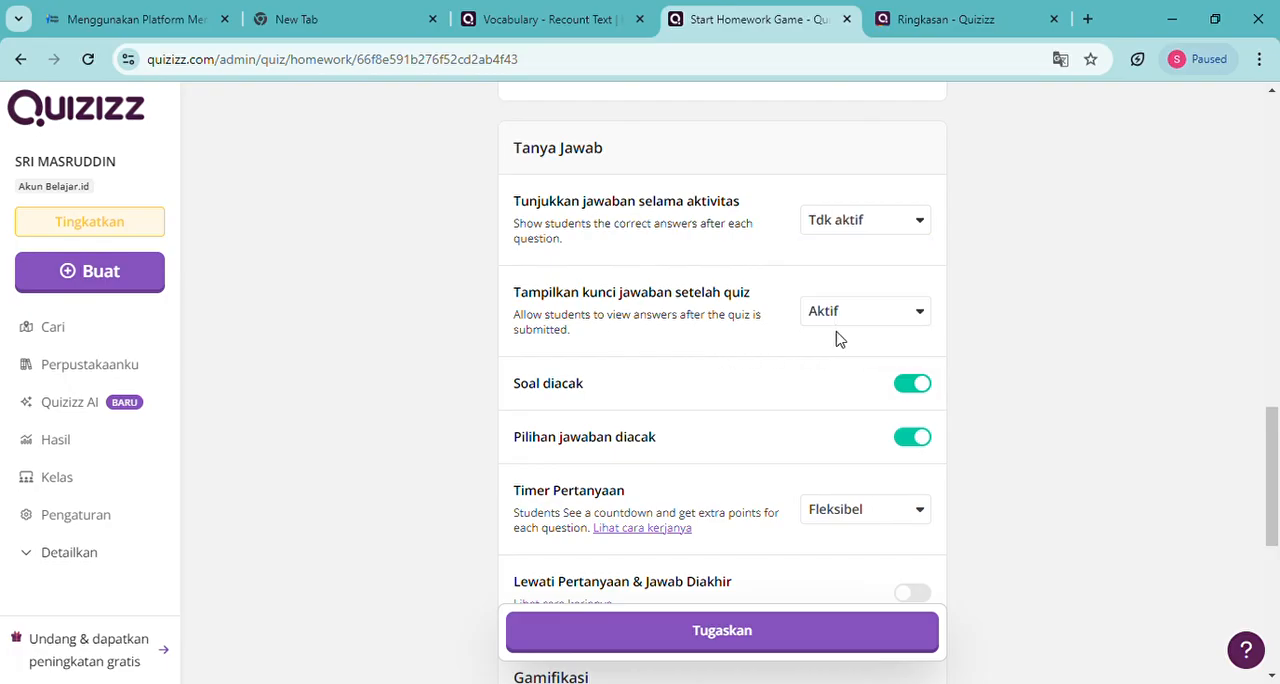
pyautogui.click(920, 312)
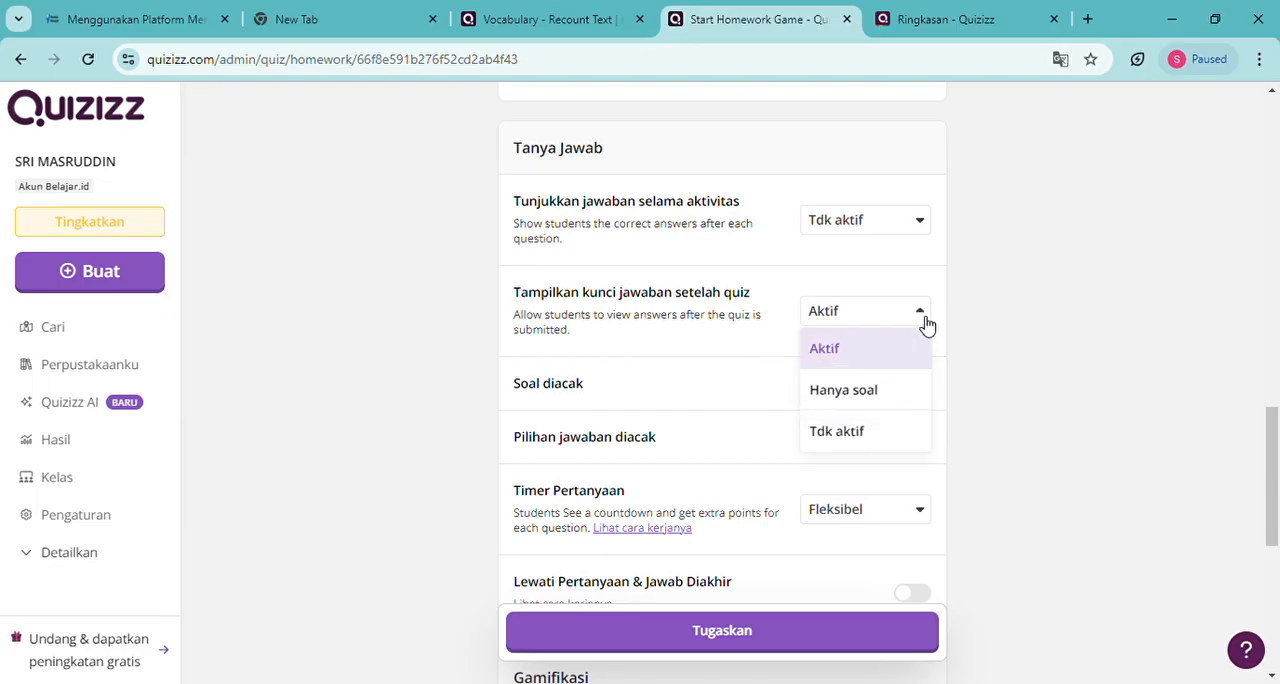
pyautogui.click(829, 438)
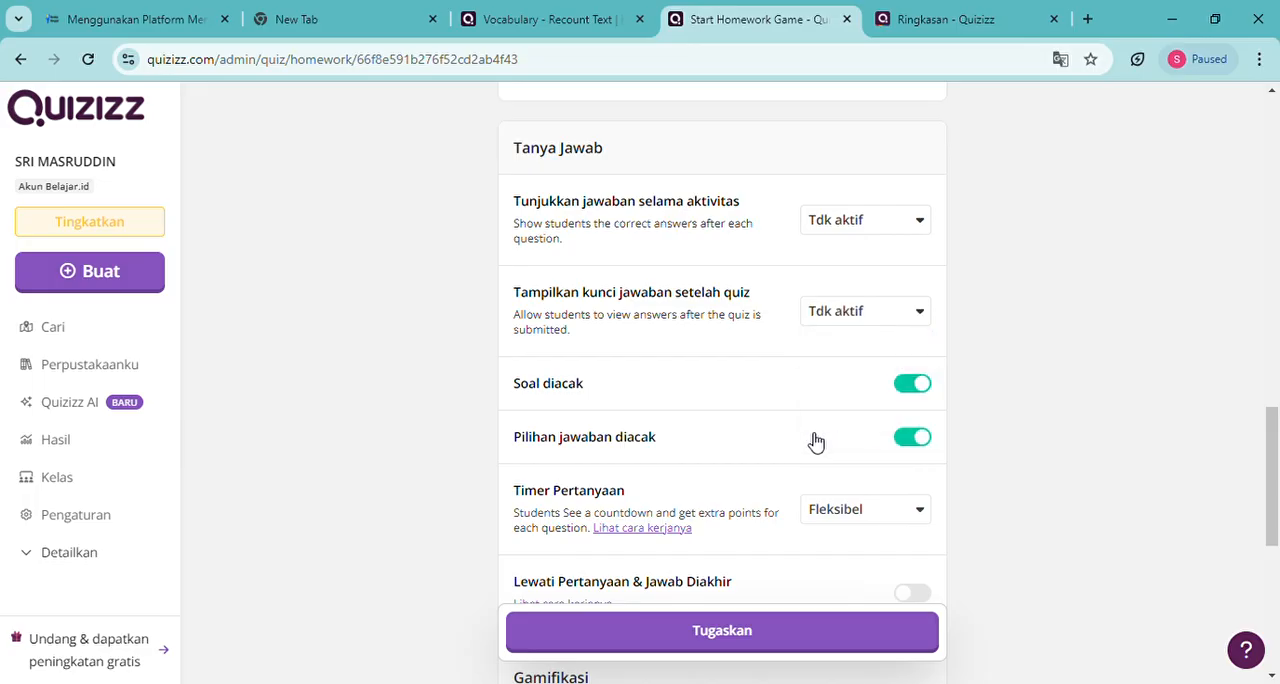
# Switch the Name factory option in the Gamifikasi settings on and back off
pyautogui.scroll(-1, 750, 462)
pyautogui.scroll(-3, 752, 462)
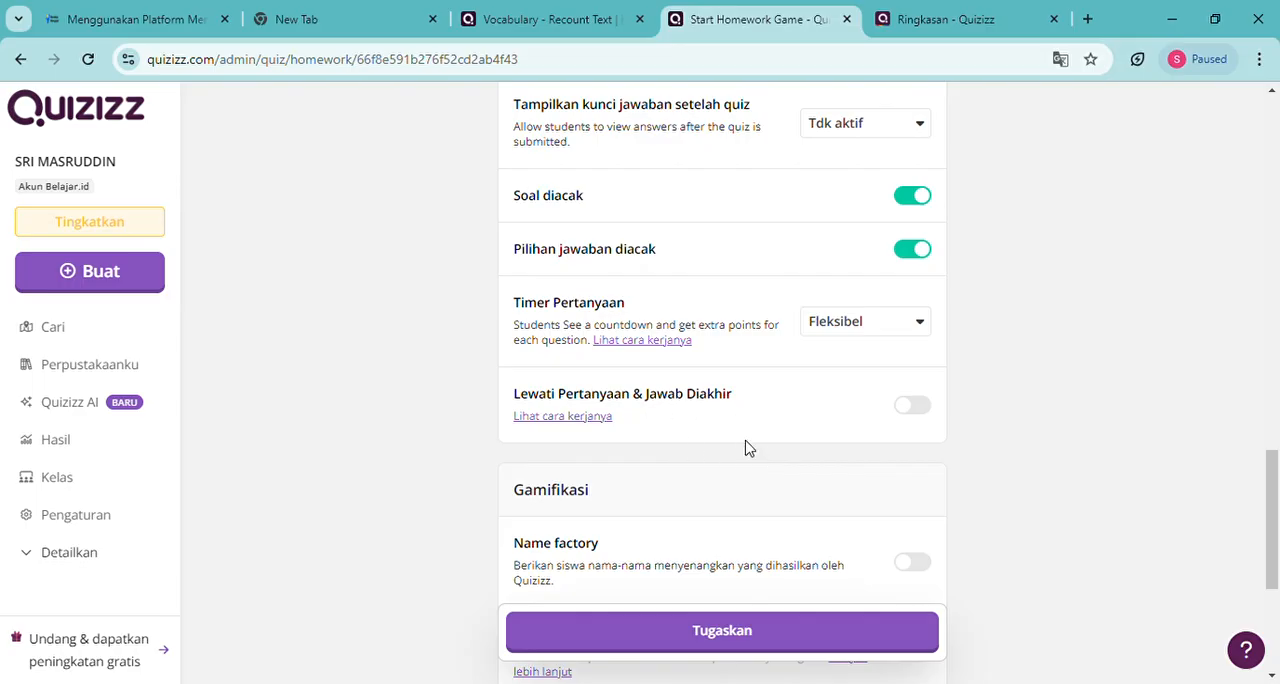
pyautogui.scroll(-4, 745, 448)
pyautogui.scroll(6, 745, 448)
pyautogui.scroll(-8, 745, 448)
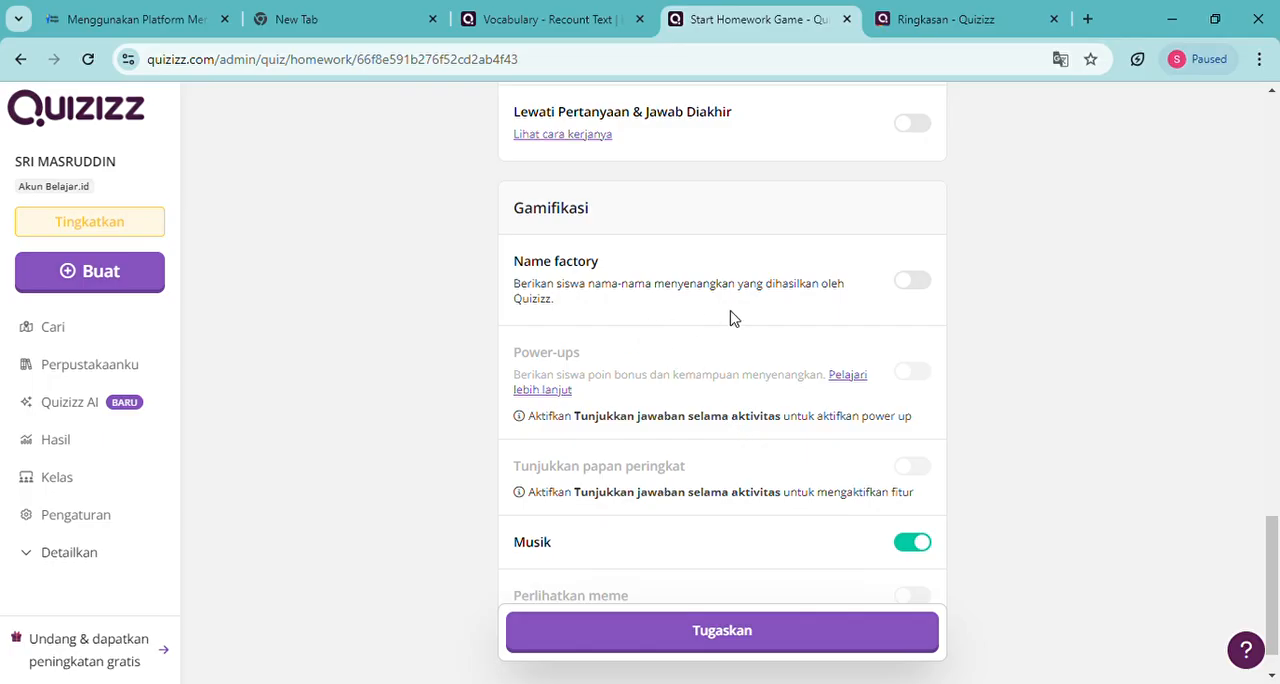
pyautogui.click(909, 288)
pyautogui.scroll(-1, 680, 383)
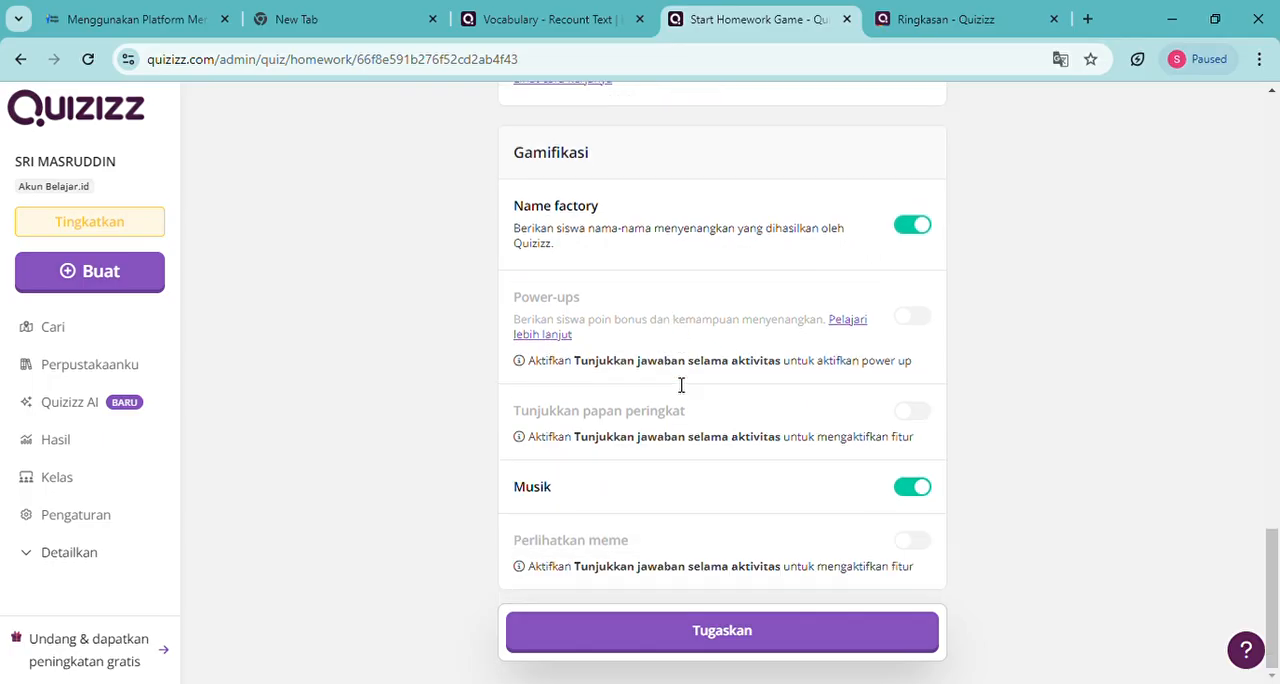
pyautogui.click(921, 230)
# Review the homework's Tanya Jawab, mastery, class assignment, participant attempts and deadline settings before assigning it
pyautogui.scroll(10, 668, 476)
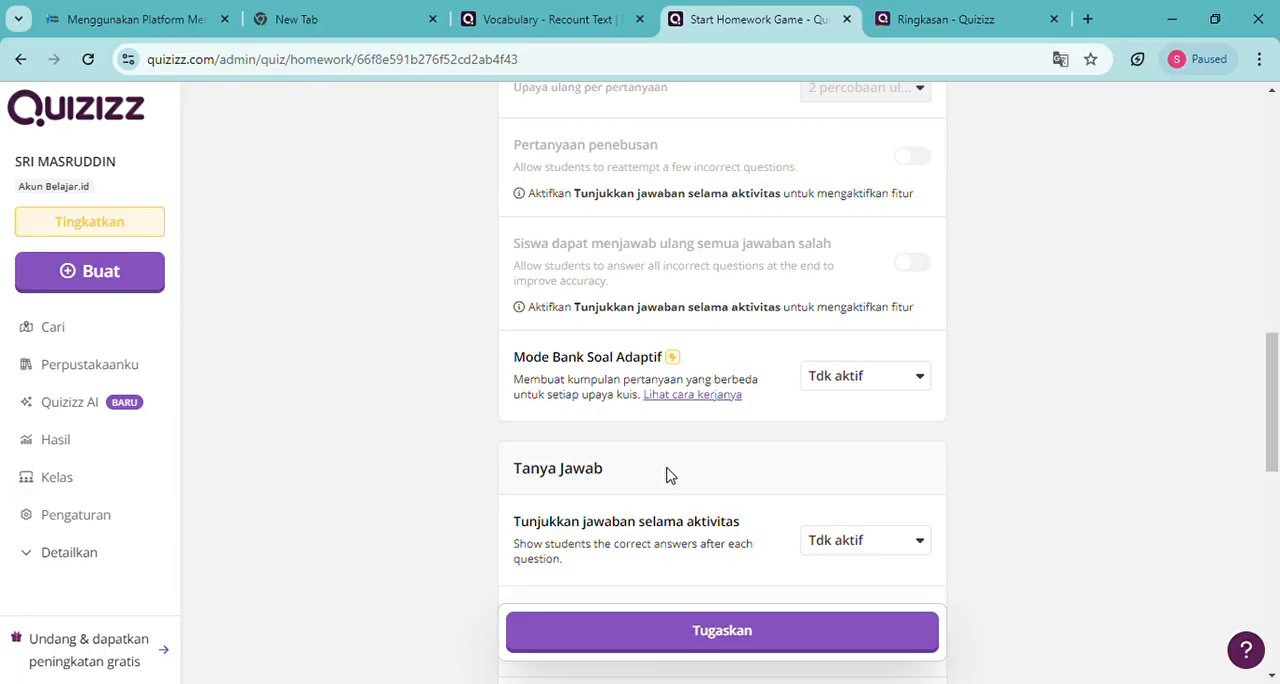
pyautogui.scroll(4, 670, 476)
pyautogui.scroll(-5, 669, 474)
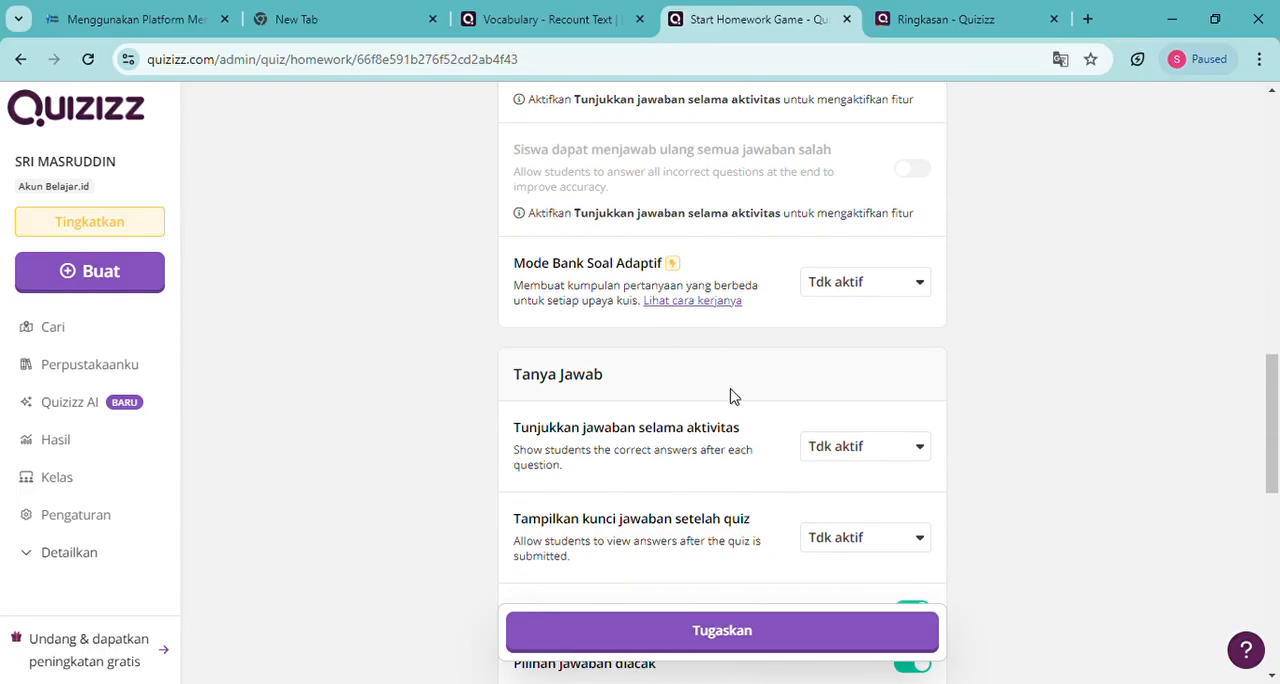
pyautogui.scroll(4, 730, 397)
pyautogui.scroll(4, 730, 397)
pyautogui.scroll(-3, 730, 397)
pyautogui.scroll(3, 730, 397)
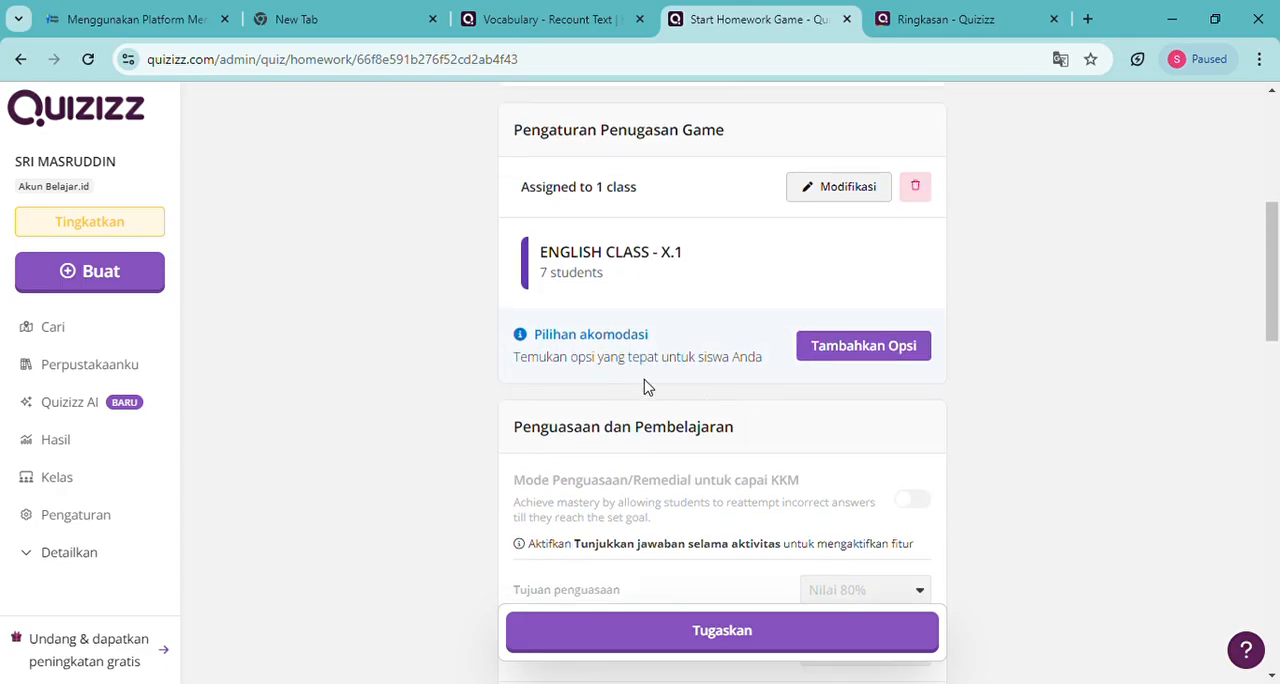
pyautogui.scroll(2, 730, 387)
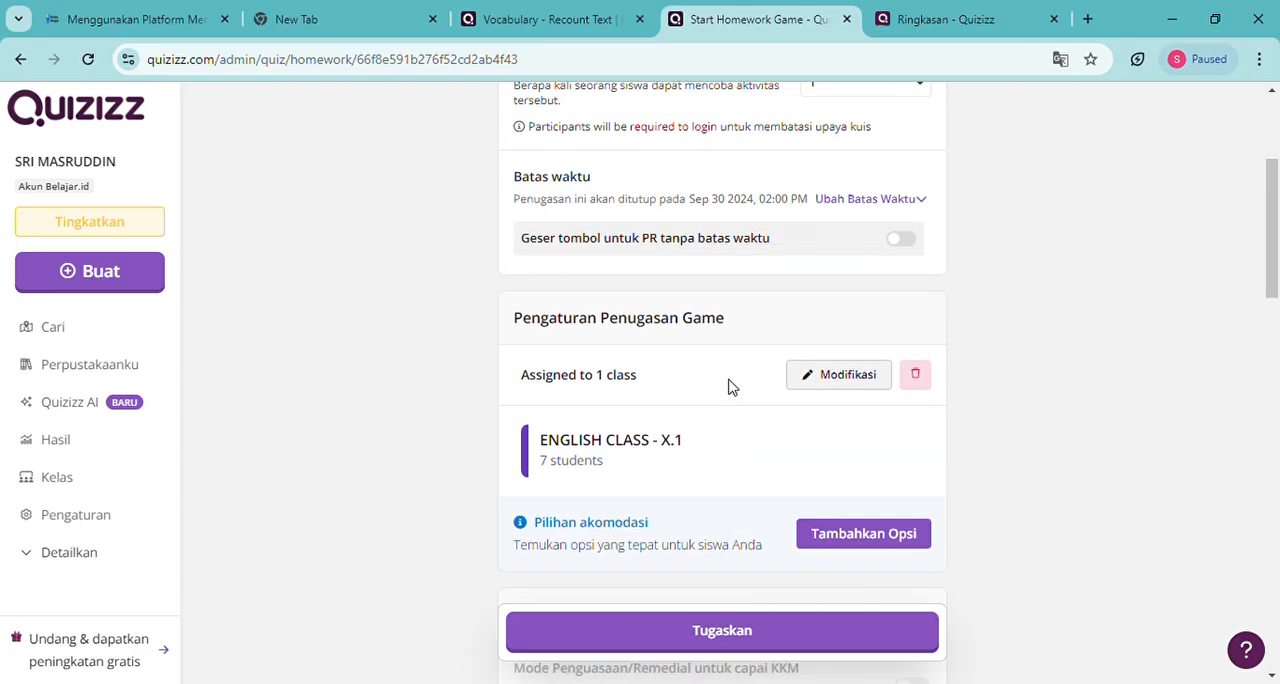
pyautogui.scroll(3, 752, 450)
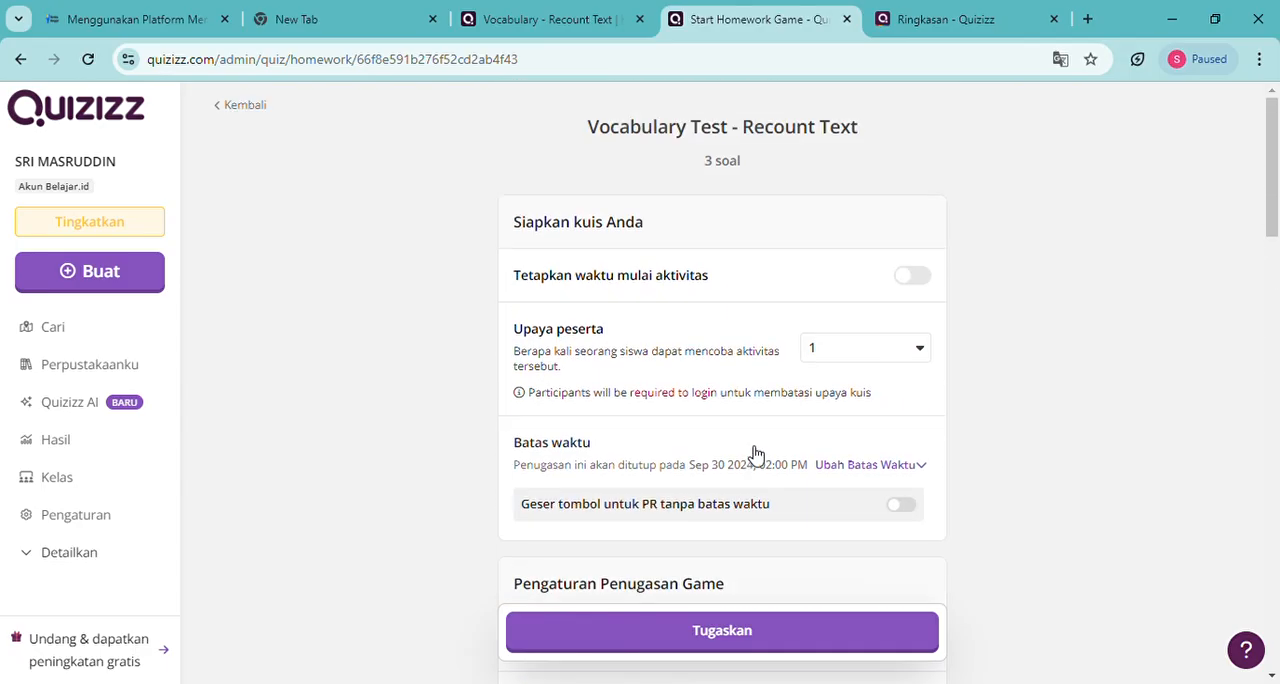
pyautogui.scroll(-3, 755, 455)
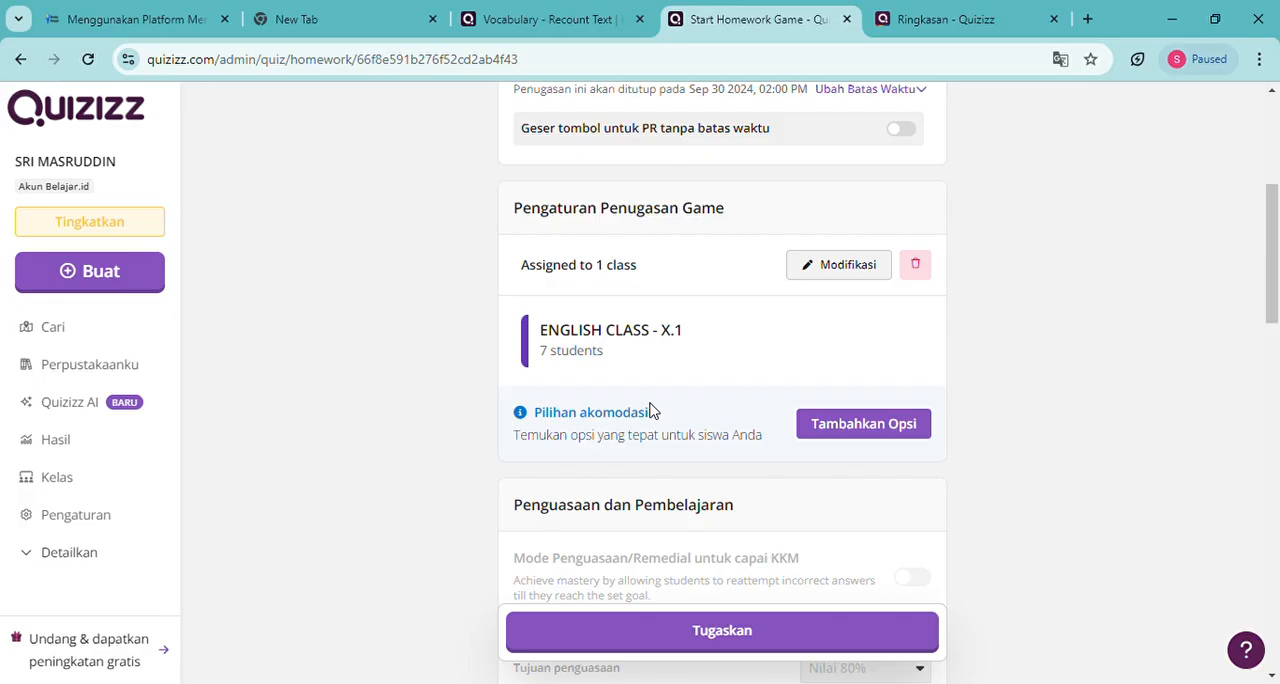
pyautogui.scroll(3, 688, 442)
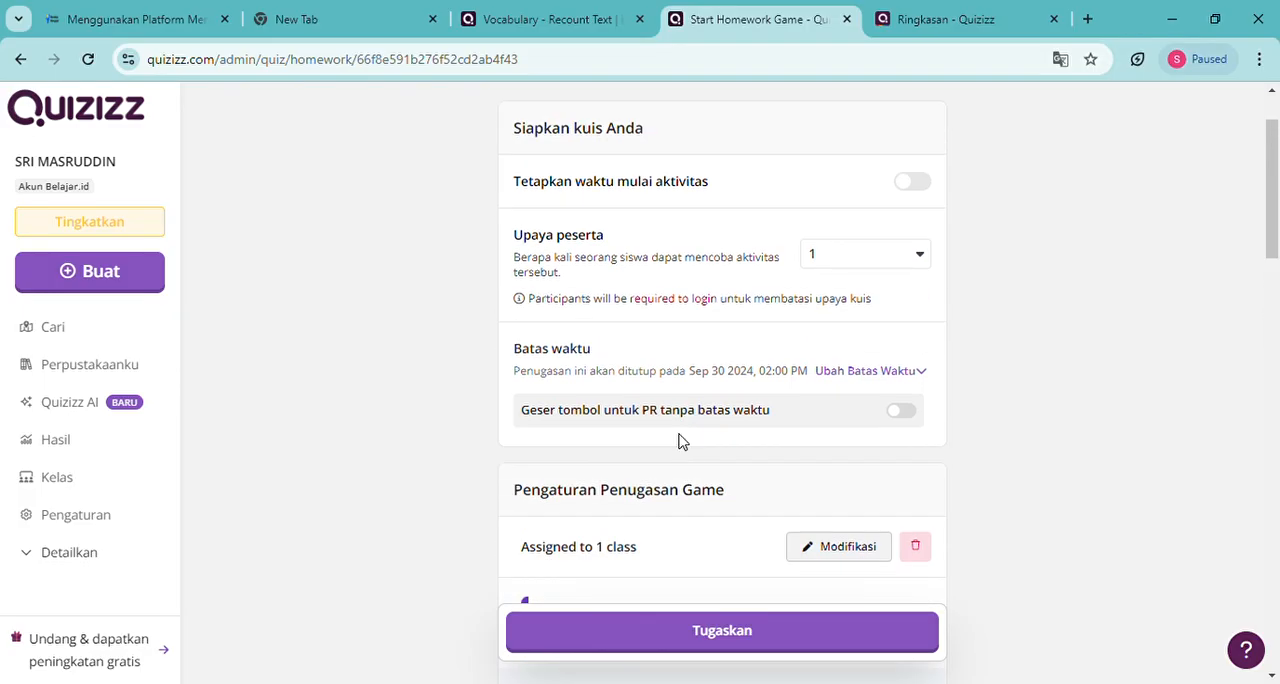
pyautogui.scroll(1, 680, 440)
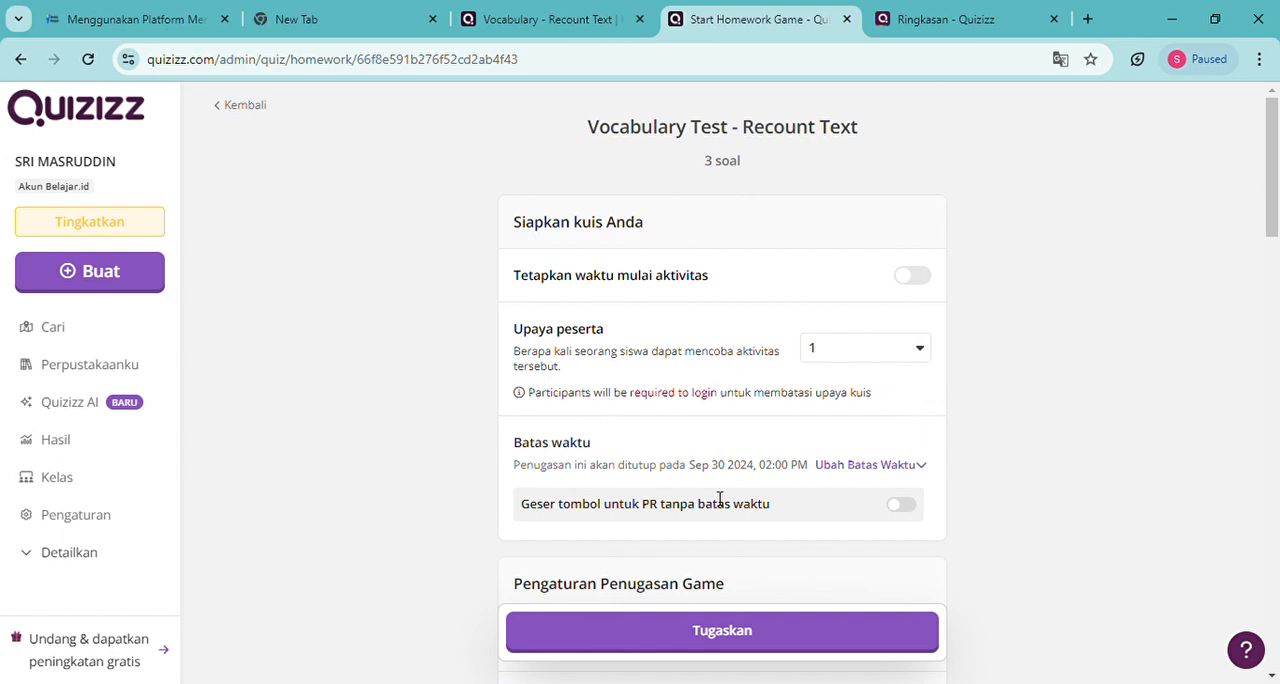
# Turn on Tetapkan waktu mulai aktivitas for the homework and set its Batas waktu date to October 1
pyautogui.click(910, 282)
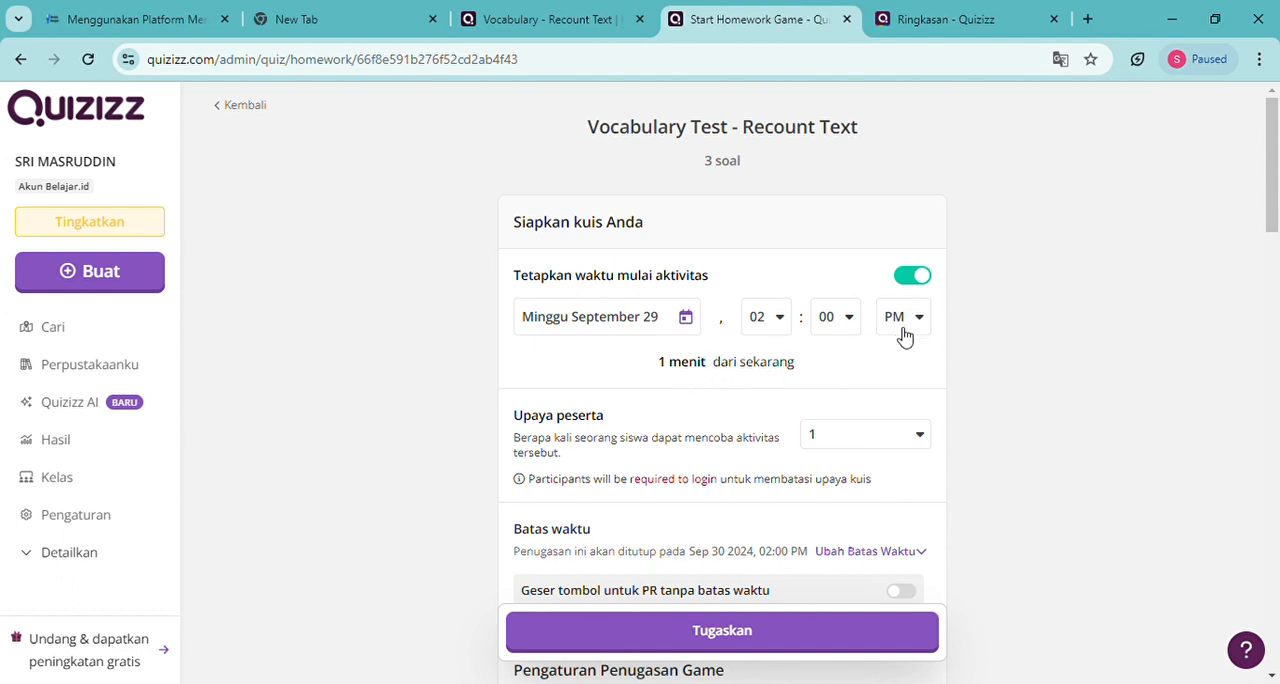
pyautogui.scroll(-3, 731, 458)
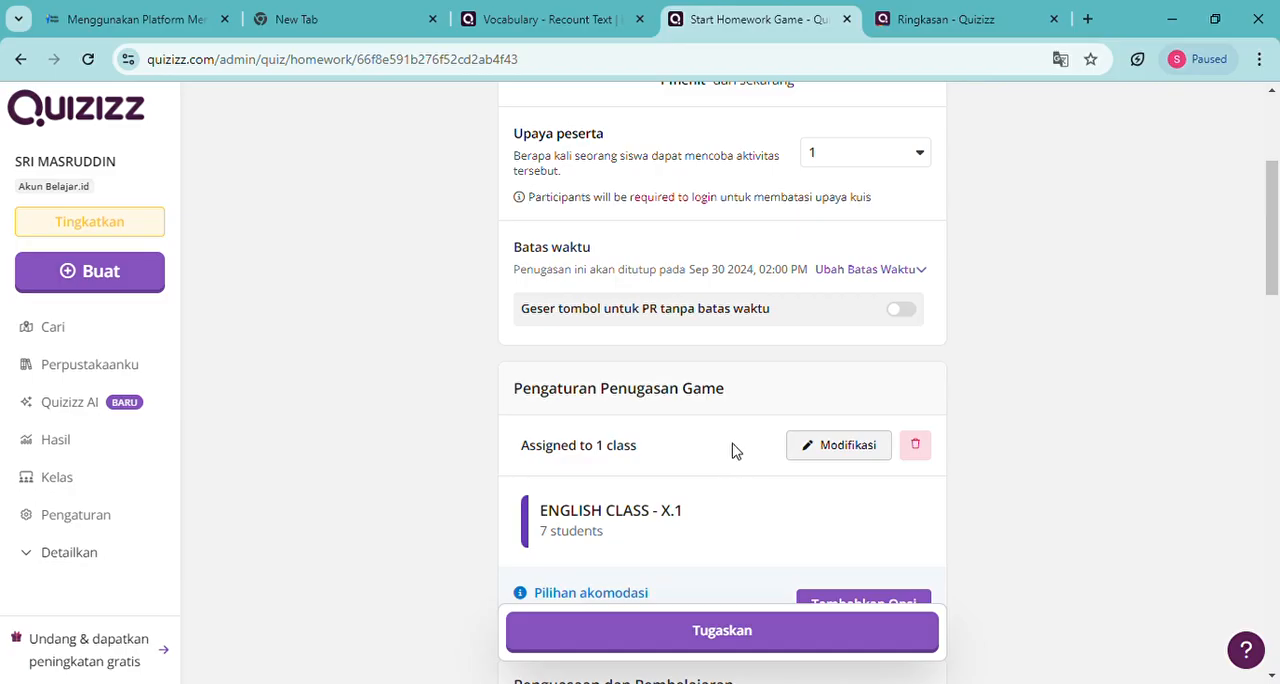
pyautogui.click(896, 318)
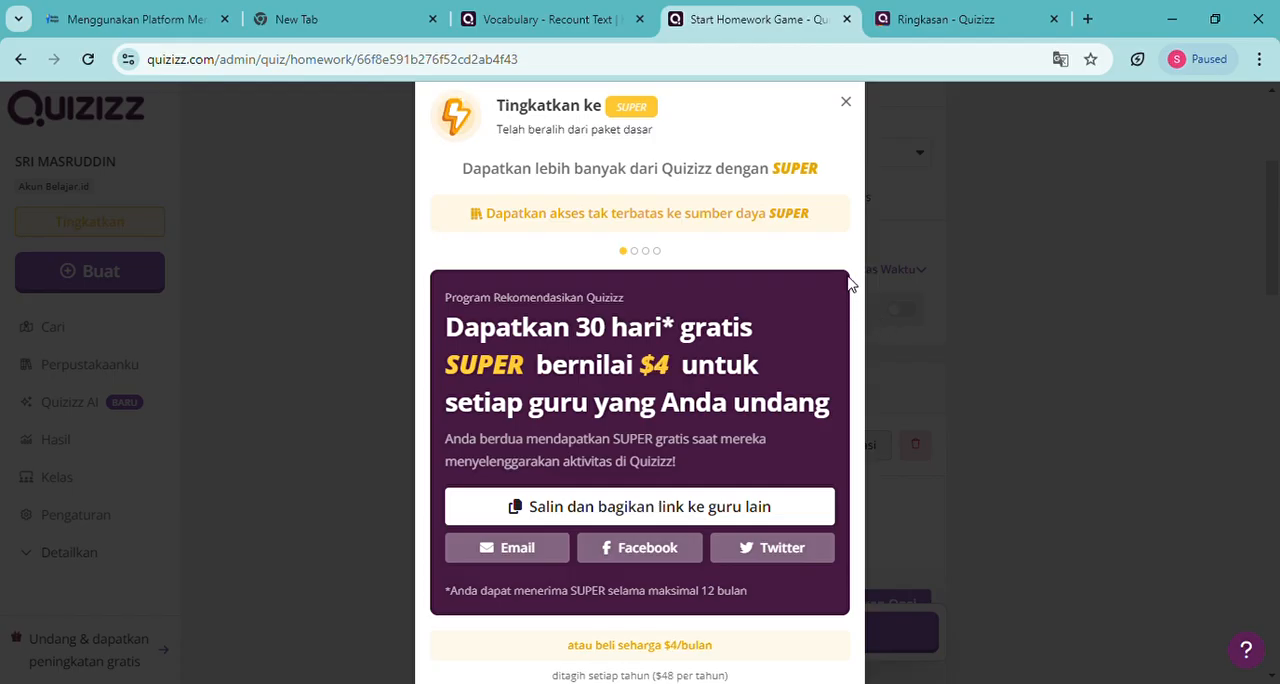
pyautogui.click(846, 102)
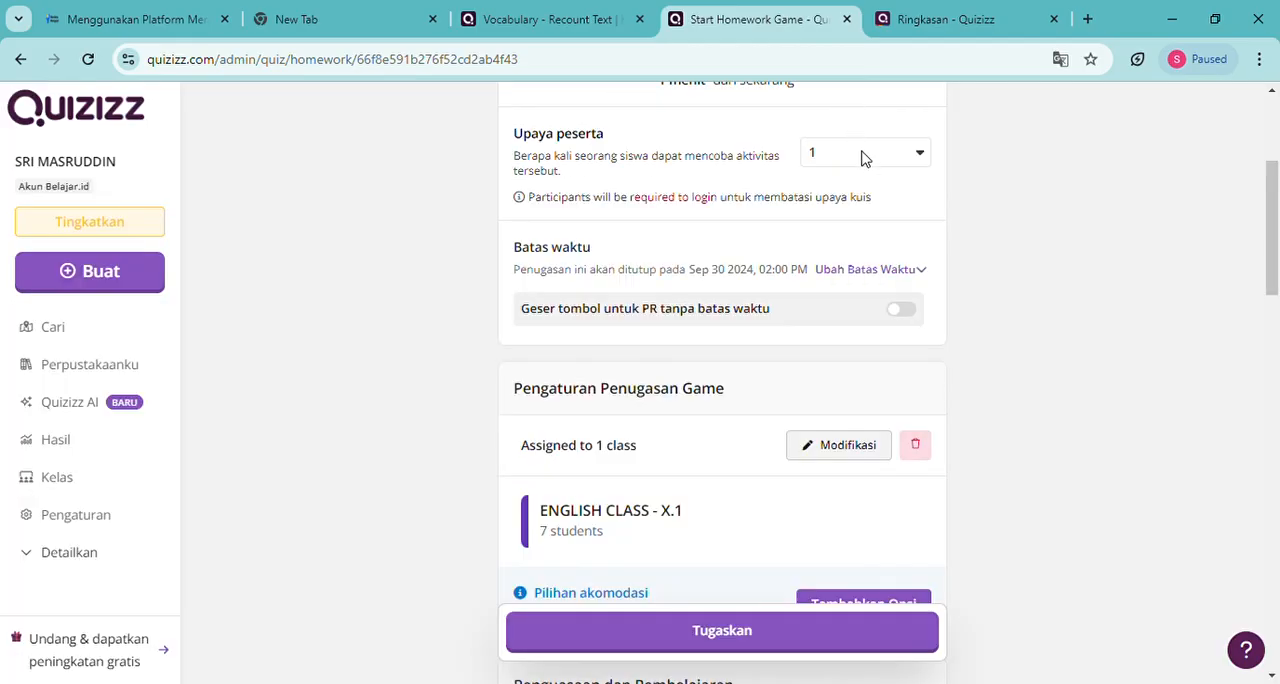
pyautogui.click(921, 271)
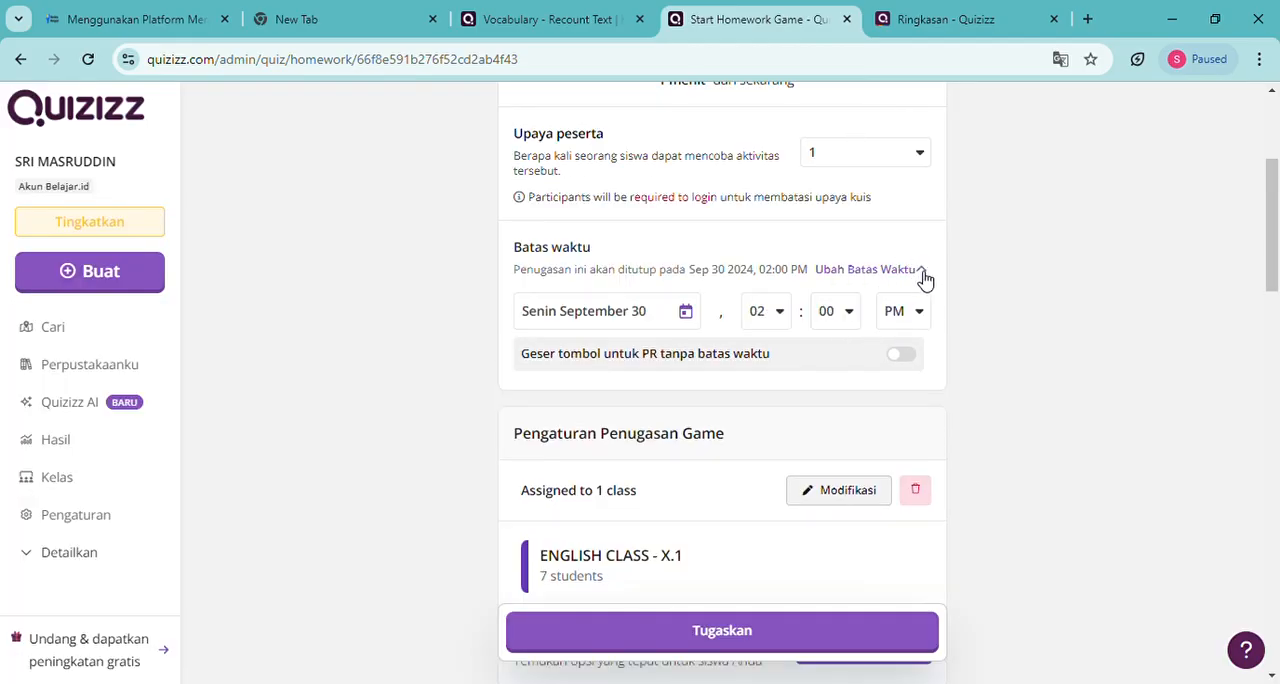
pyautogui.click(686, 313)
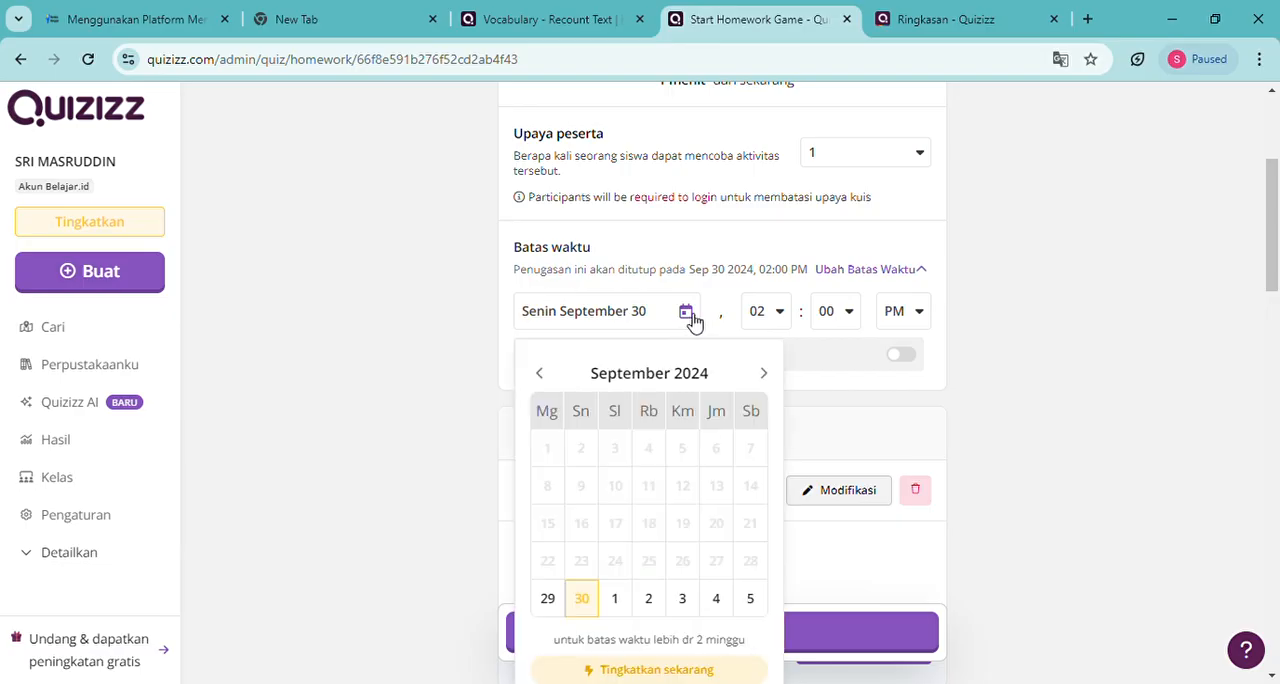
pyautogui.click(616, 598)
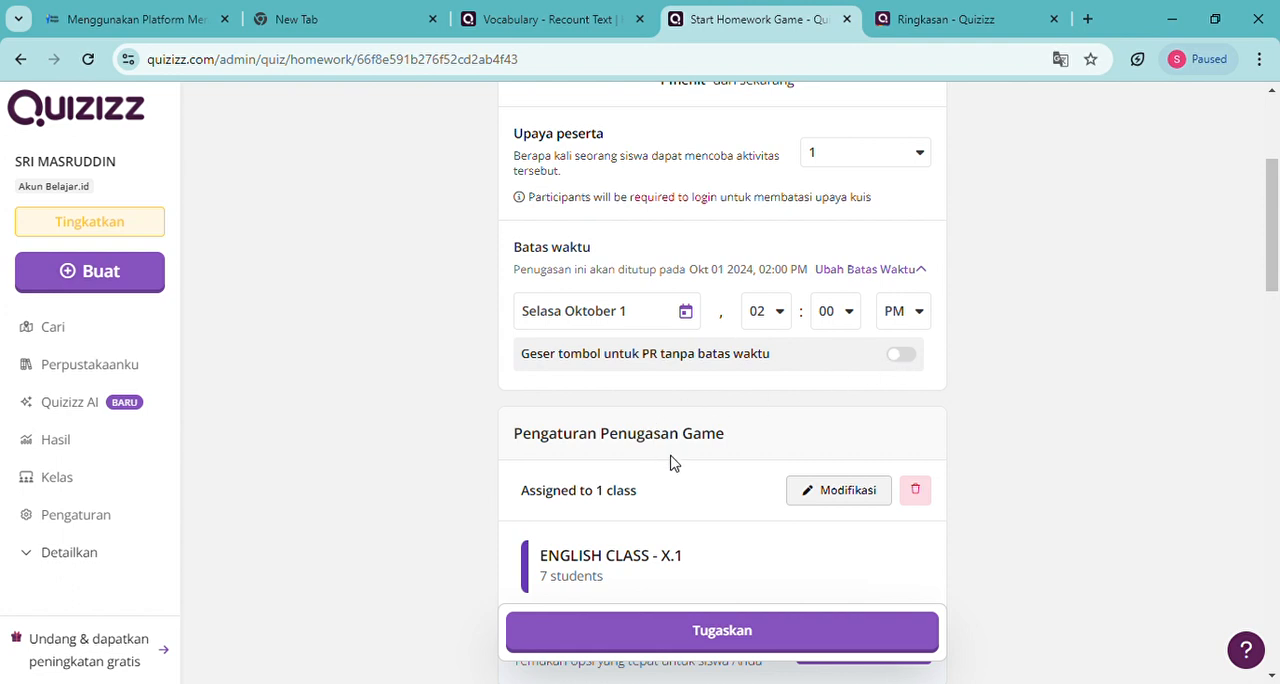
# Review the homework's Penguasaan dan Pembelajaran, Tanya Jawab and Gamifikasi settings
pyautogui.scroll(-1, 718, 445)
pyautogui.scroll(-3, 718, 445)
pyautogui.scroll(3, 718, 445)
pyautogui.scroll(-5, 718, 445)
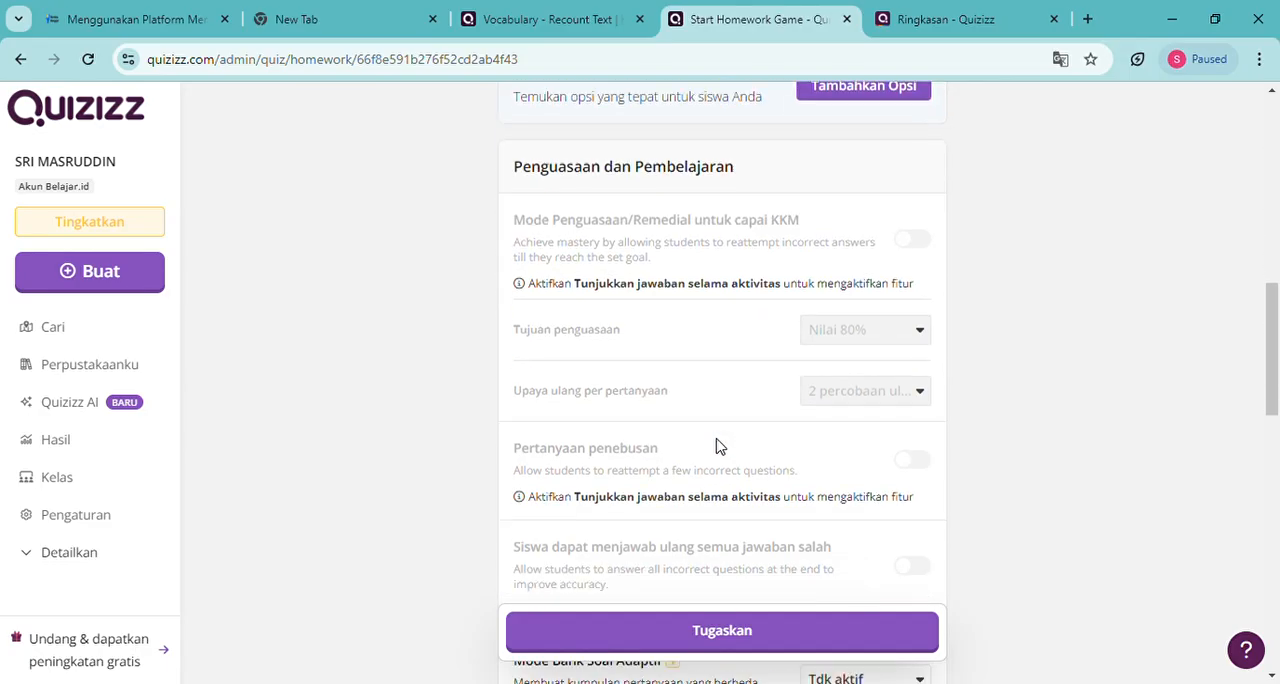
pyautogui.scroll(-3, 718, 445)
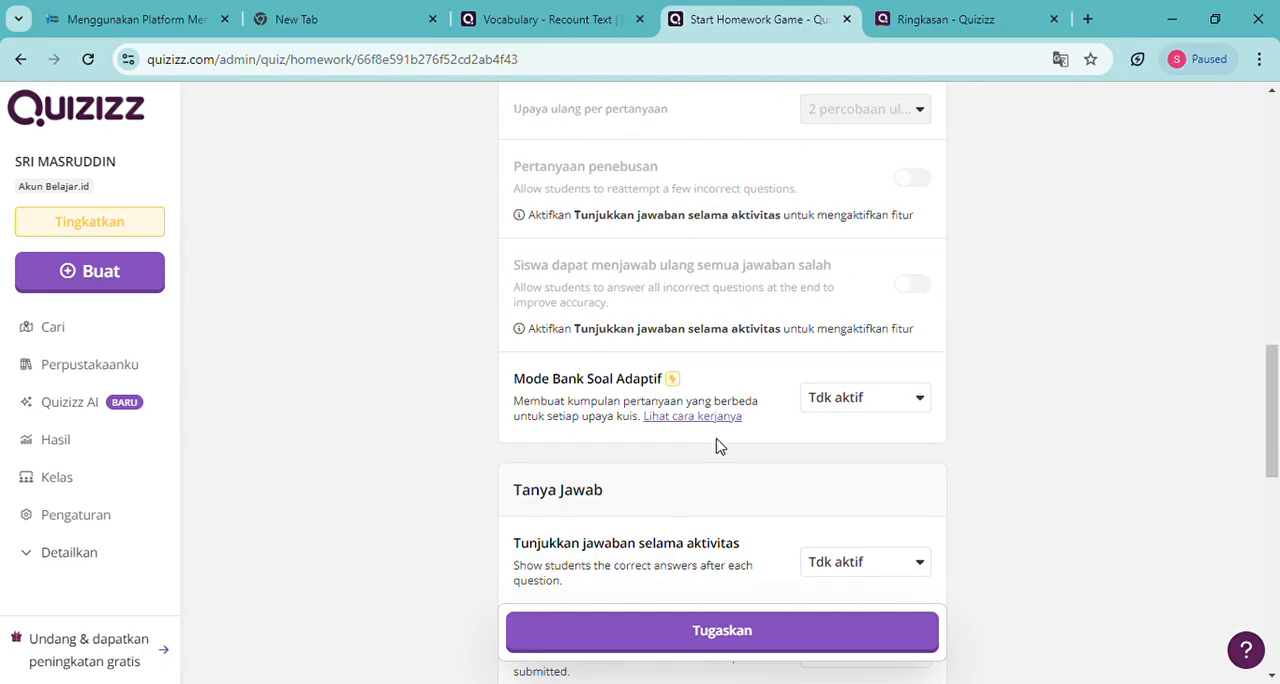
pyautogui.scroll(3, 718, 445)
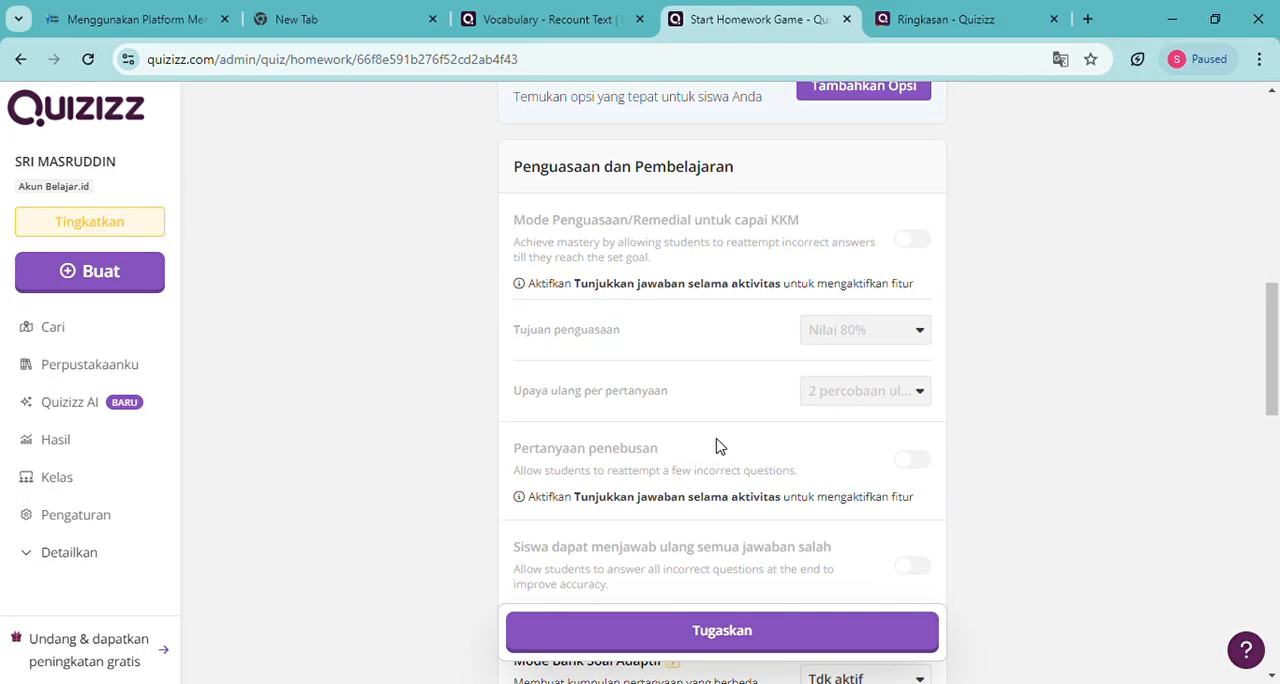
pyautogui.scroll(-4, 716, 444)
pyautogui.scroll(2, 716, 444)
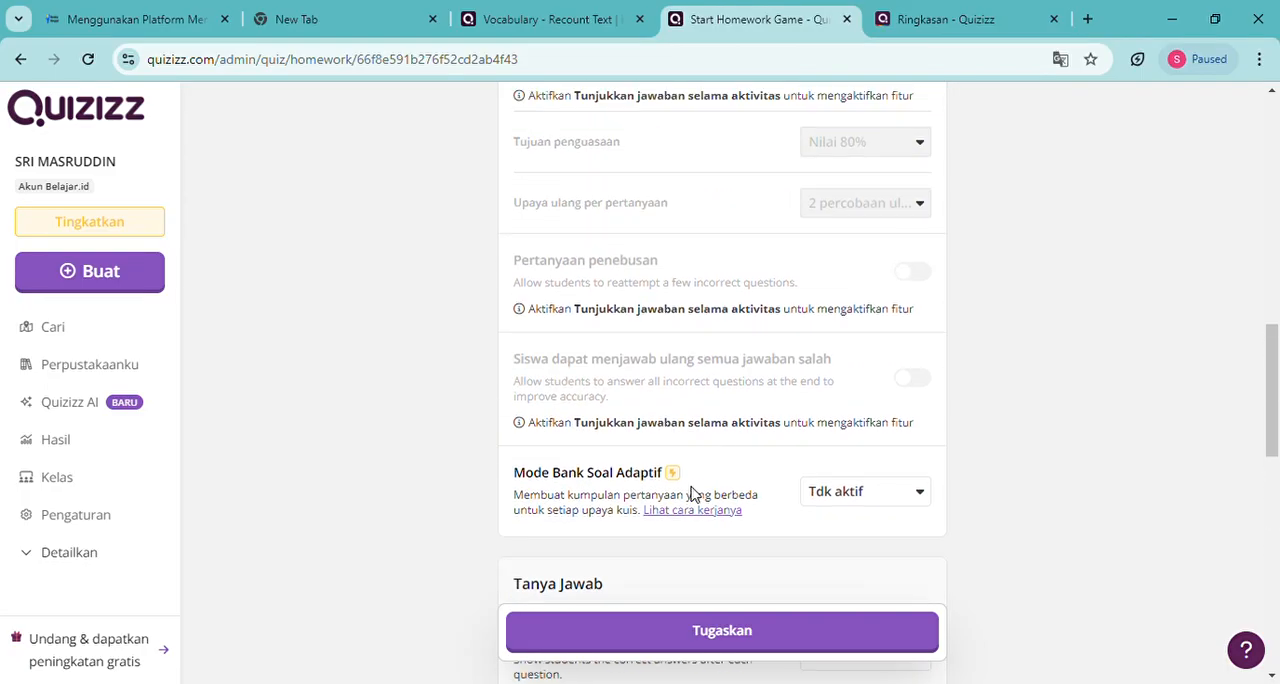
pyautogui.scroll(-3, 704, 496)
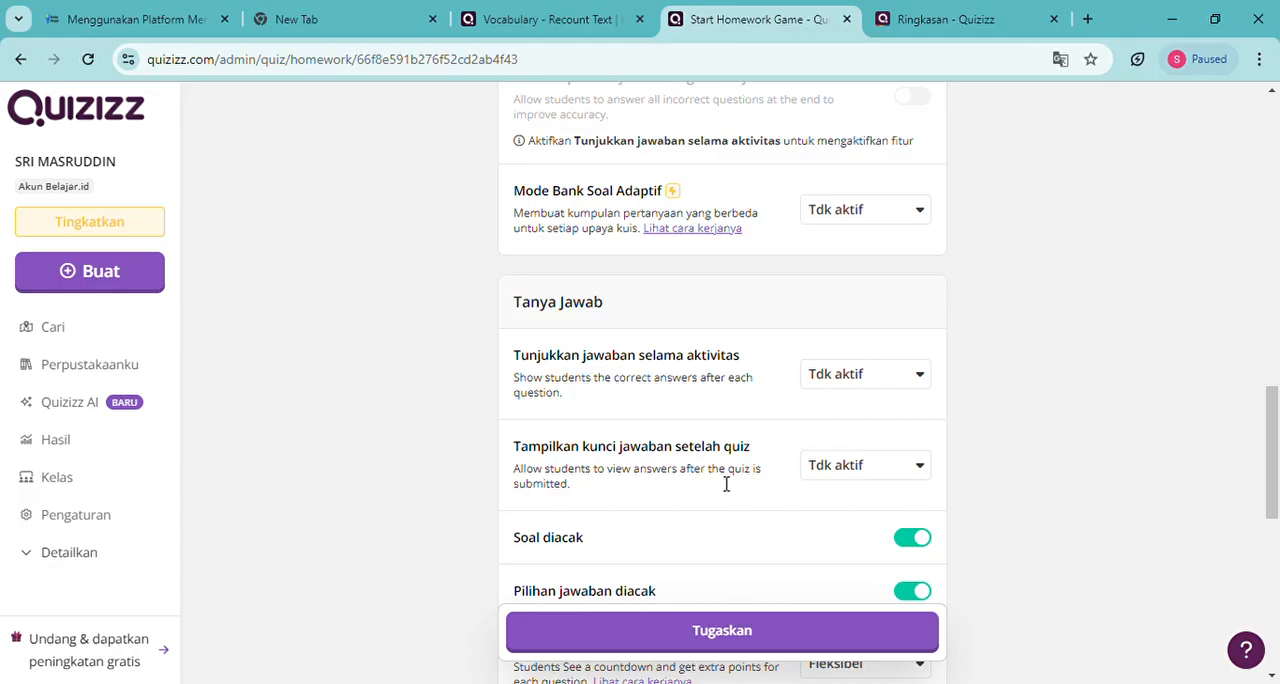
pyautogui.scroll(-4, 726, 484)
pyautogui.scroll(-3, 716, 482)
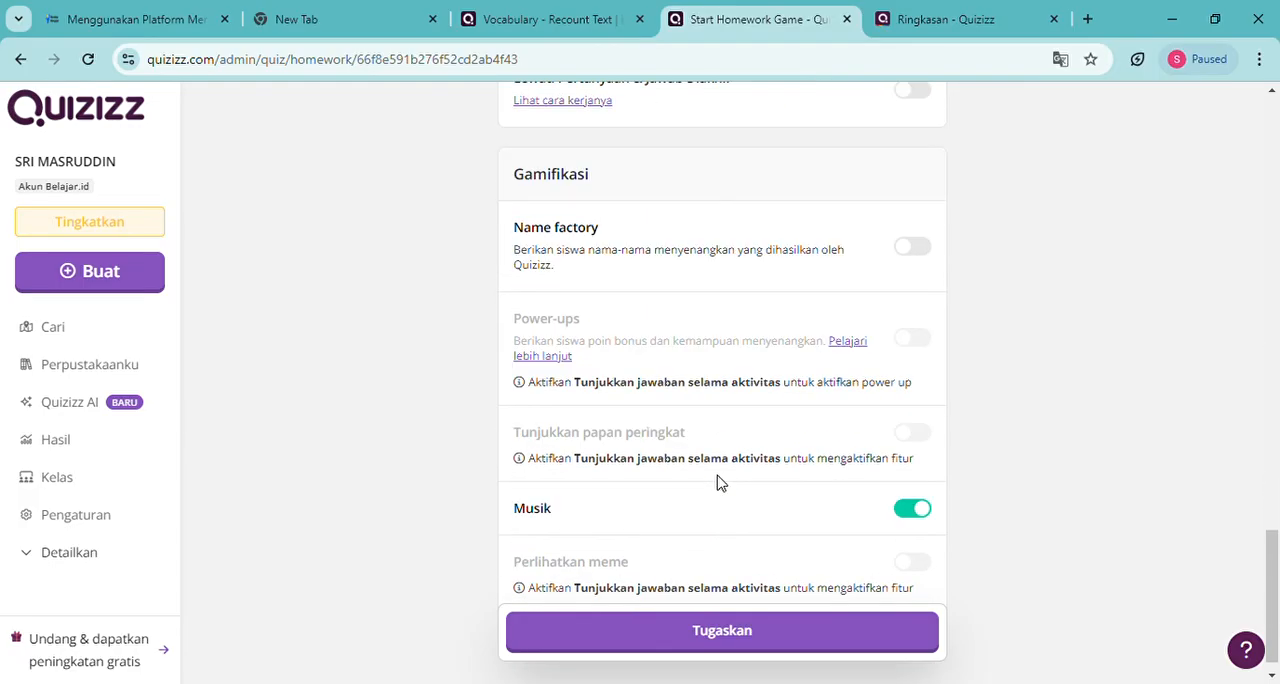
# Assign the homework to ENGLISH CLASS - X.1 with the chosen start time and deadline
pyautogui.scroll(15, 716, 482)
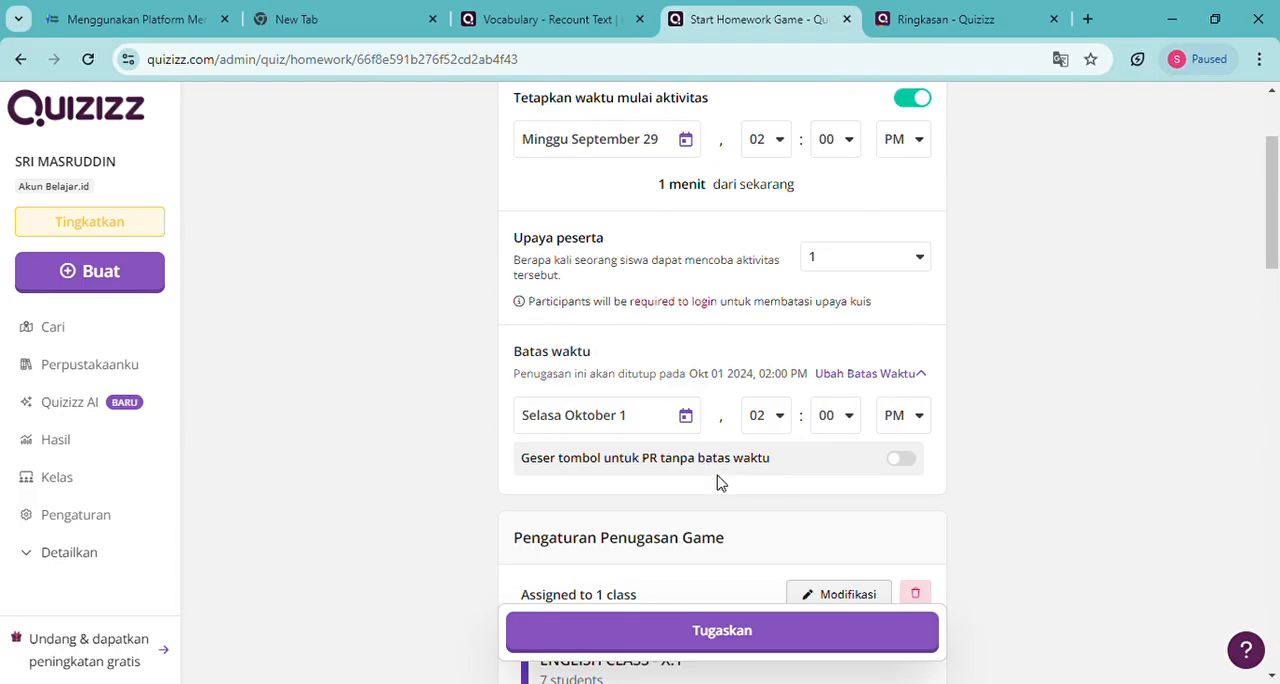
pyautogui.scroll(2, 716, 482)
pyautogui.click(726, 636)
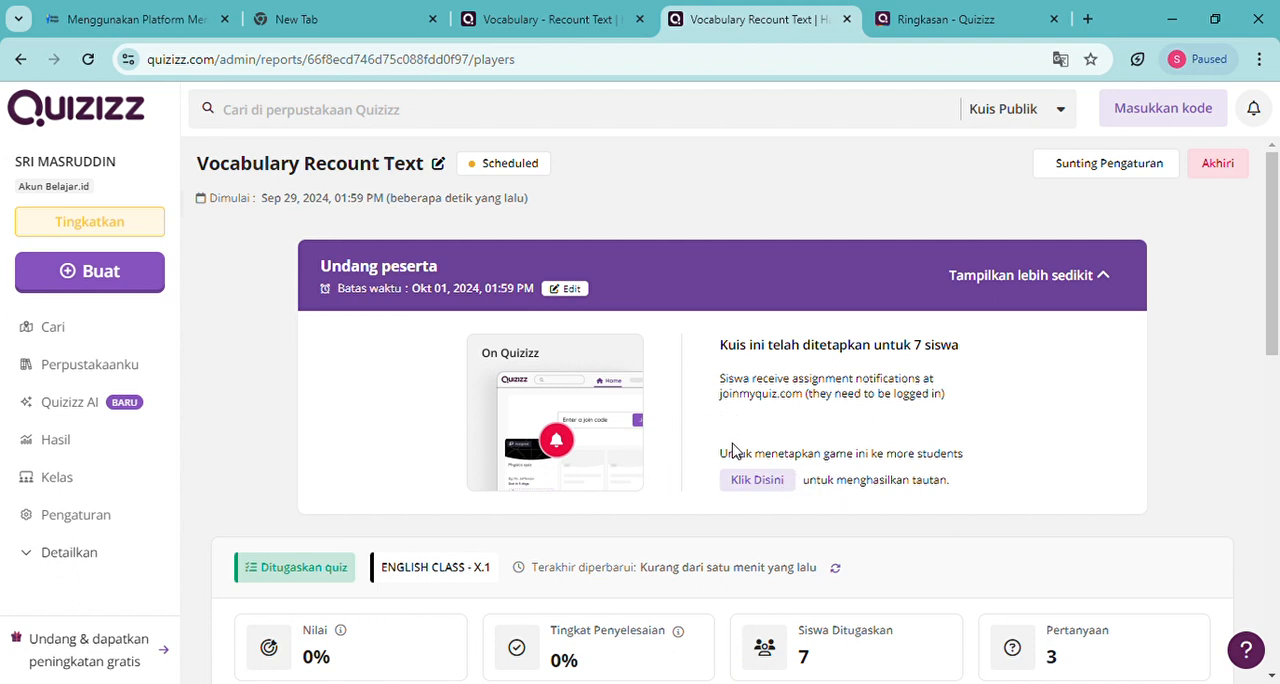
# Examine the assigned homework's report, including its invitation details, class insights and the participation status of each student
pyautogui.scroll(-4, 709, 477)
pyautogui.scroll(2, 717, 480)
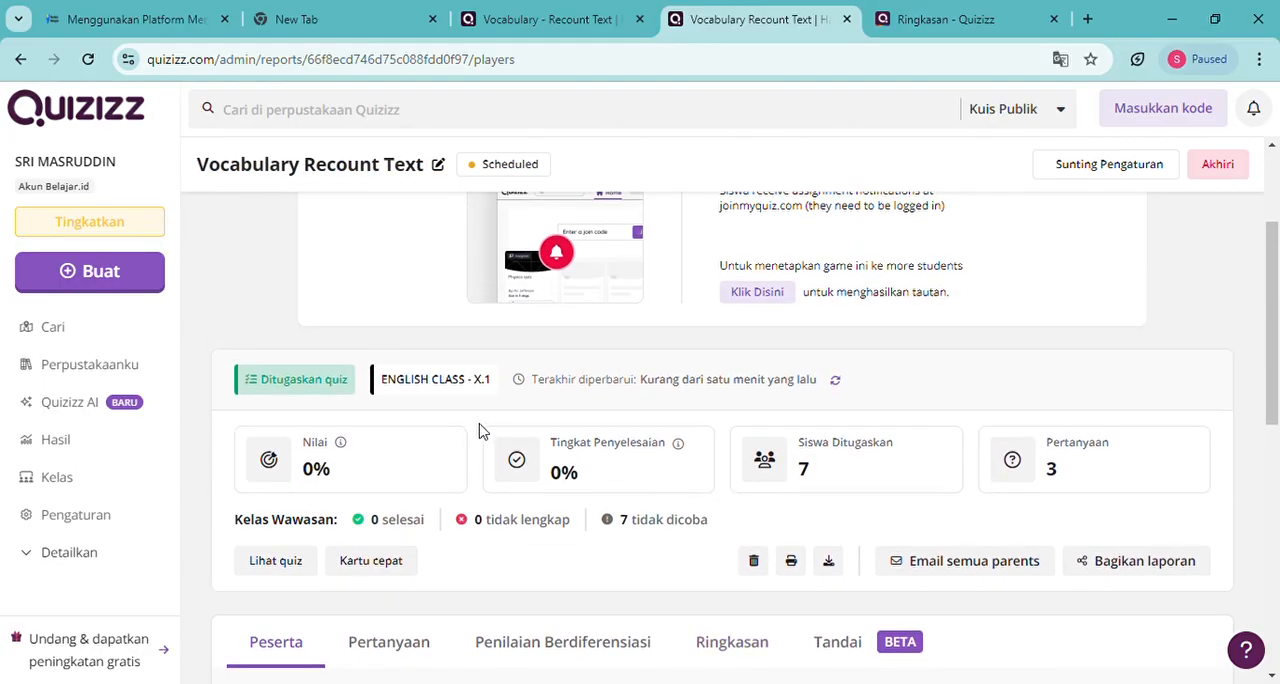
pyautogui.scroll(-6, 479, 431)
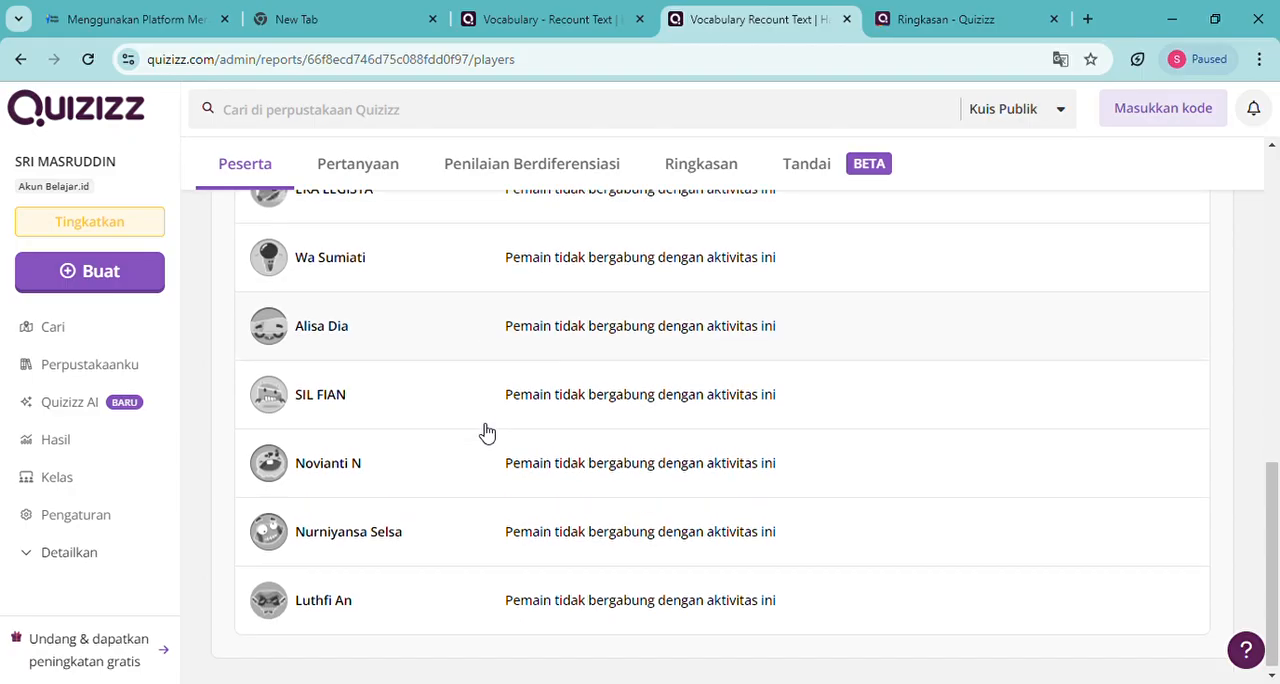
pyautogui.scroll(3, 636, 593)
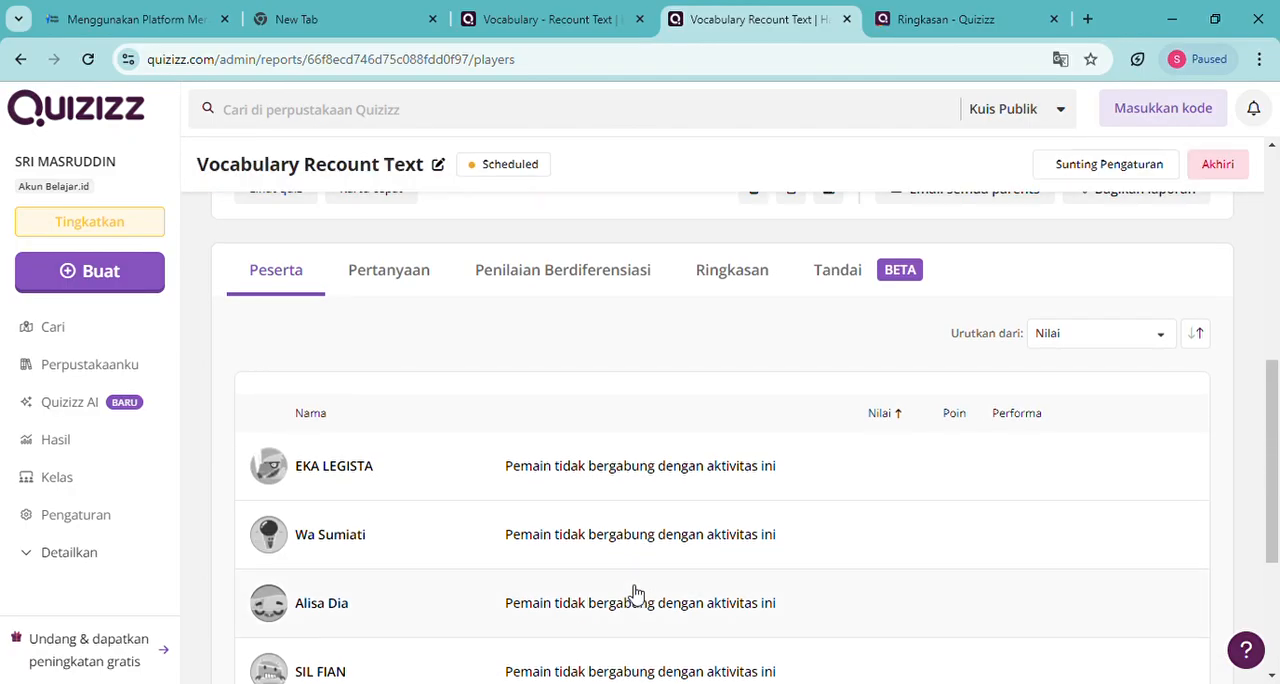
pyautogui.scroll(-3, 636, 593)
pyautogui.scroll(4, 640, 586)
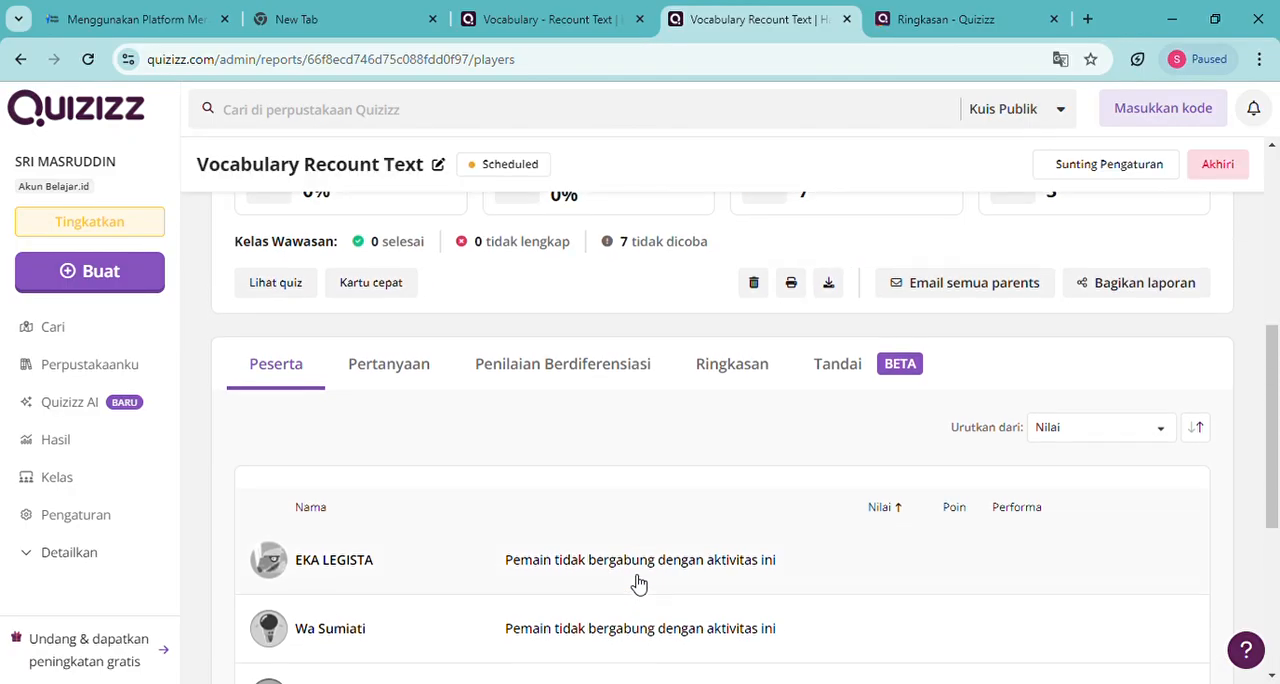
pyautogui.scroll(1, 638, 585)
pyautogui.scroll(-5, 638, 585)
pyautogui.scroll(4, 638, 585)
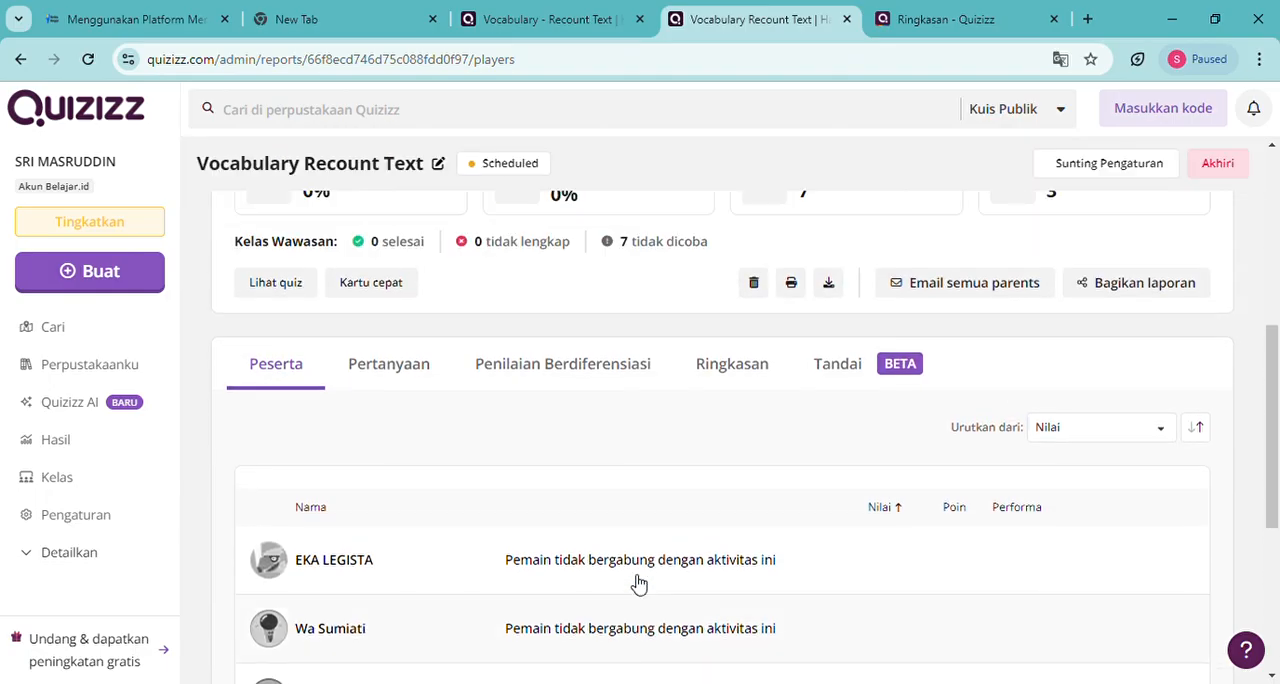
pyautogui.scroll(2, 638, 585)
pyautogui.scroll(-2, 638, 585)
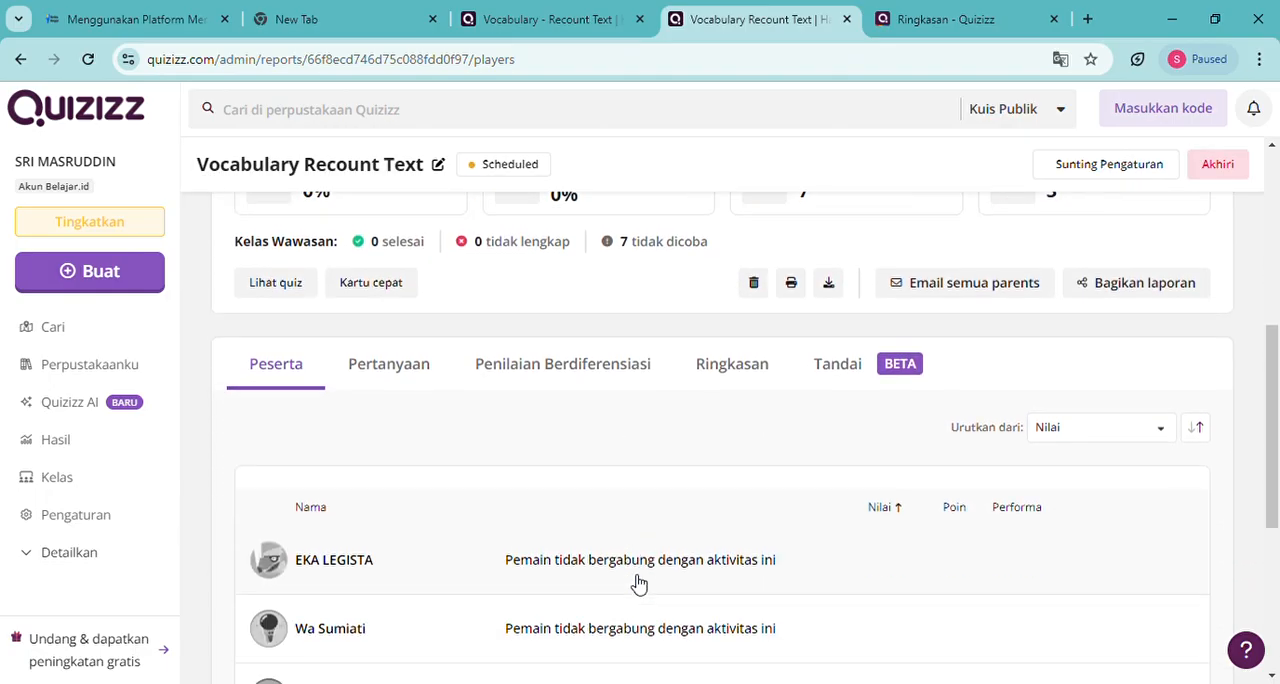
pyautogui.scroll(-1, 638, 585)
pyautogui.scroll(3, 638, 585)
pyautogui.scroll(-3, 638, 585)
pyautogui.scroll(2, 638, 585)
pyautogui.scroll(1, 638, 585)
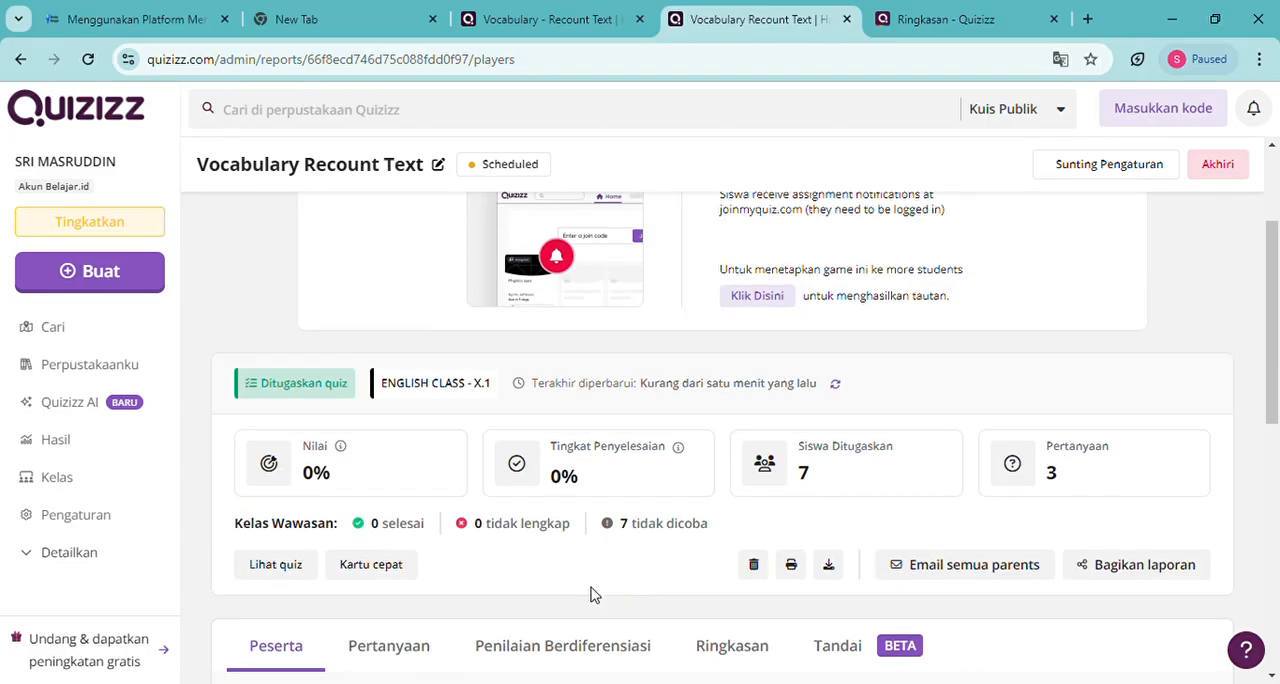
pyautogui.scroll(-5, 700, 620)
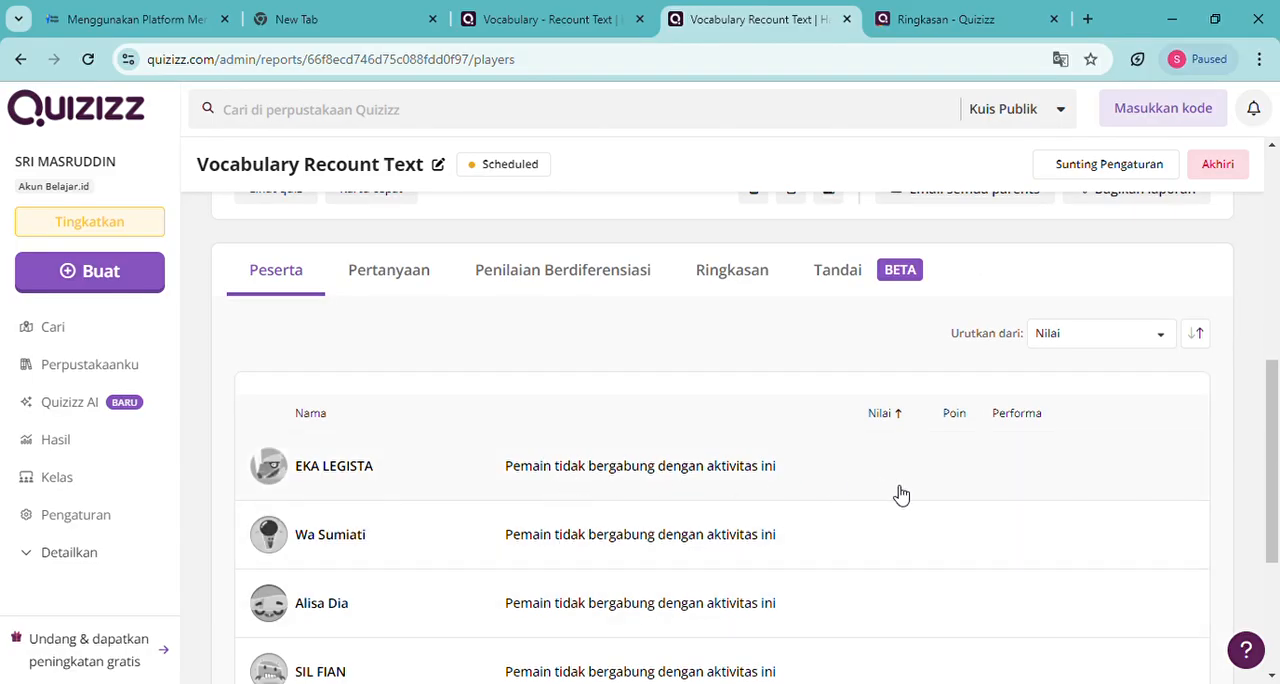
pyautogui.scroll(-3, 620, 570)
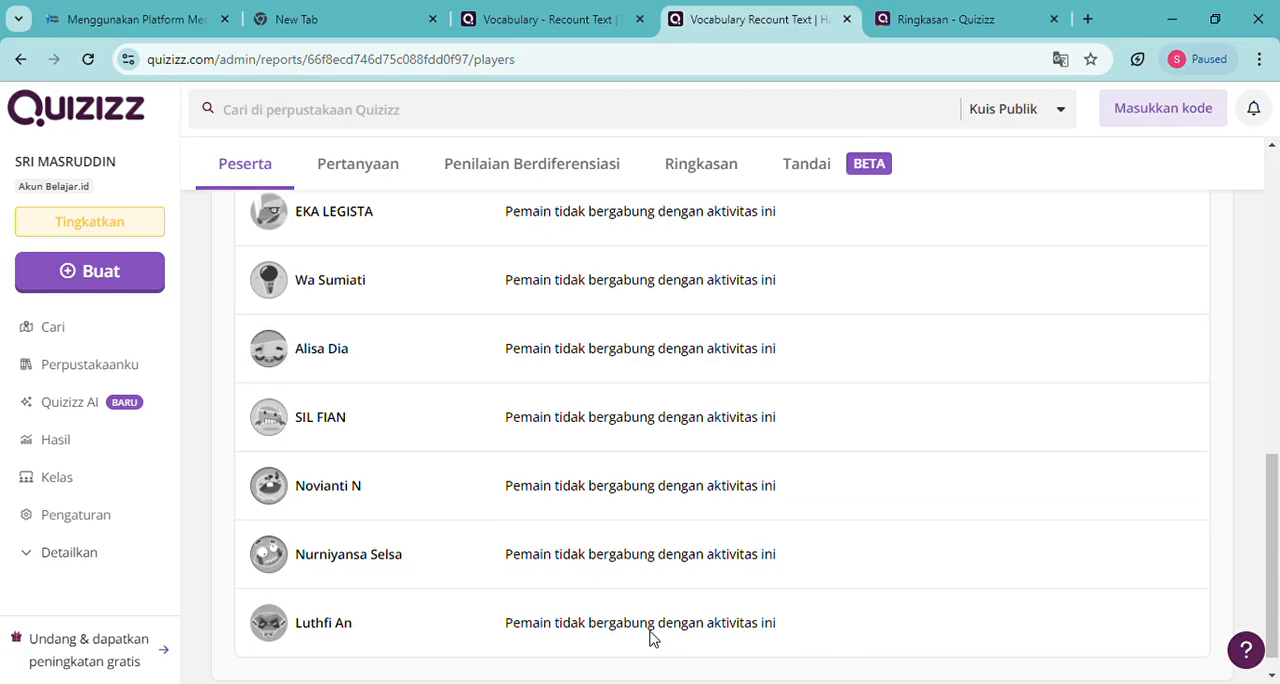
pyautogui.scroll(8, 650, 638)
pyautogui.scroll(-4, 659, 640)
pyautogui.scroll(4, 659, 640)
pyautogui.scroll(-2, 659, 640)
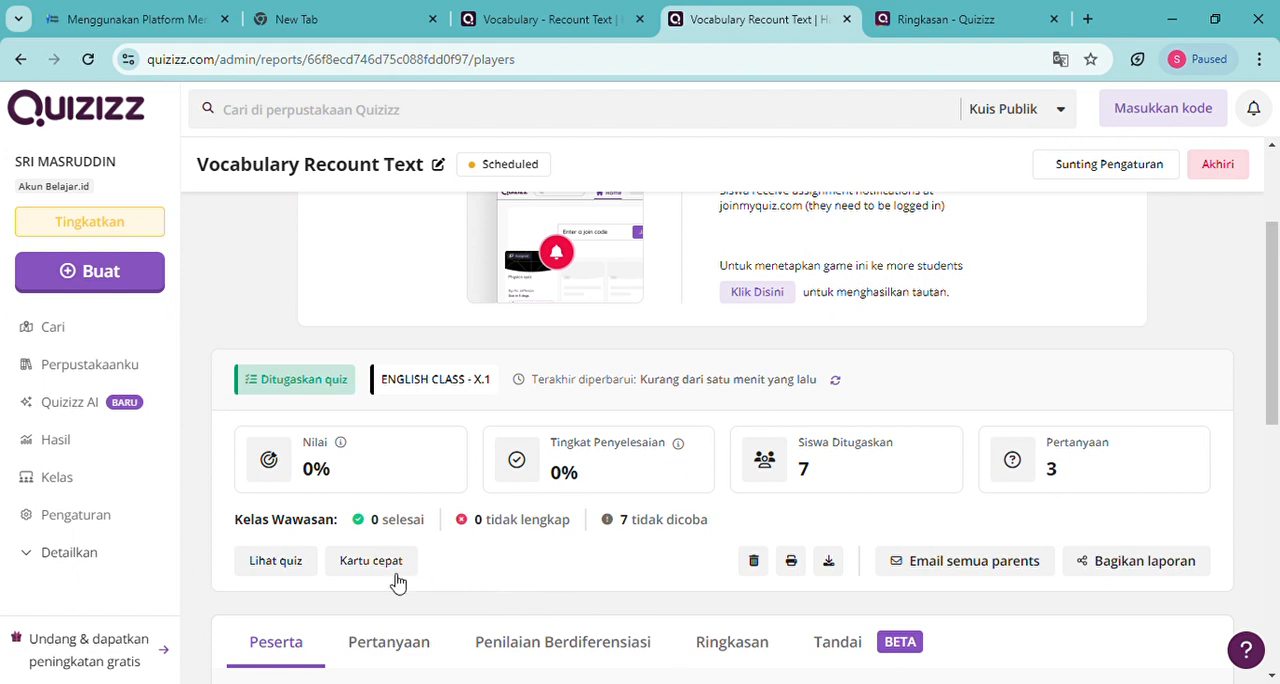
pyautogui.scroll(2, 568, 588)
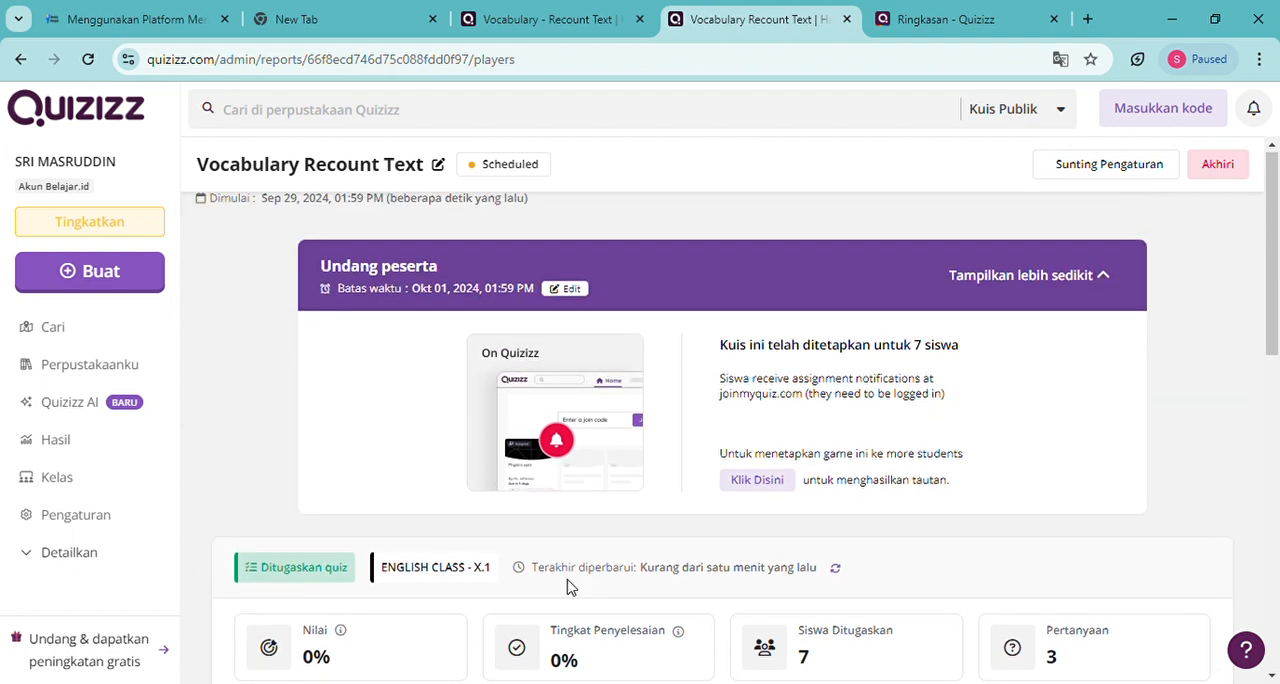
pyautogui.scroll(-6, 568, 588)
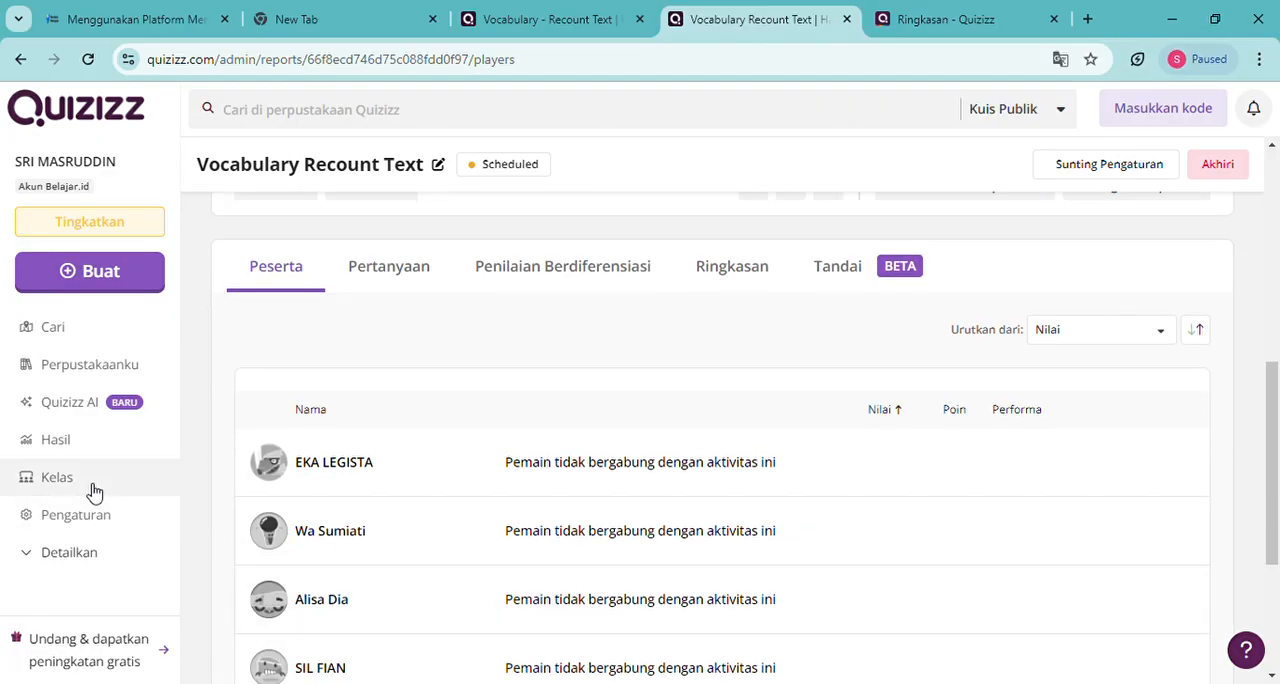
# Open ENGLISH CLASS - X.1 and examine its recent performance chart and the Laporan Kelas list of assigned quizzes
pyautogui.click(88, 486)
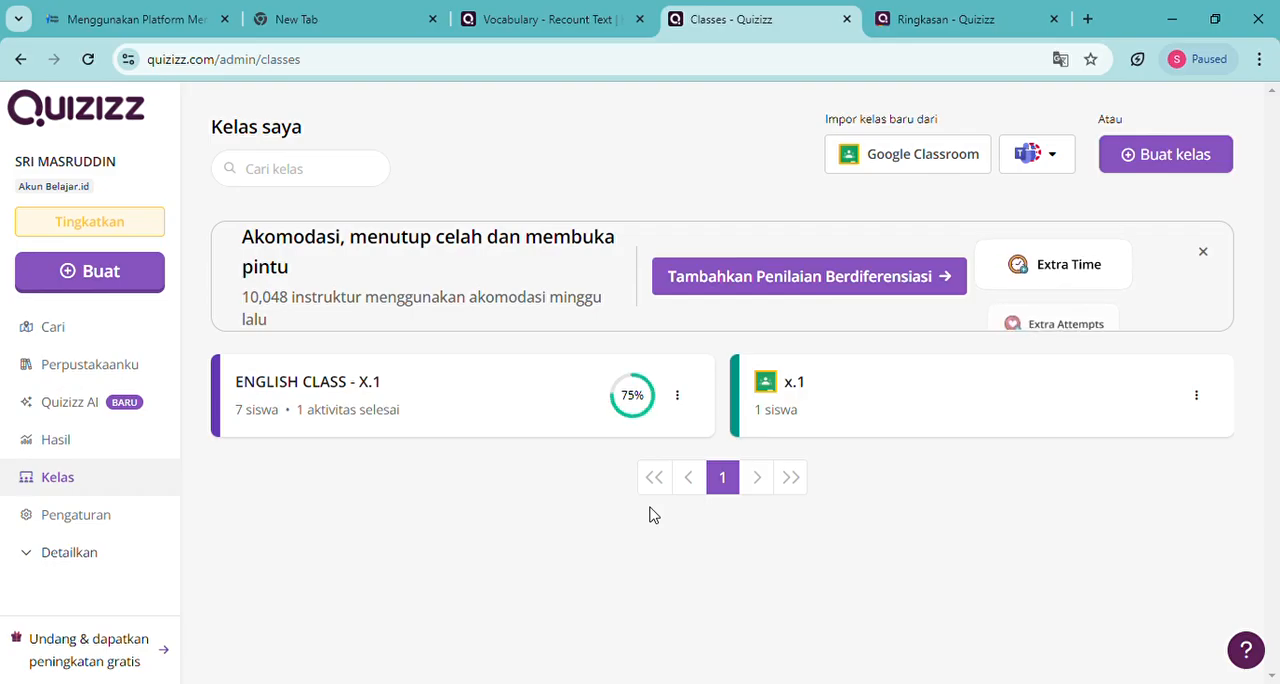
pyautogui.click(337, 391)
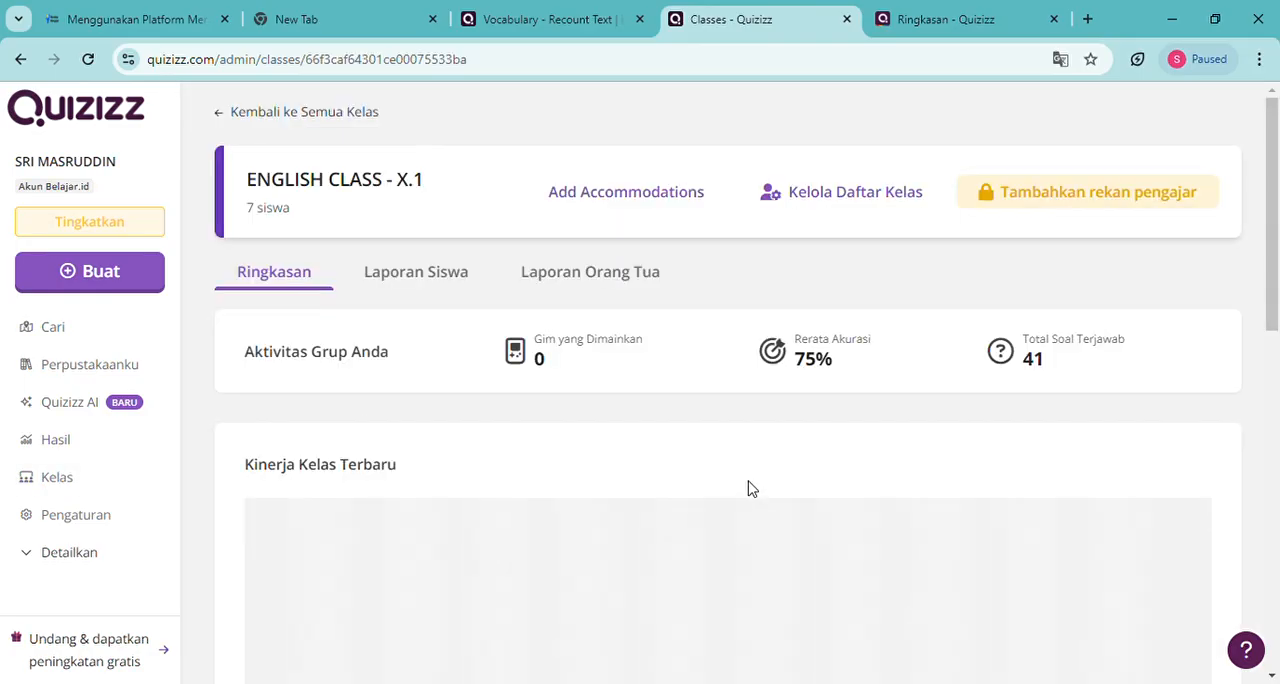
pyautogui.scroll(-3, 690, 520)
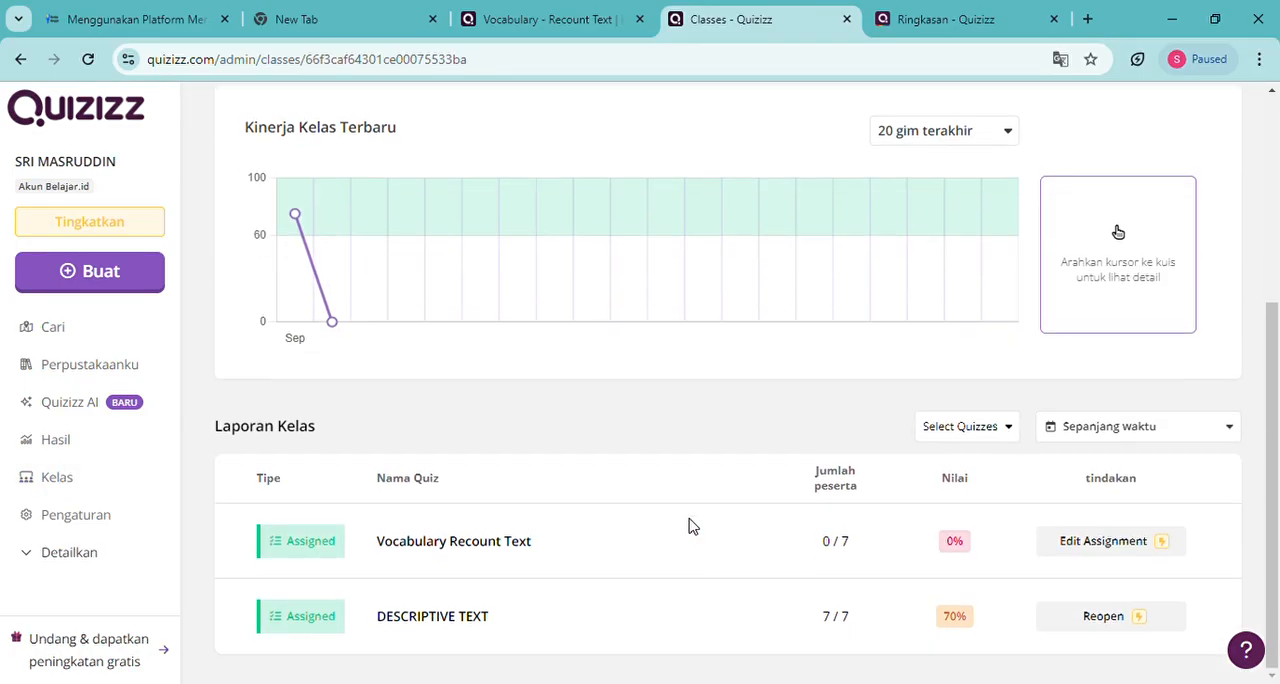
pyautogui.scroll(1, 692, 527)
pyautogui.scroll(-1, 696, 529)
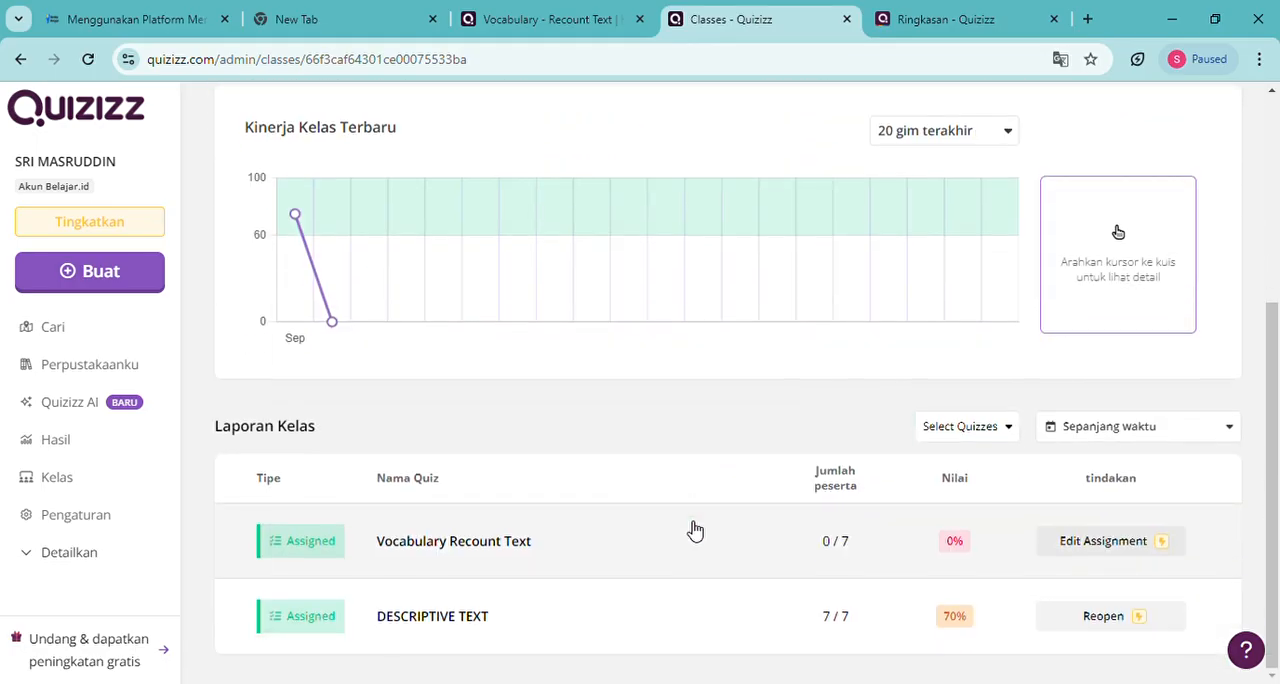
pyautogui.scroll(3, 645, 590)
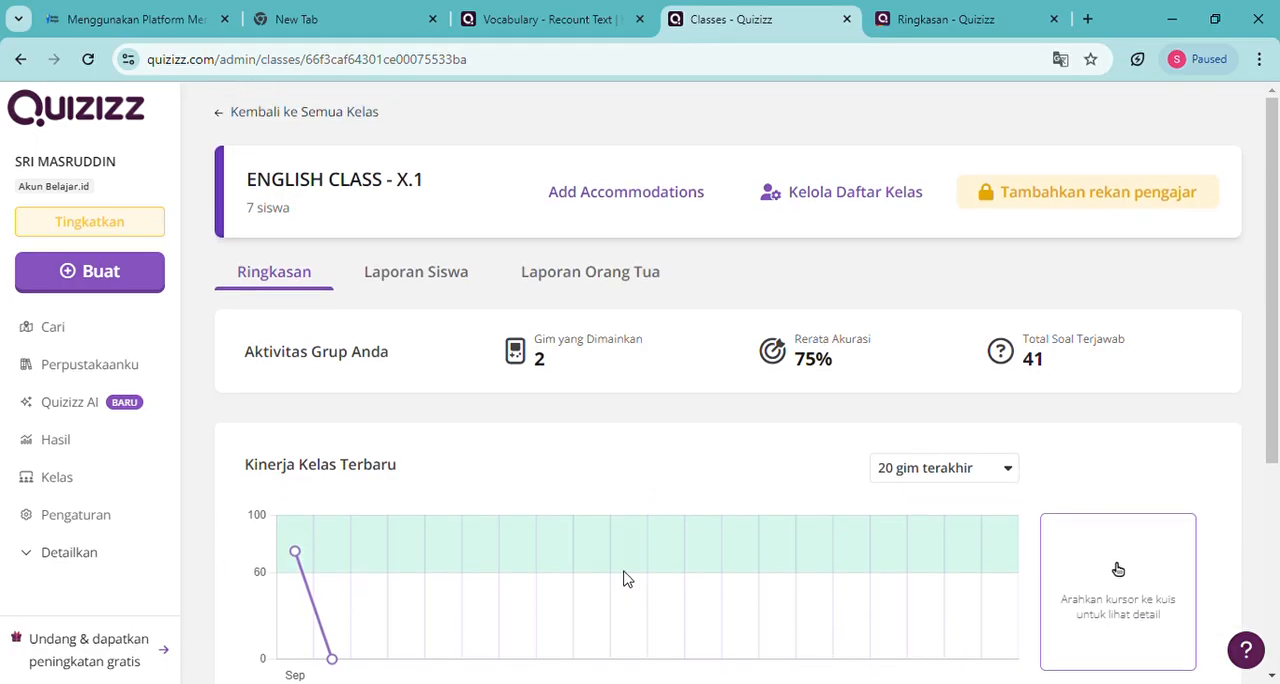
# Look through the quiz reports in Hasil and return to the overview of all classes
pyautogui.click(76, 451)
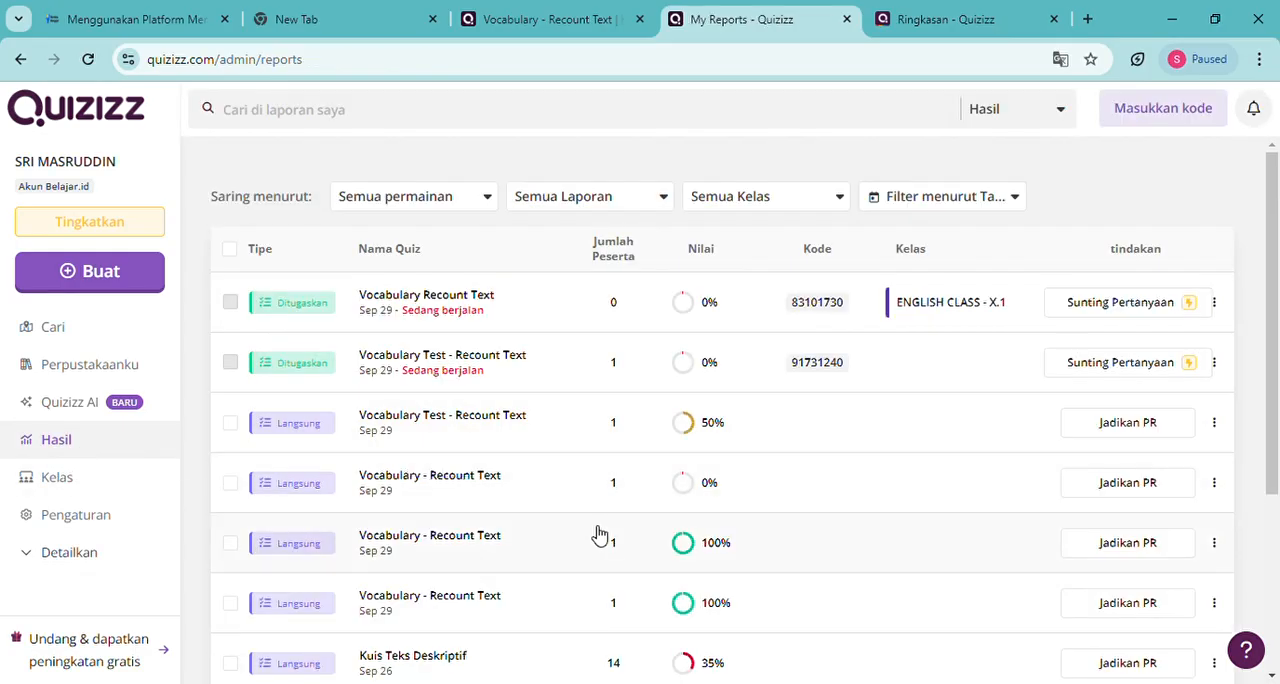
pyautogui.scroll(-3, 589, 536)
pyautogui.scroll(3, 589, 536)
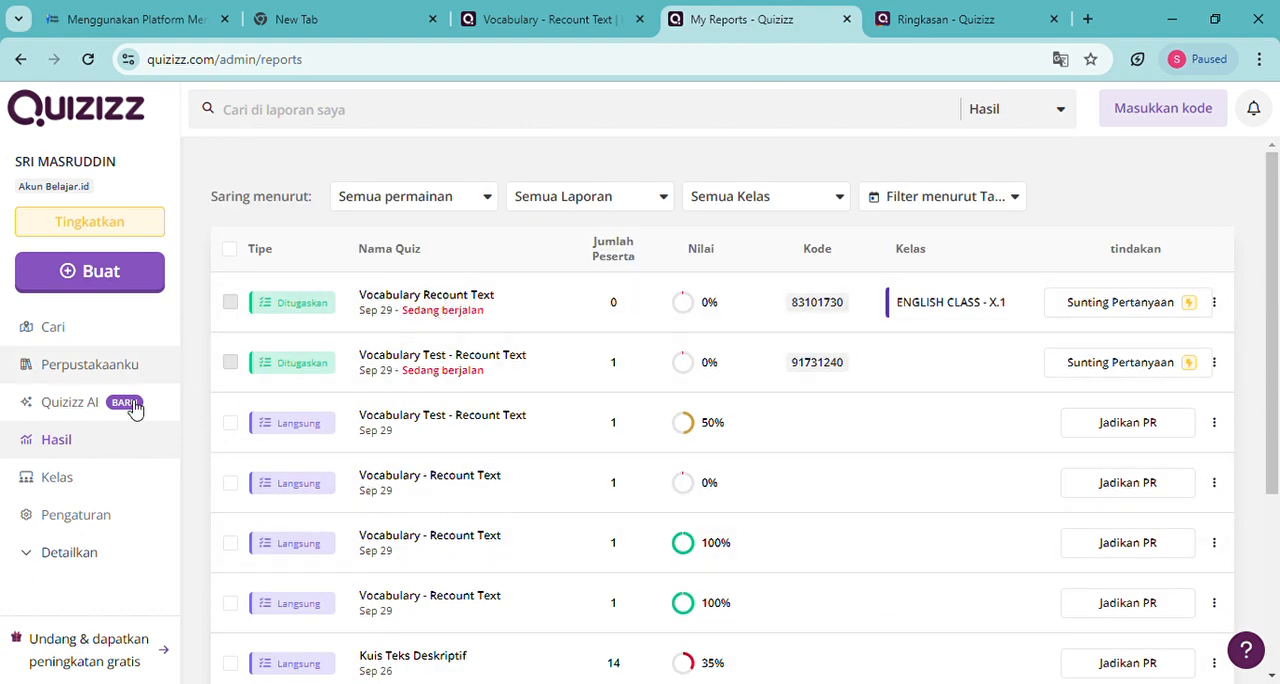
pyautogui.click(84, 483)
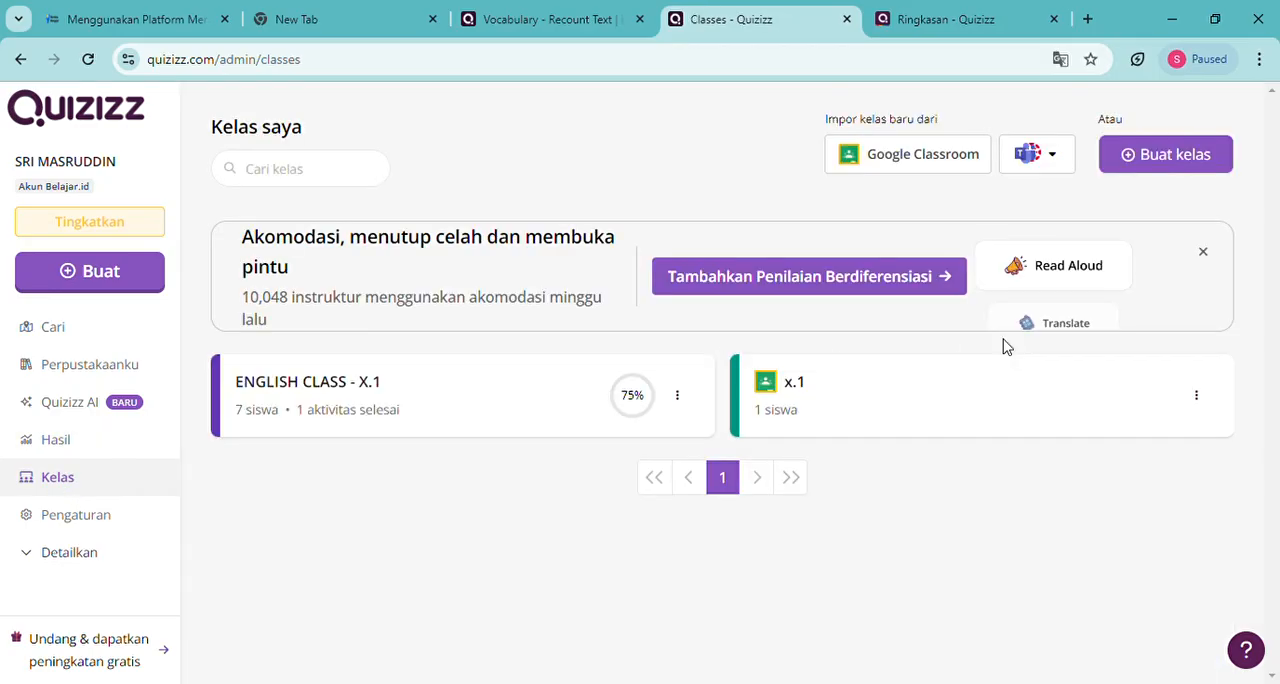
# Create a new class named X.2 with the yellow colour and without requiring students to enter a guardian's email address
pyautogui.click(1155, 158)
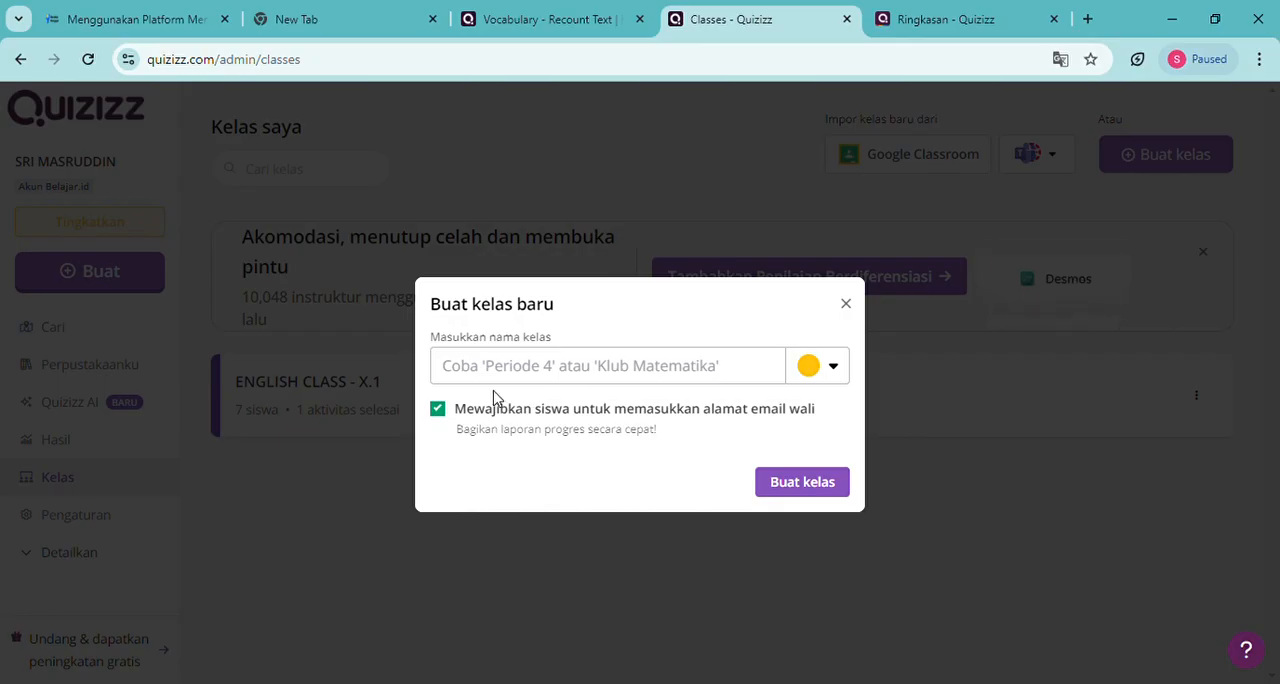
pyautogui.click(840, 372)
pyautogui.click(840, 370)
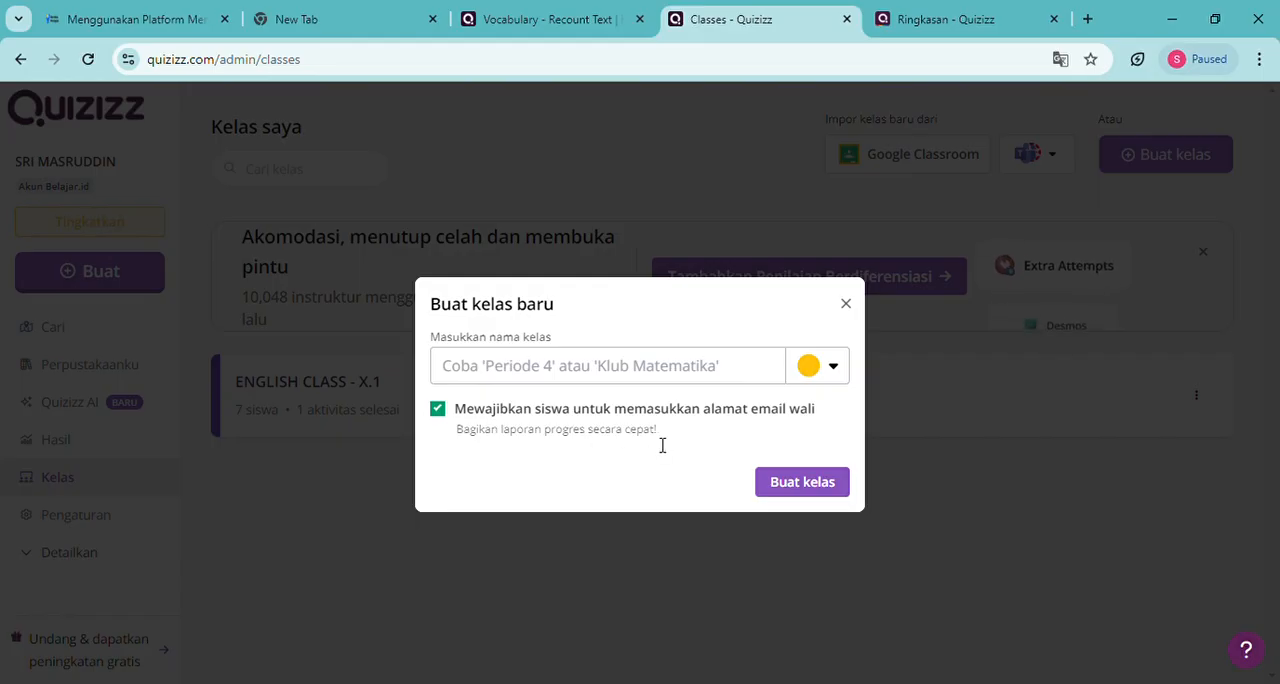
pyautogui.click(440, 411)
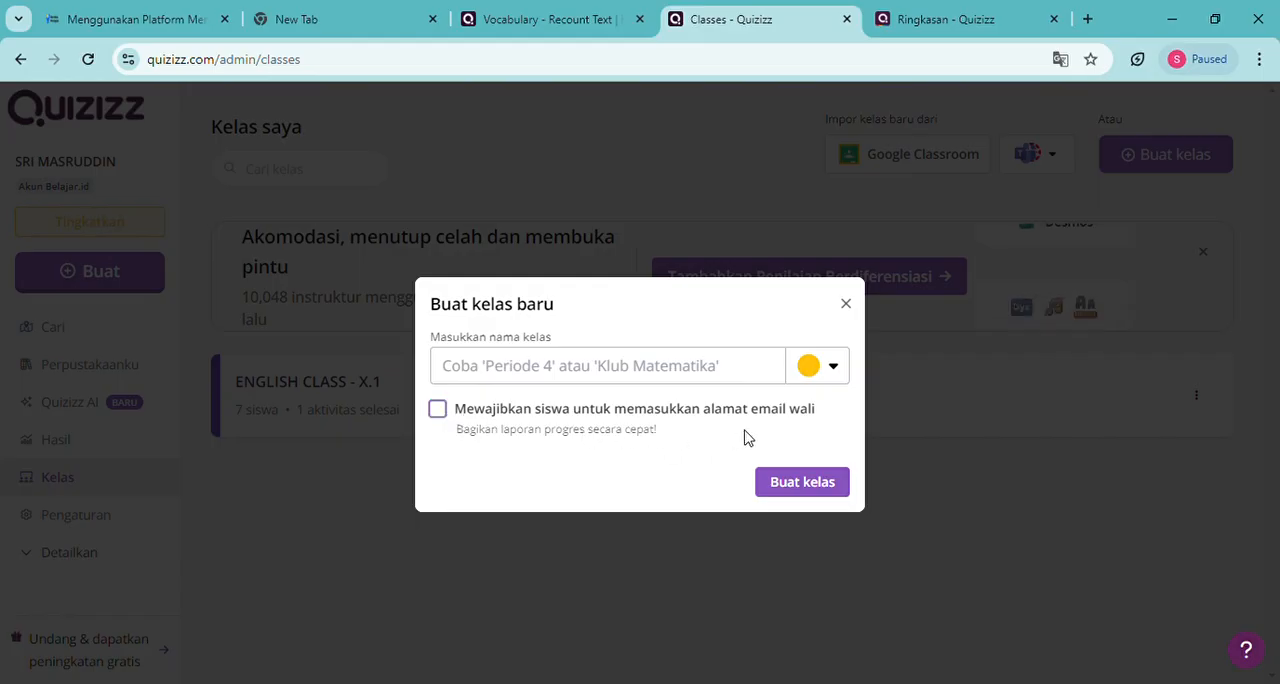
pyautogui.click(572, 375)
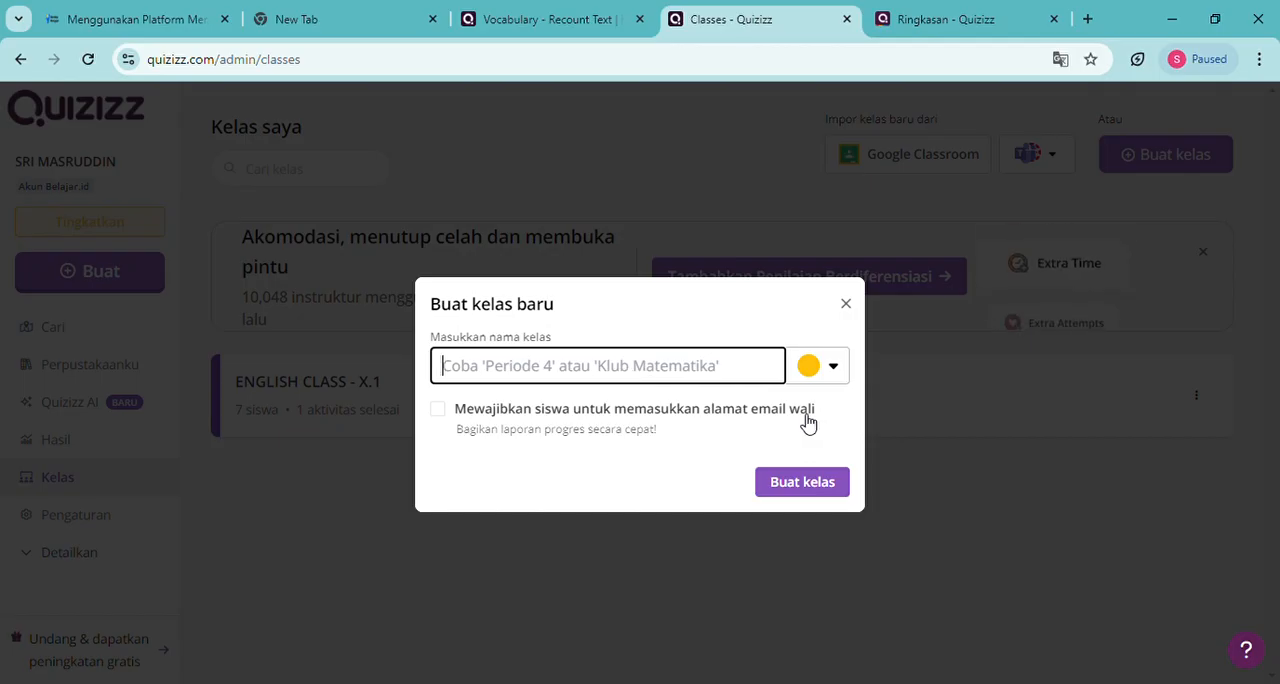
pyautogui.write('X')
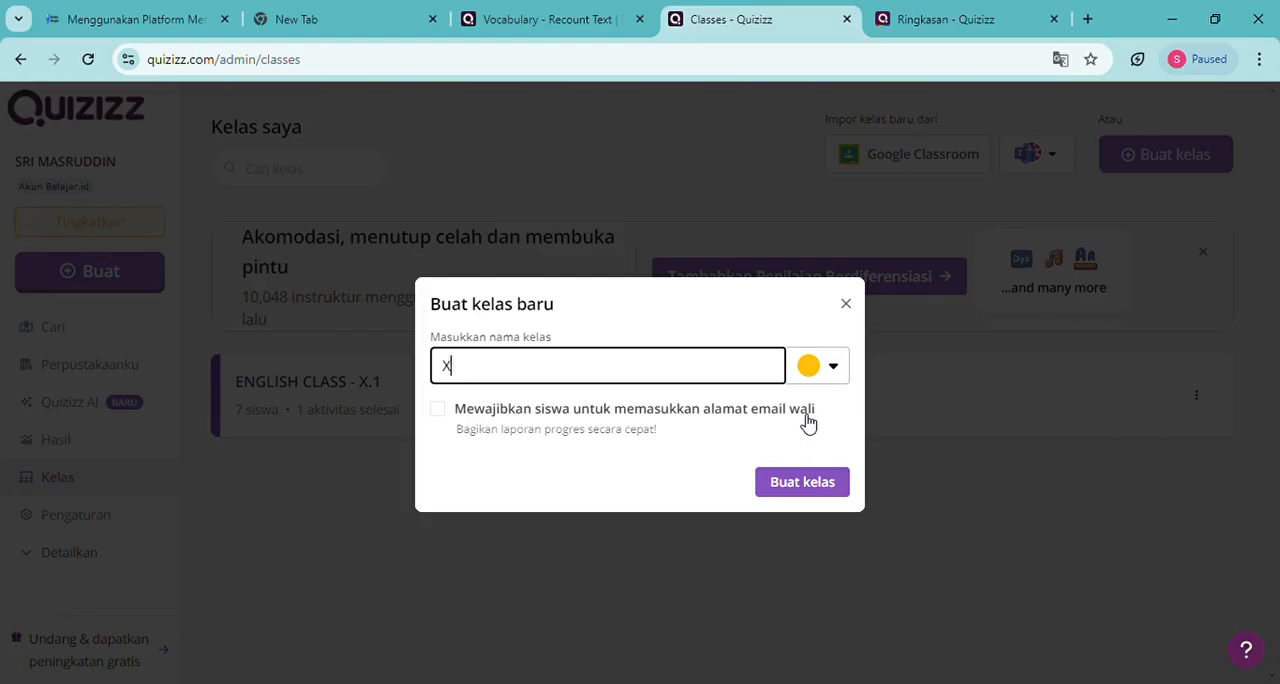
pyautogui.write('.2')
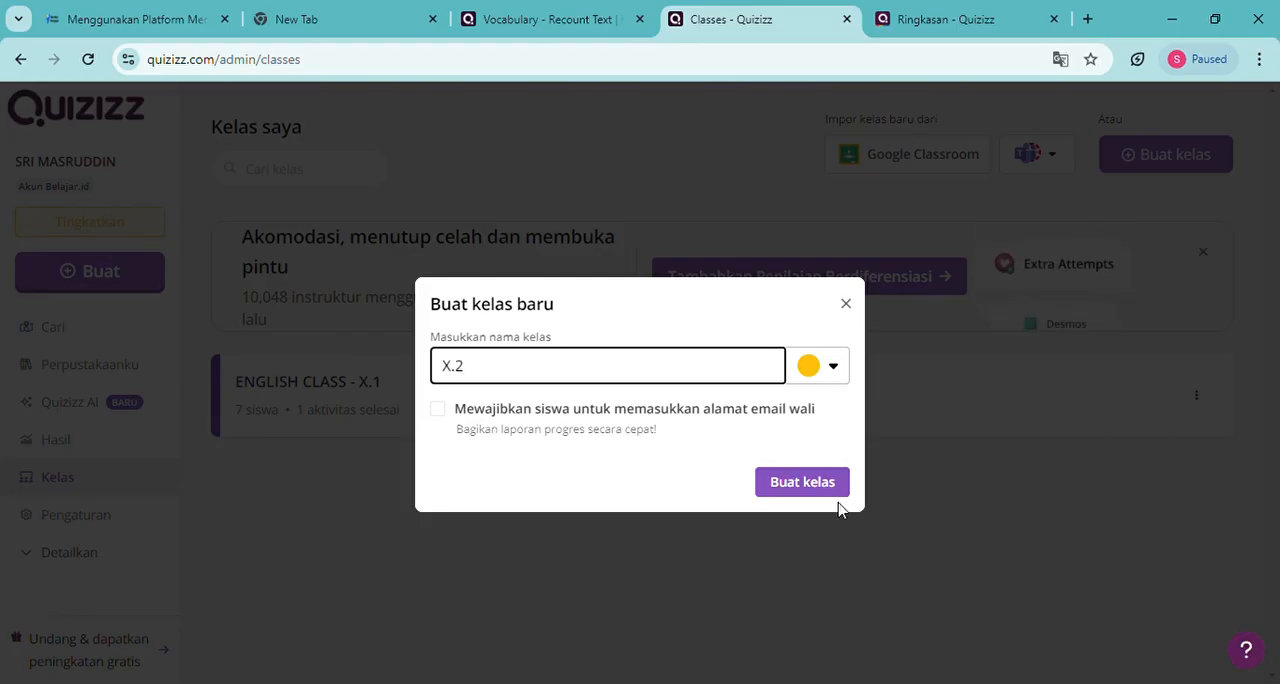
pyautogui.click(441, 414)
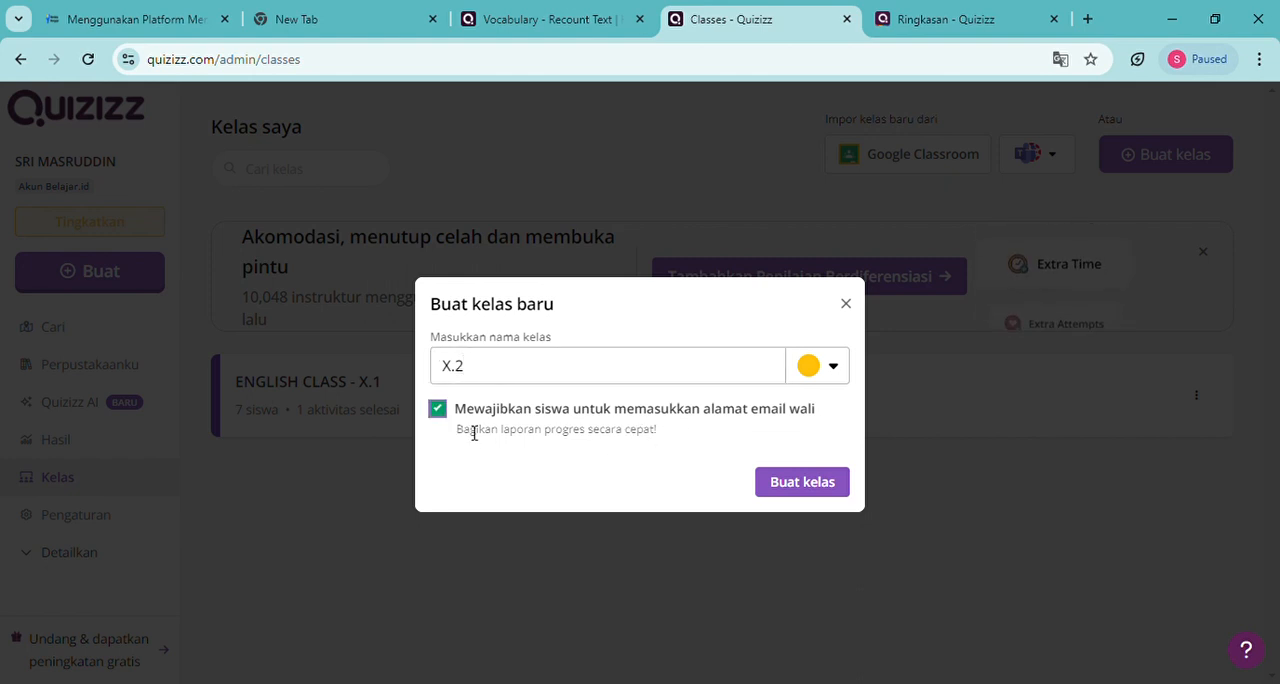
pyautogui.click(445, 419)
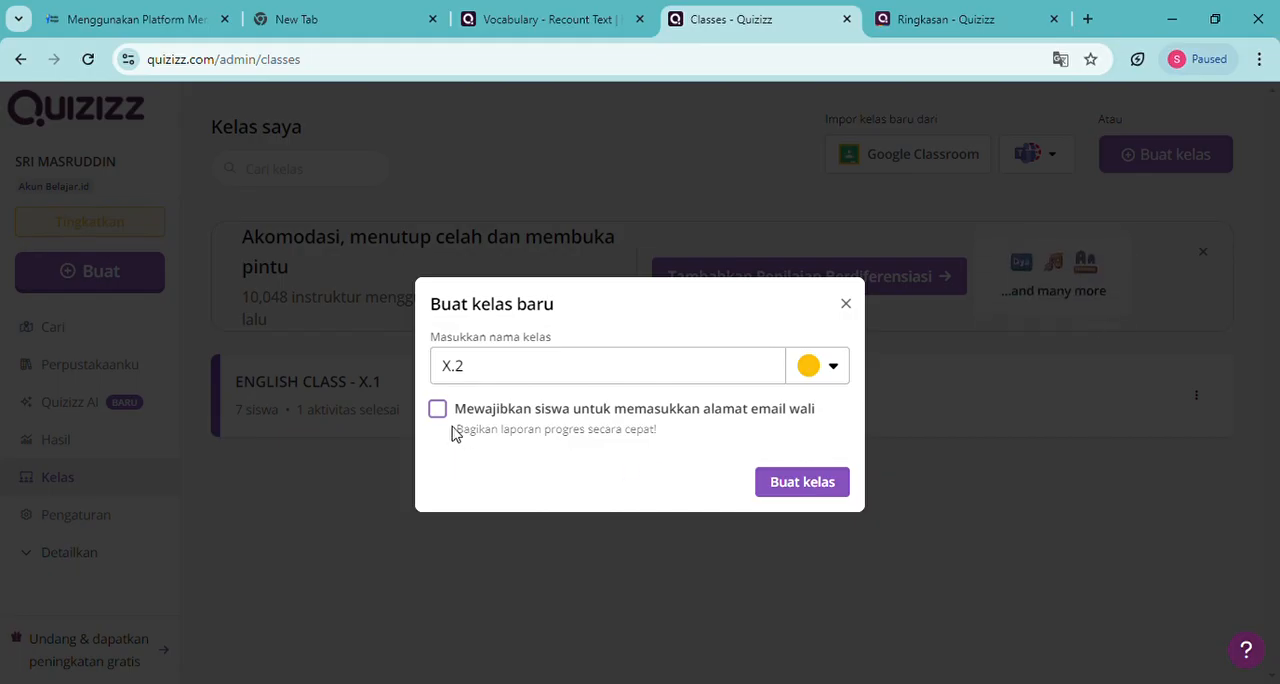
pyautogui.click(826, 489)
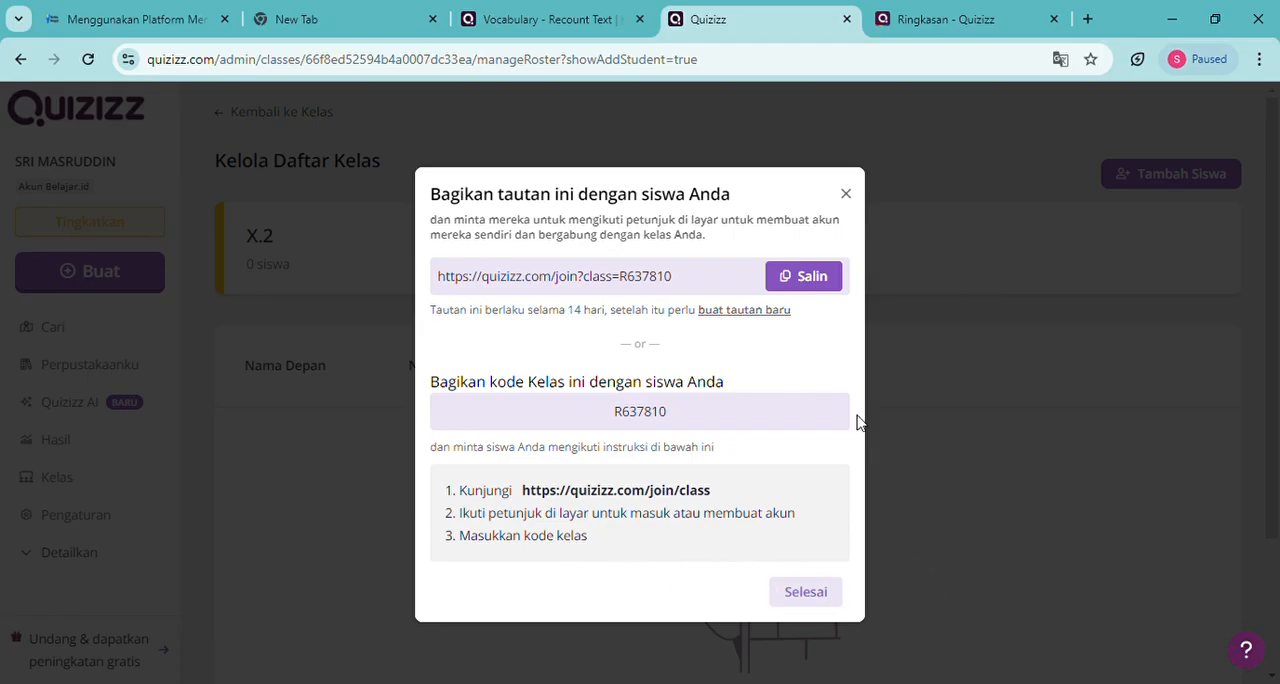
# Copy the student join link of class X.2 and check its add-student invitation and class roster
pyautogui.click(816, 282)
pyautogui.click(822, 600)
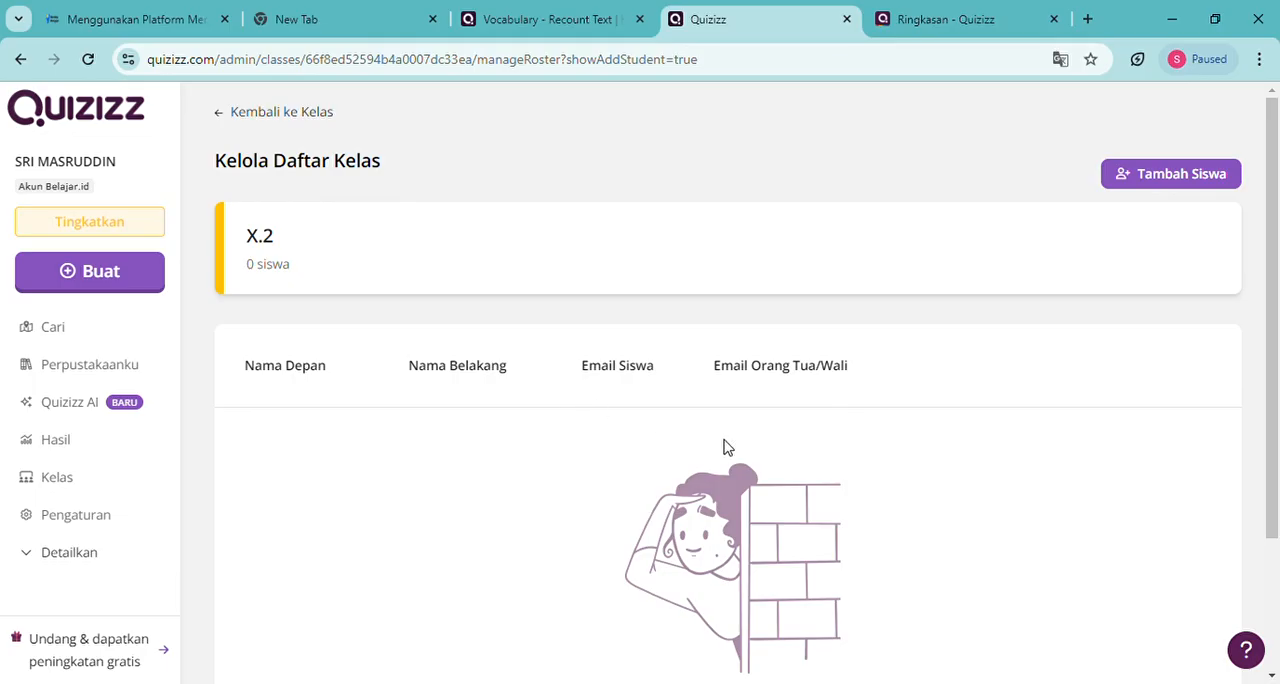
pyautogui.scroll(-1, 445, 462)
pyautogui.click(1137, 183)
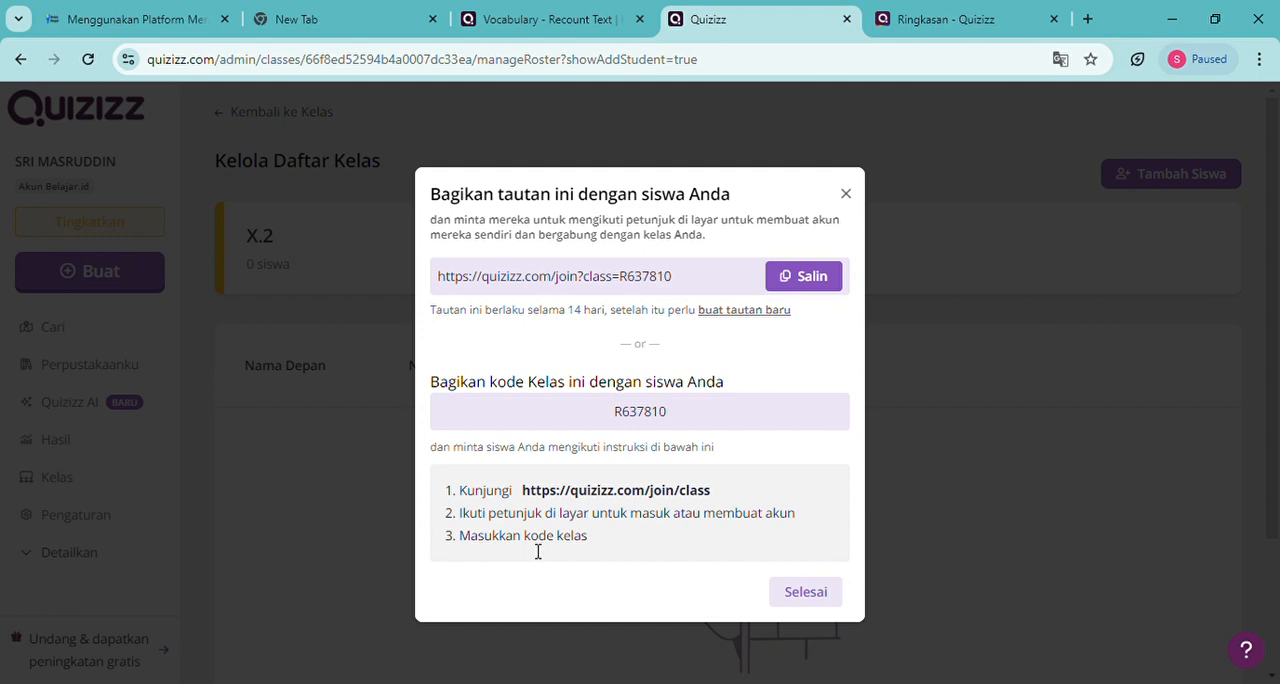
pyautogui.click(848, 197)
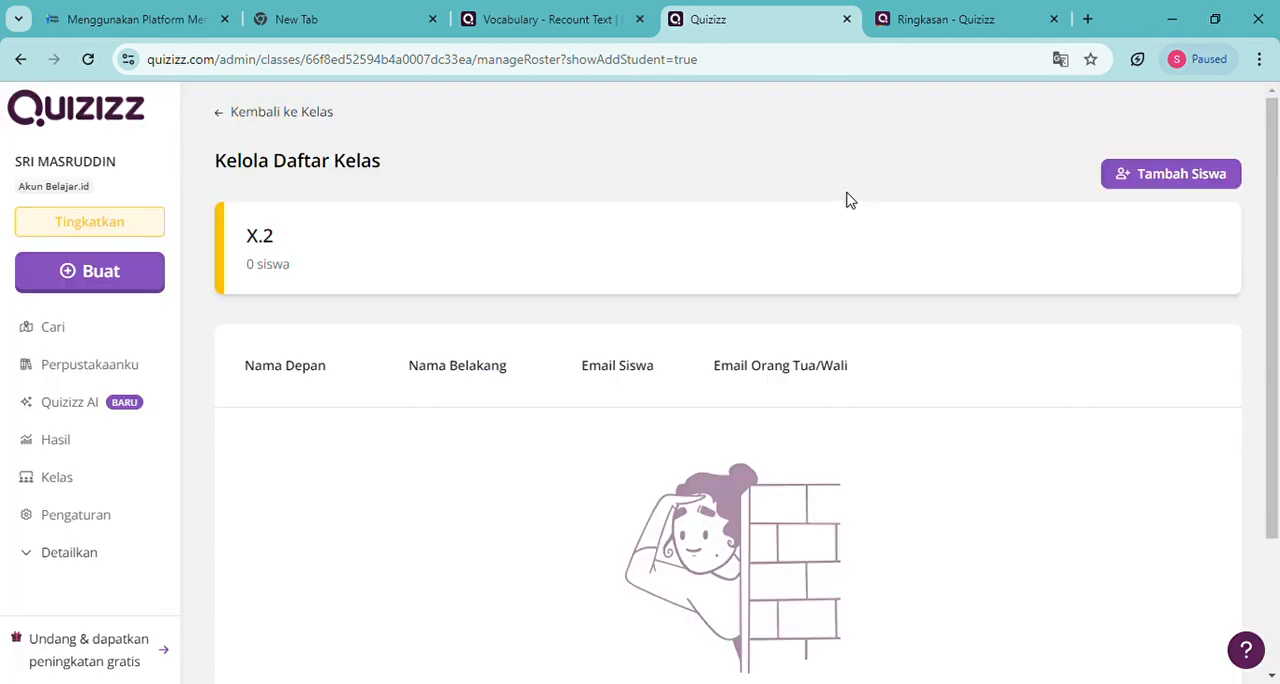
pyautogui.scroll(-2, 410, 535)
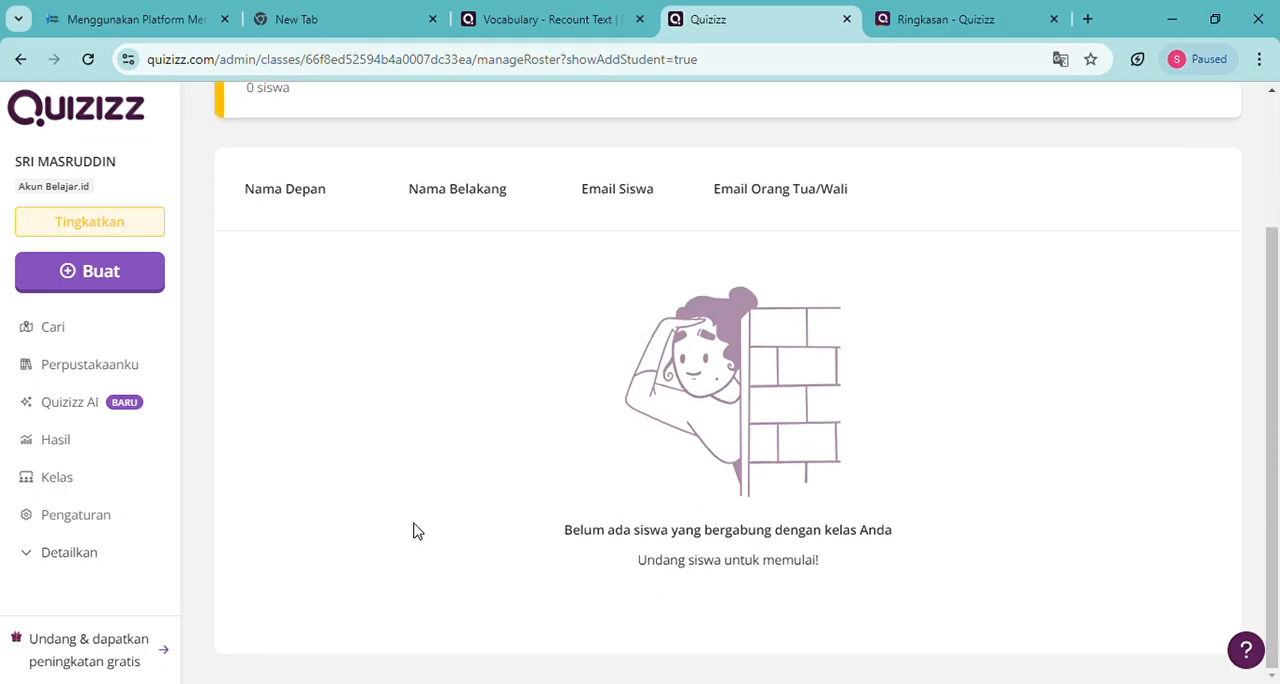
pyautogui.scroll(2, 417, 531)
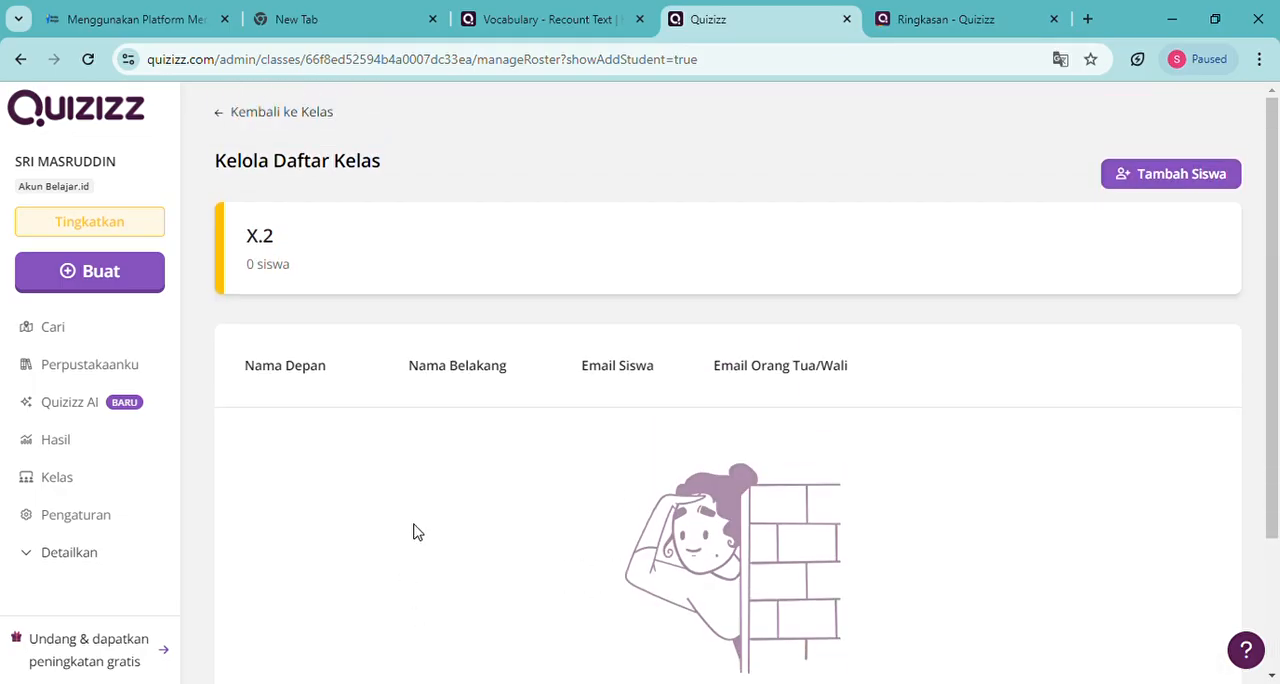